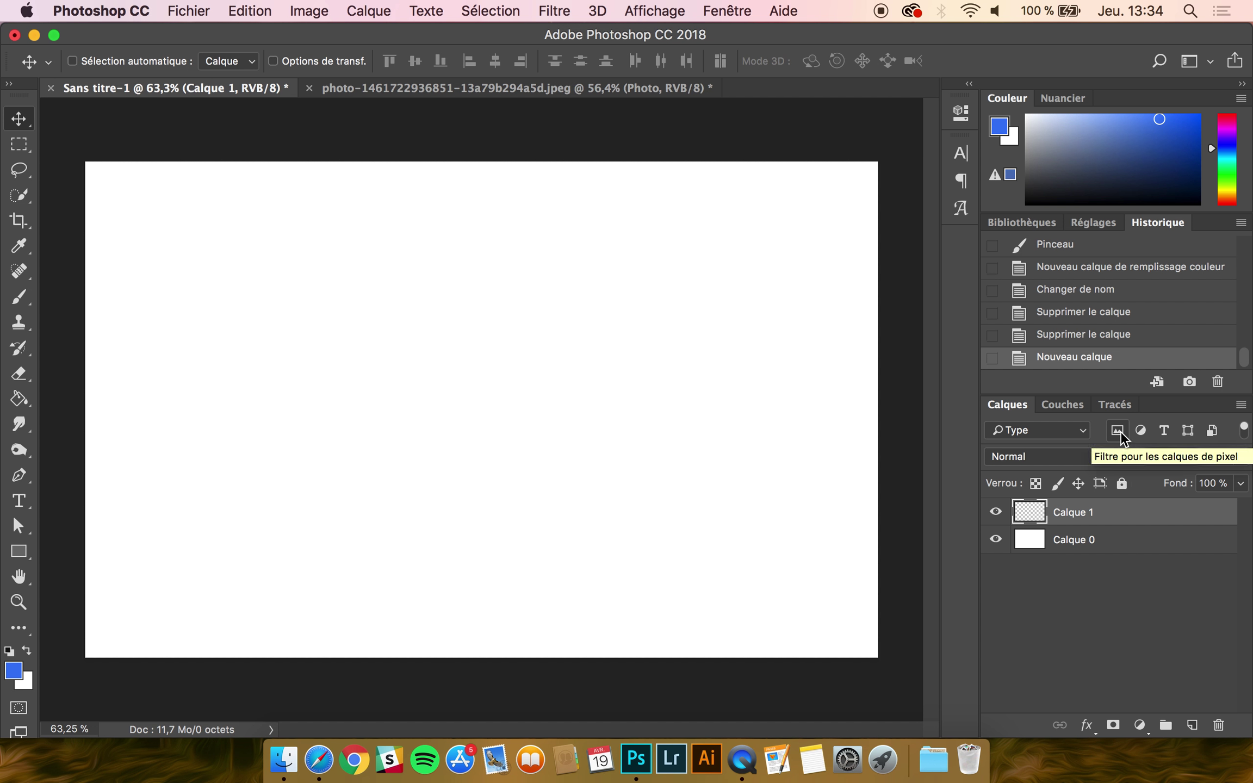
- Filter the layer list by pixel layers and by adjustment layers, and turn the filtering off again
click(1120, 431)
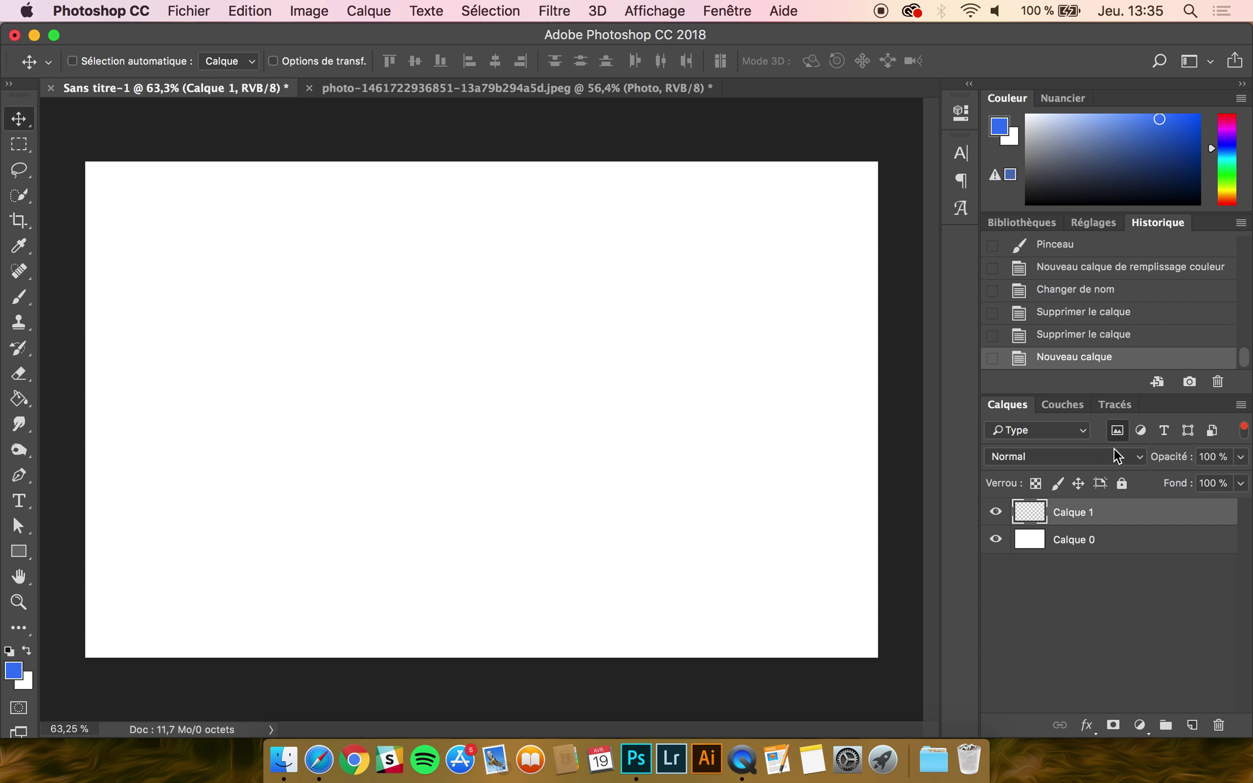
click(1118, 433)
click(1142, 431)
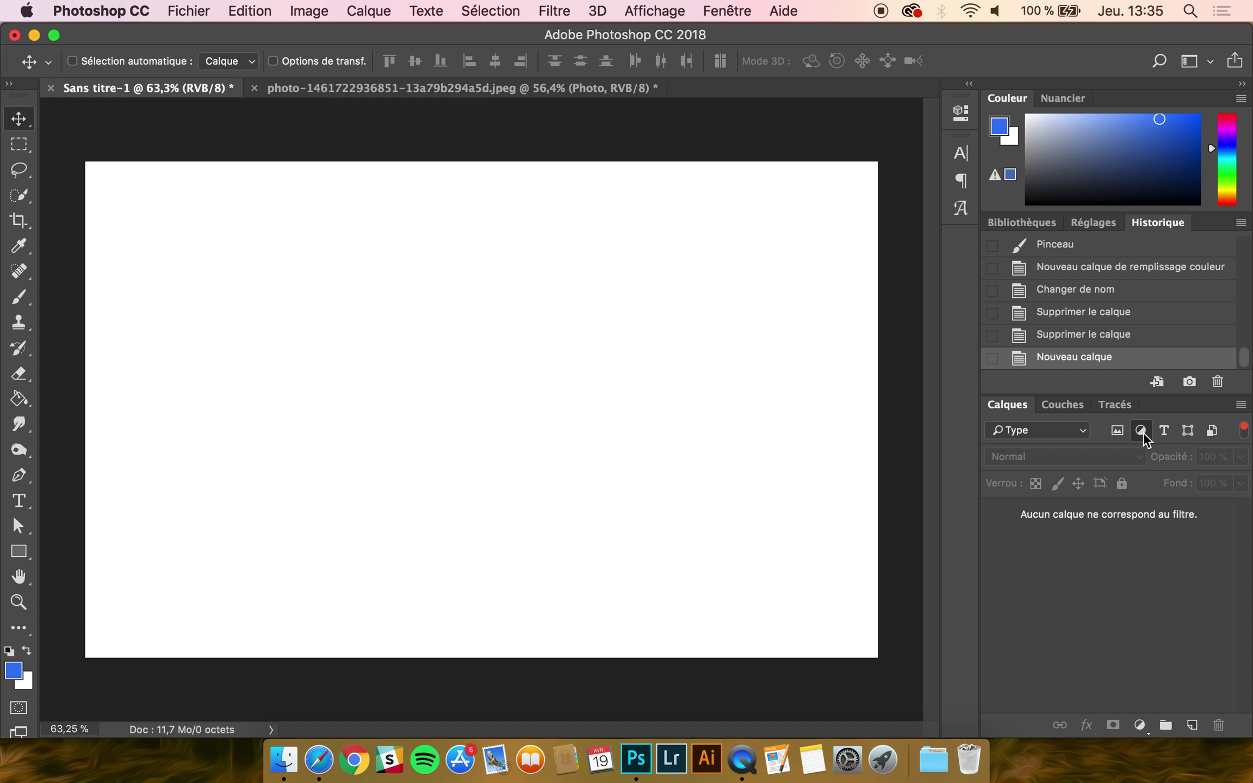
click(1142, 431)
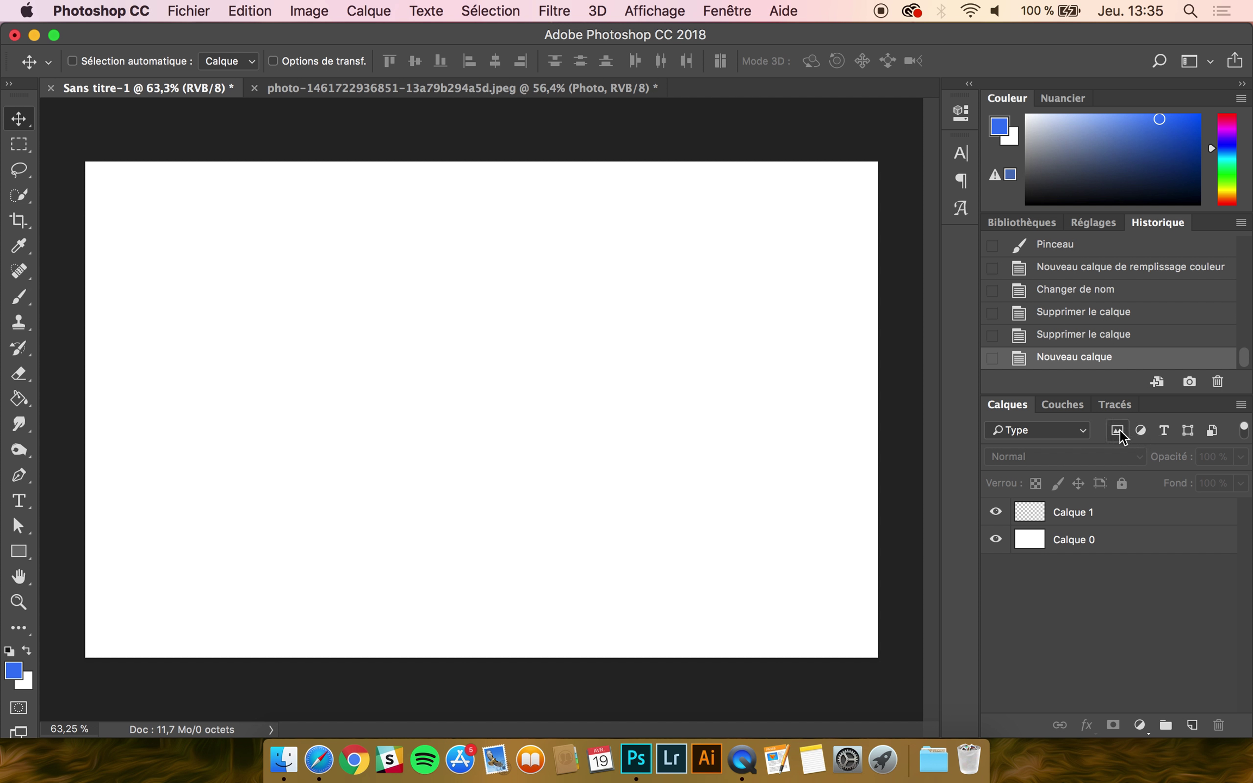
- Paint two separate blue circles on layer Calque 1 with the 559 px hard Brush
click(1077, 516)
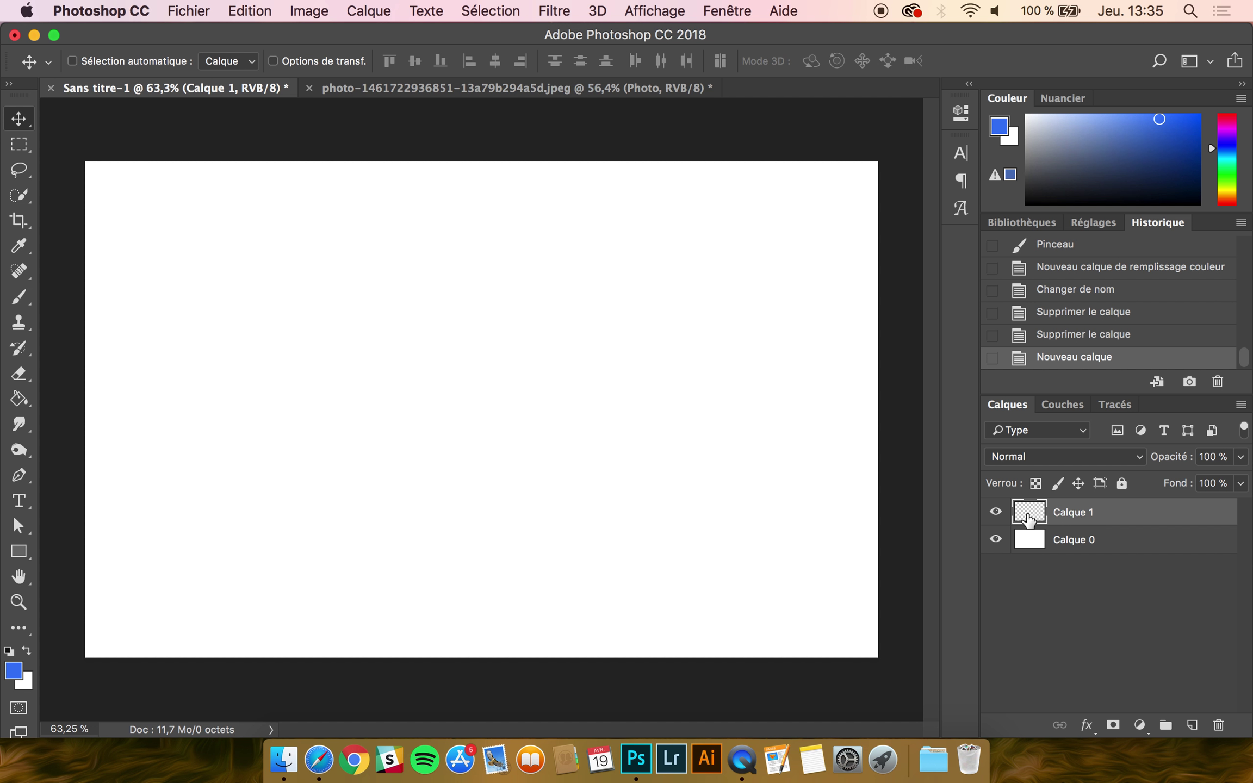
click(18, 296)
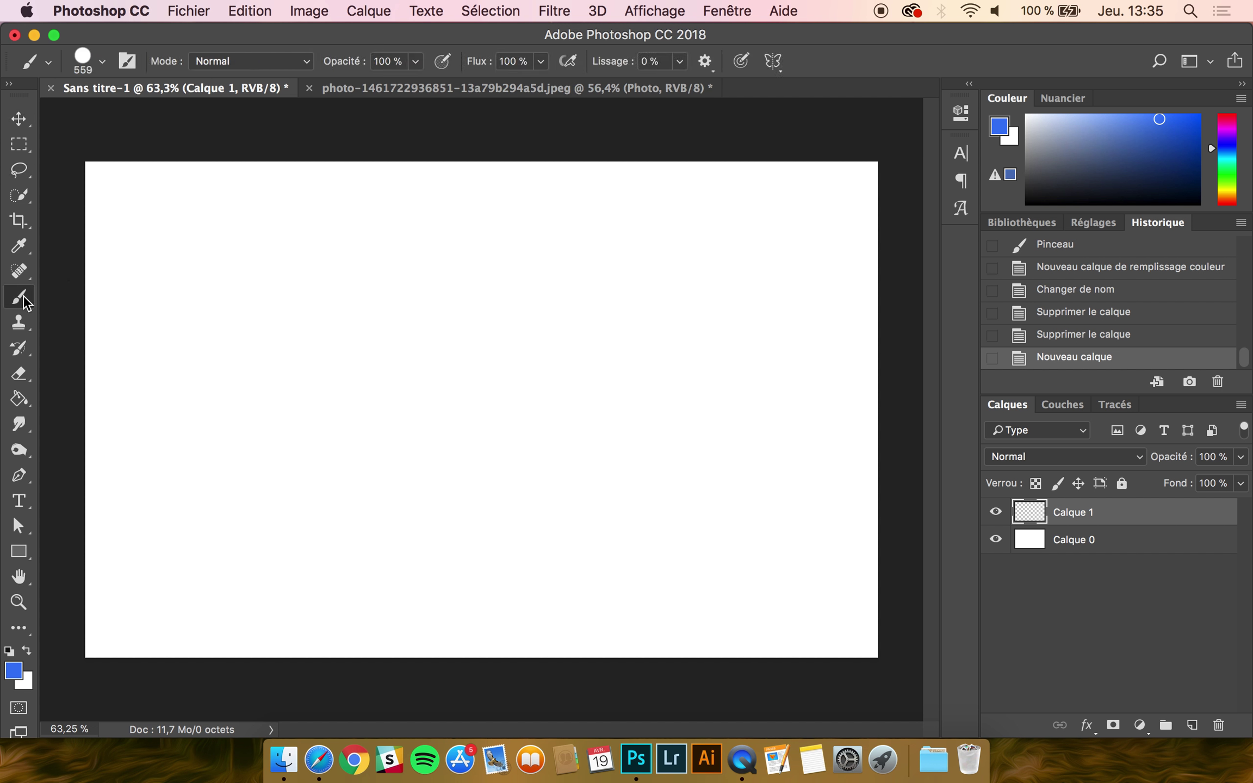
click(725, 274)
click(663, 465)
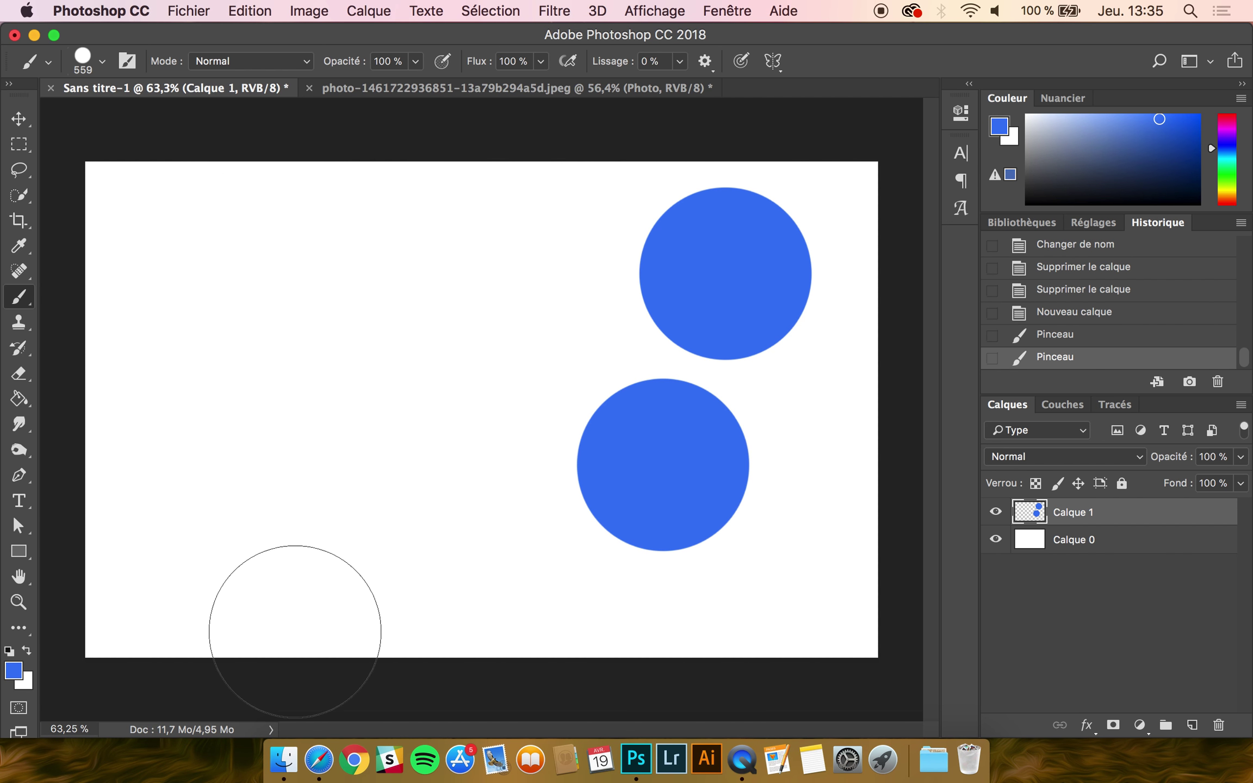
- Switch to the photo document and check its pixel dimensions, channels and resolution
click(408, 91)
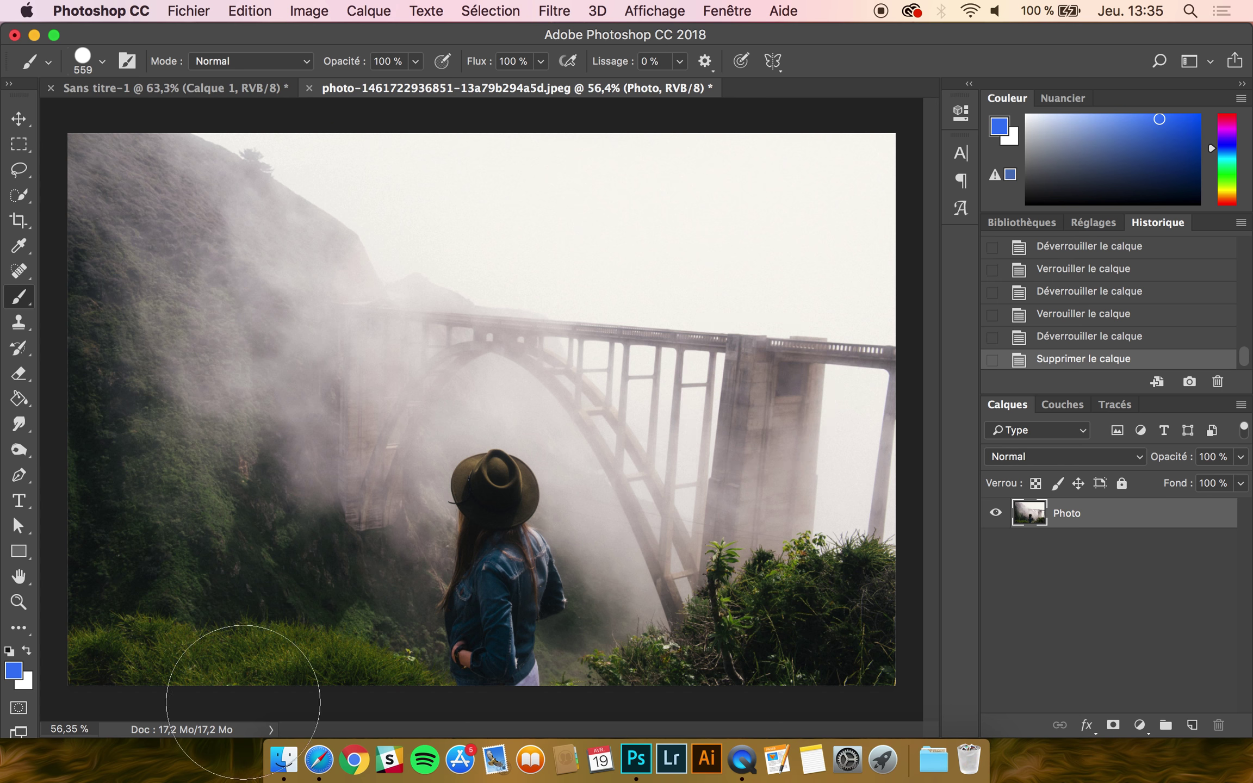
click(168, 730)
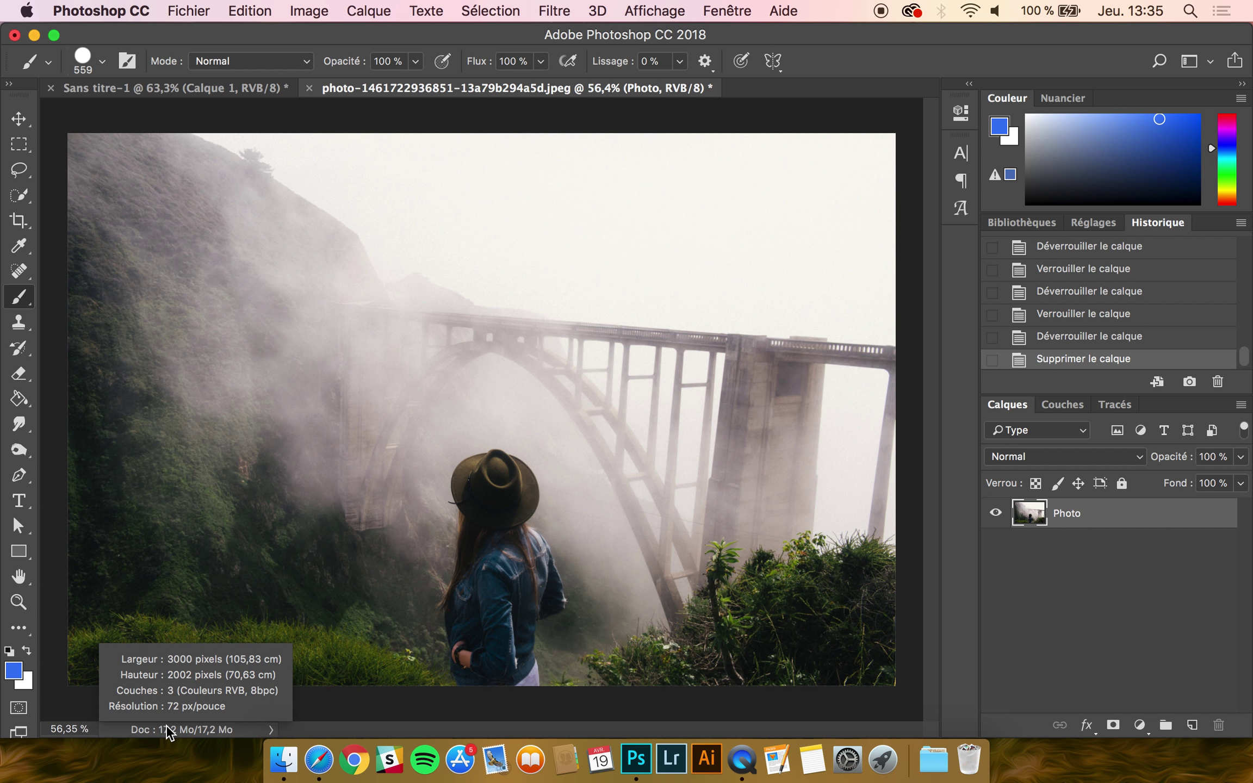
- Return to the Sans titre-1 document and delete layer Calque 1
click(209, 93)
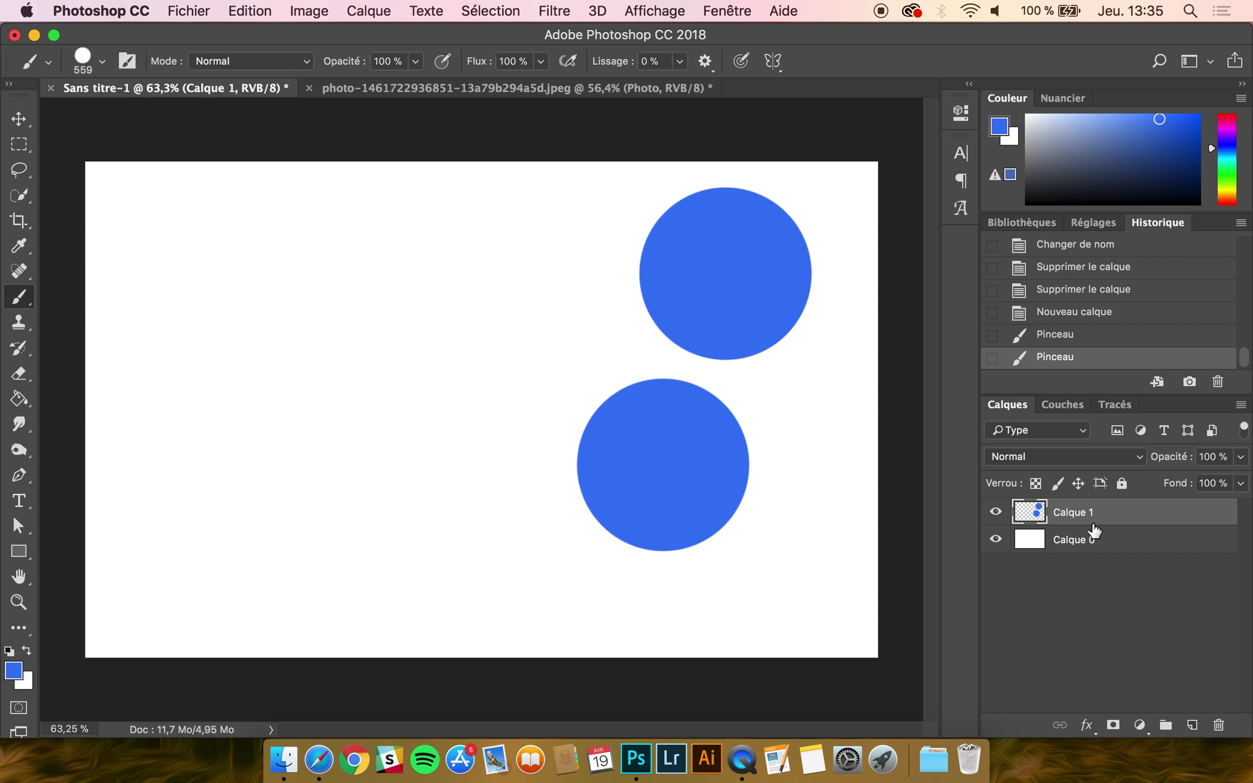
key(BackSpace)
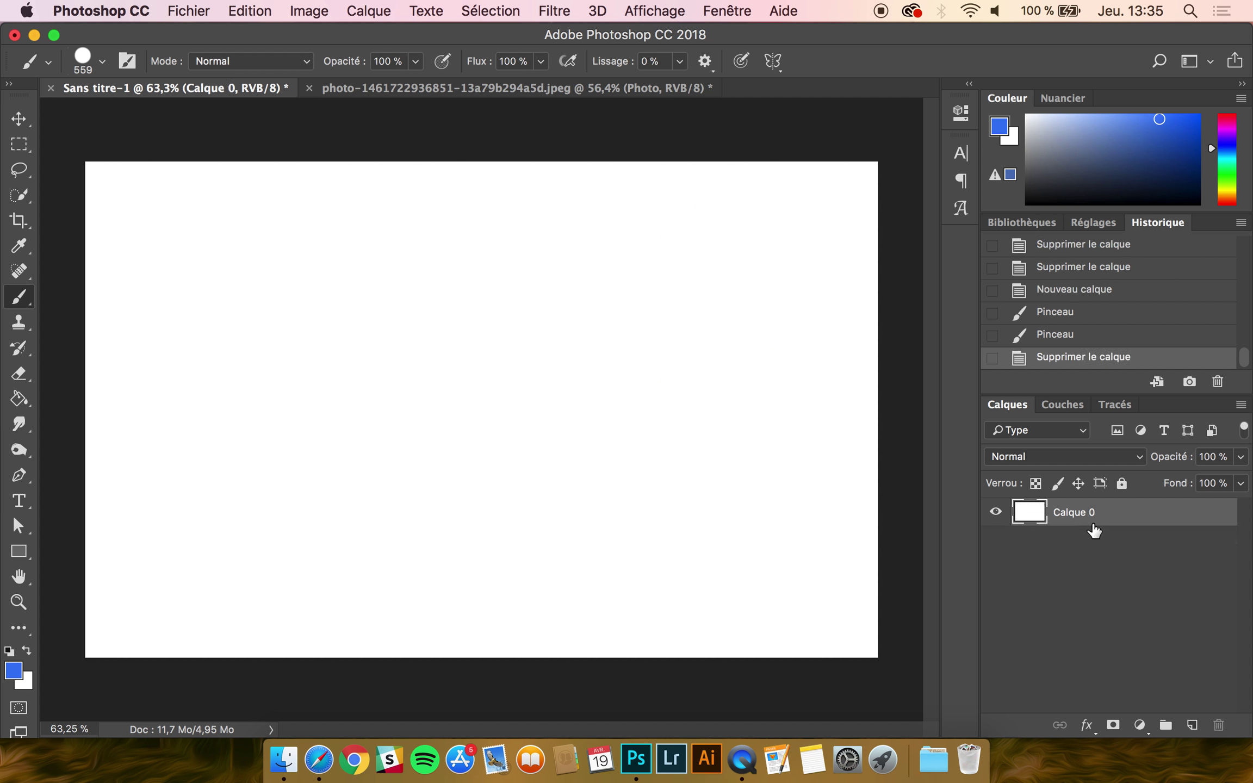
- Add a solid colour fill layer above Calque 0 in dark green 2e614e
click(1139, 729)
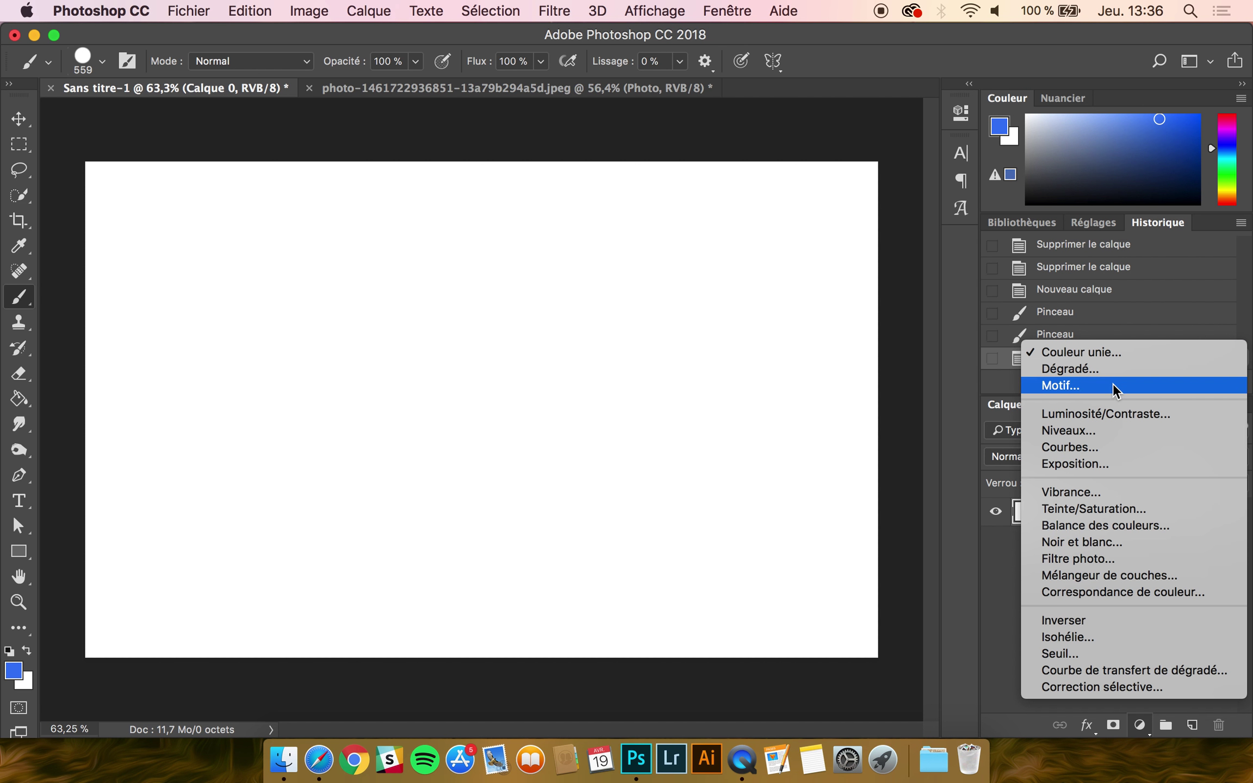
click(1119, 356)
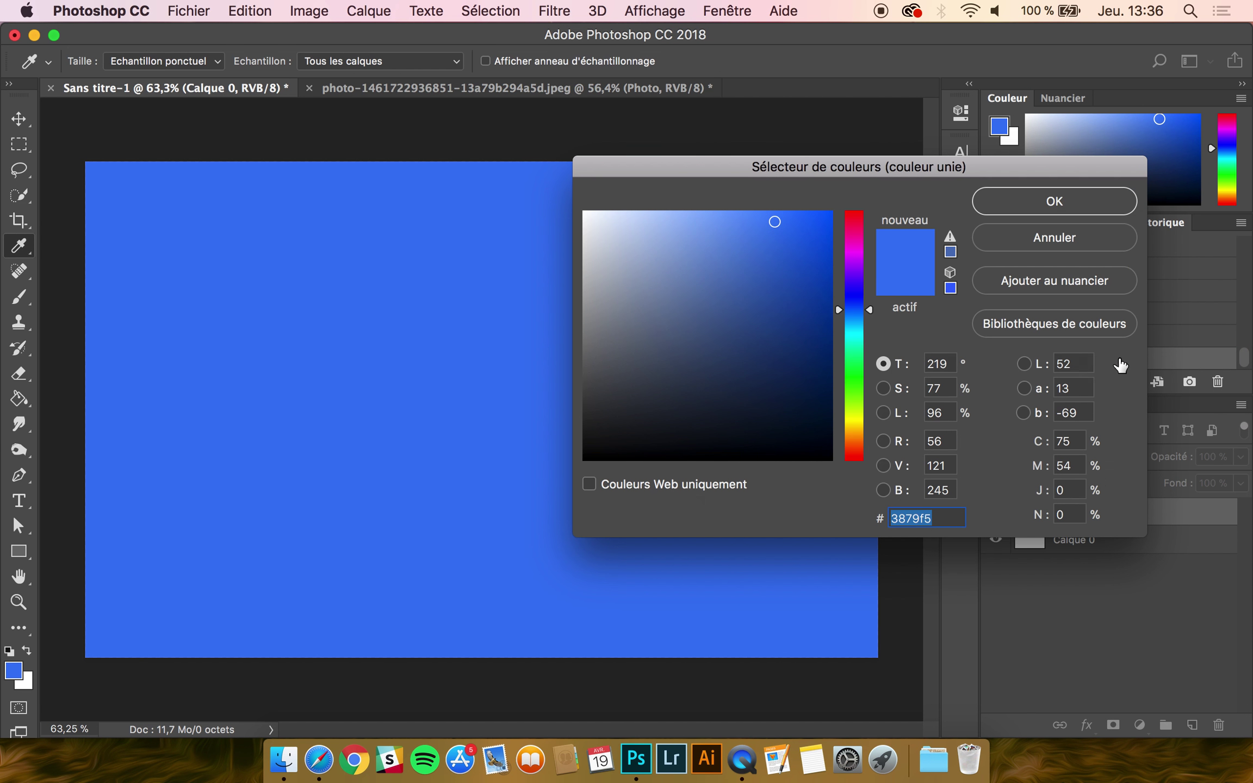
click(690, 257)
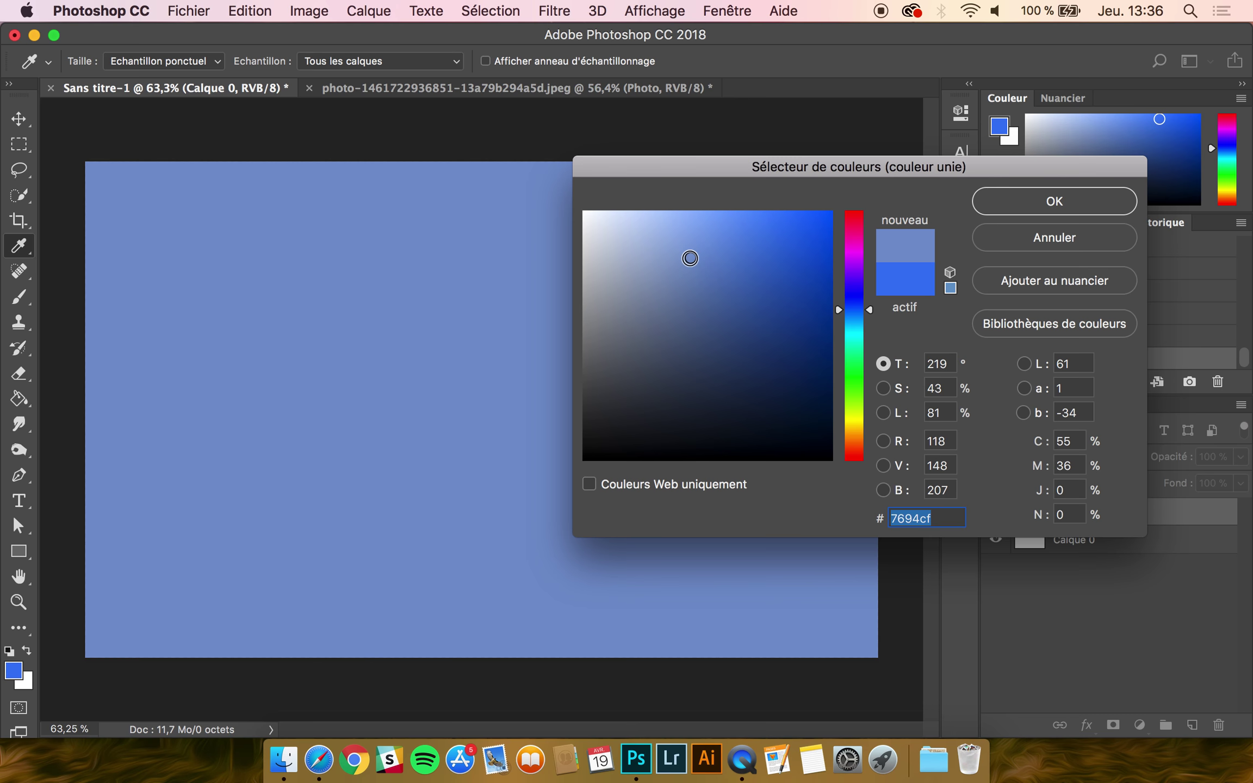
click(784, 294)
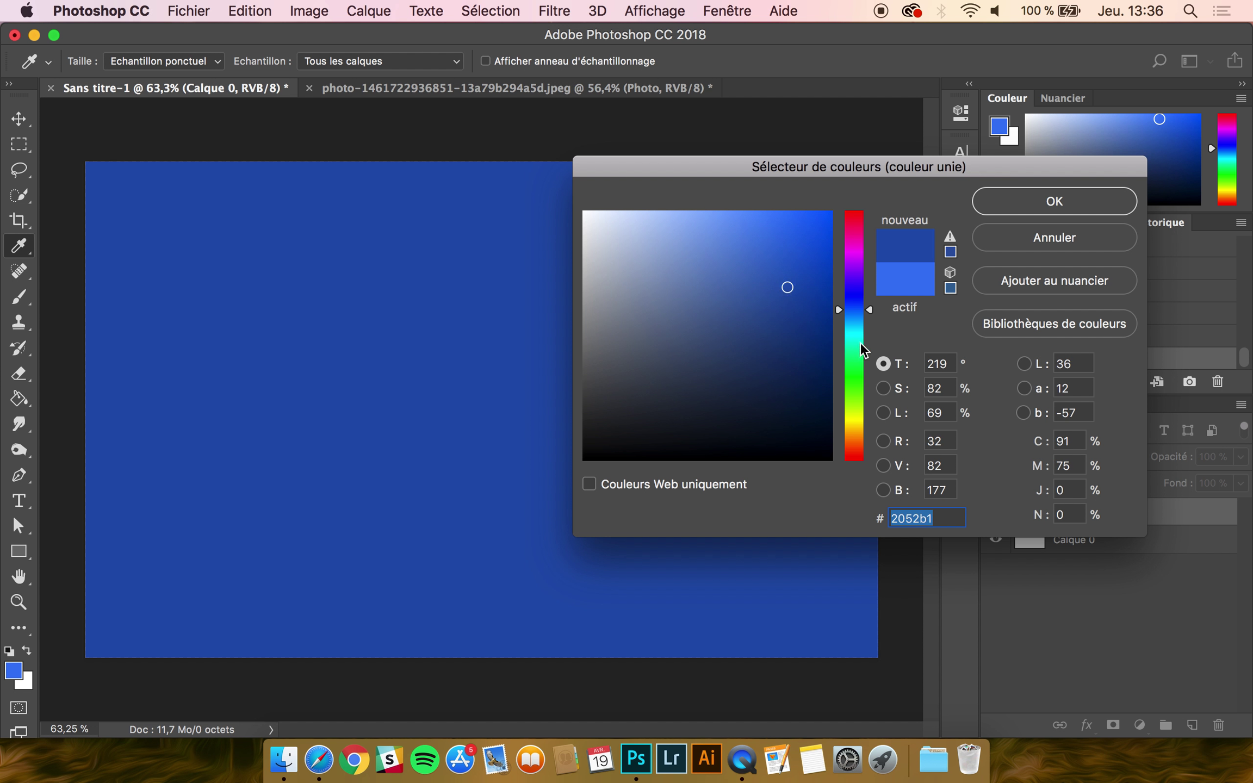
click(858, 352)
click(713, 365)
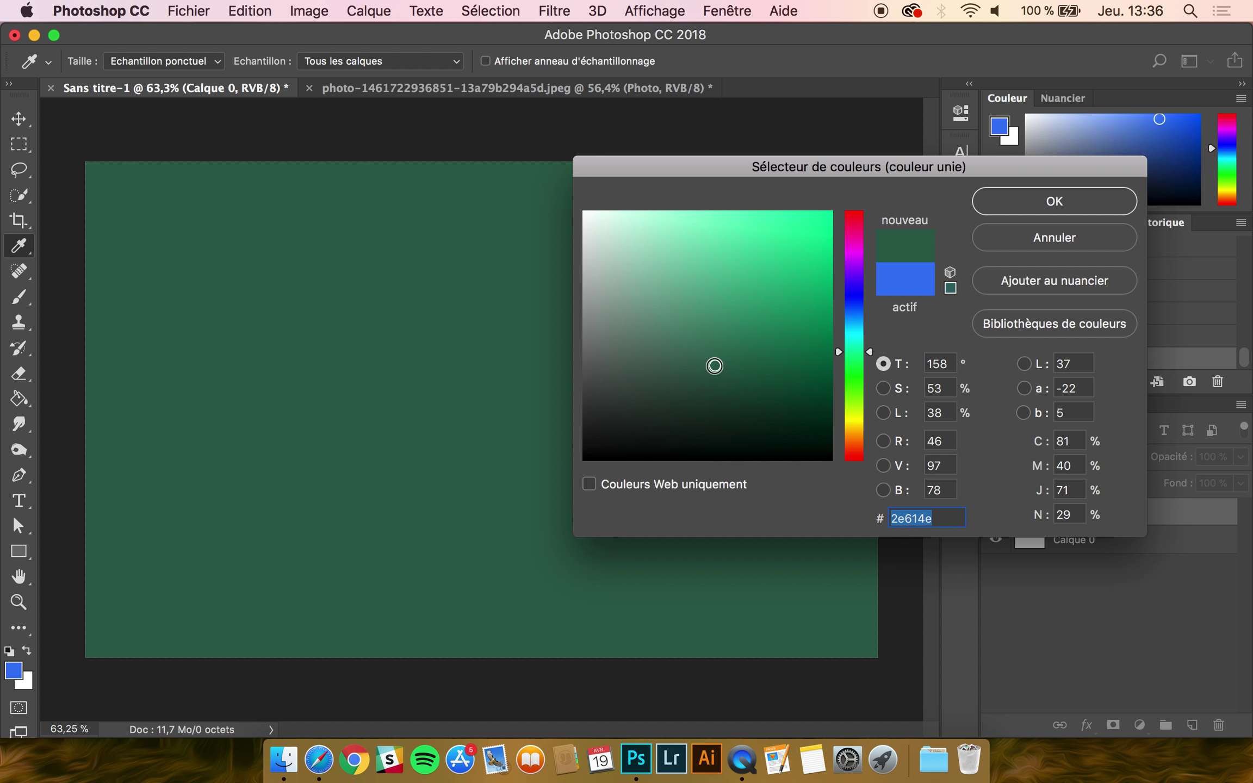
click(1071, 206)
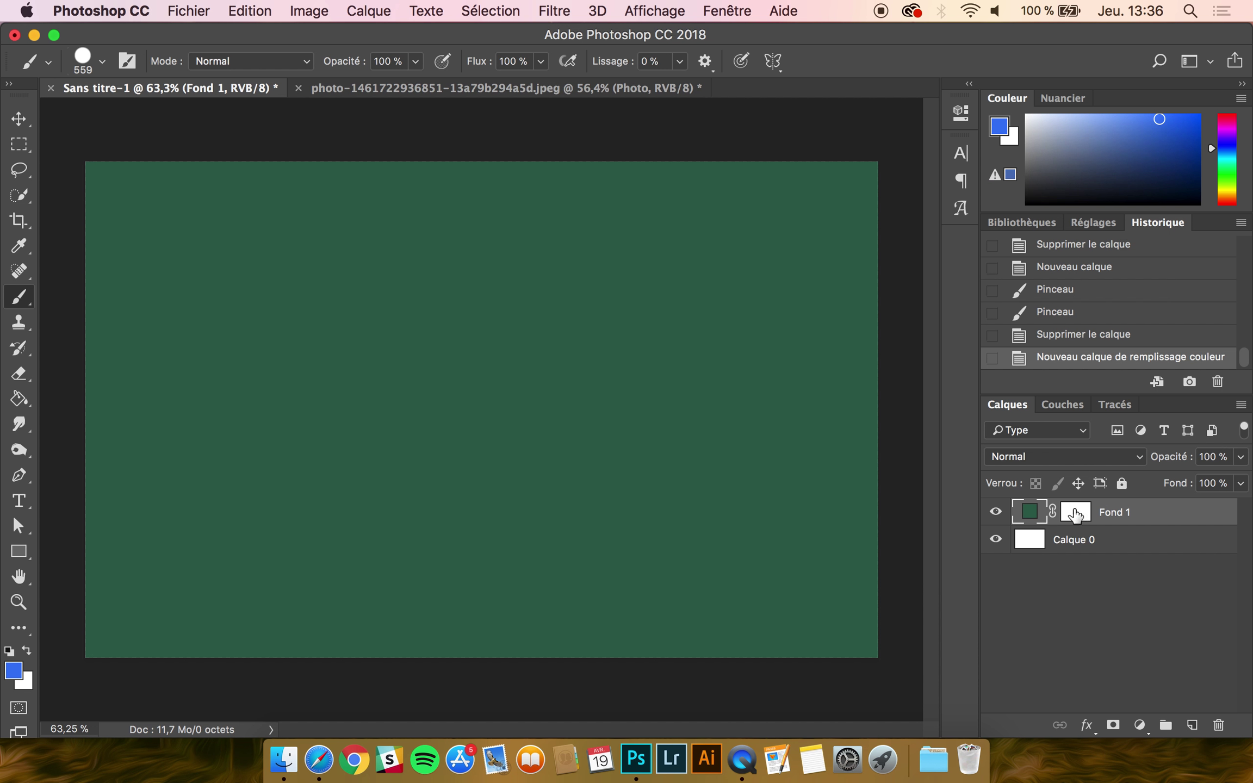
- Rename the solid colour fill layer as Nom
double_click(1113, 514)
text(Nom)
key(Return)
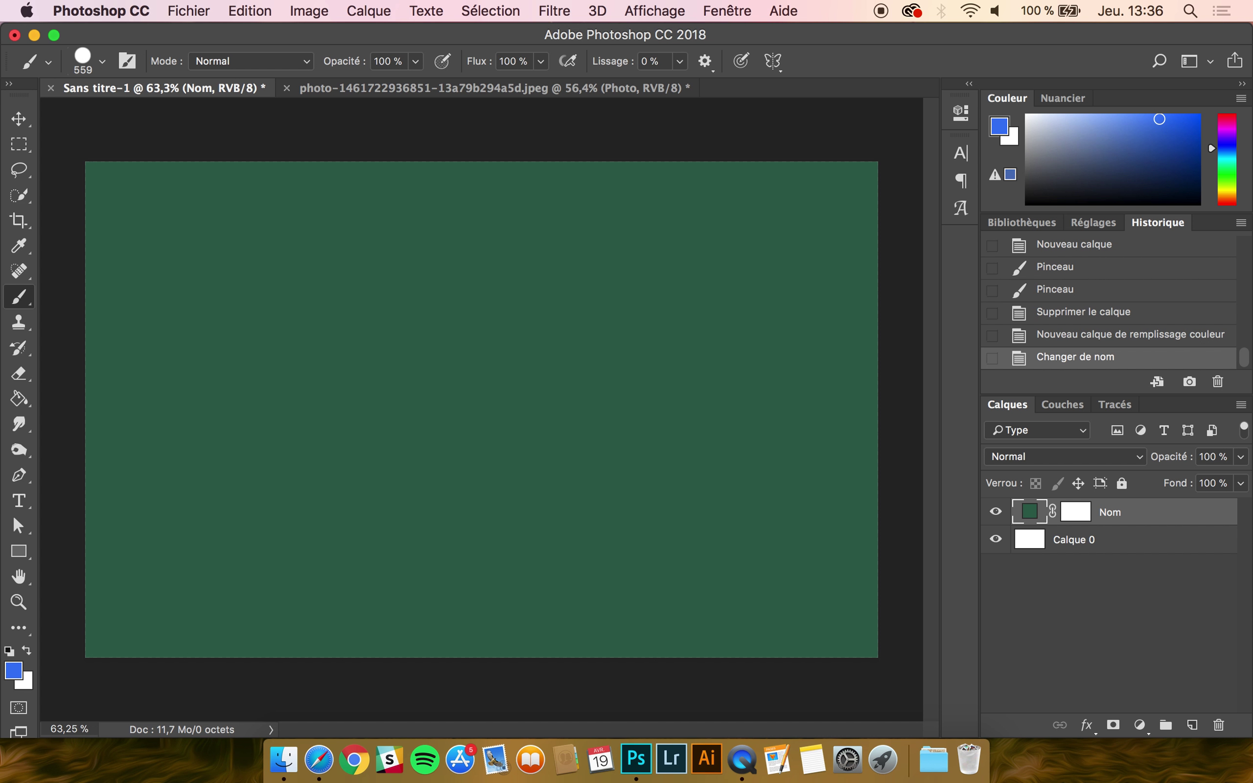
- Change the colour of the Nom fill layer to turquoise 34dfcd
click(1076, 520)
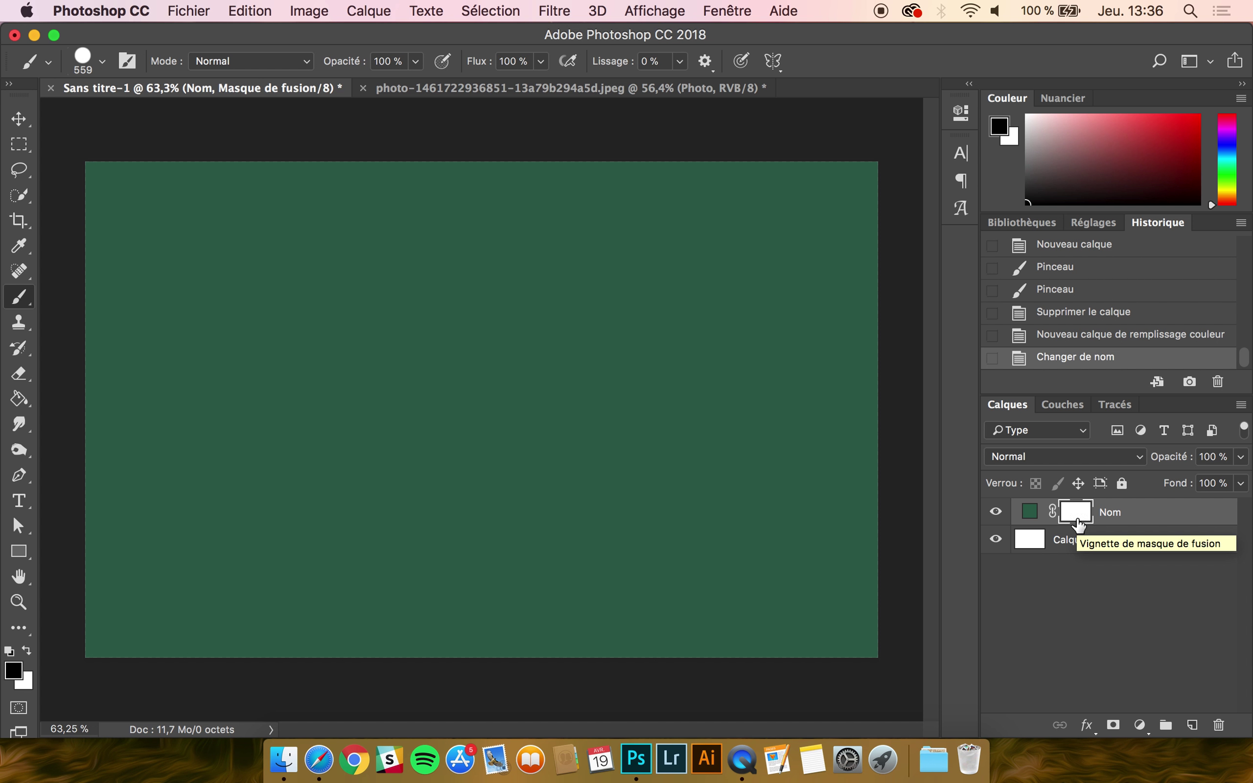
double_click(1029, 514)
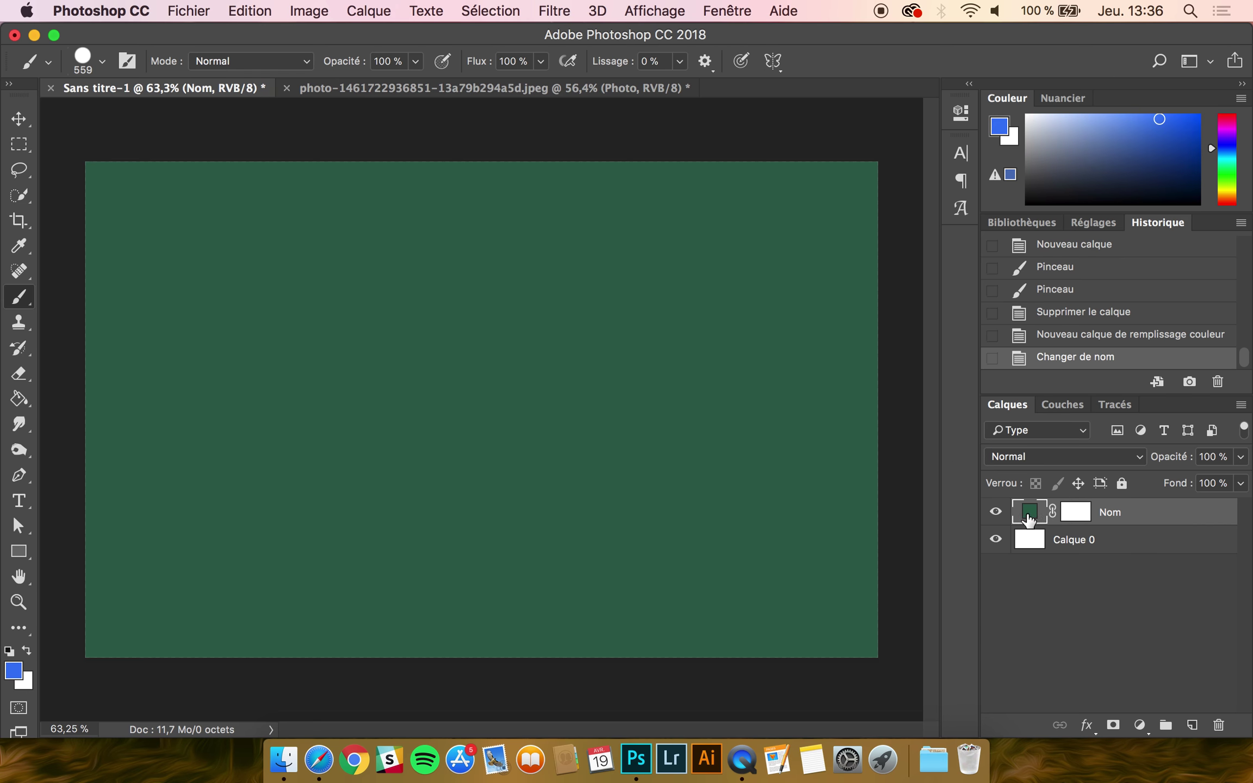
double_click(1026, 512)
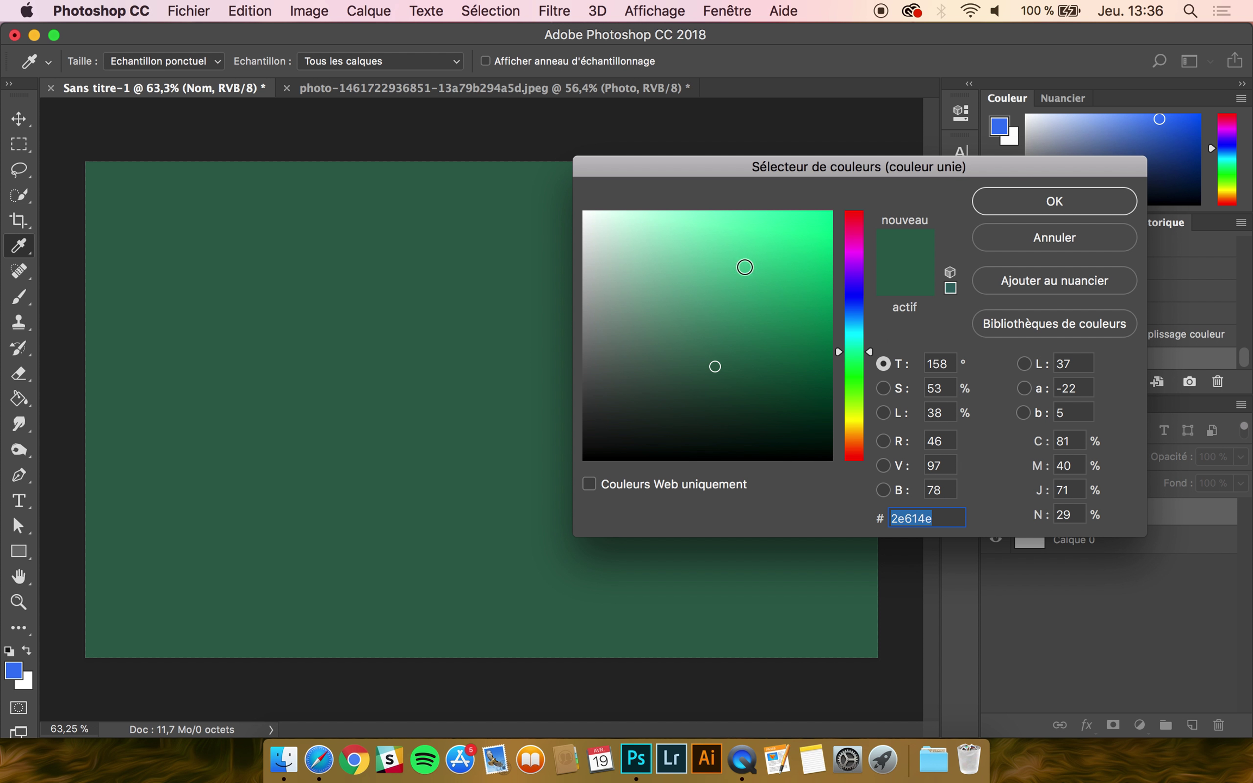
click(743, 268)
click(775, 241)
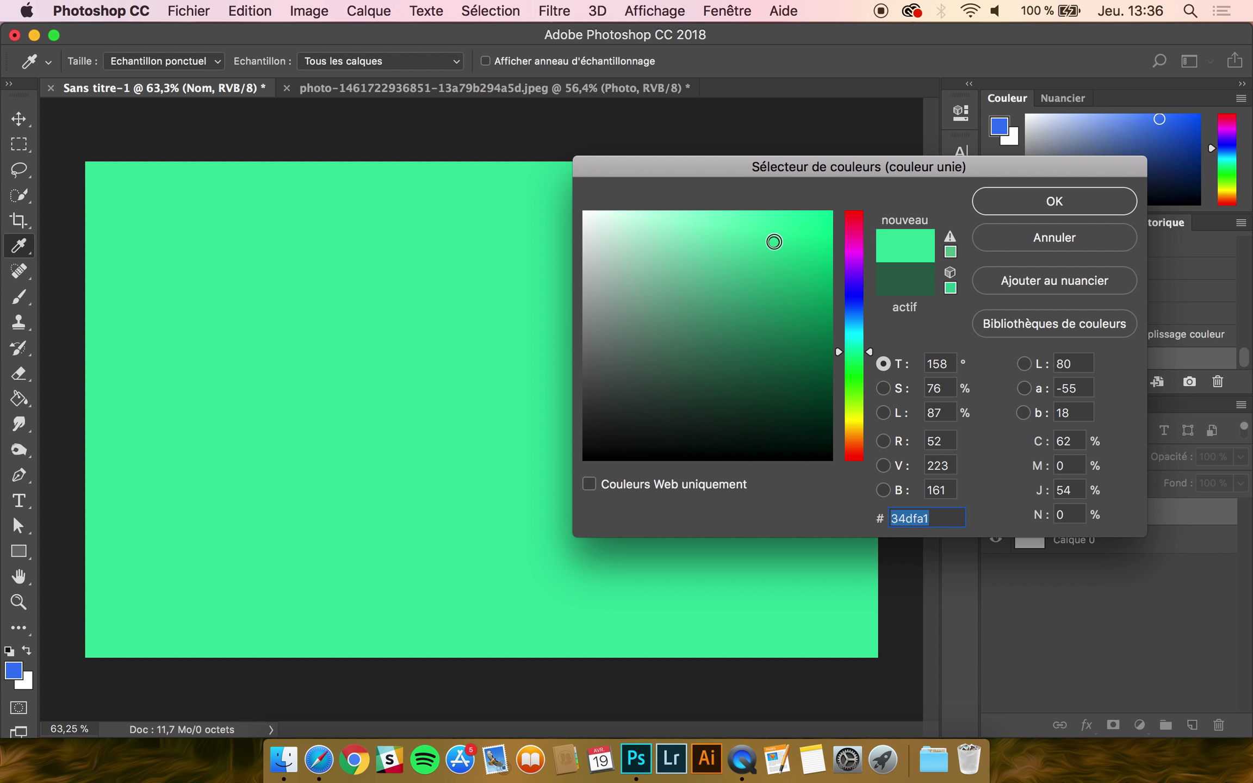
click(852, 341)
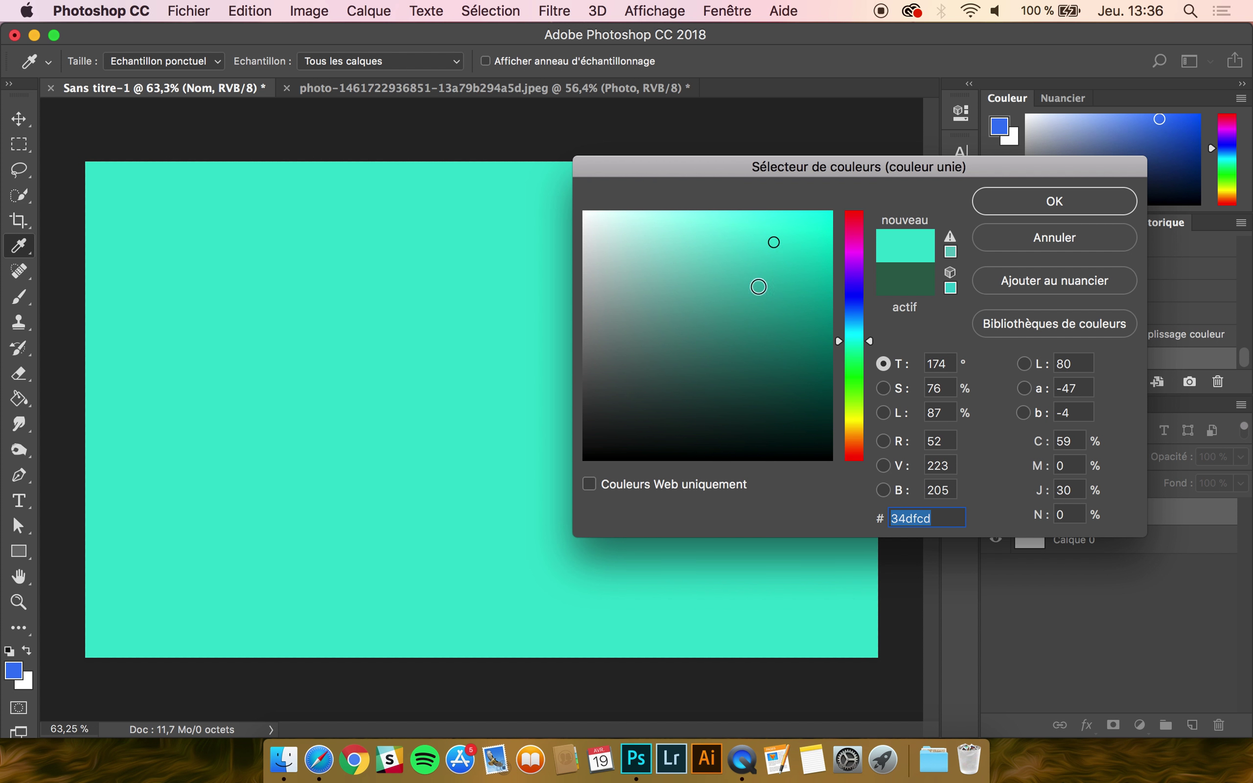
click(1057, 200)
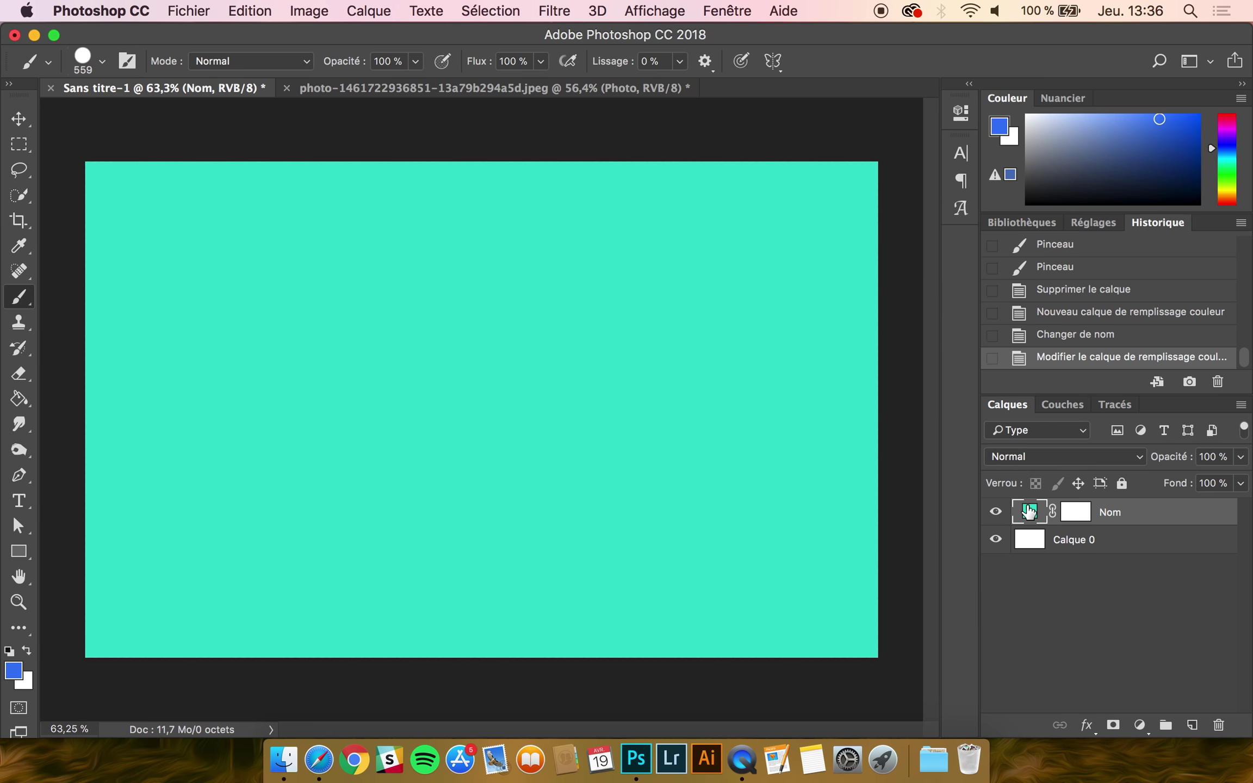
- Add a gradient fill layer above Nom and open its gradient for editing
click(1138, 725)
click(1094, 372)
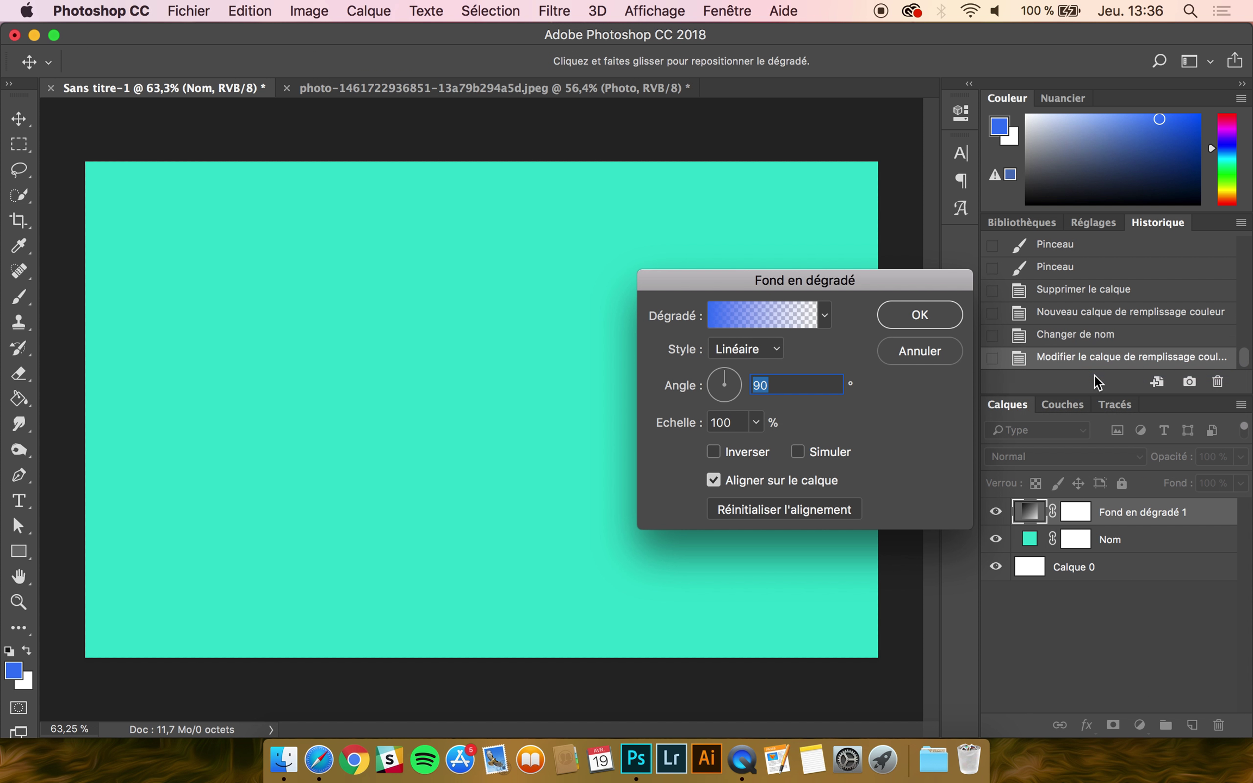
drag(820, 277, 884, 267)
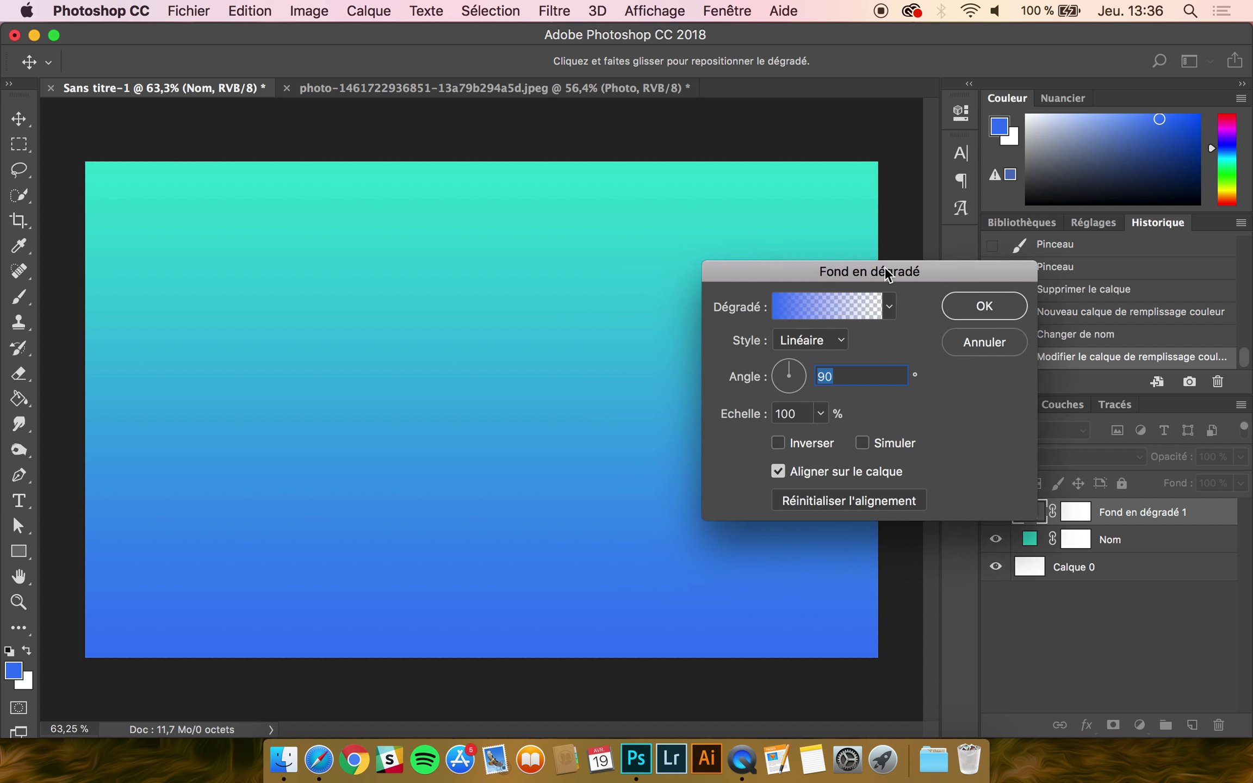
click(828, 311)
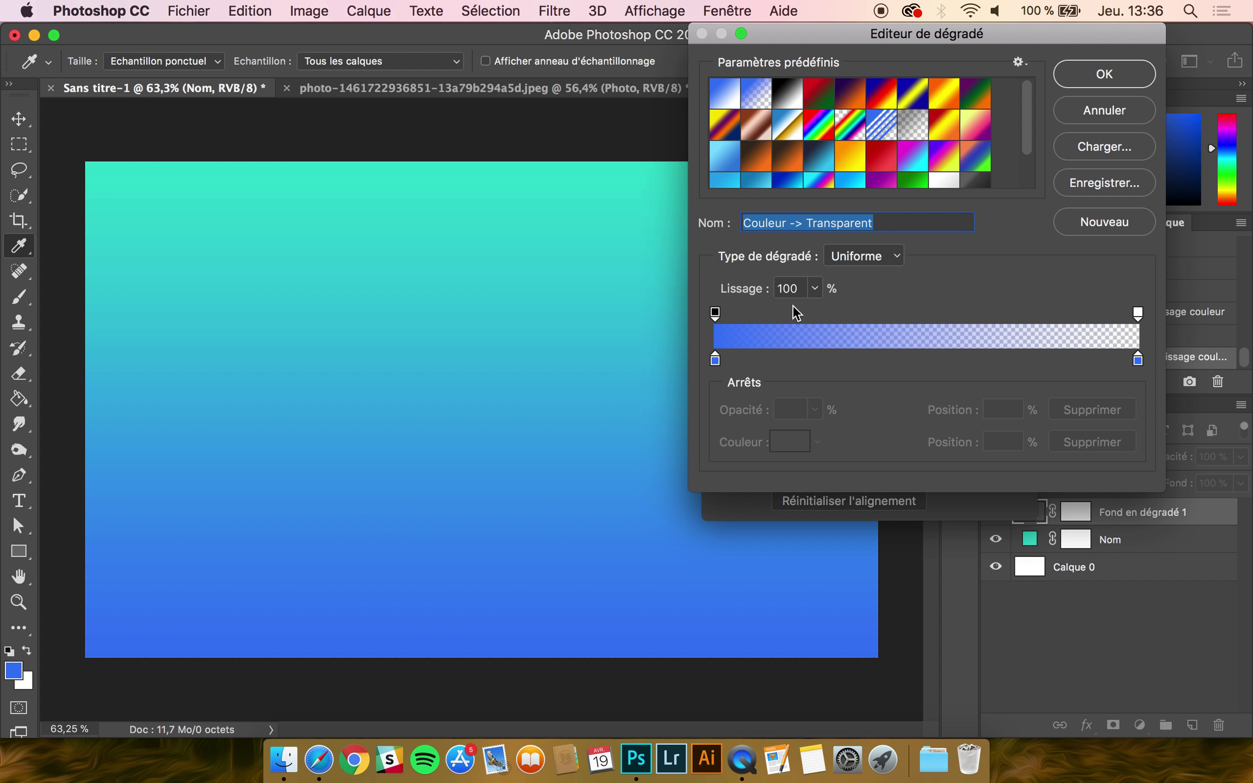
- Try several gradient presets and apply the dark brown to orange preset Illustrator dégradé
click(844, 152)
click(882, 158)
click(817, 161)
click(791, 160)
scroll(792, 160, down, 2)
scroll(793, 137, up, 2)
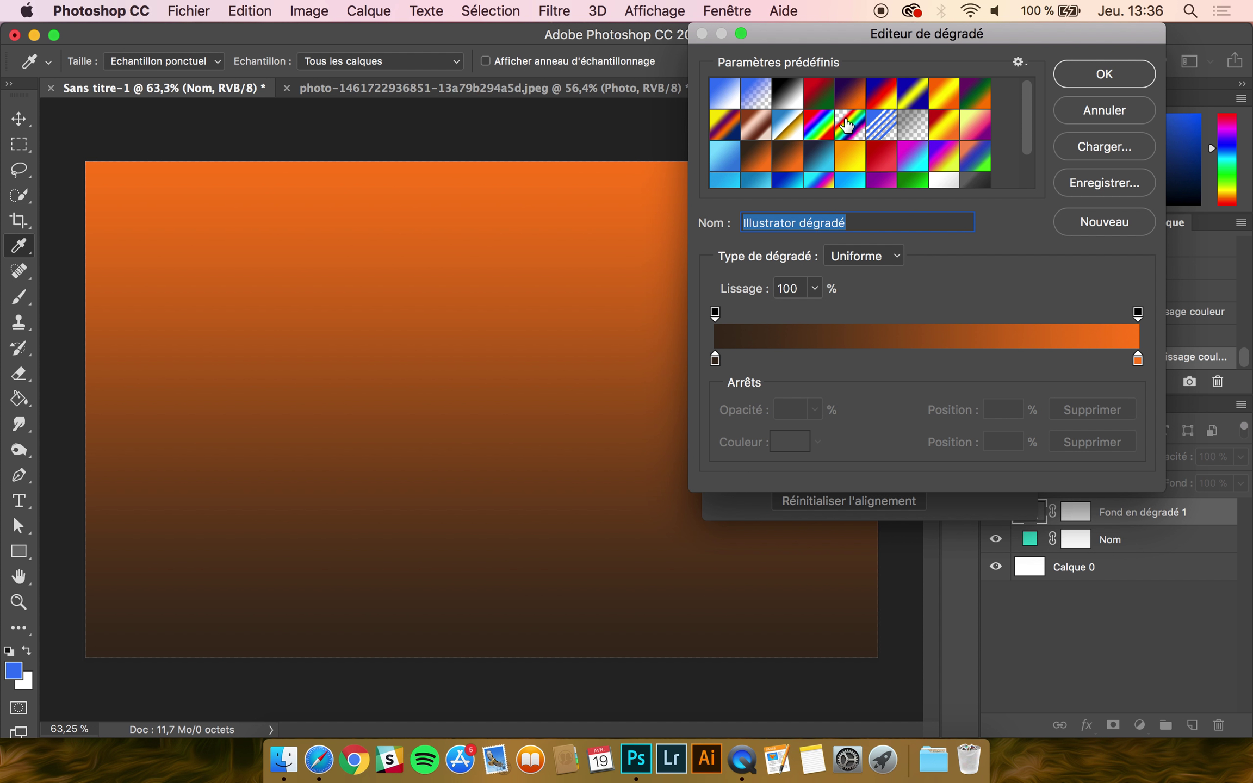
scroll(845, 163, down, 2)
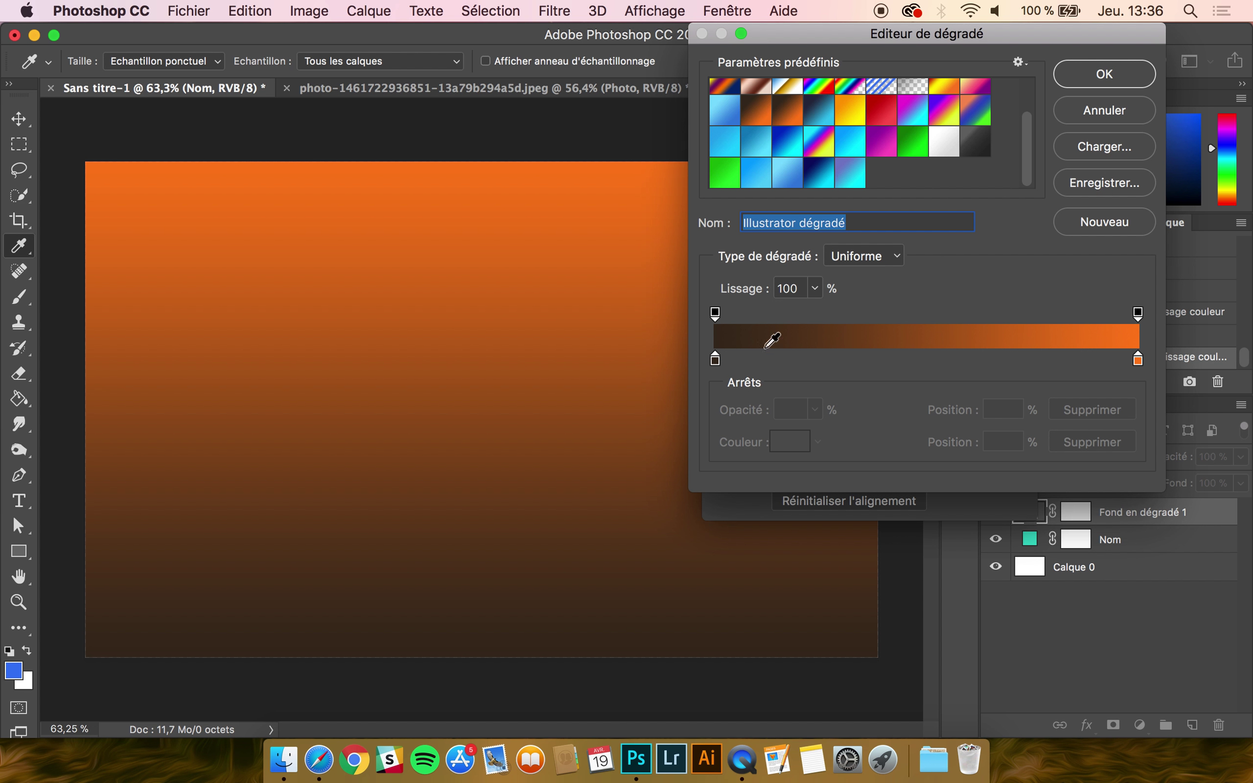
- Change the gradient's starting colour stop at 0 % to bright green
double_click(716, 361)
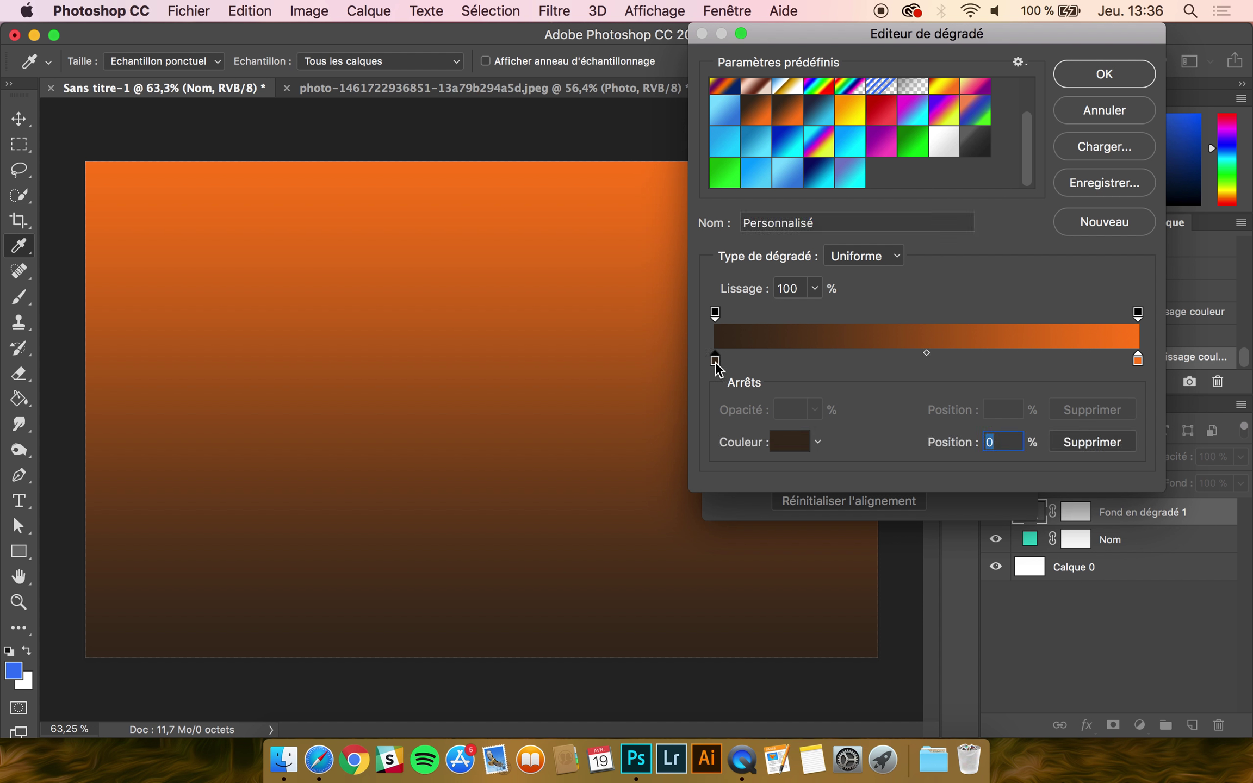
click(849, 354)
drag(776, 238, 809, 261)
click(1087, 197)
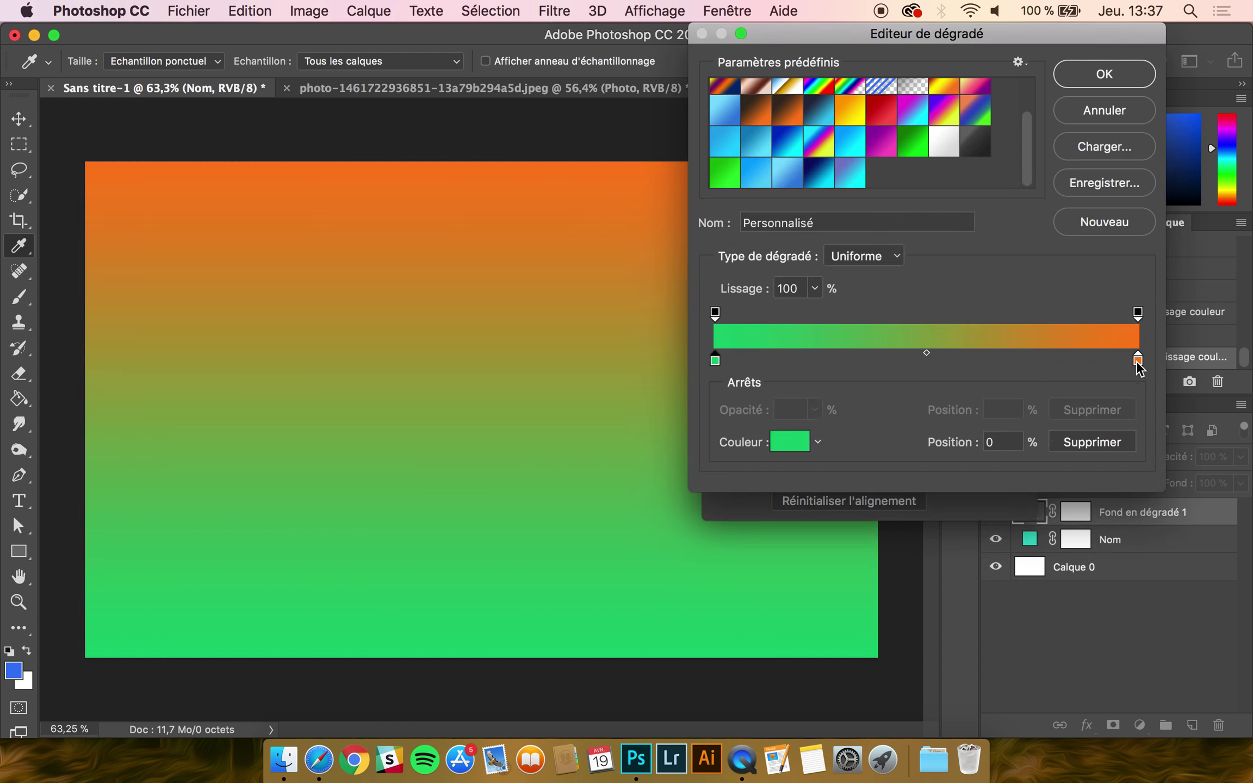
- Change the gradient's end colour stop at 100 % to dark green 0a7a0a
click(1138, 361)
double_click(1138, 361)
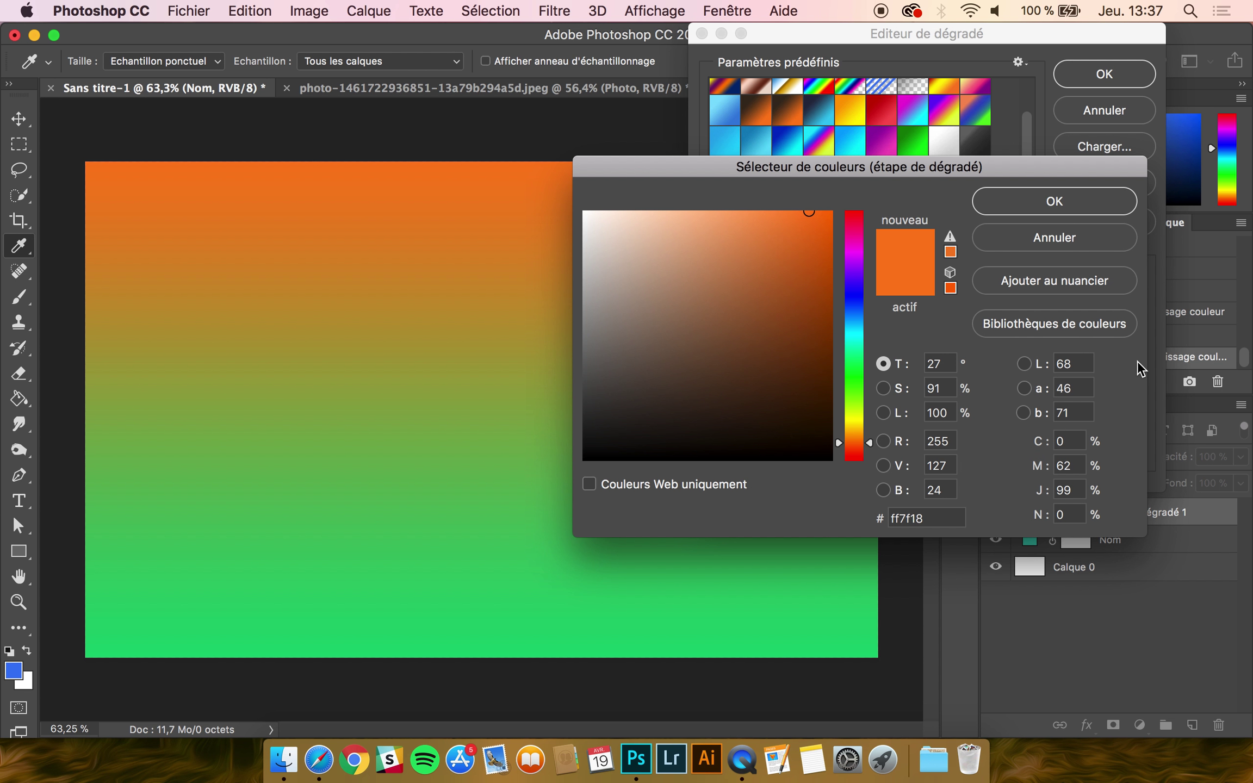
click(846, 377)
click(802, 276)
drag(803, 308, 812, 340)
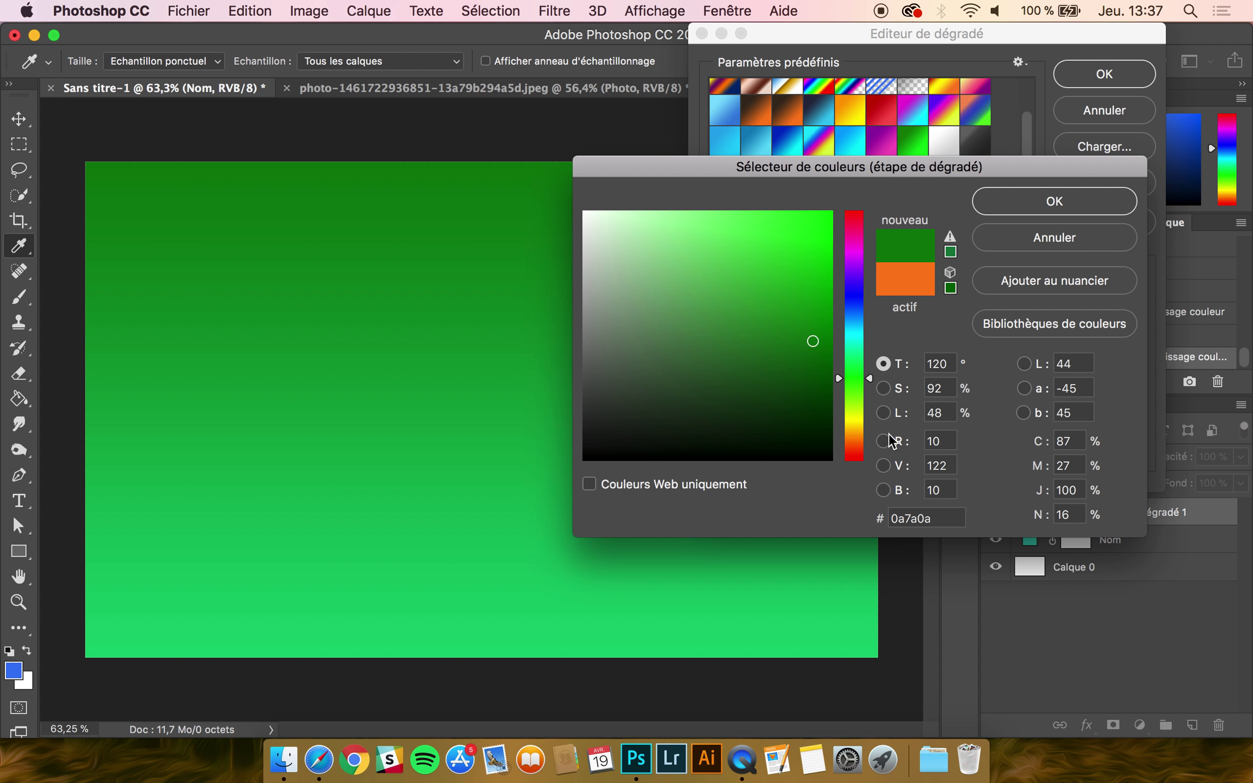
drag(930, 518, 892, 519)
click(936, 520)
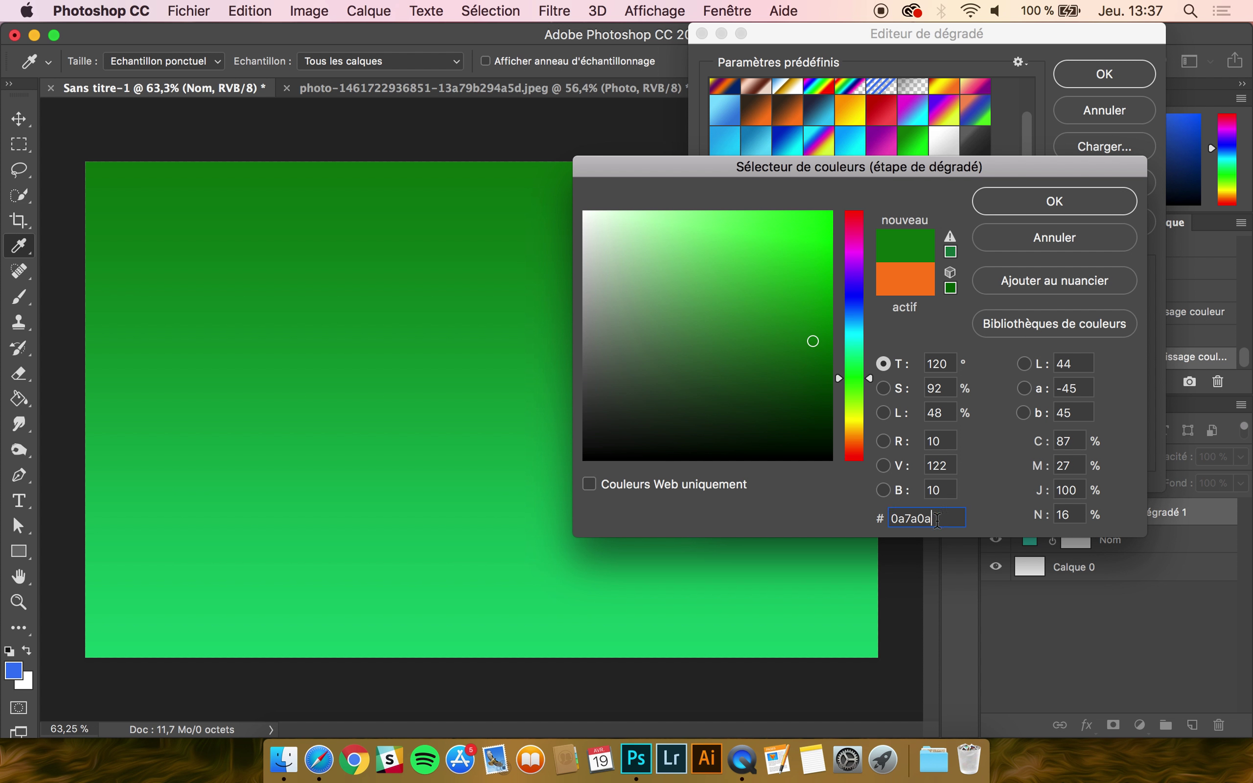
double_click(936, 519)
click(953, 519)
drag(953, 519, 856, 524)
click(1104, 204)
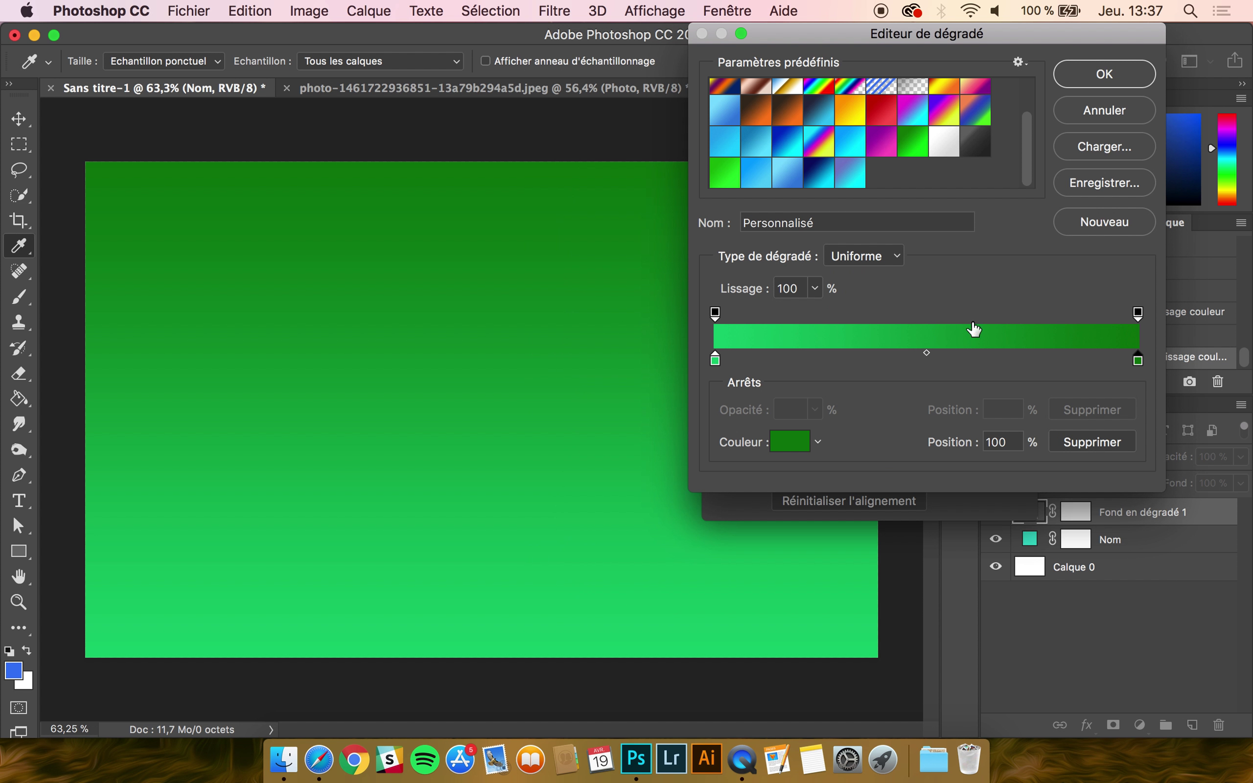
- Add a third, dark green colour stop to the gradient at position 55 %
click(949, 363)
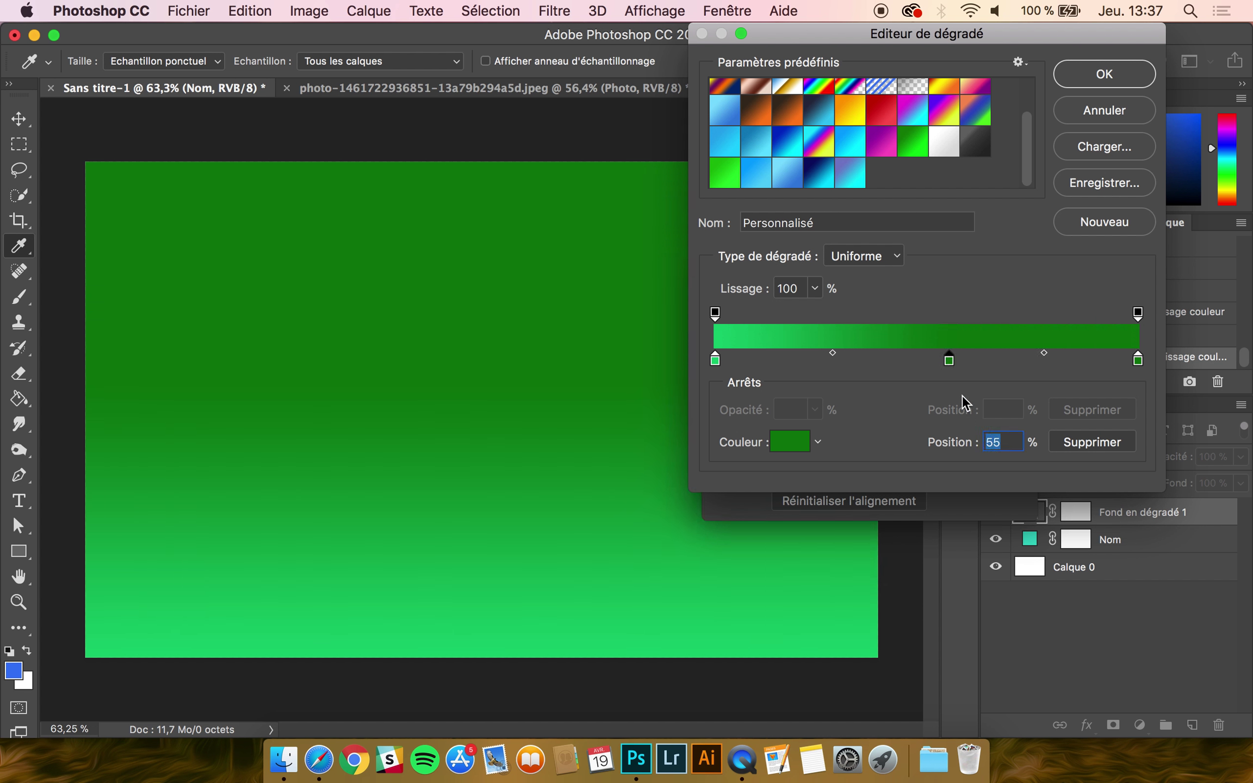
- Recolour the gradient's middle colour stop to medium blue and move it to position 49 %
double_click(949, 360)
click(861, 319)
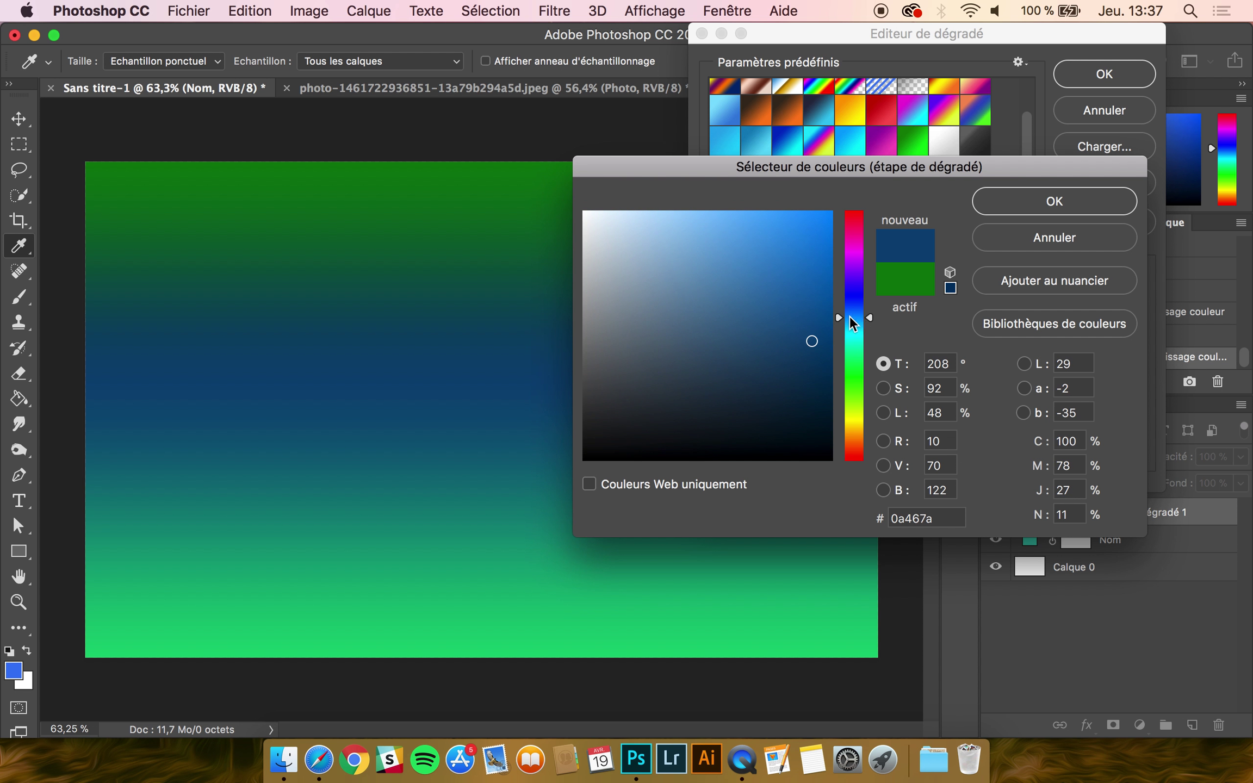
drag(798, 257, 769, 256)
click(1033, 211)
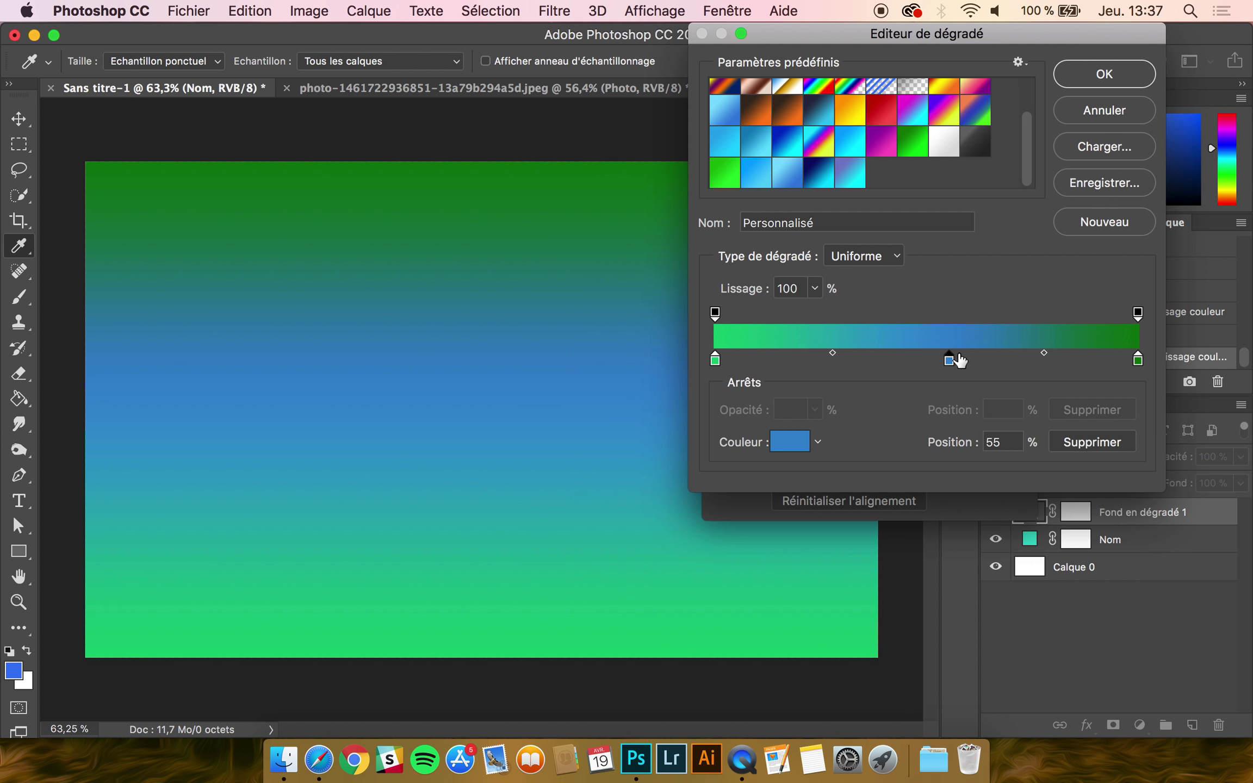
drag(944, 364, 920, 363)
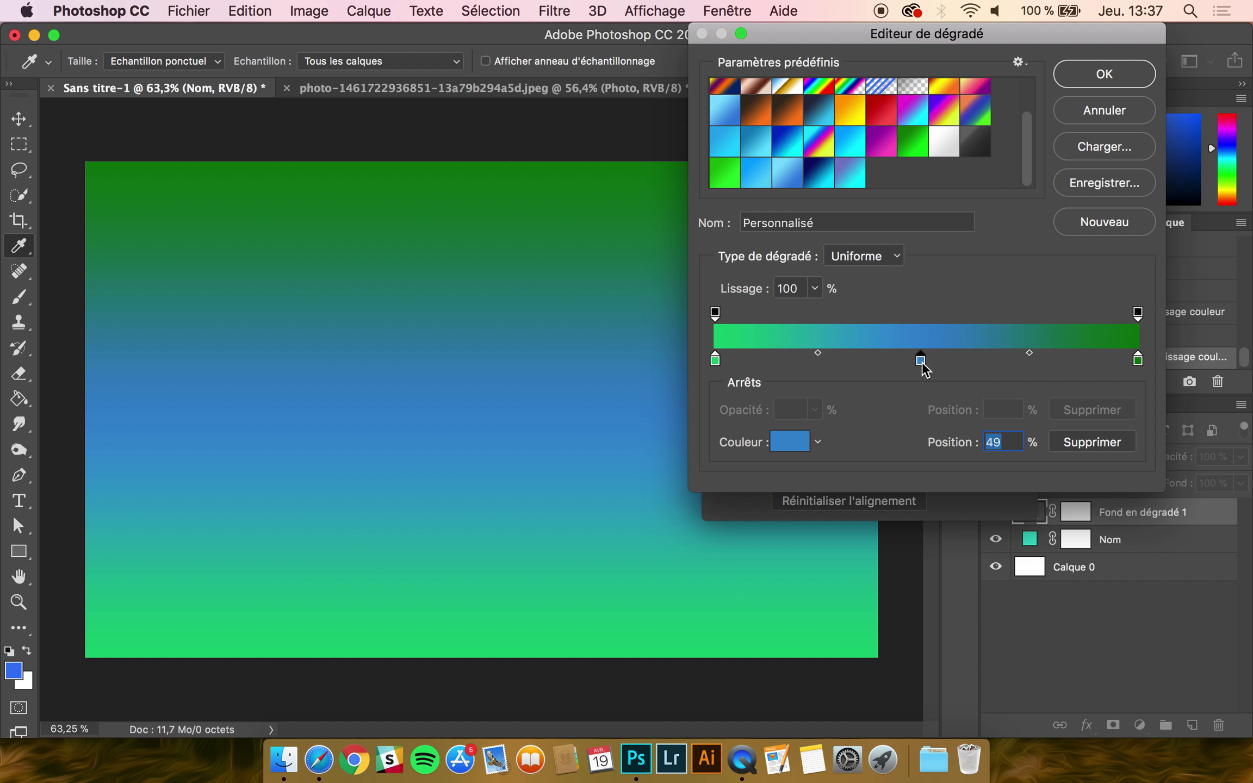
- Delete the blue middle colour stop and save the two-tone green gradient as a new preset
click(714, 363)
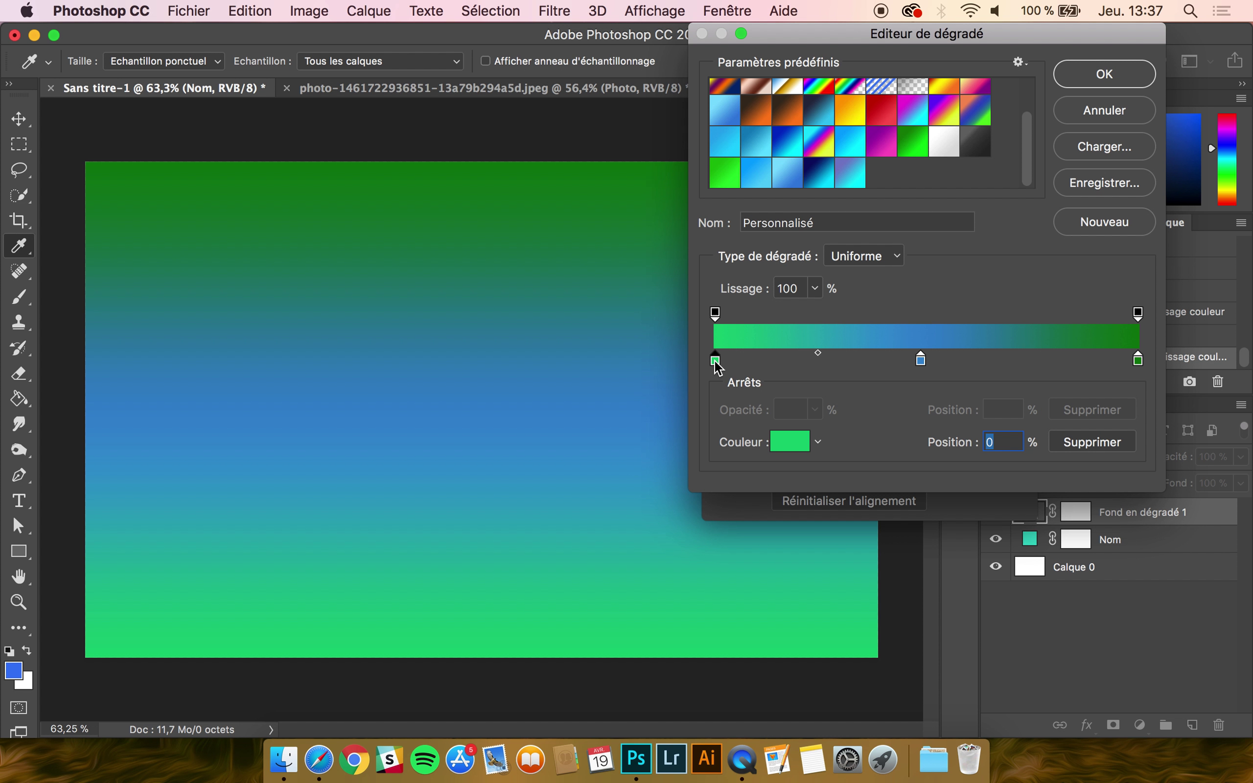
click(919, 359)
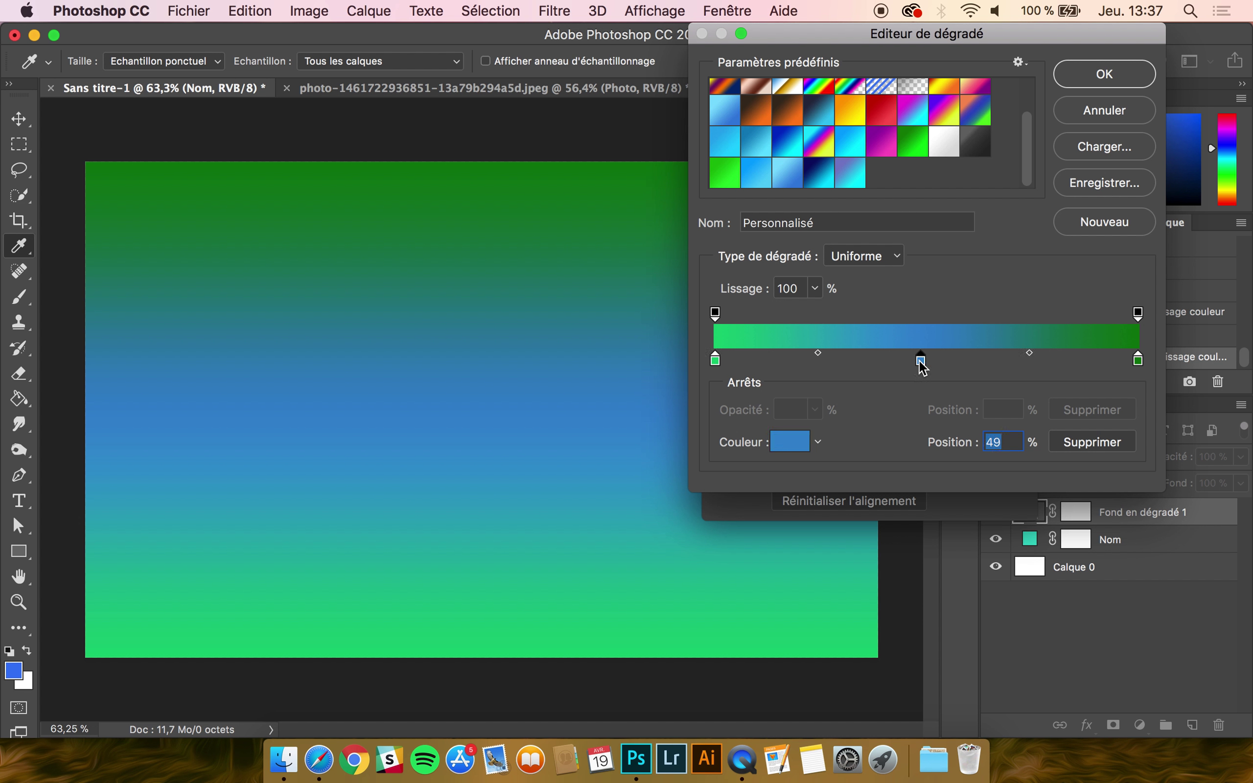
click(1094, 444)
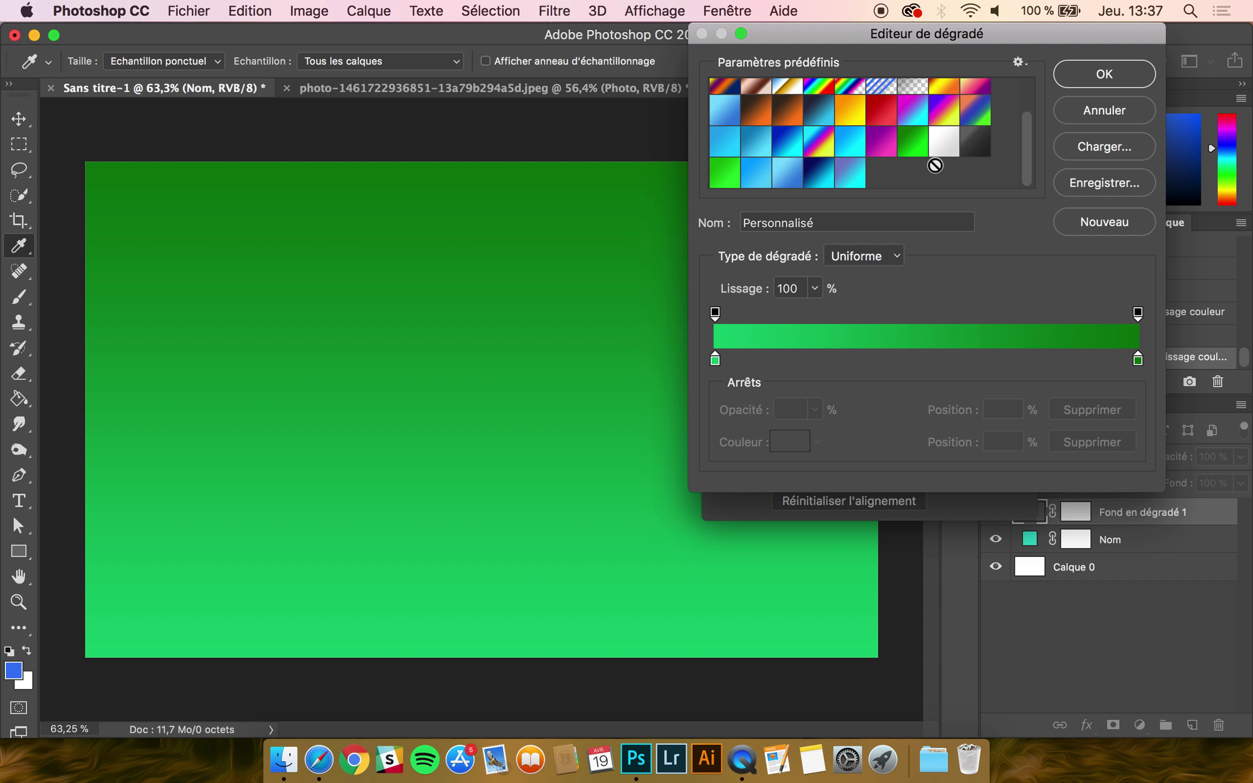
click(1104, 222)
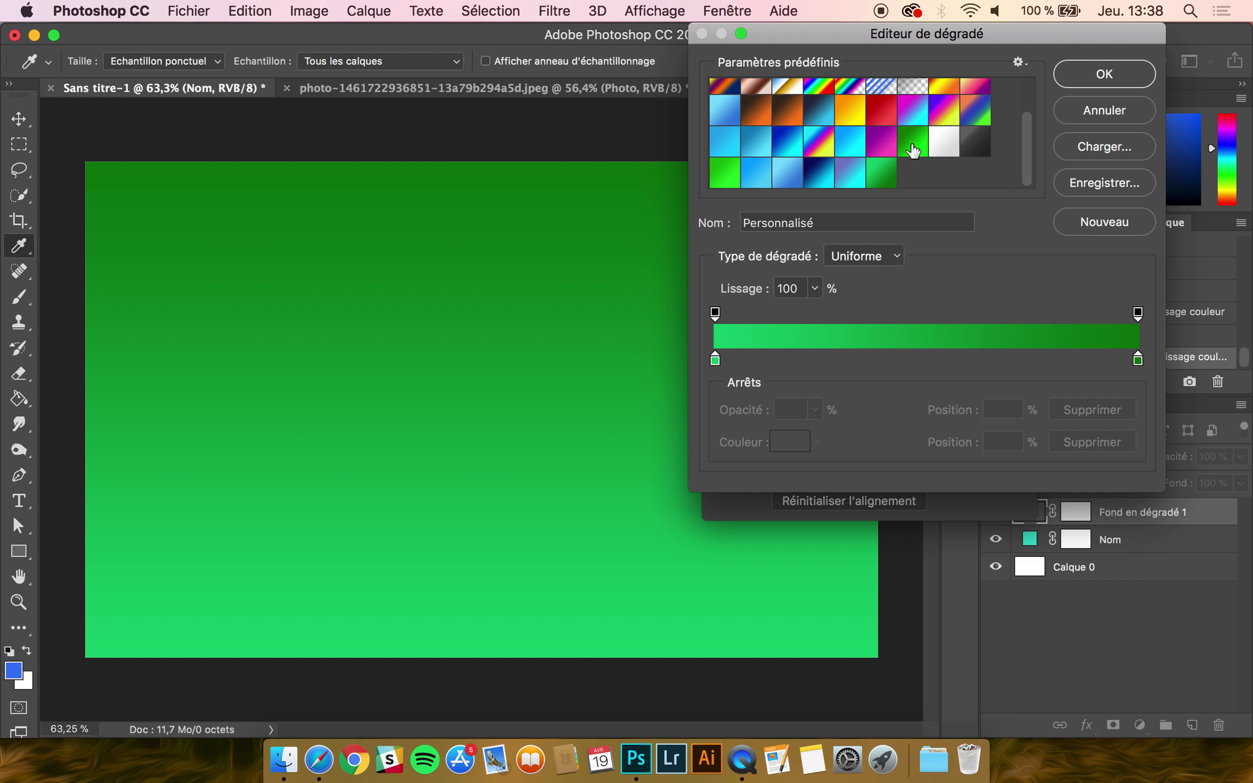
click(1101, 75)
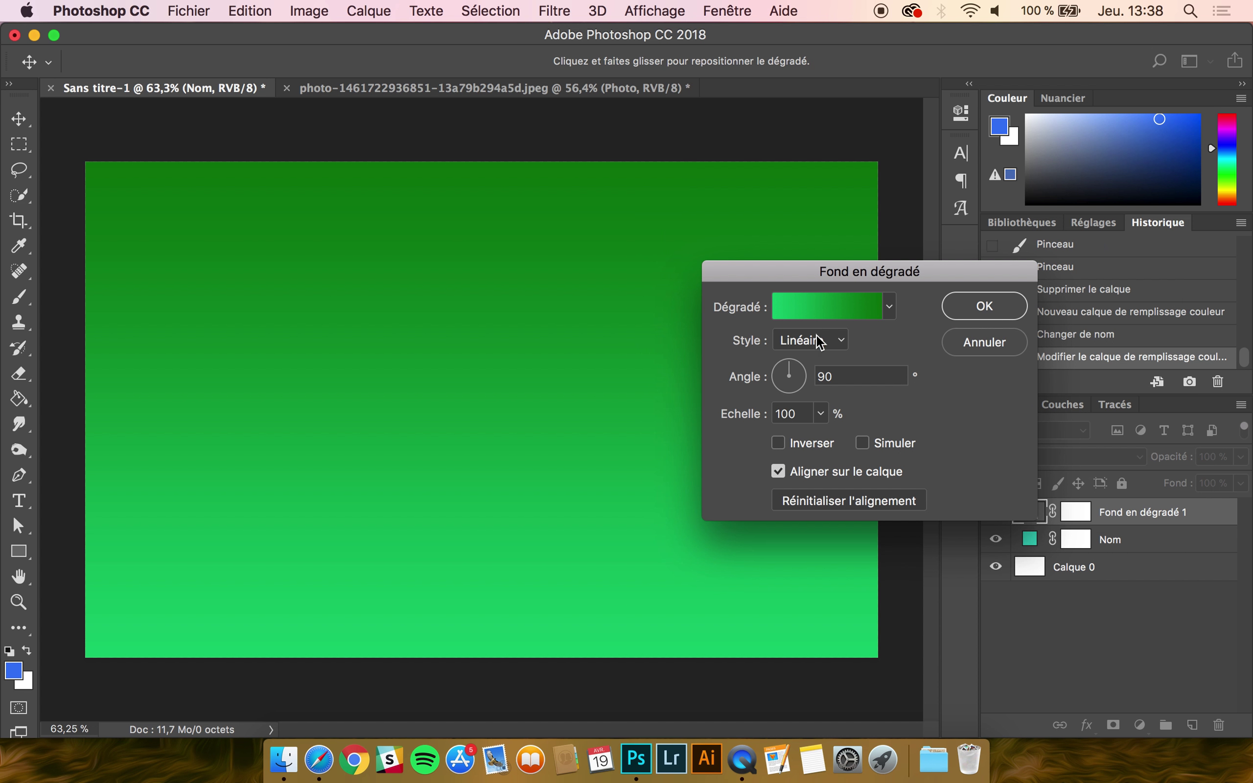
- Try the Radial, Angle and Réfléchi styles on the gradient fill and return it to Linéaire
click(816, 343)
click(815, 350)
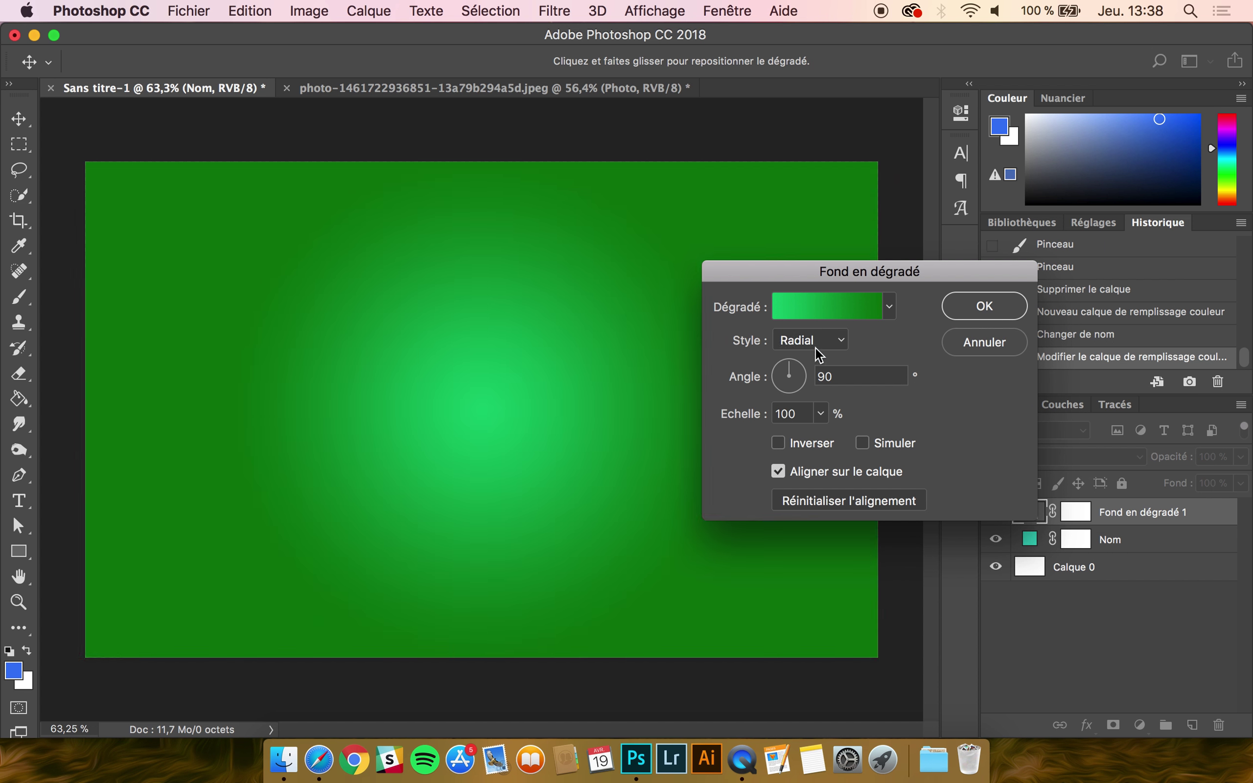
click(815, 347)
click(810, 351)
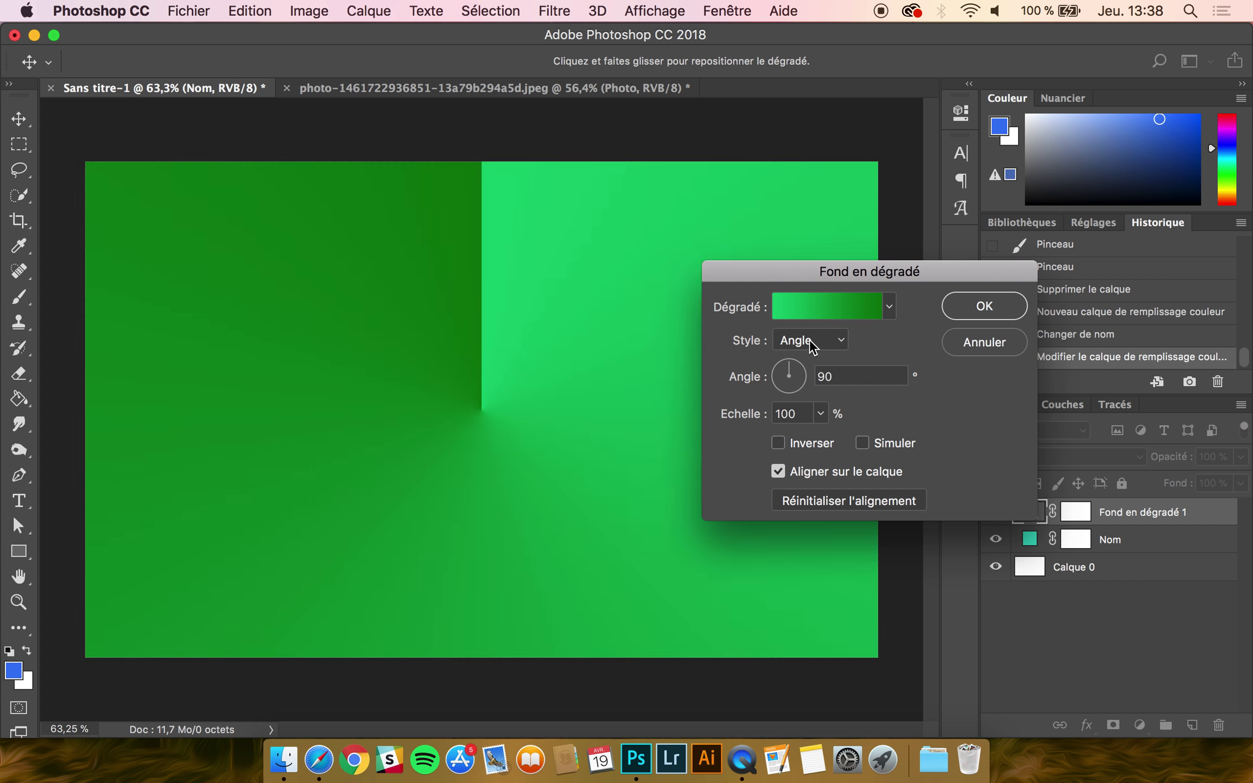
click(809, 340)
click(805, 355)
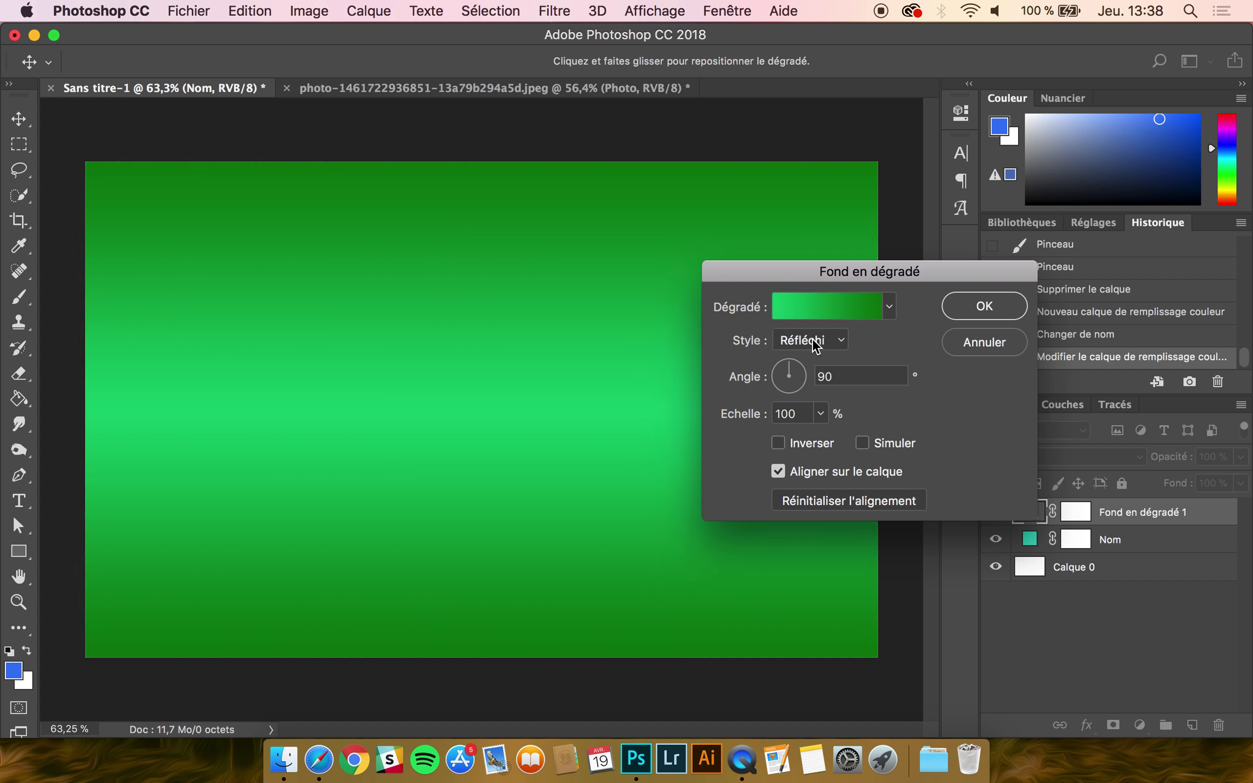
click(815, 341)
- Set the gradient fill's angle to 109,98°, reverse its colours and apply the fill layer
click(783, 371)
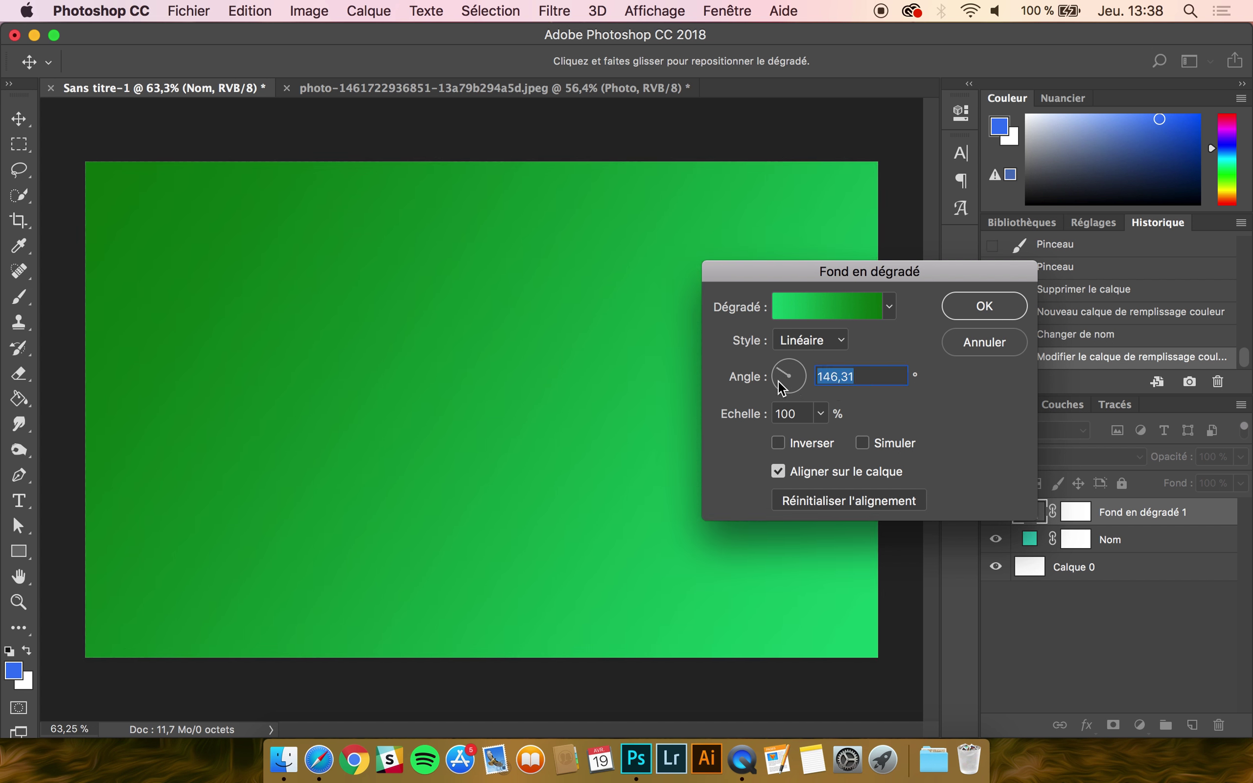
click(786, 365)
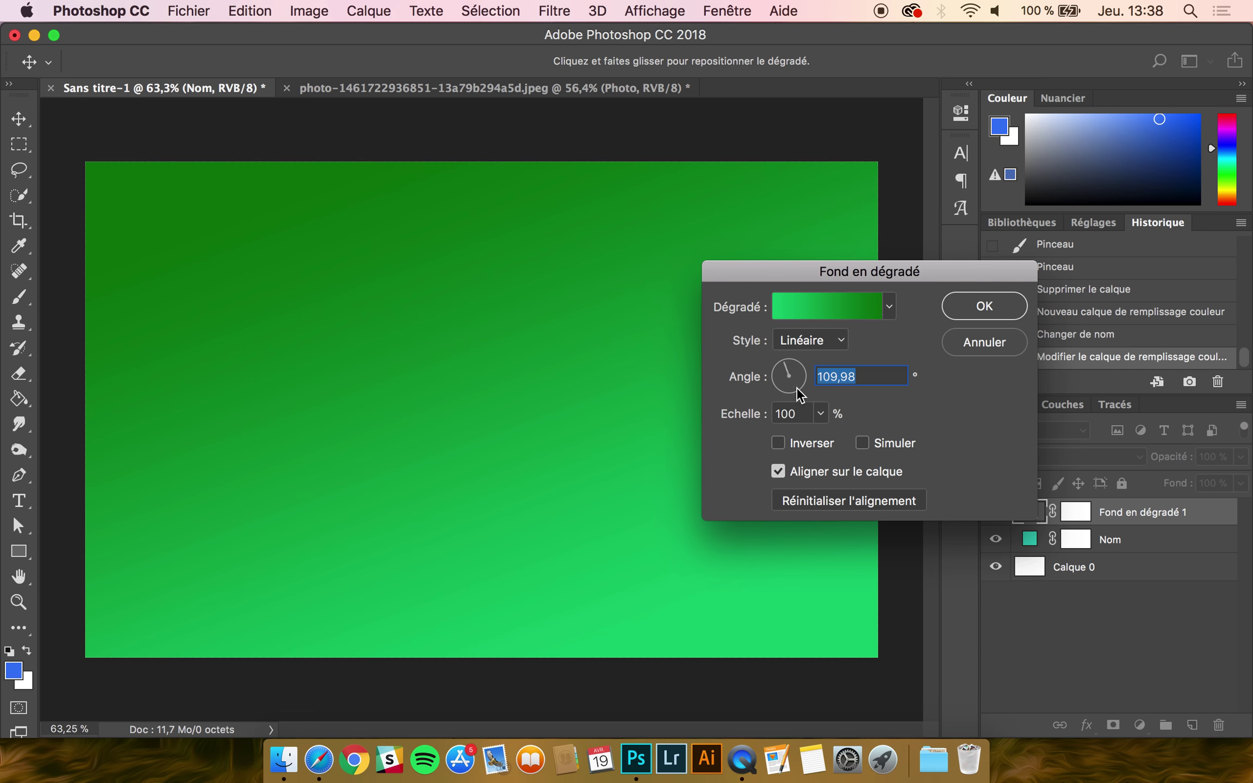
click(820, 413)
mouse_move(822, 441)
mouse_down()
mouse_move(881, 443)
mouse_move(809, 446)
mouse_move(820, 442)
mouse_up()
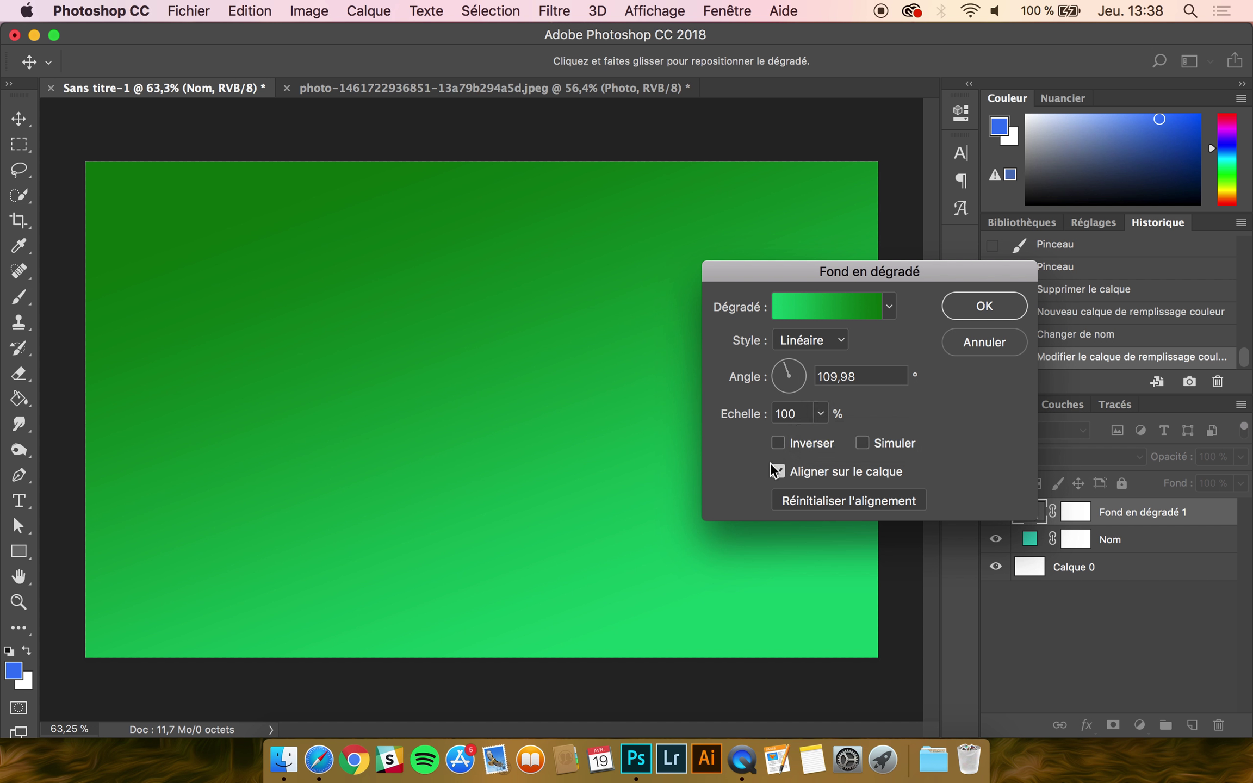
click(778, 443)
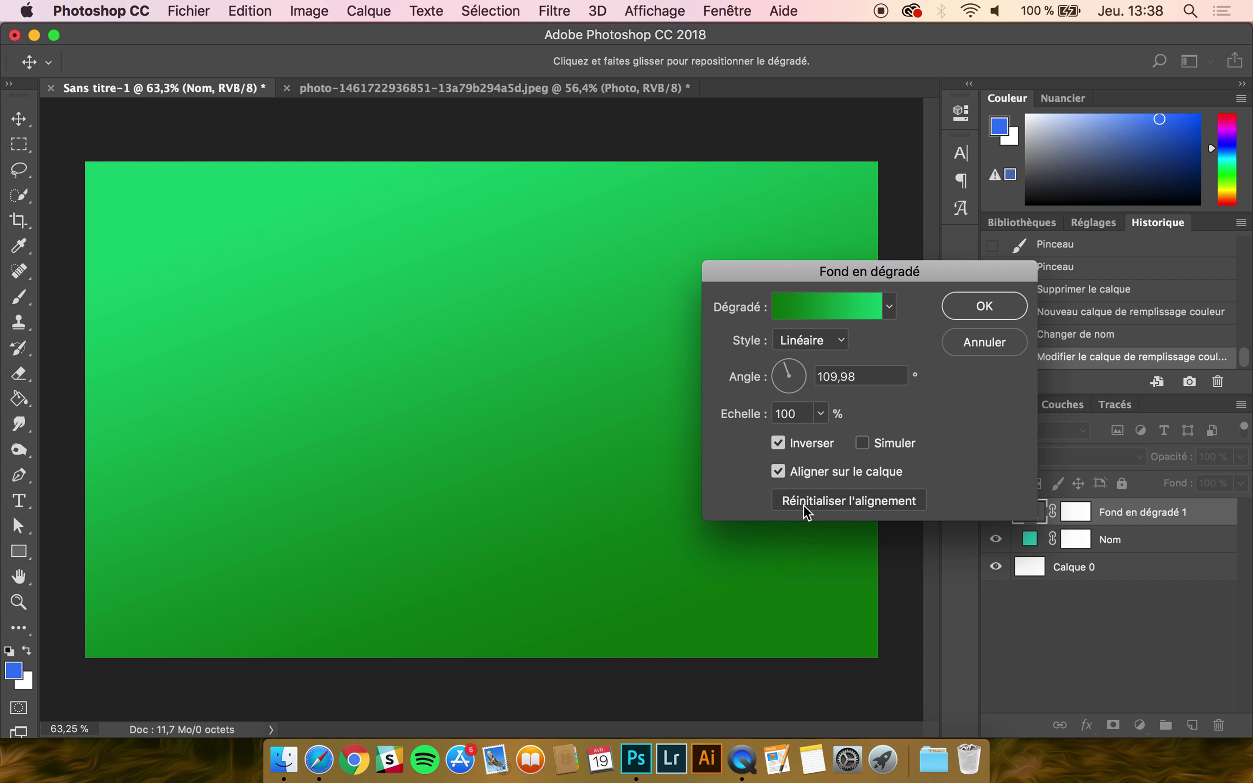
click(987, 304)
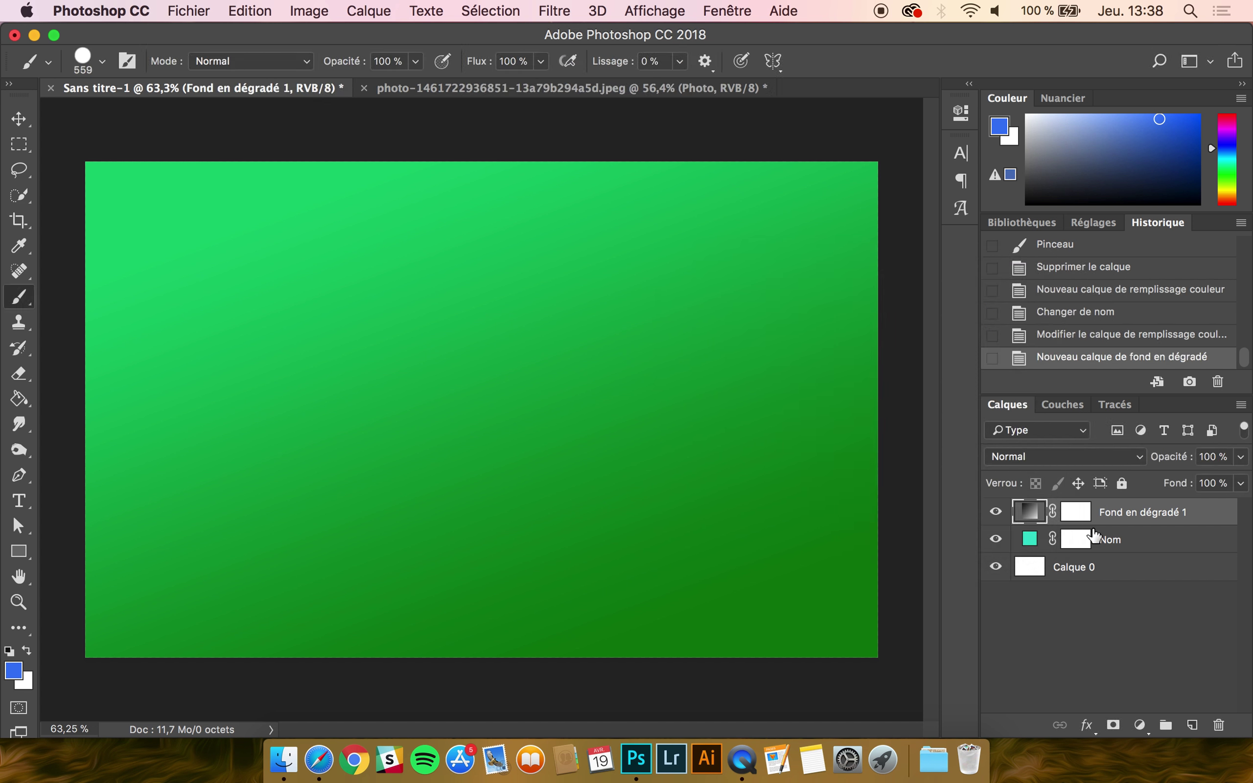
- Delete the gradient fill layer Fond en dégradé 1 and the solid colour layer Nom
click(1139, 725)
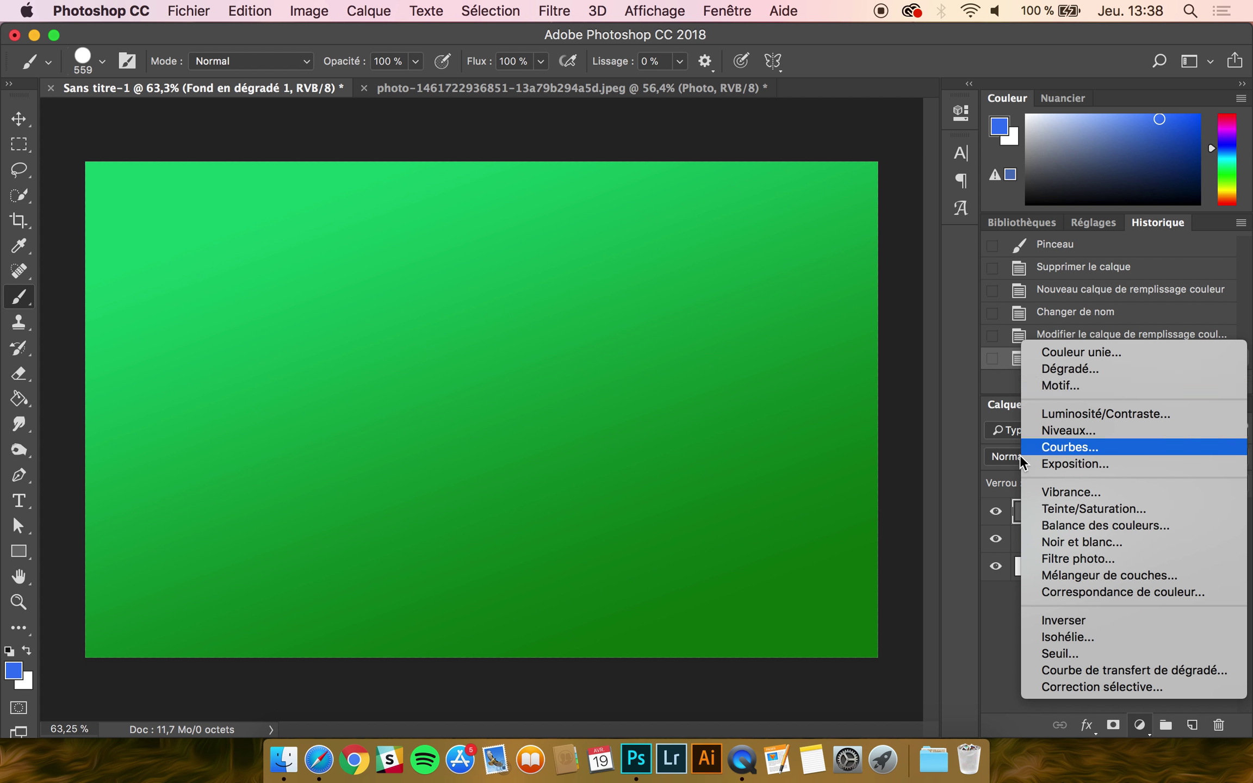
click(973, 535)
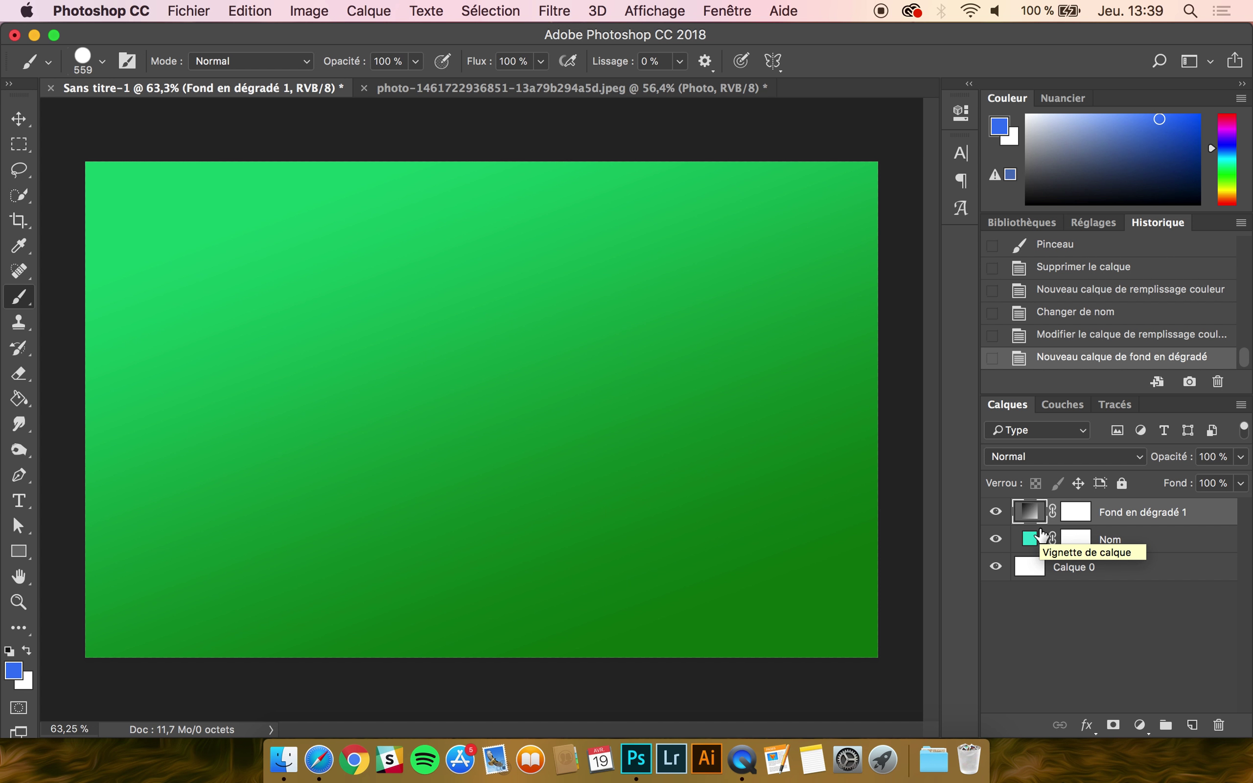
key(Delete)
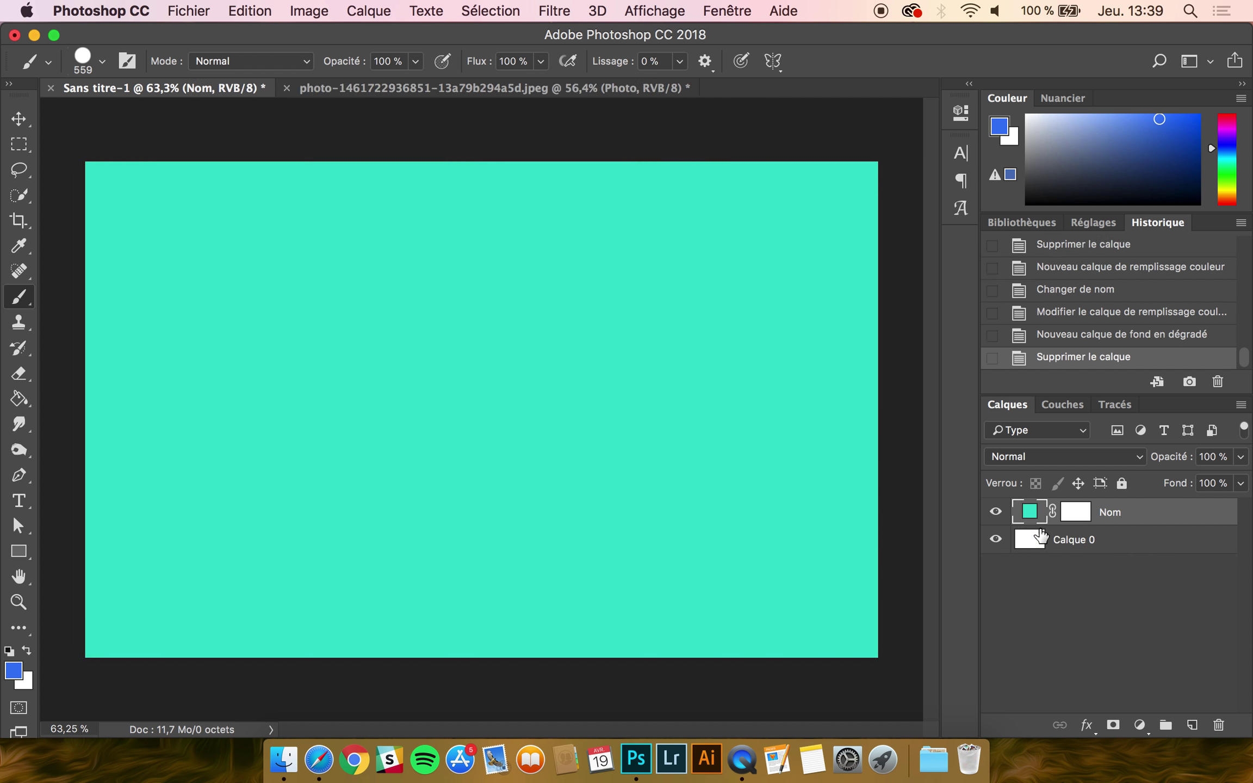
key(Delete)
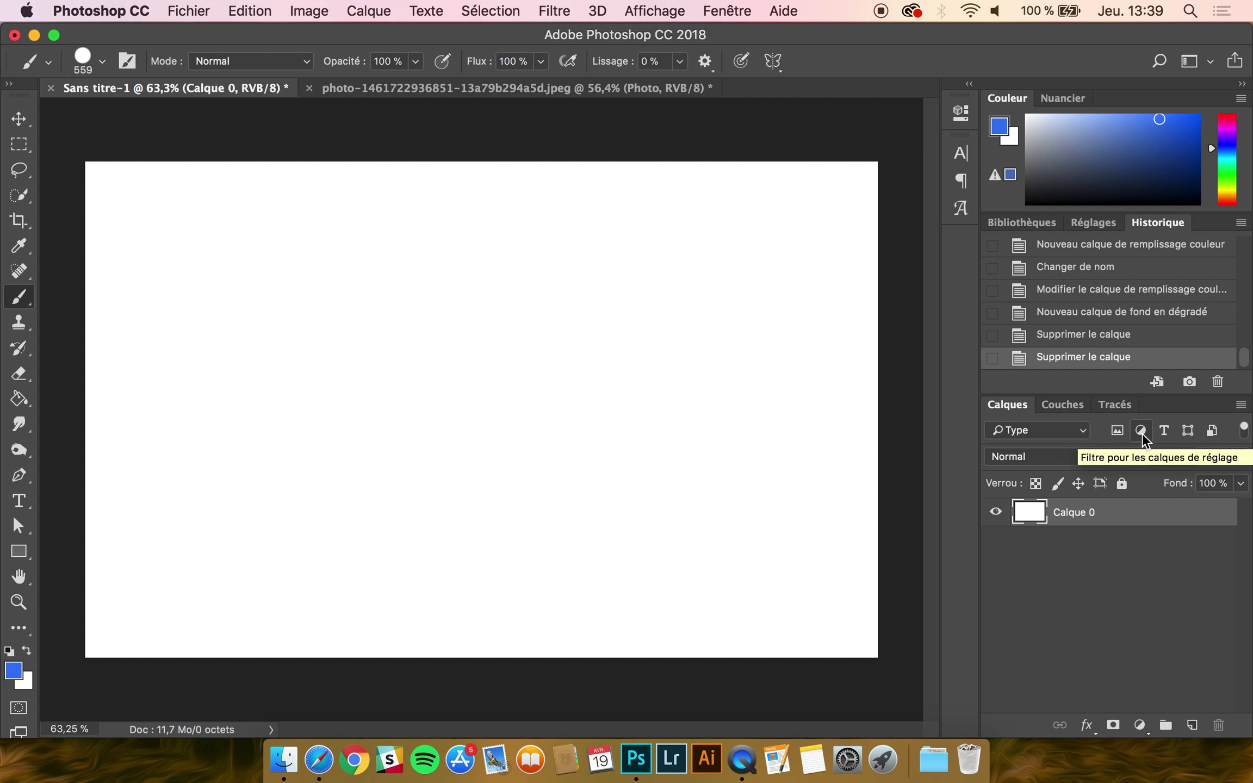
- Switch to the bridge photo document and add a Luminosité/Contraste adjustment layer above the Photo layer
click(536, 93)
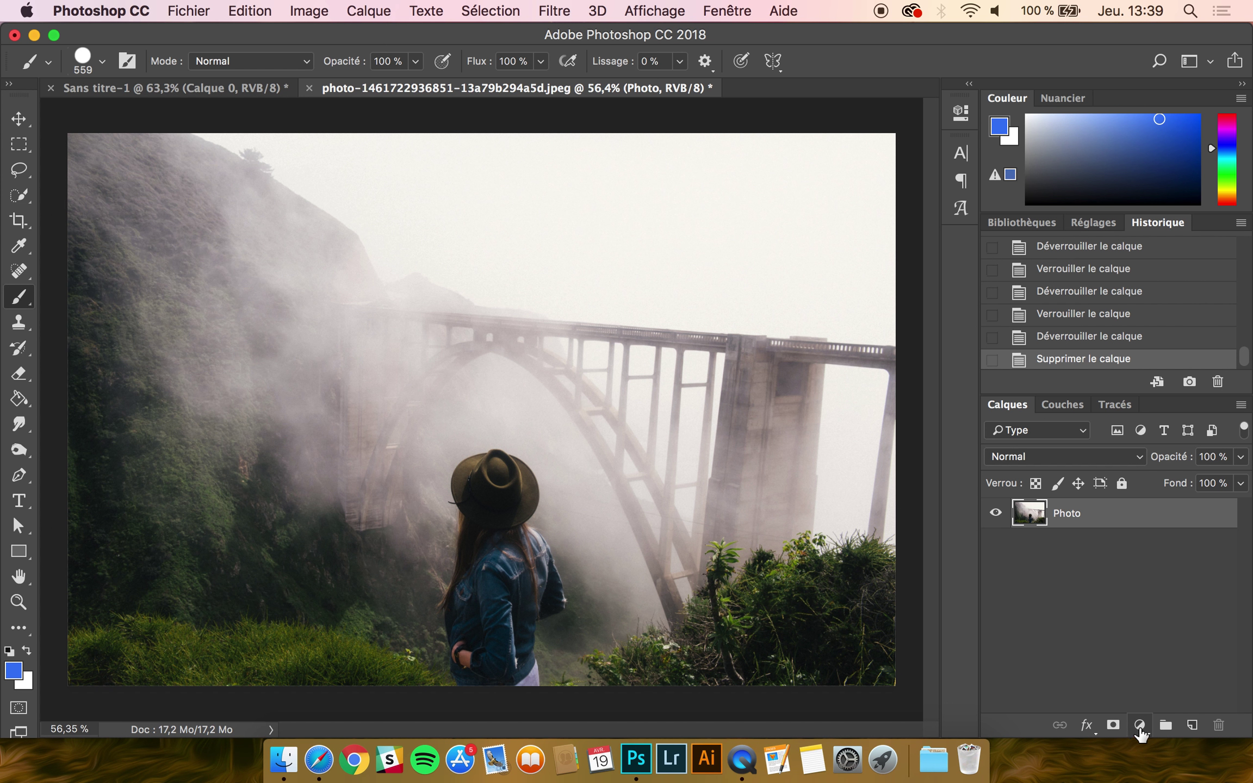
click(1139, 727)
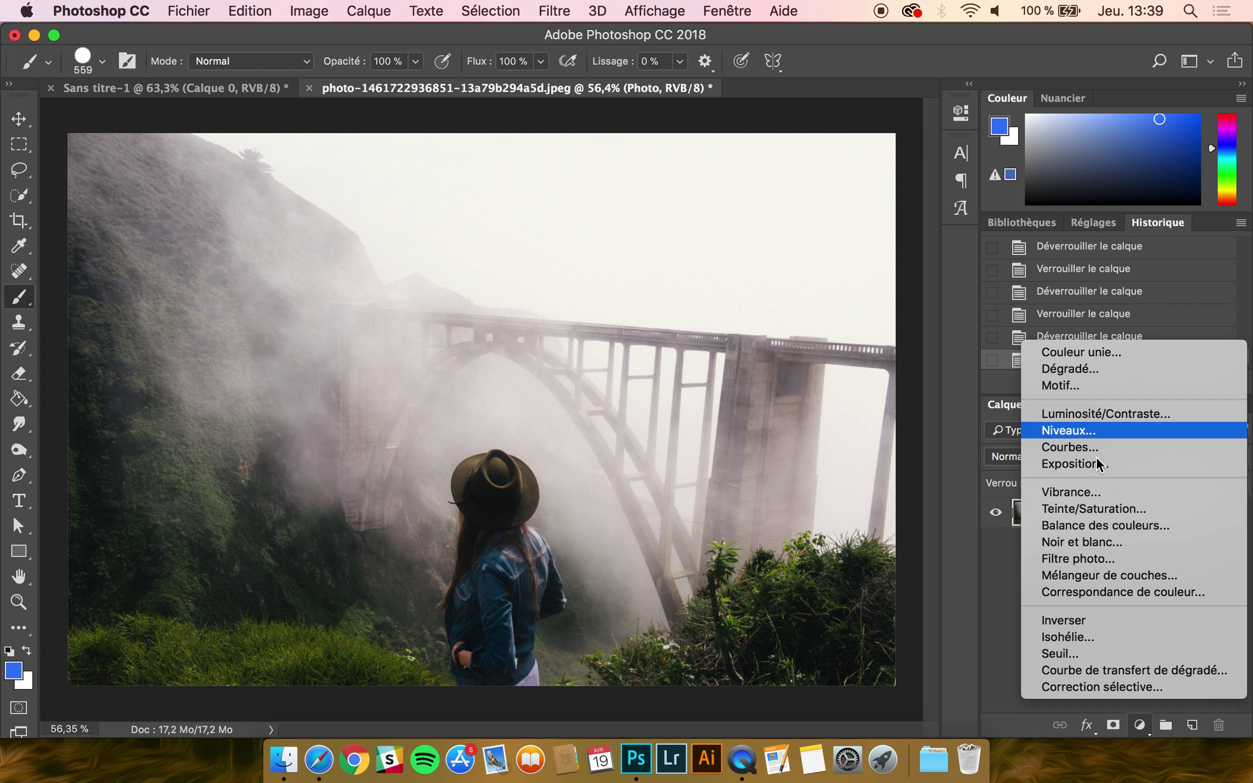
click(991, 567)
click(1098, 223)
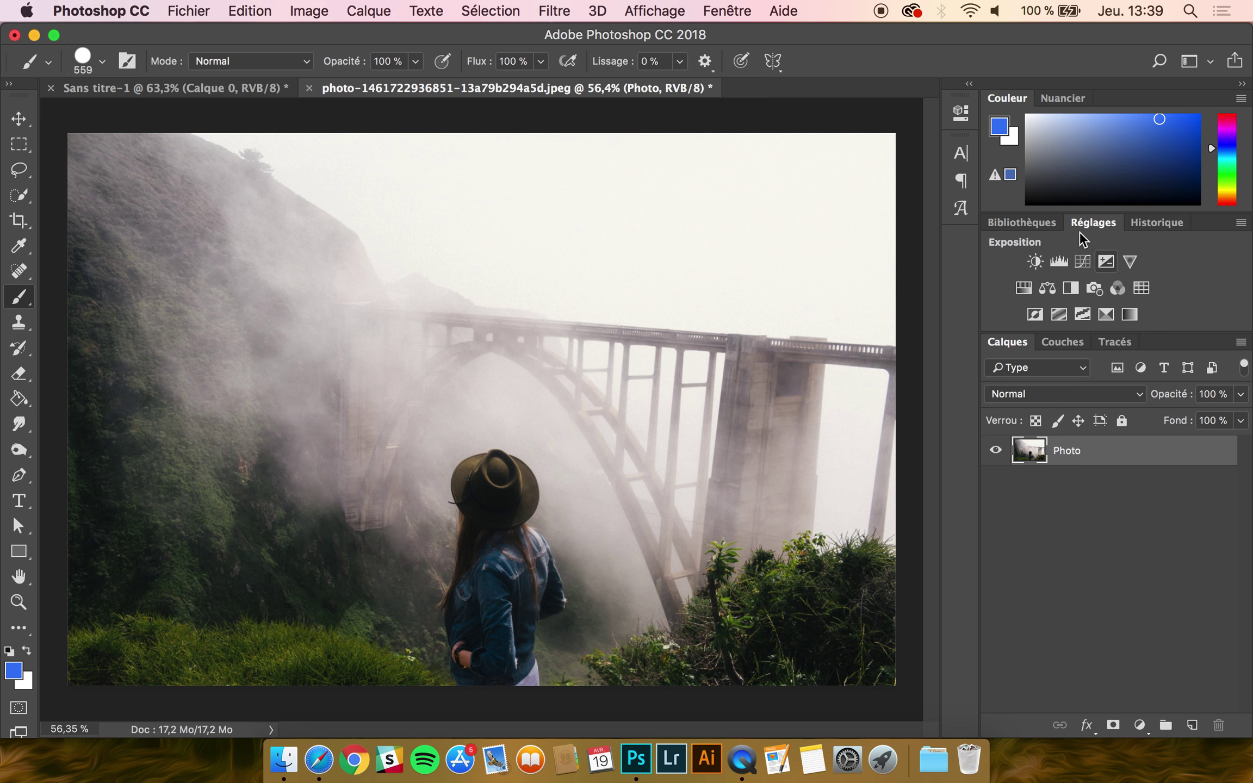
click(681, 10)
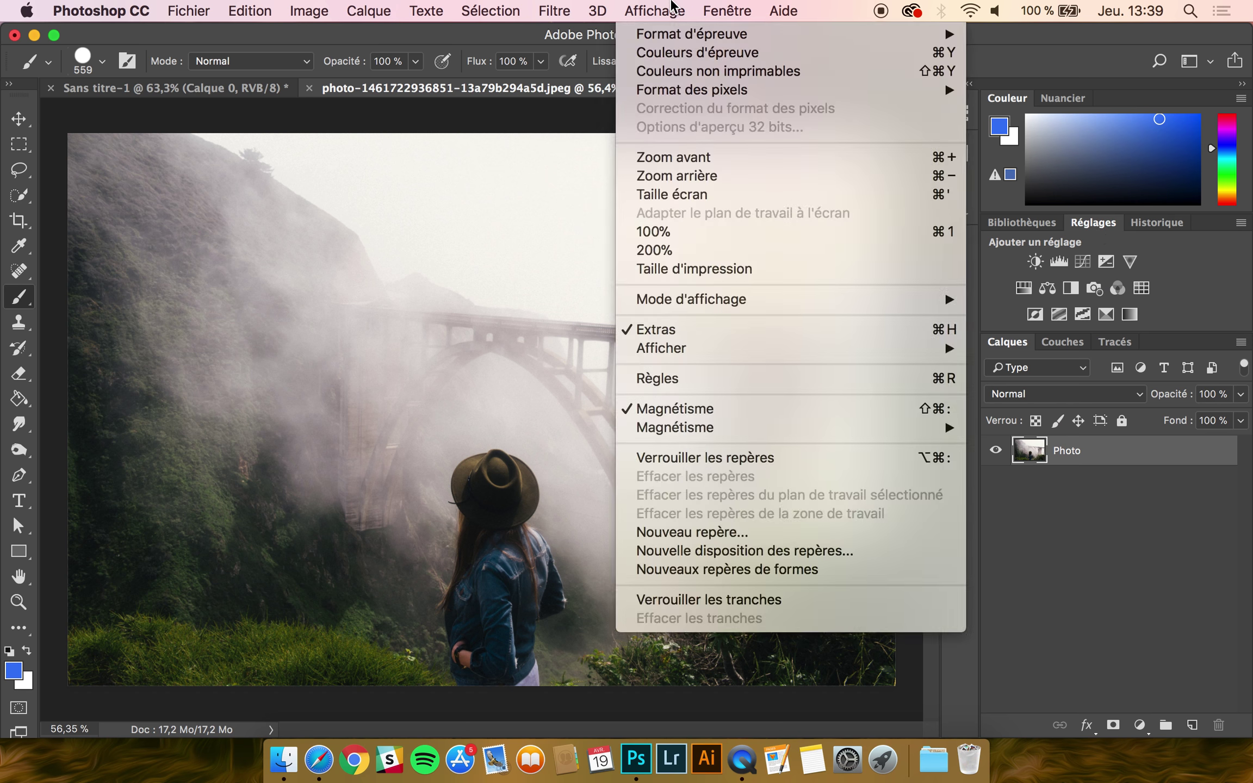
mouse_move(727, 11)
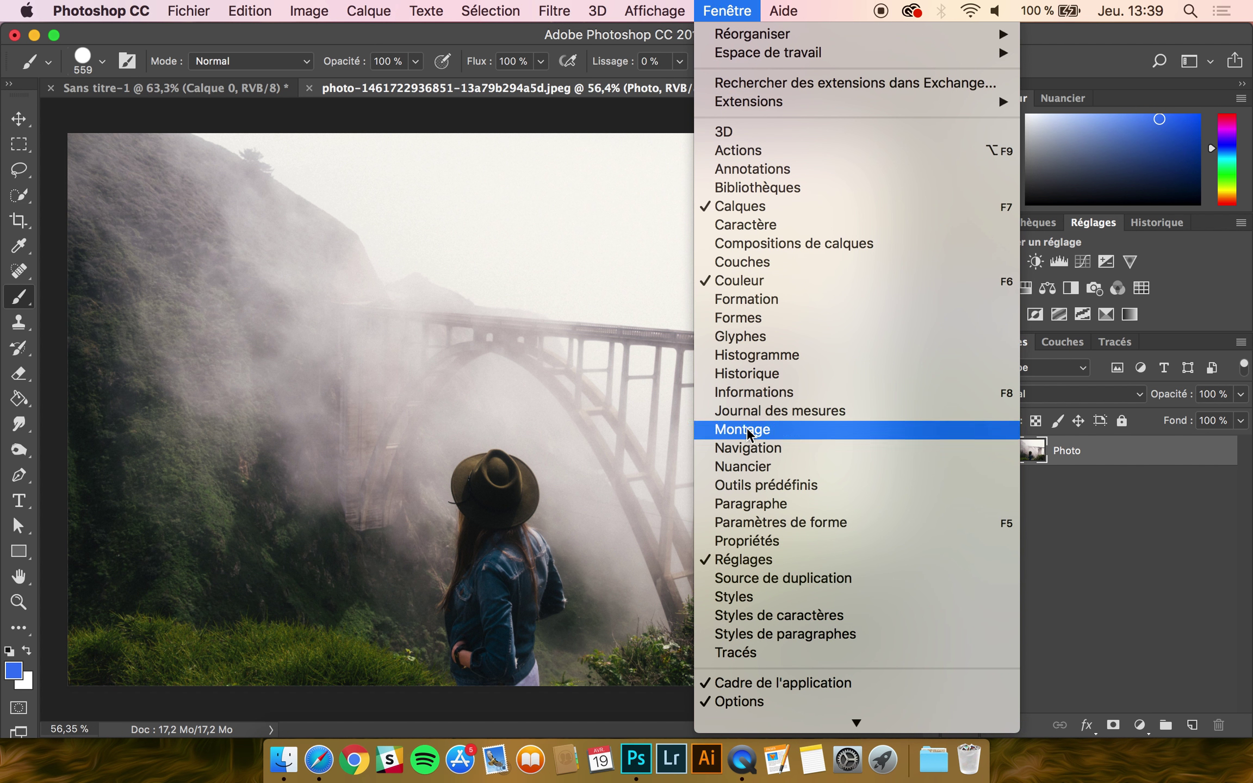
click(1106, 226)
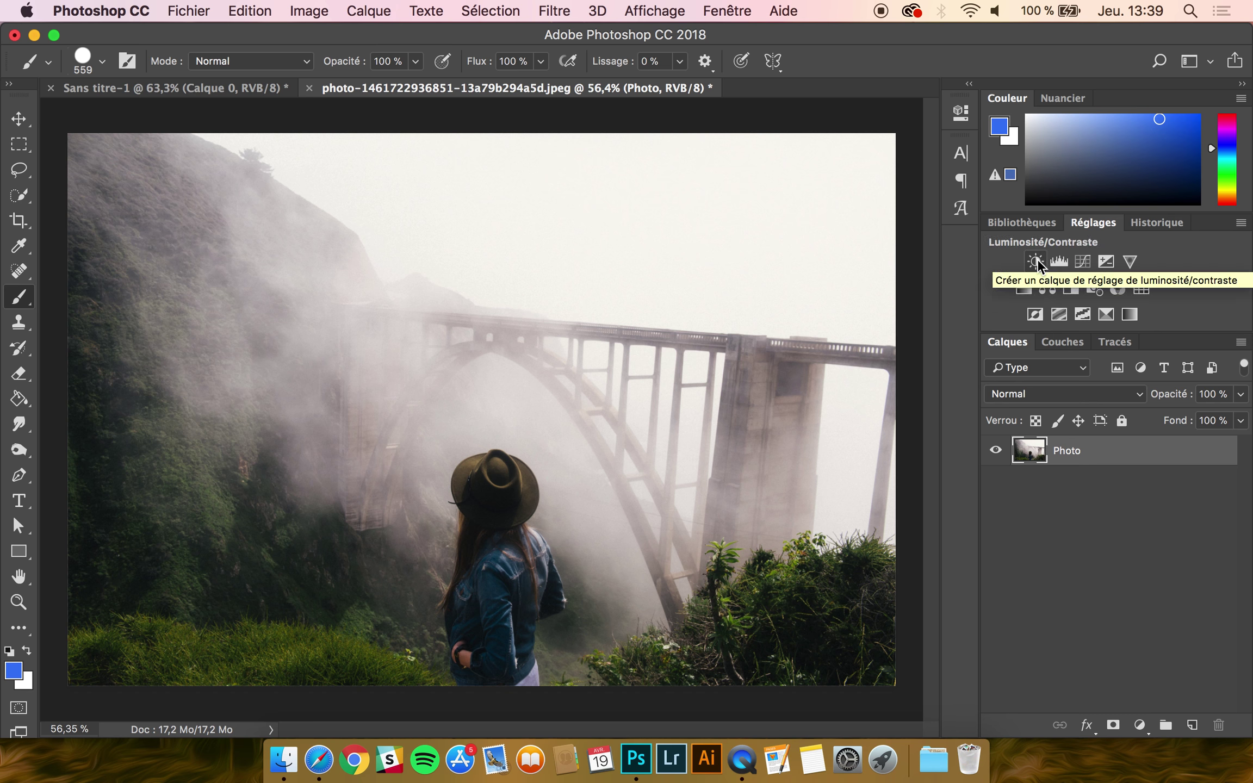
click(1035, 261)
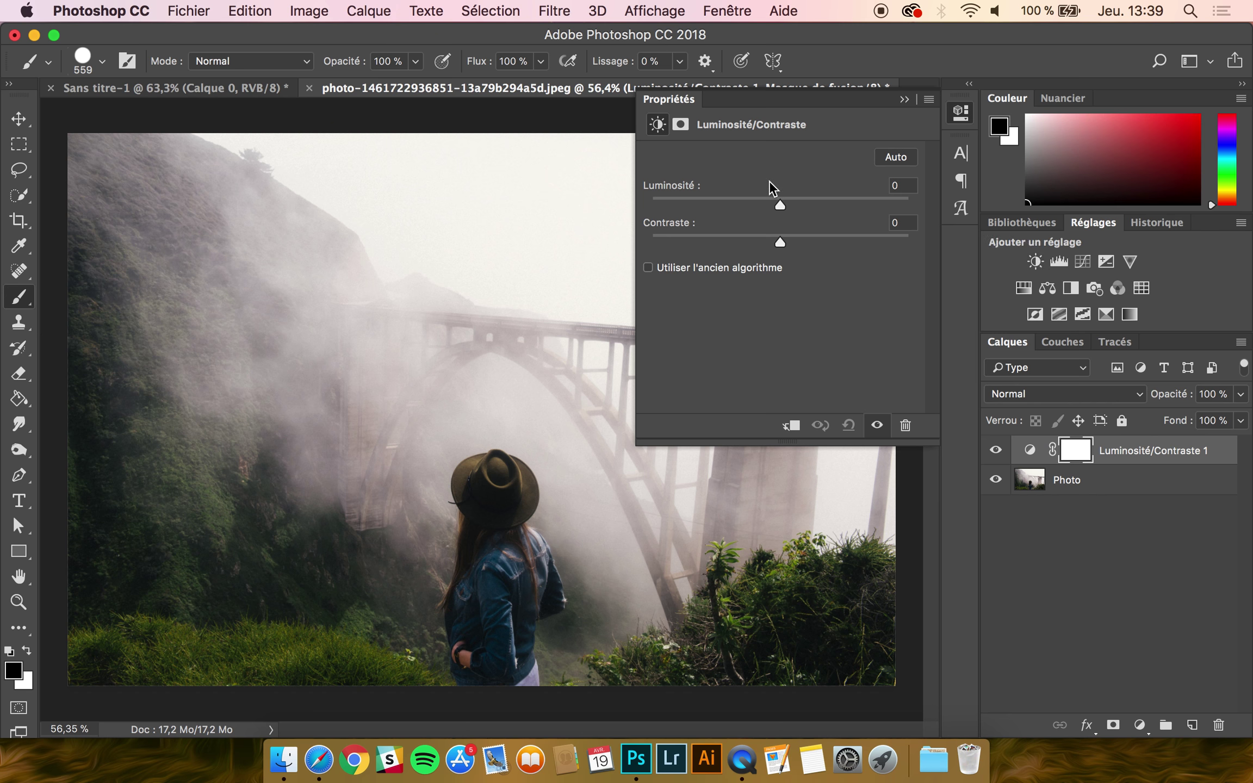
- Reopen the Luminosité/Contraste 1 layer's properties and set Luminosité to 41 and Contraste to 5
click(672, 97)
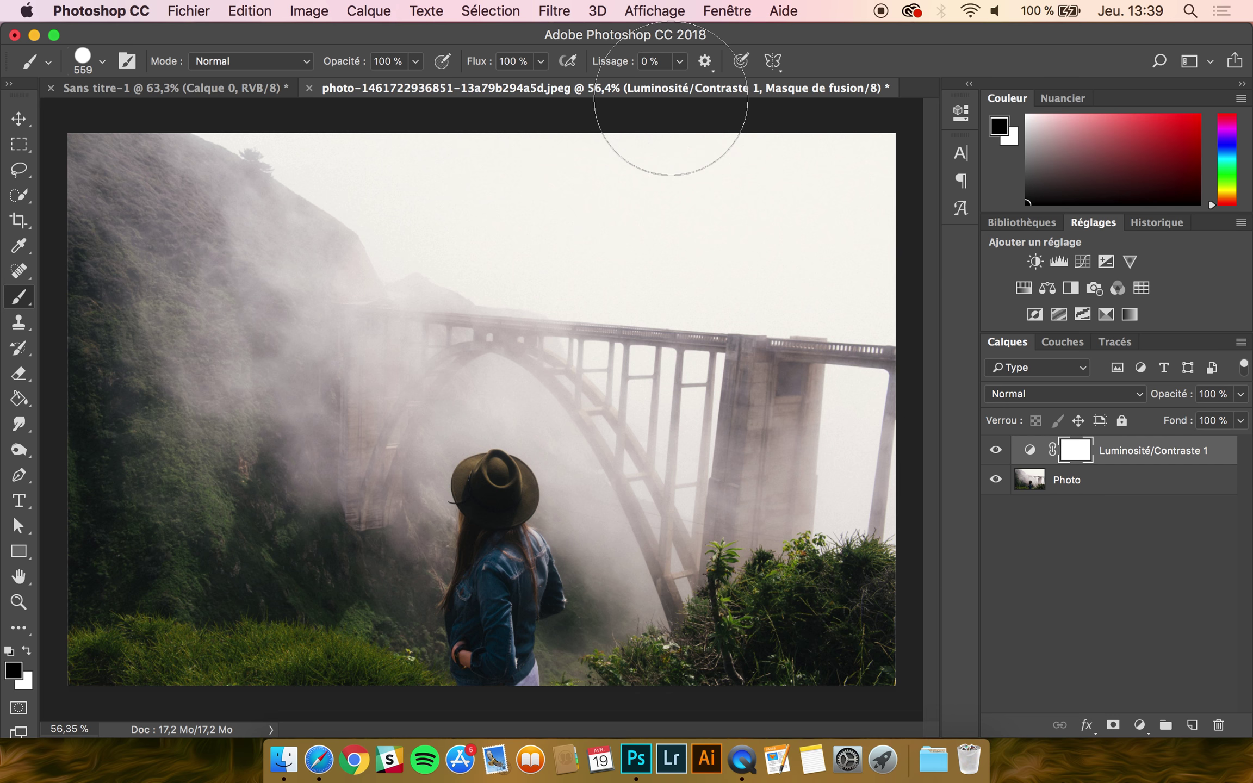
double_click(1031, 452)
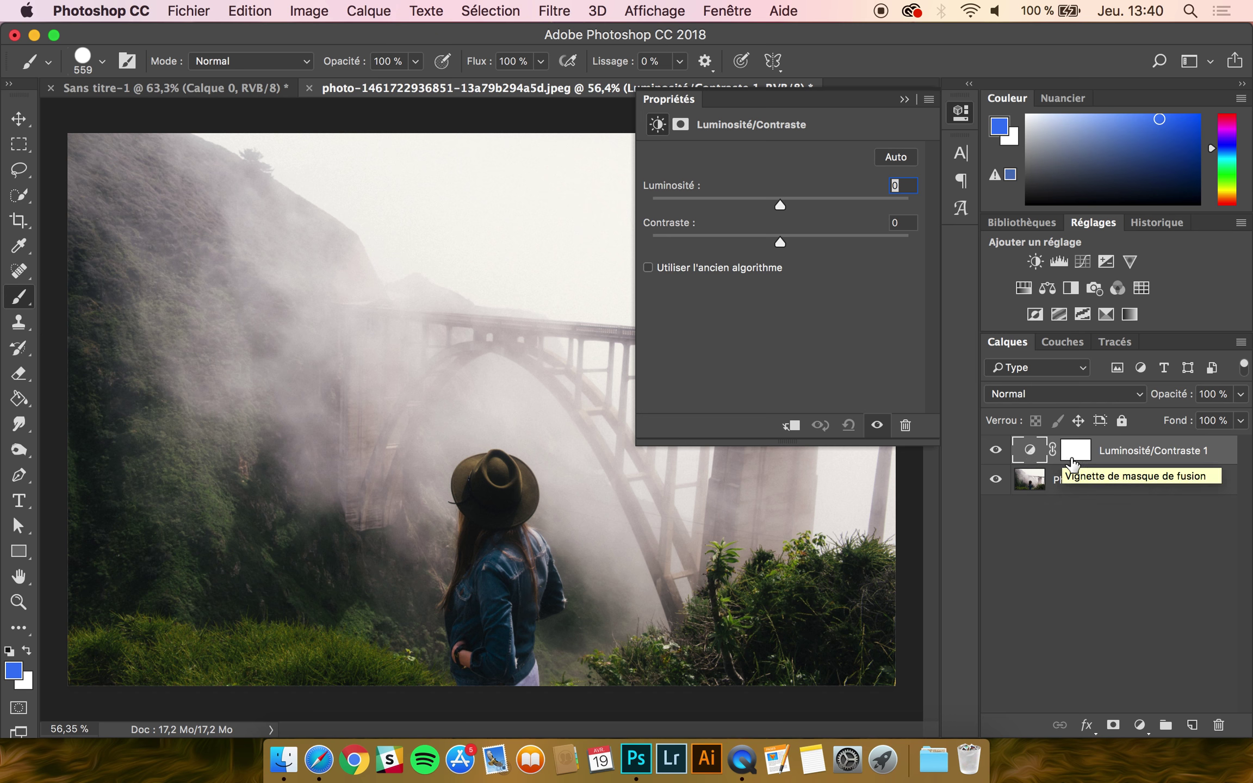
click(1070, 461)
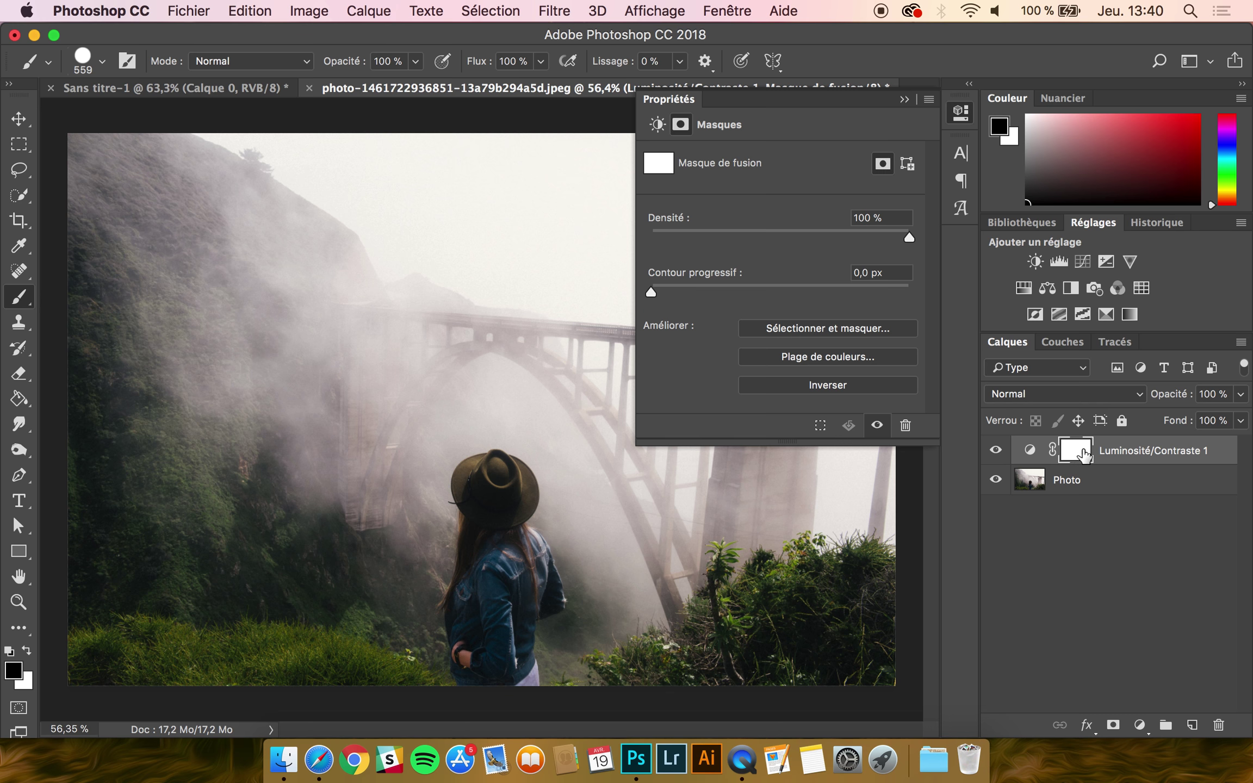
click(1029, 454)
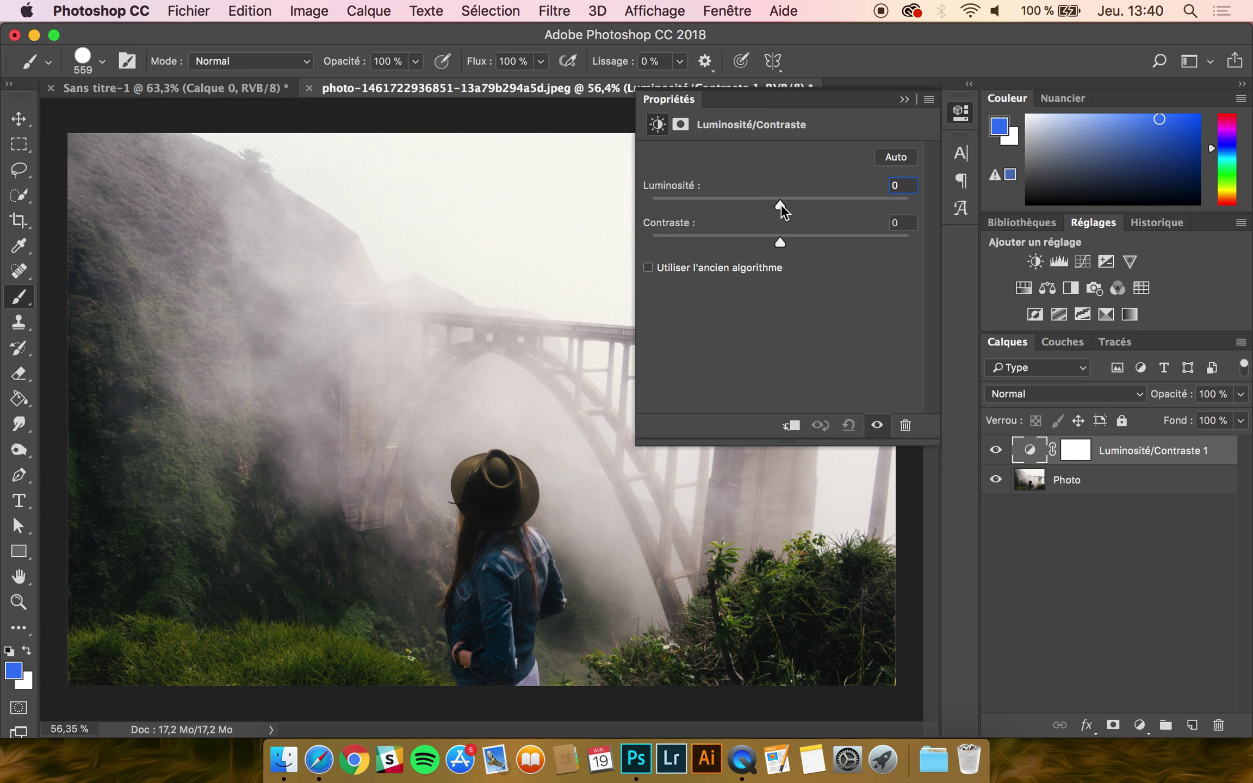
drag(781, 211, 788, 246)
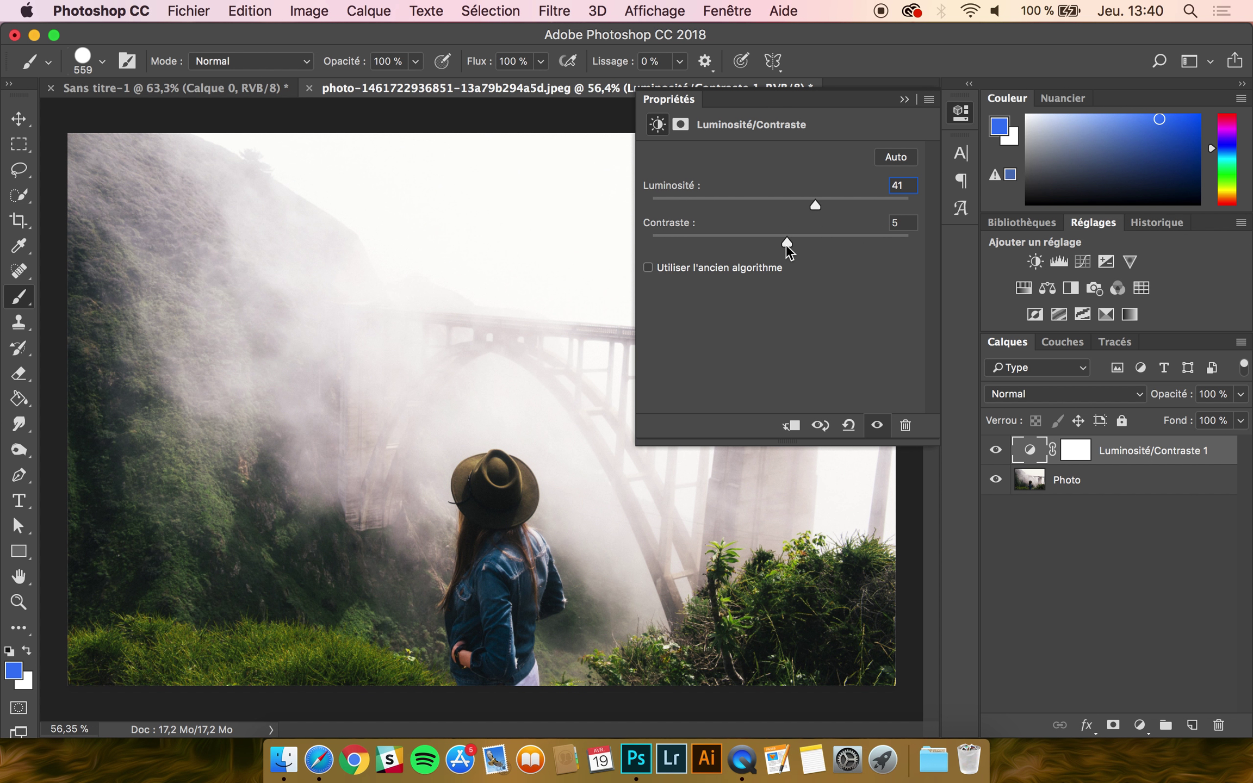
click(676, 100)
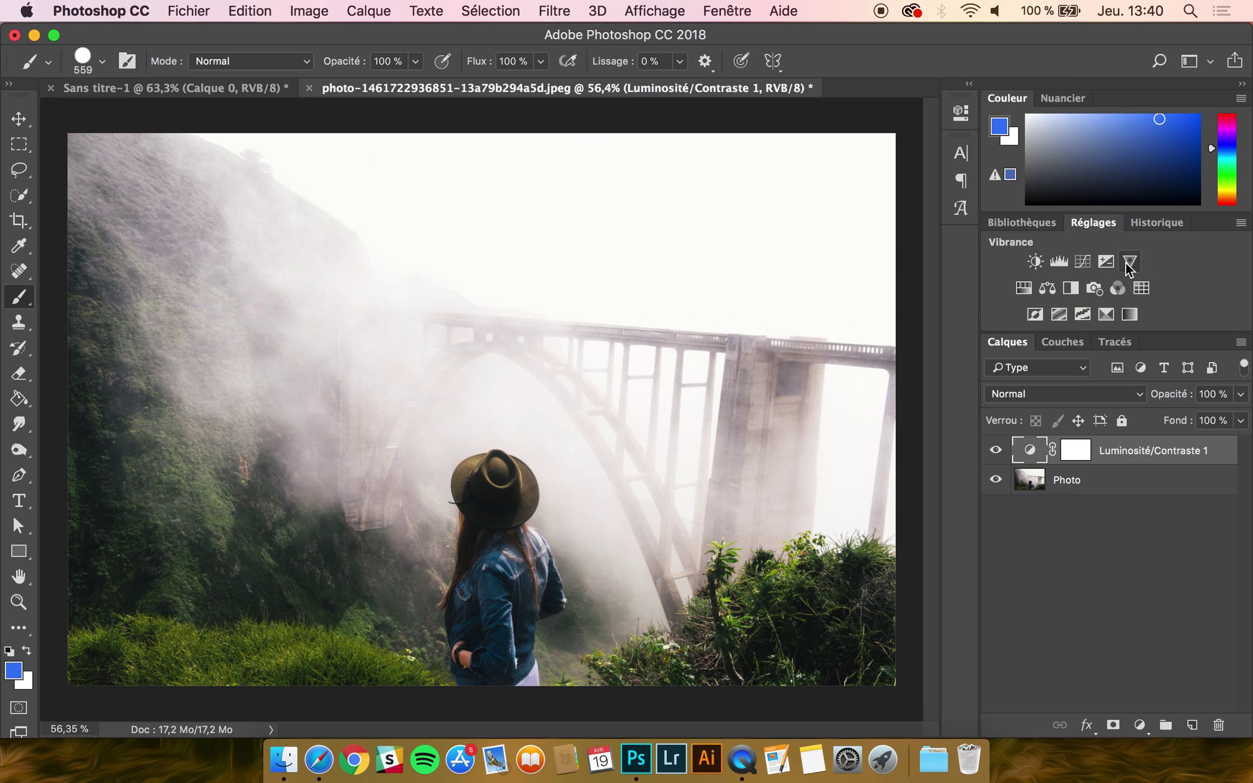
- Add a Teinte/Saturation adjustment layer with saturation +42, and a Courbe de transfert de dégradé adjustment layer above it
click(1025, 290)
drag(780, 263, 834, 260)
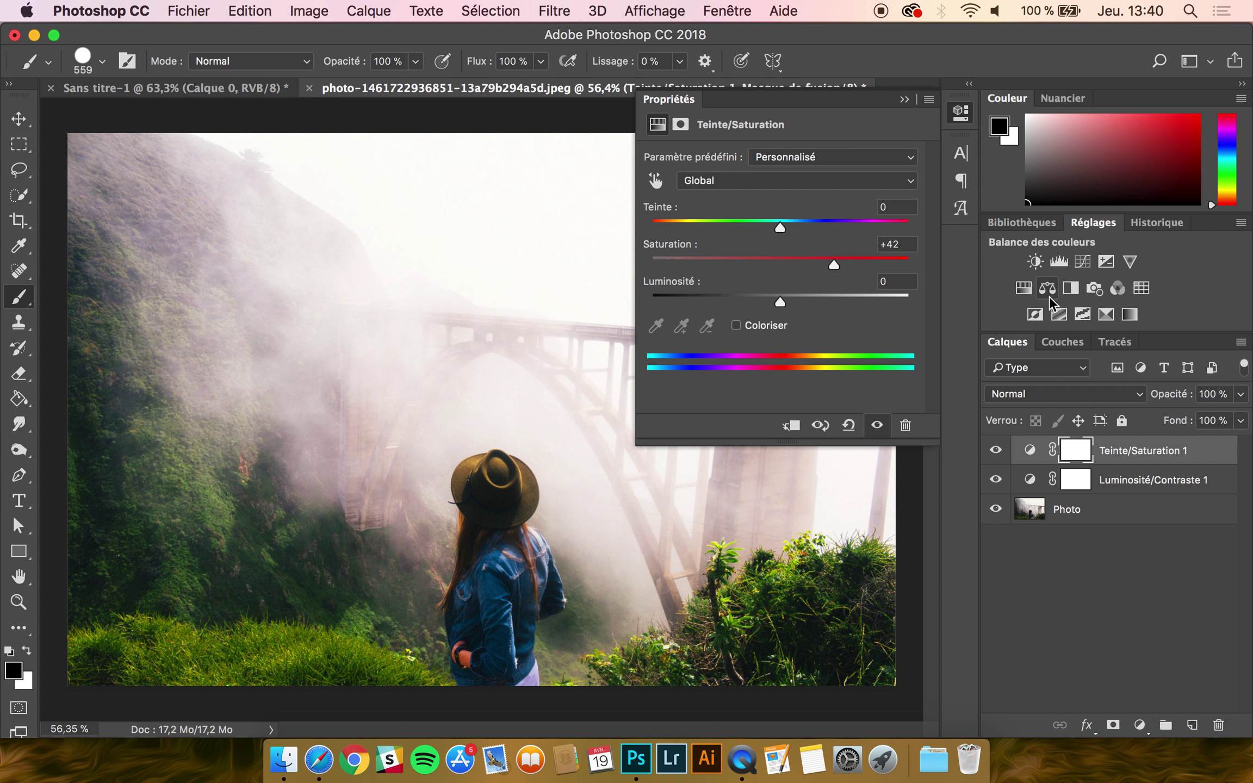
click(1130, 316)
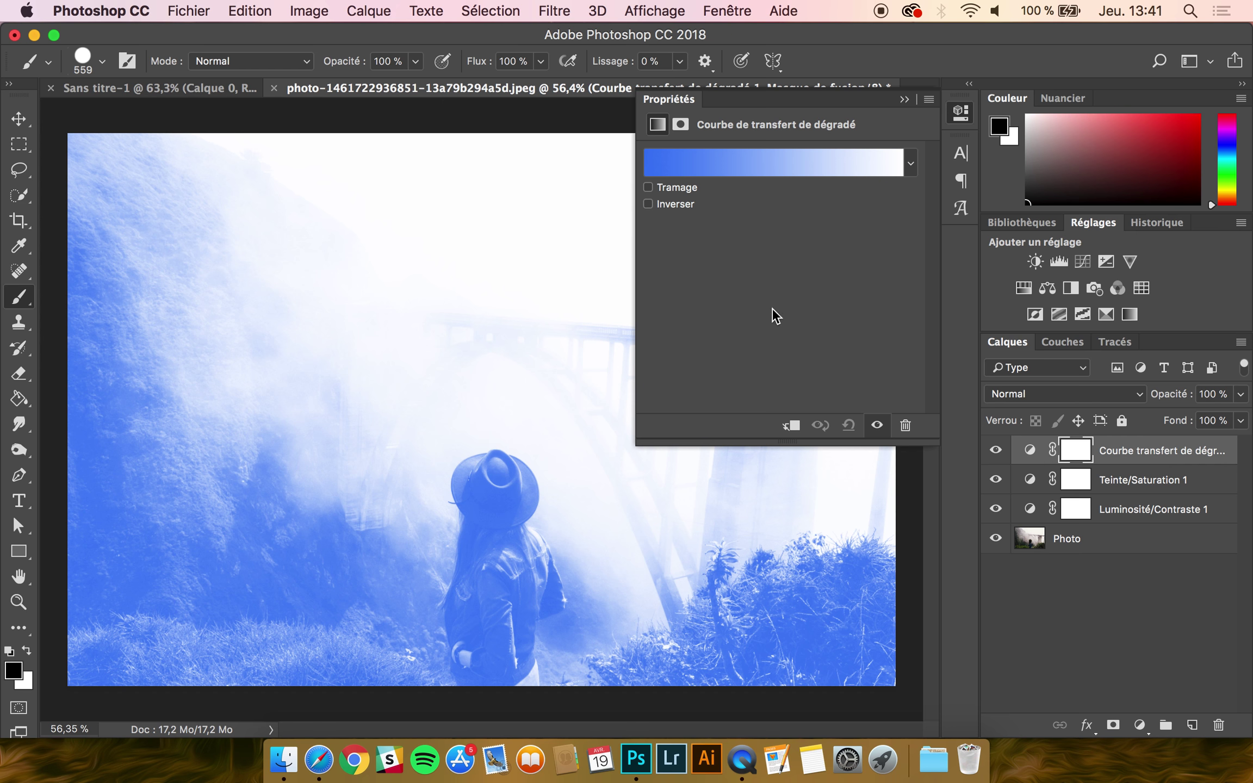
- Recolour the Courbe de transfert de dégradé gradient with a dark green #264814 start stop and a white end stop
click(648, 205)
click(653, 207)
click(848, 169)
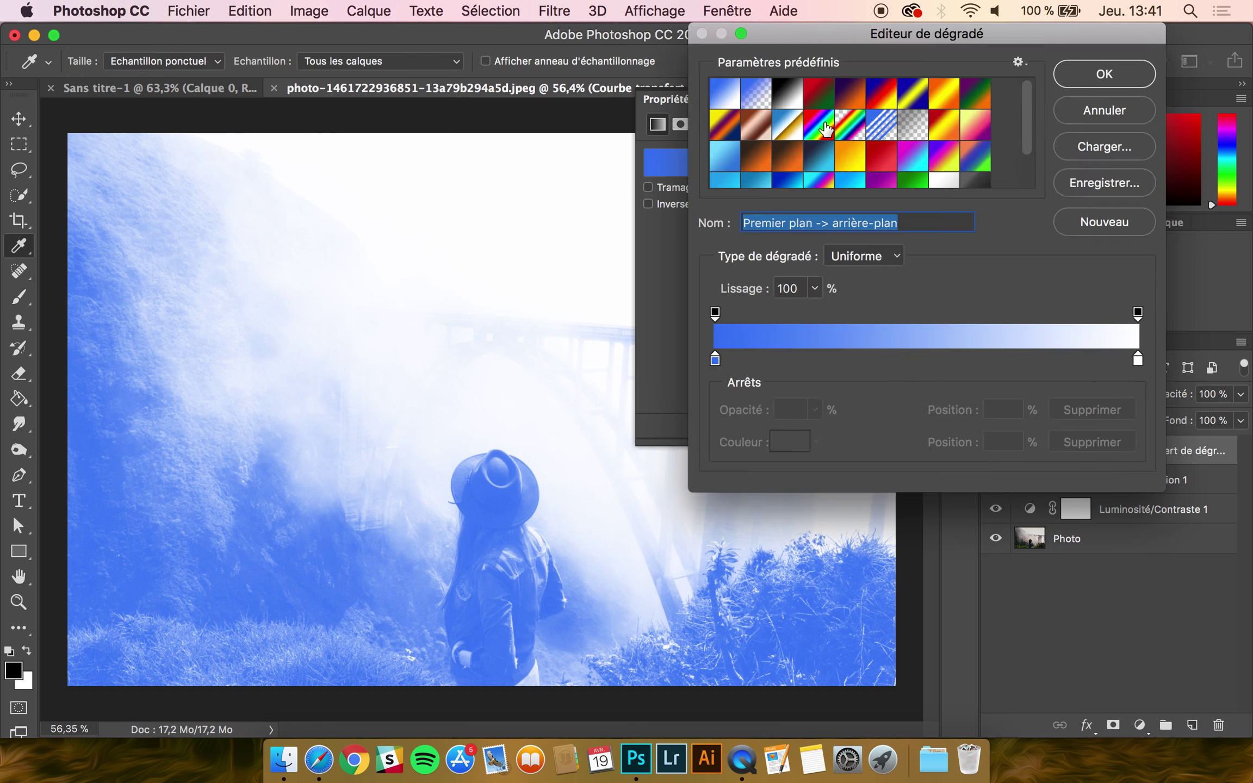
double_click(717, 359)
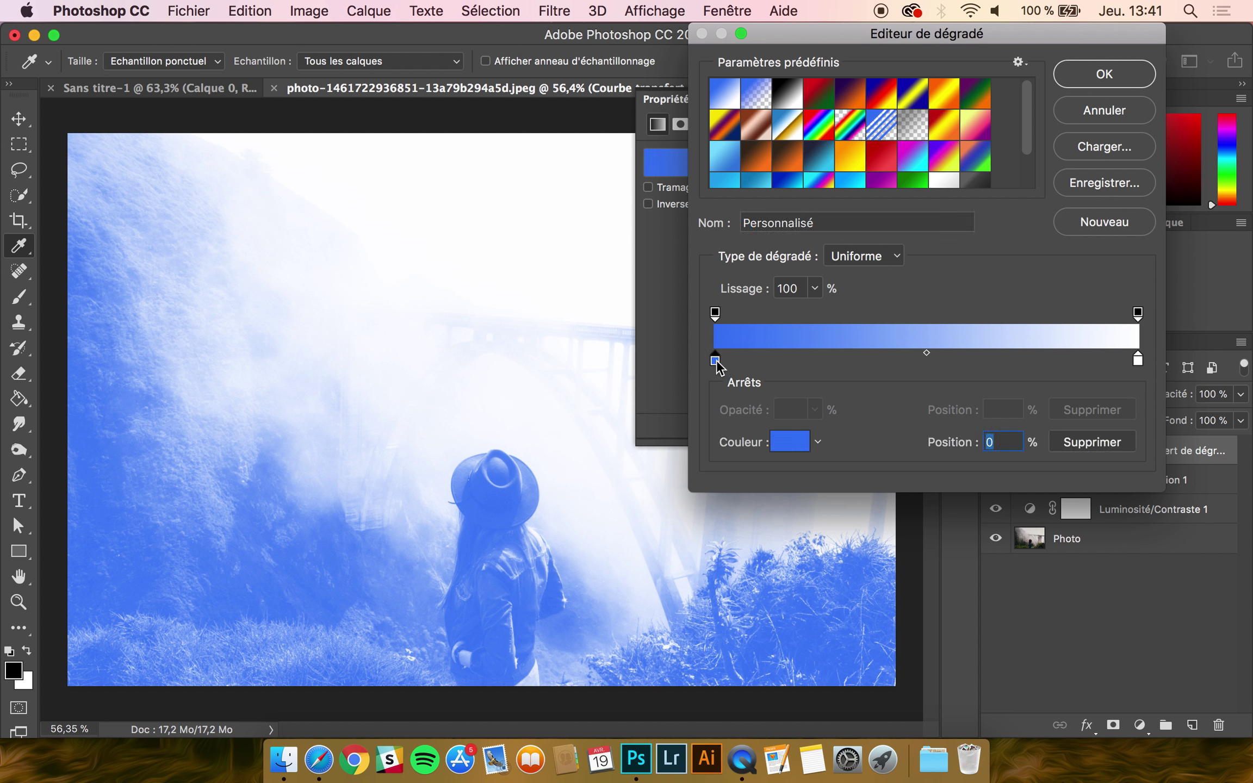
click(856, 391)
drag(772, 390, 762, 393)
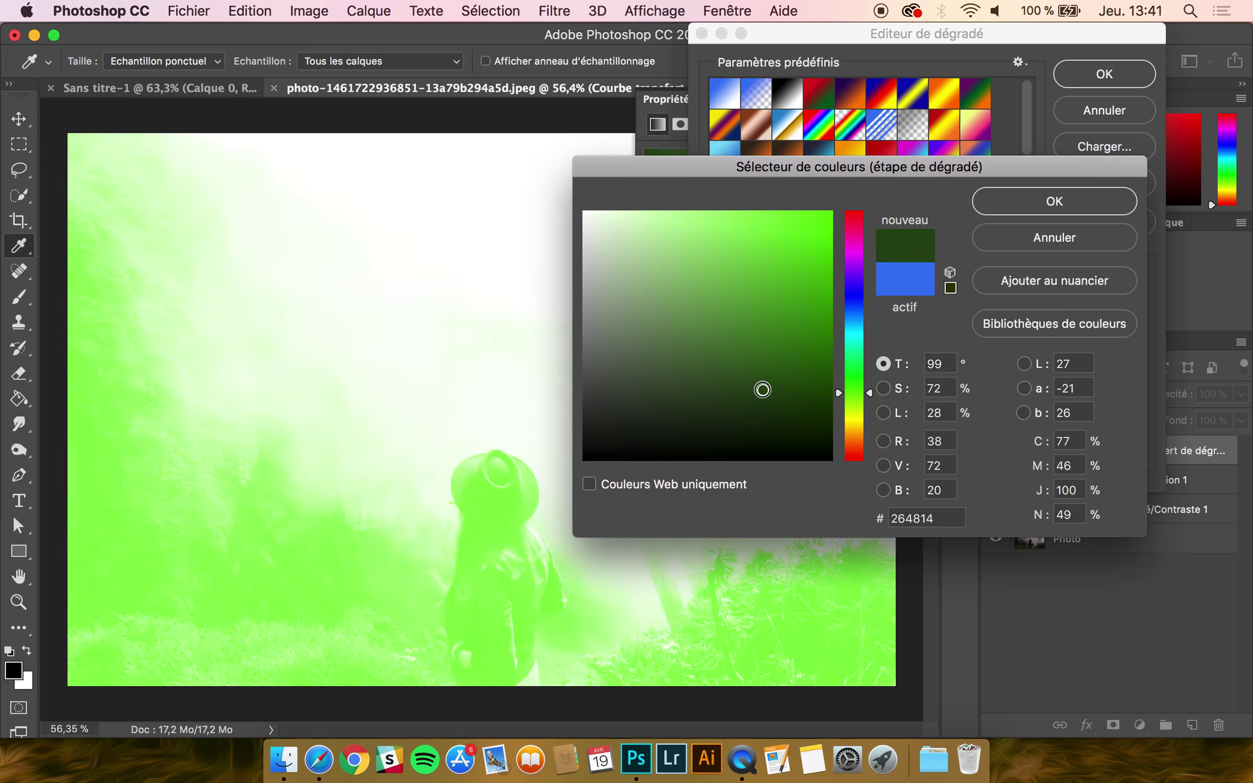
click(1022, 203)
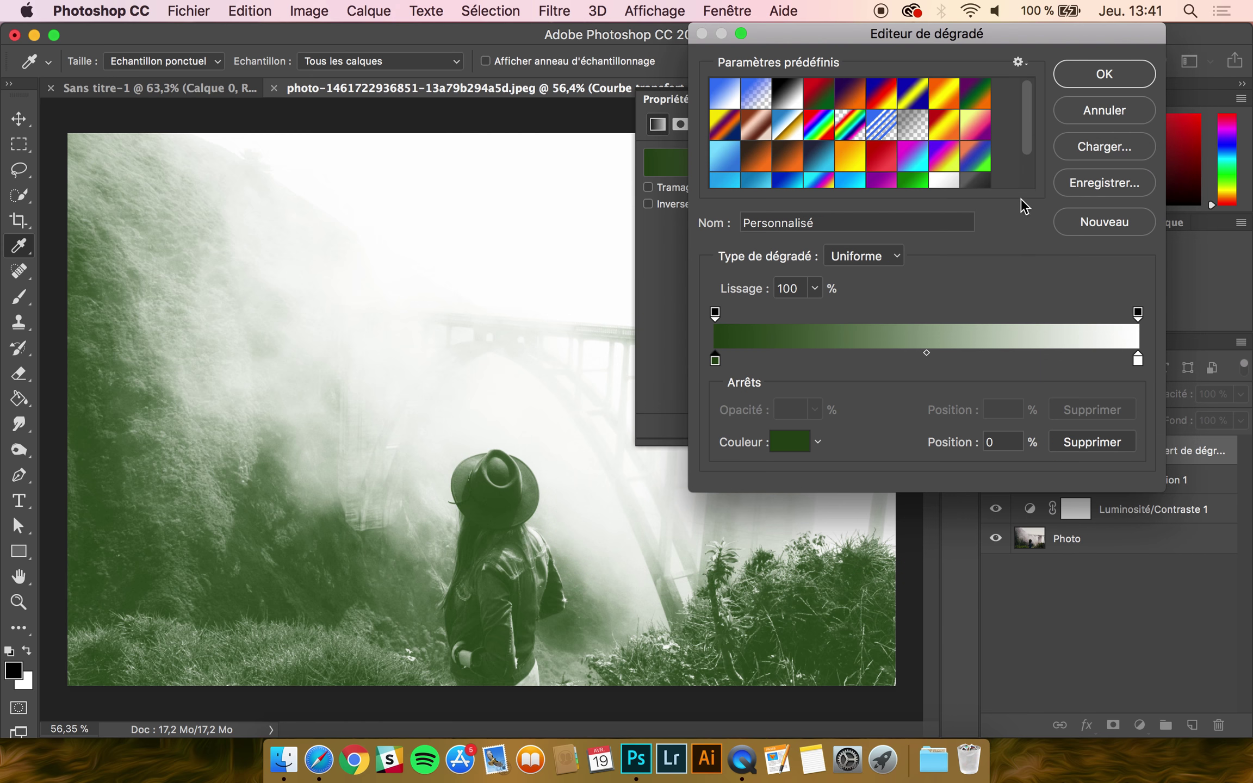
double_click(1138, 359)
click(1078, 197)
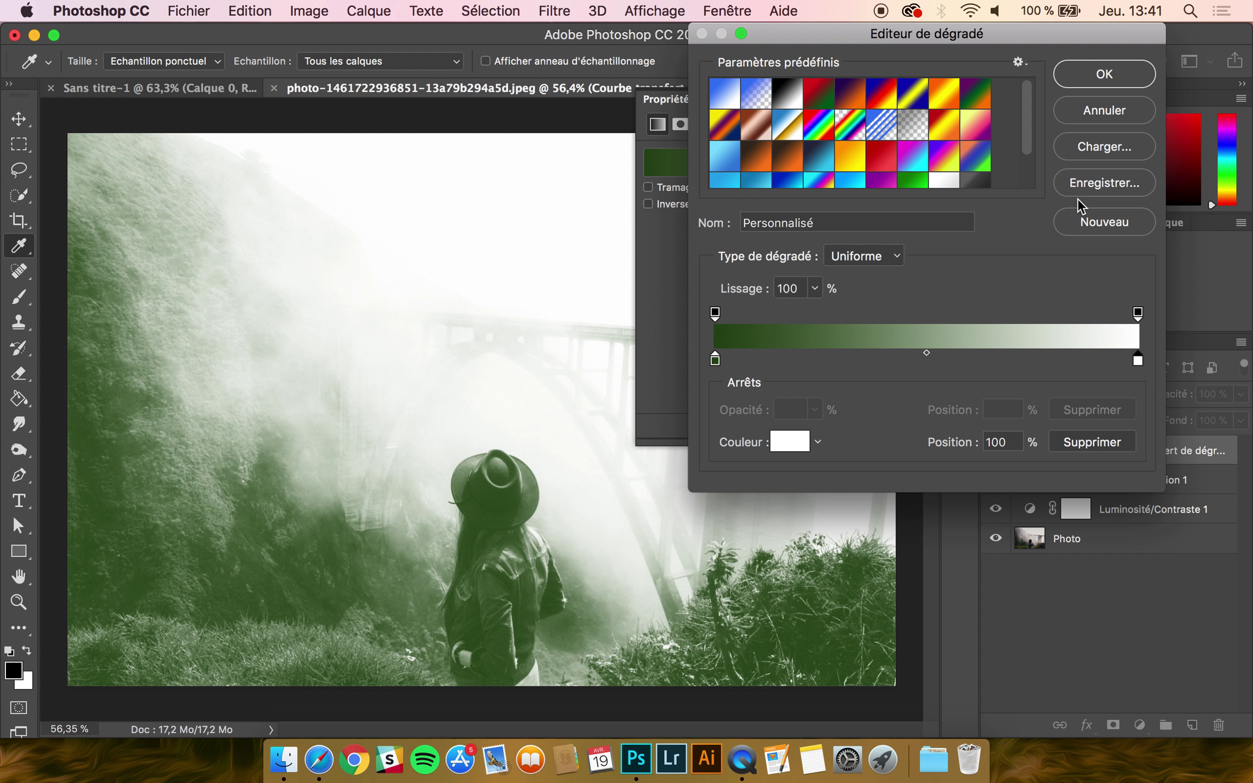
click(1098, 76)
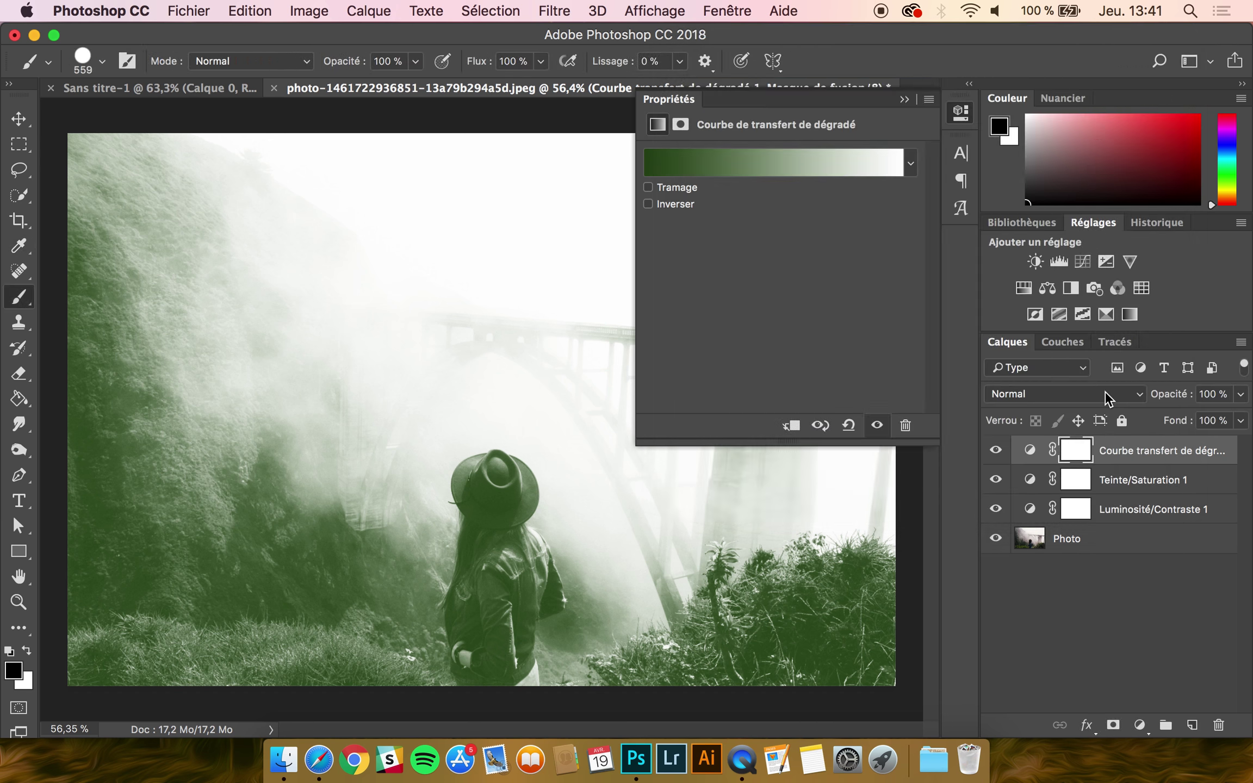
- Set the gradient map layer's blend mode to Superposition and its opacity to 75 %
click(1095, 394)
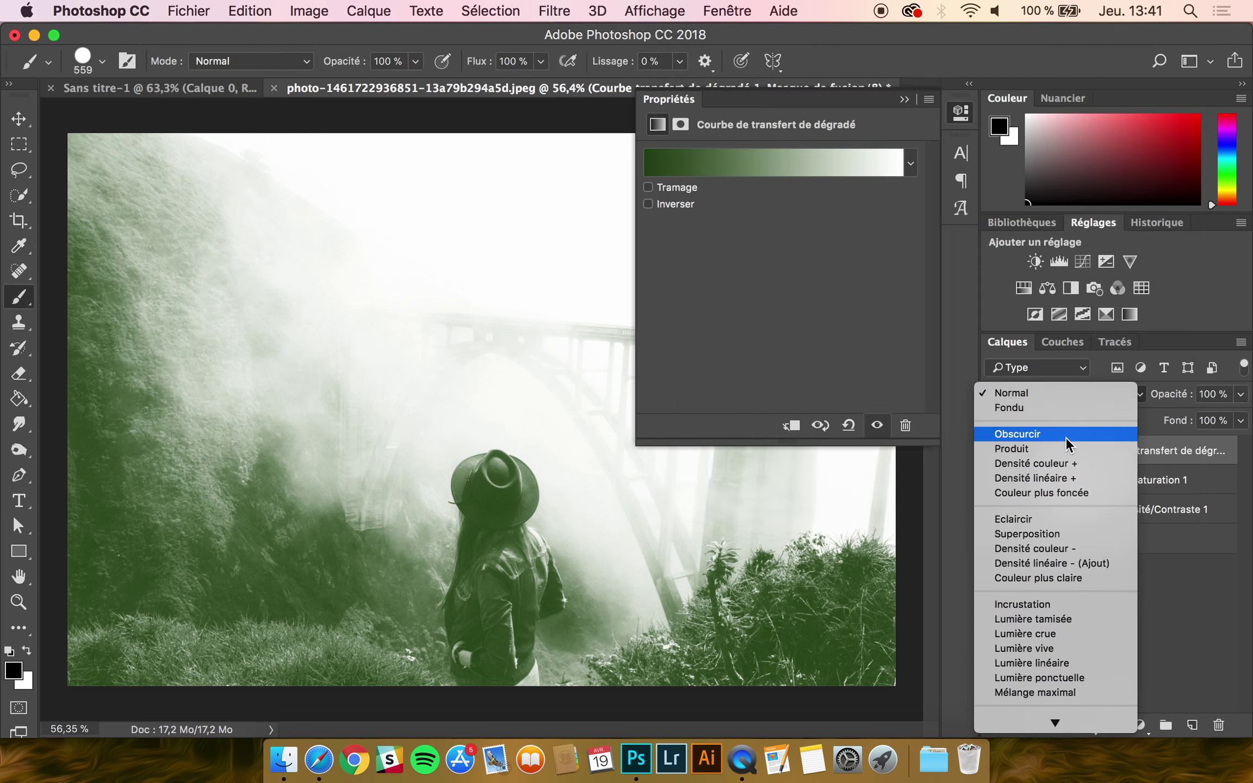
click(1053, 536)
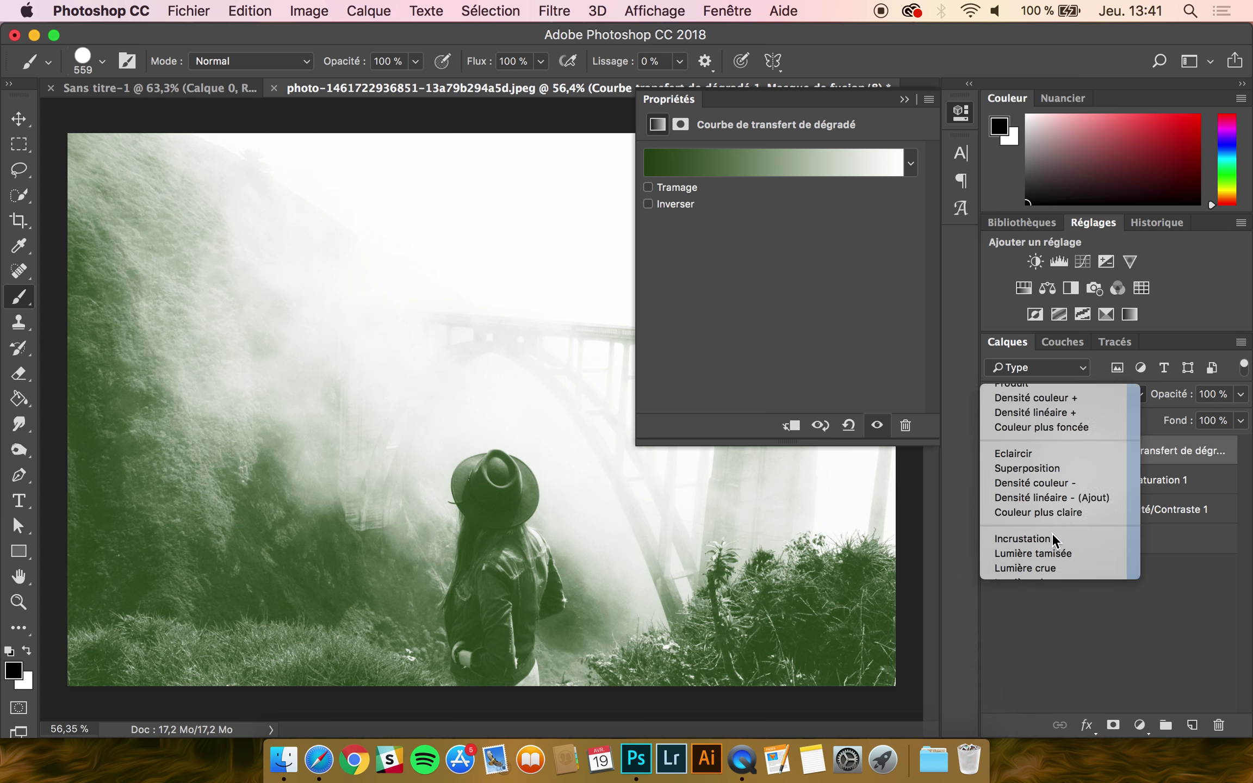
click(1241, 394)
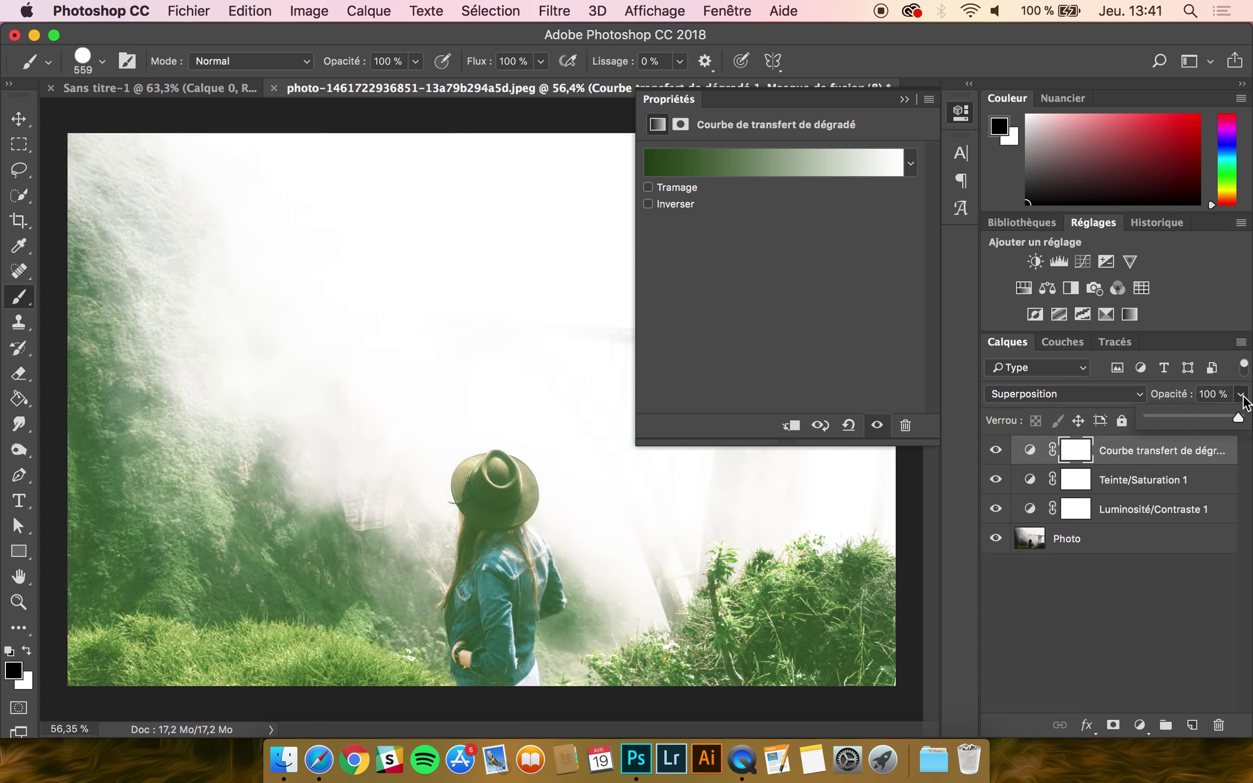
click(1201, 417)
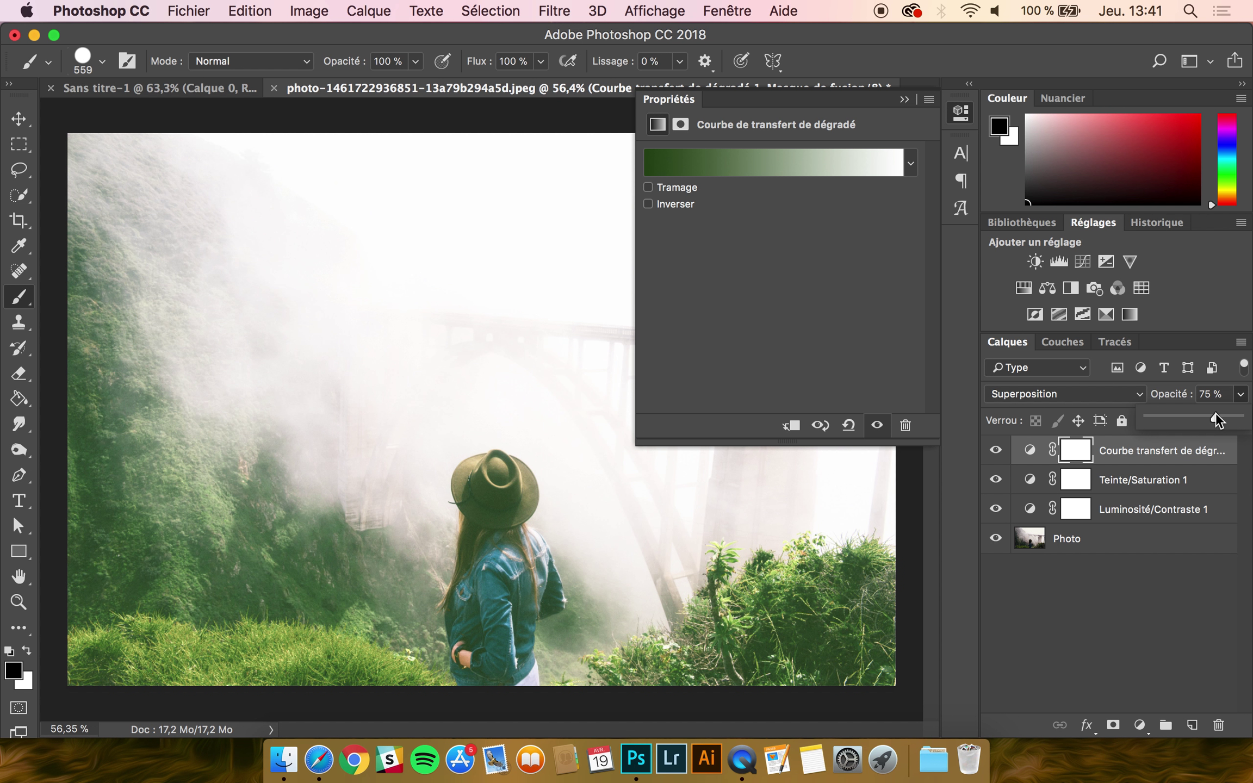
- Toggle the gradient map layer's visibility to compare the photo with and without it, putting its properties away
click(996, 451)
click(995, 451)
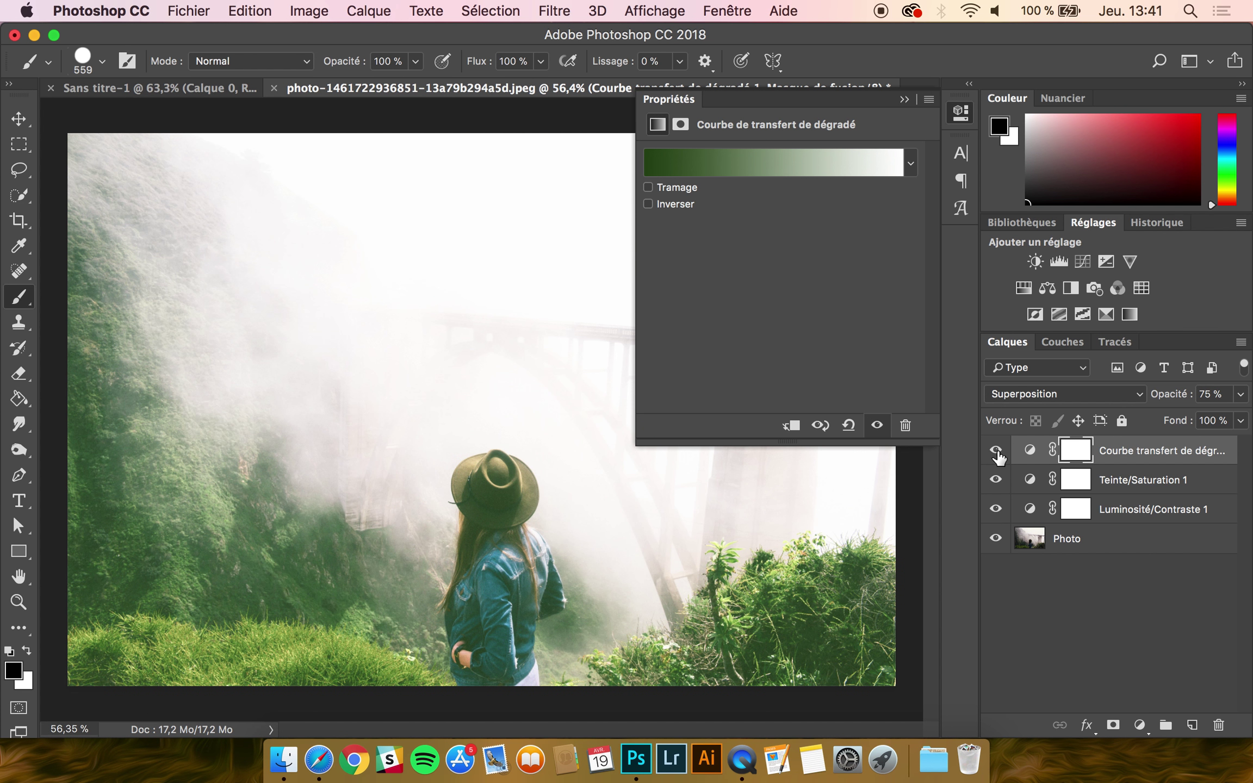
click(679, 99)
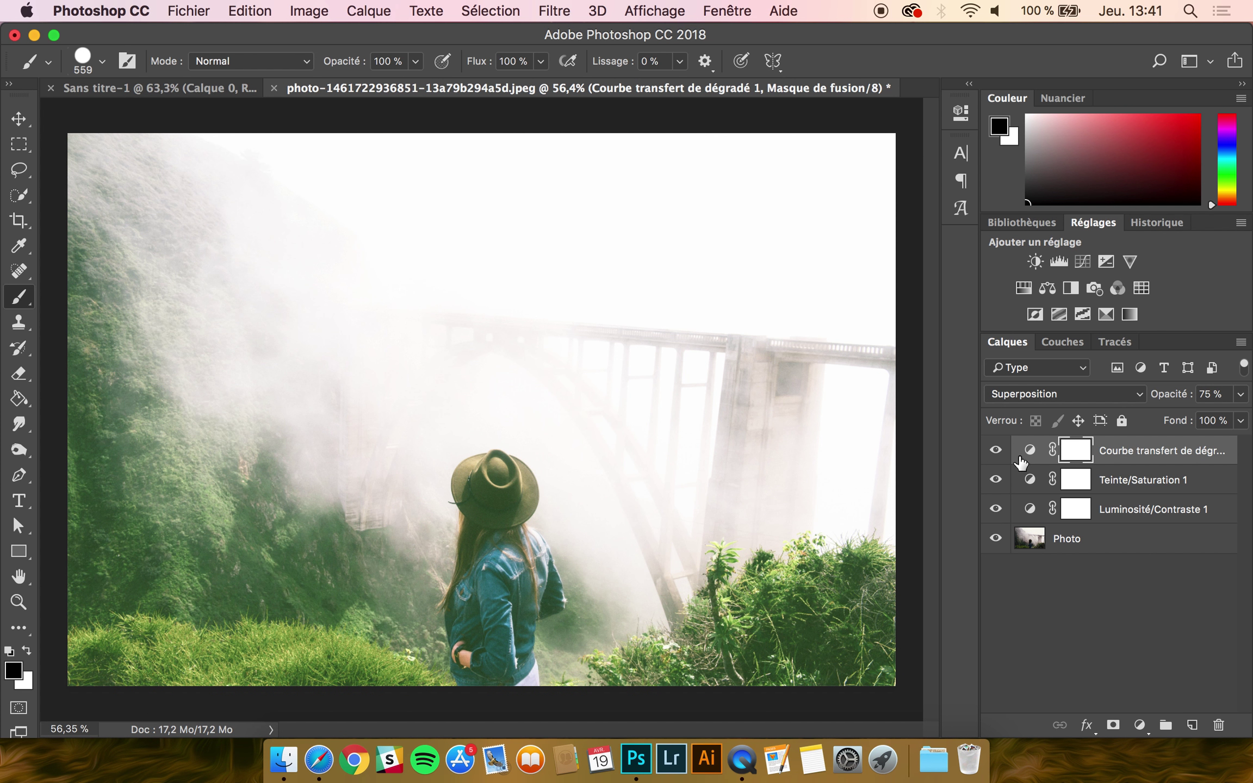
click(996, 452)
click(995, 454)
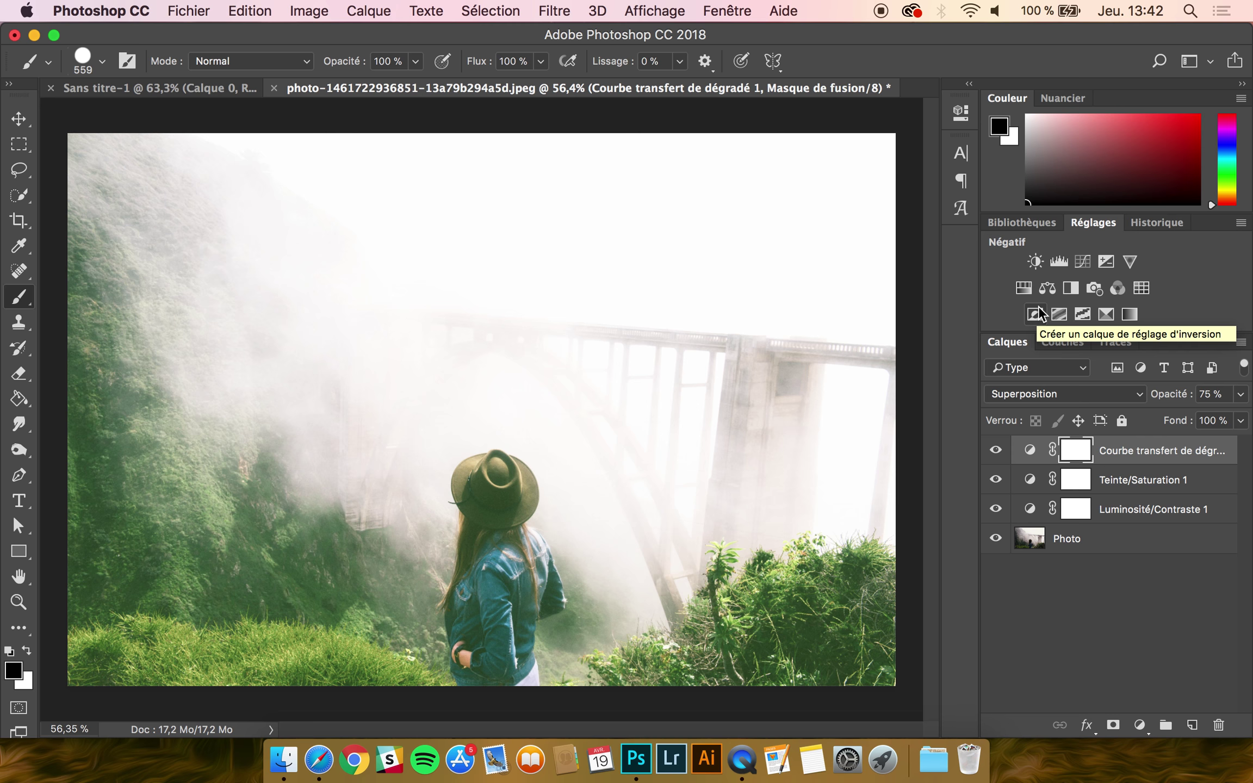
- Delete the three adjustment layers above the Photo layer
click(14, 124)
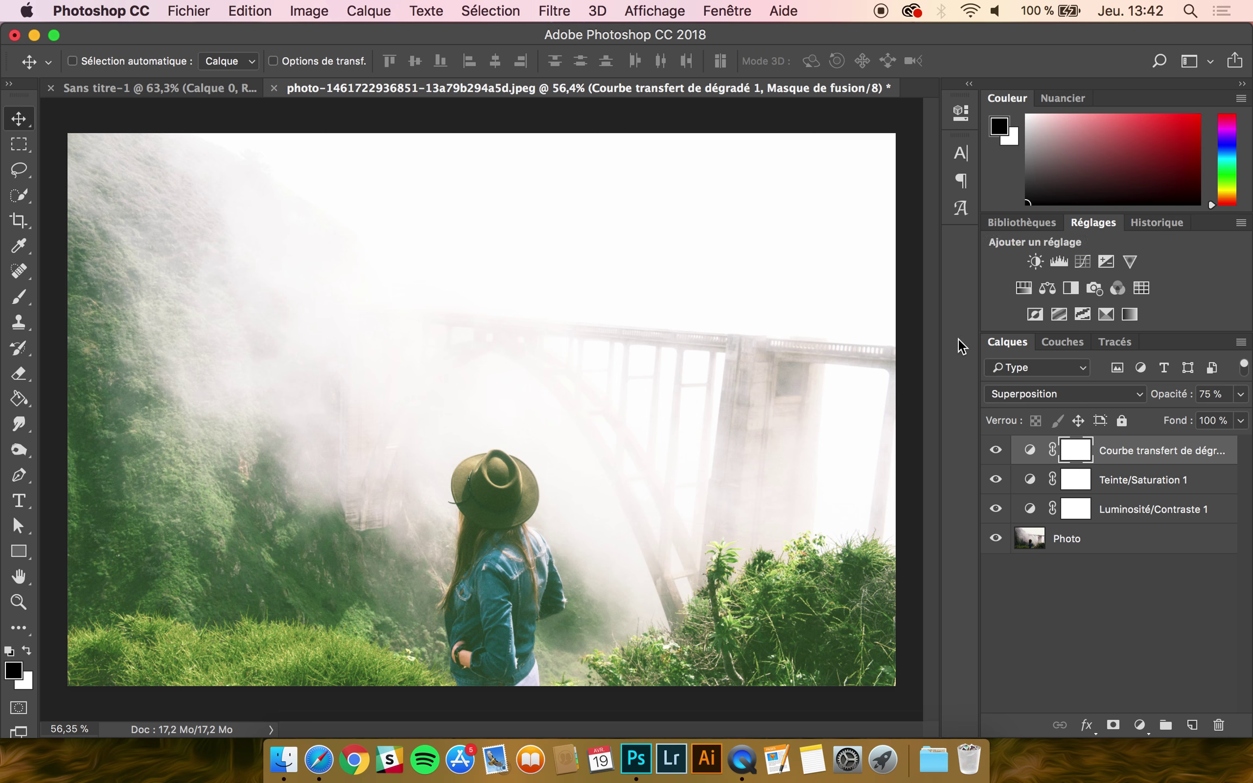
key(BackSpace)
key(BackSpace)
key(BackSpace)
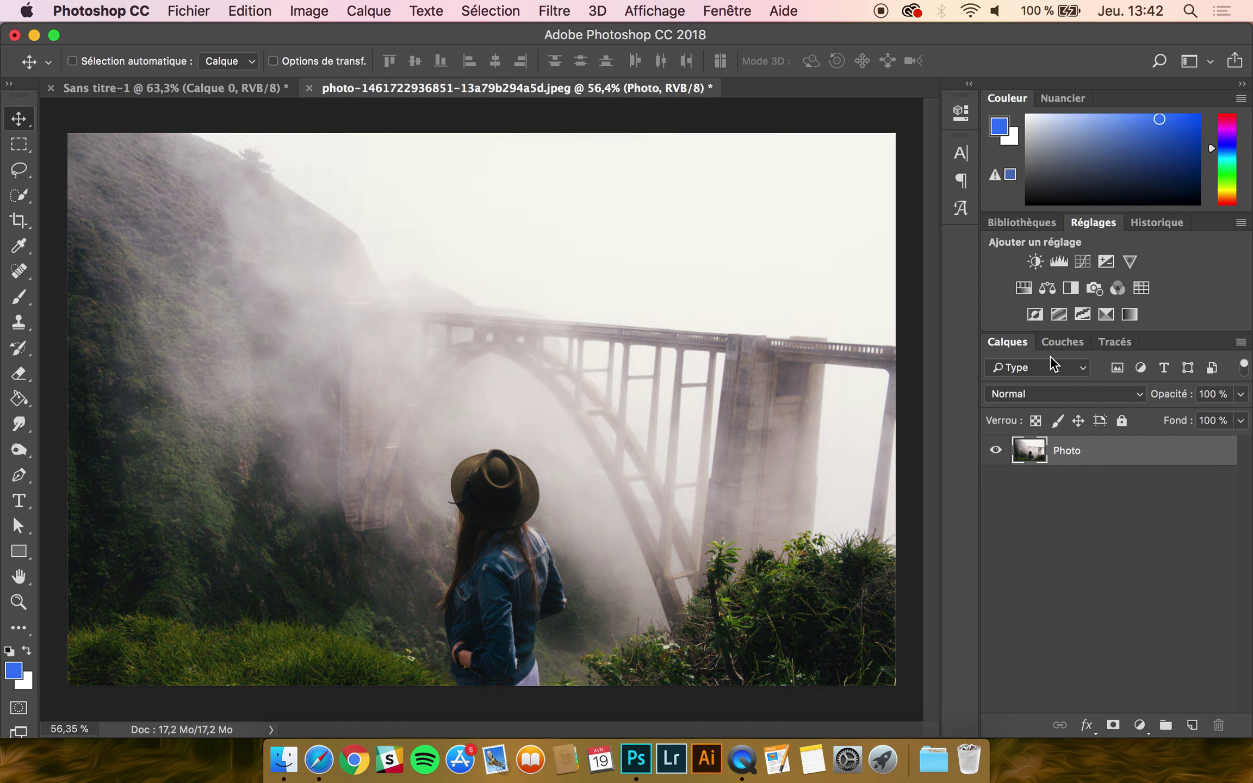
- Switch to the Sans titre-1 document, add the text "Hello" and reposition it just below the canvas centre
click(174, 87)
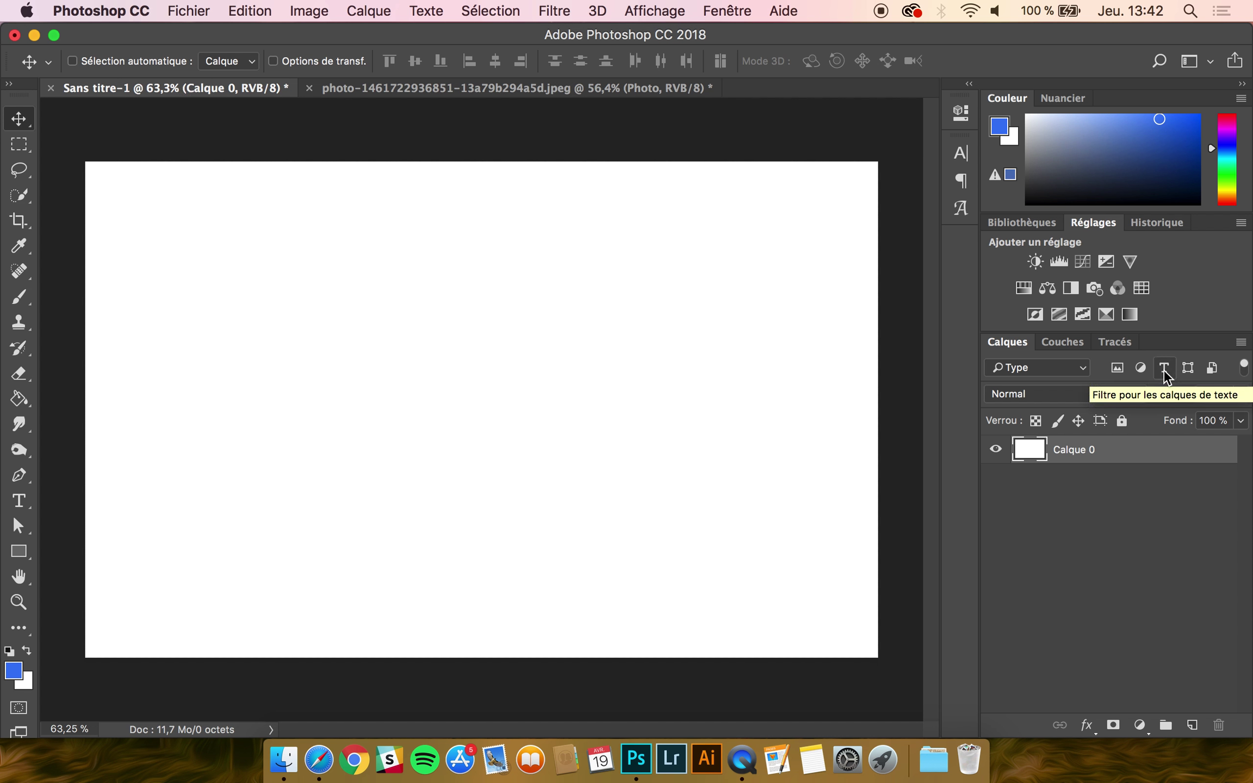
click(21, 500)
click(358, 385)
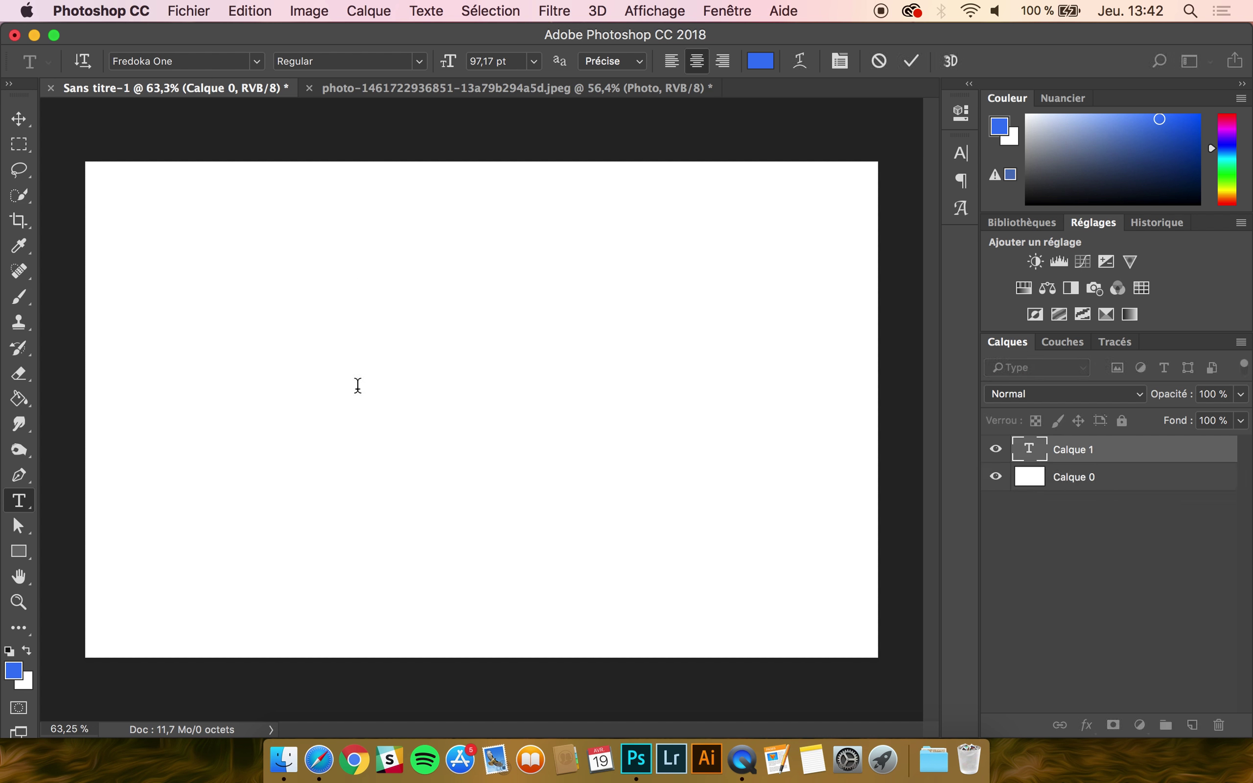
text(Hello)
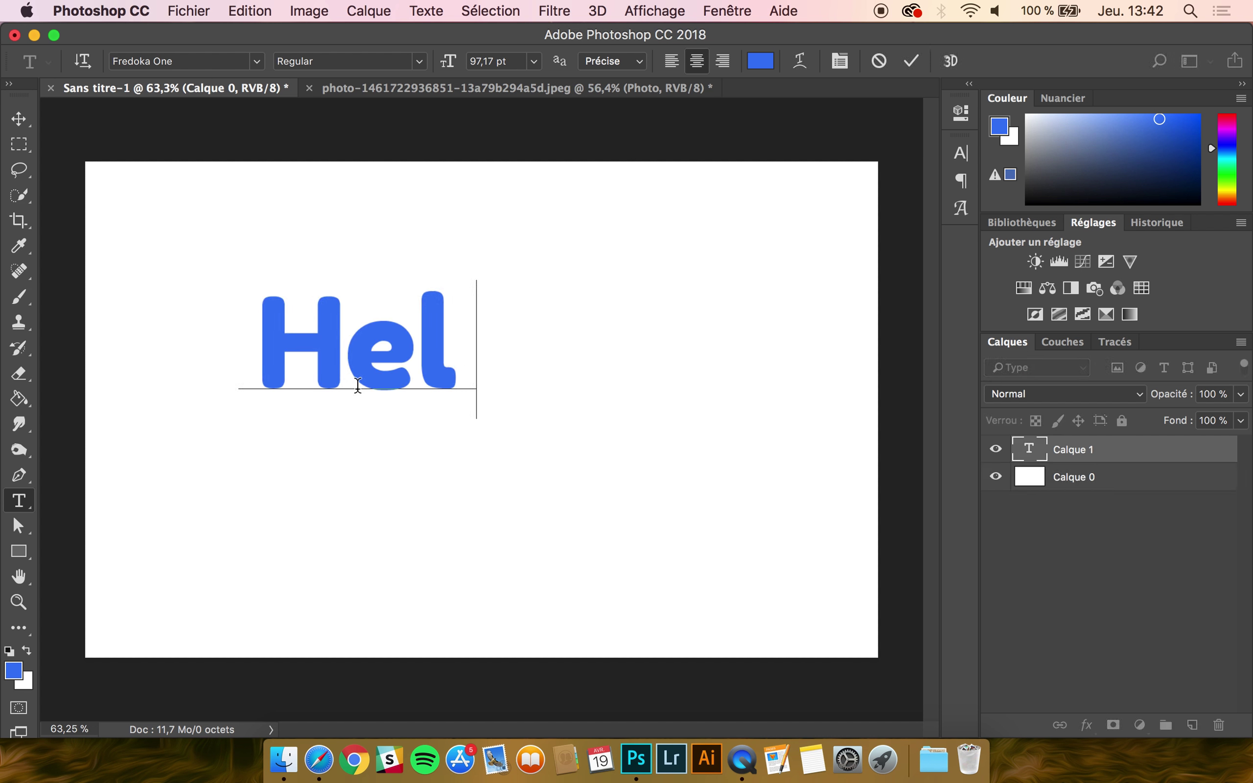
click(12, 126)
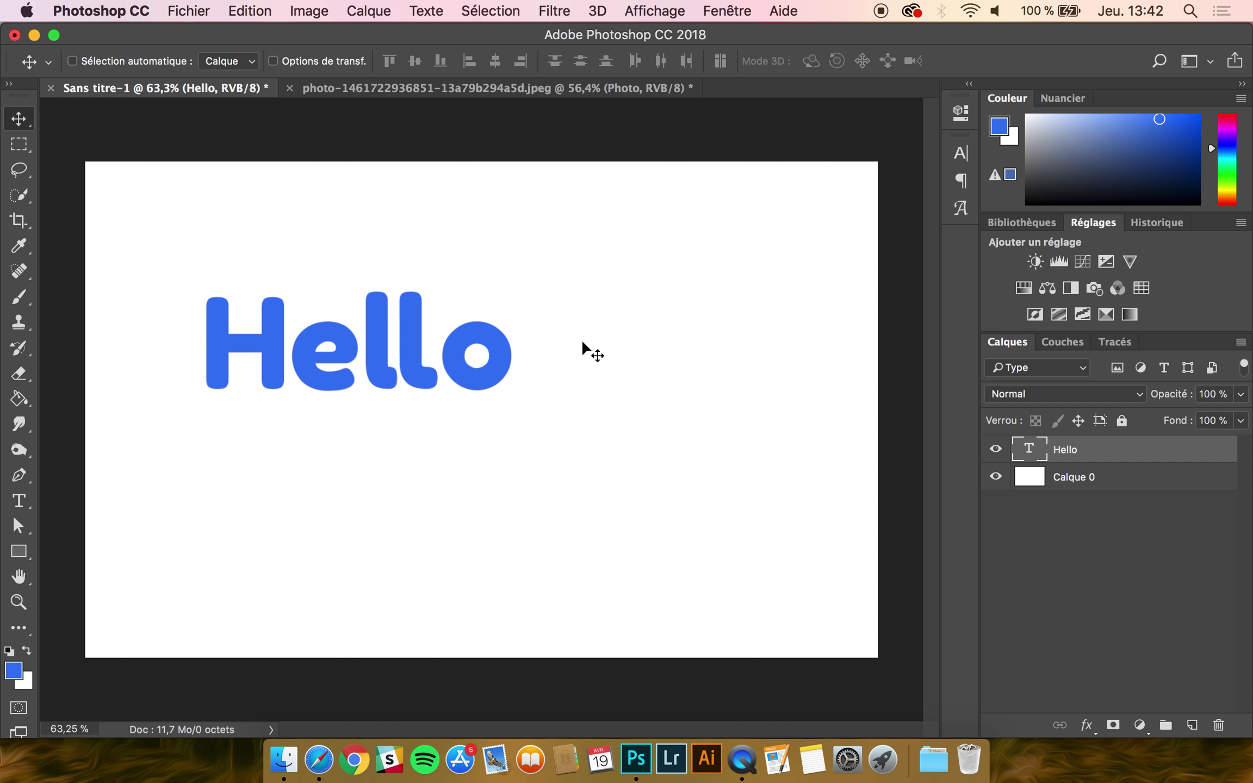
drag(448, 341, 542, 381)
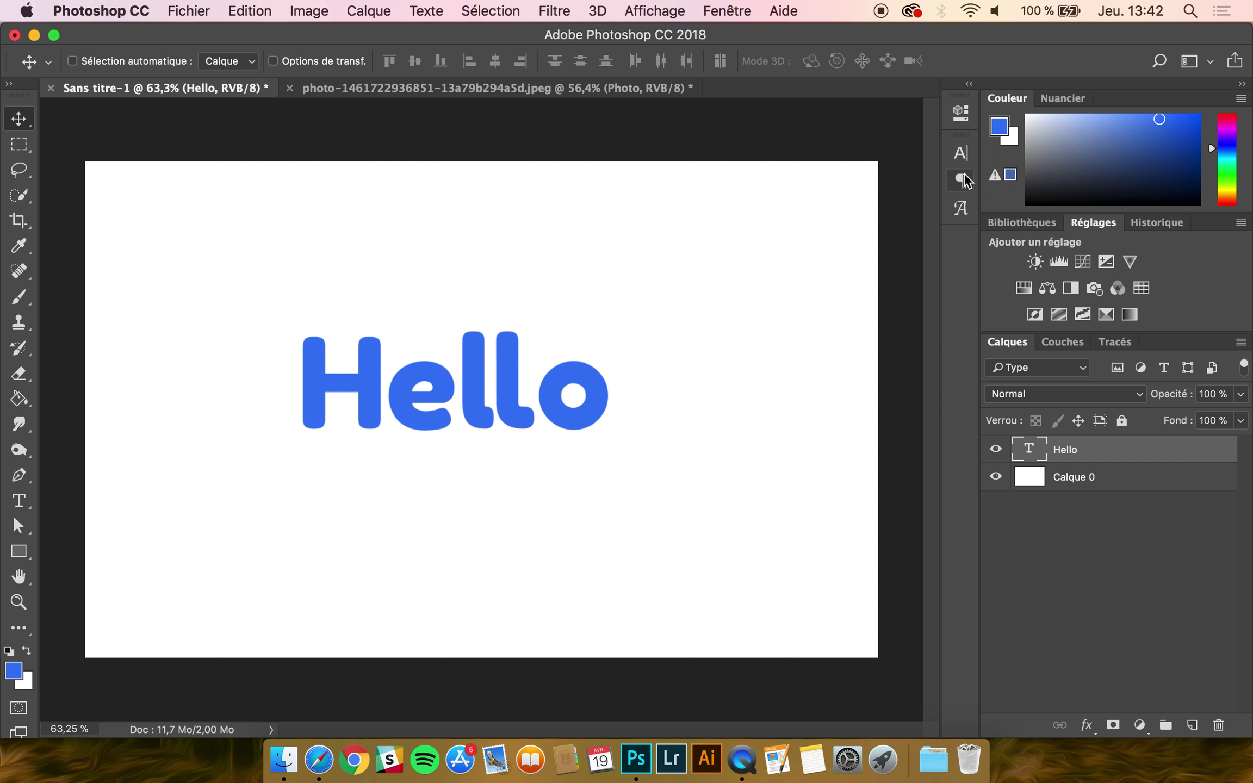
drag(531, 375, 556, 424)
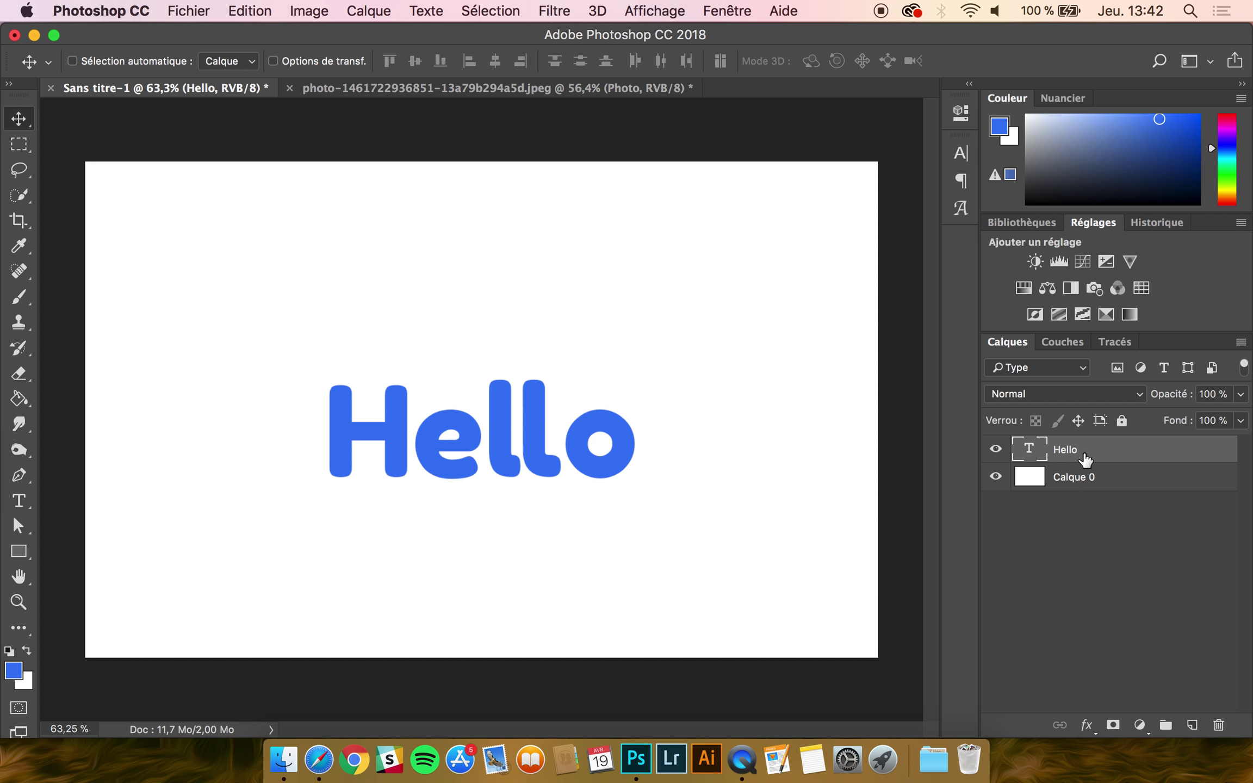
- Create a new layer above the Hello text and draw a small elliptical selection above and to the right of the text
key(super)
click(1192, 725)
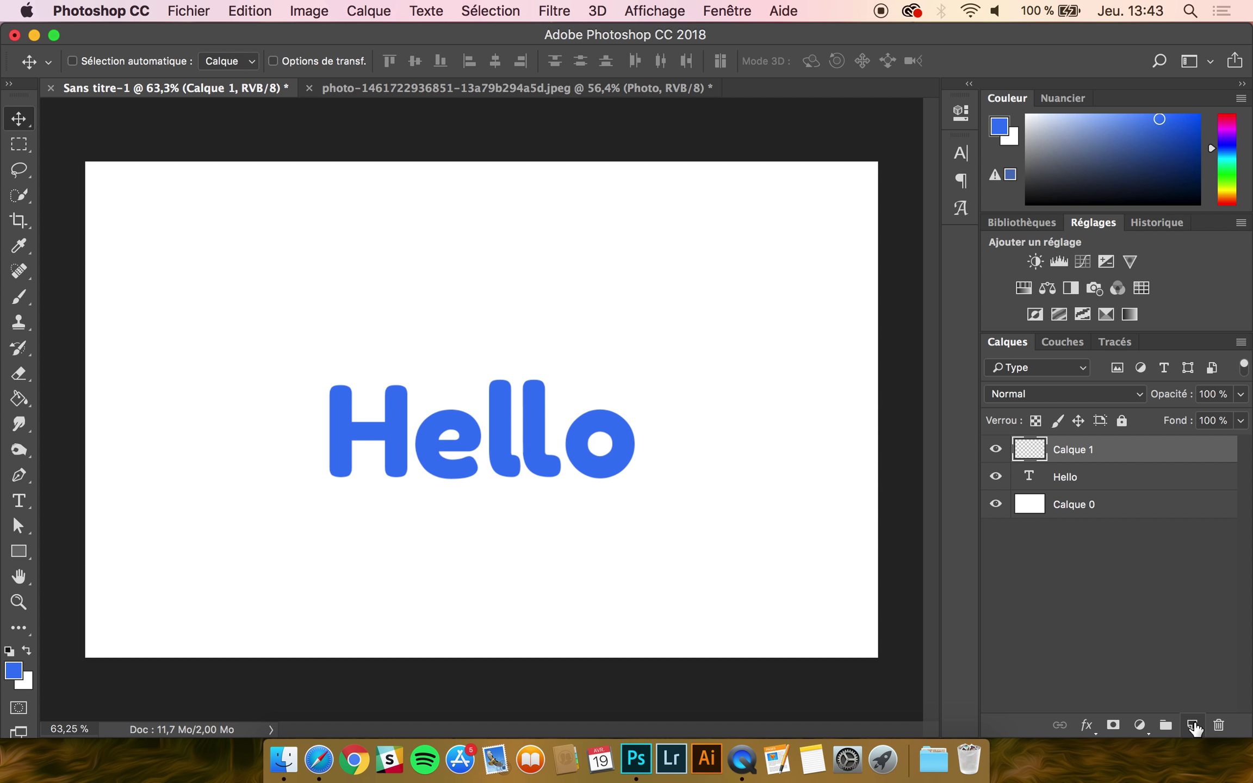
click(20, 171)
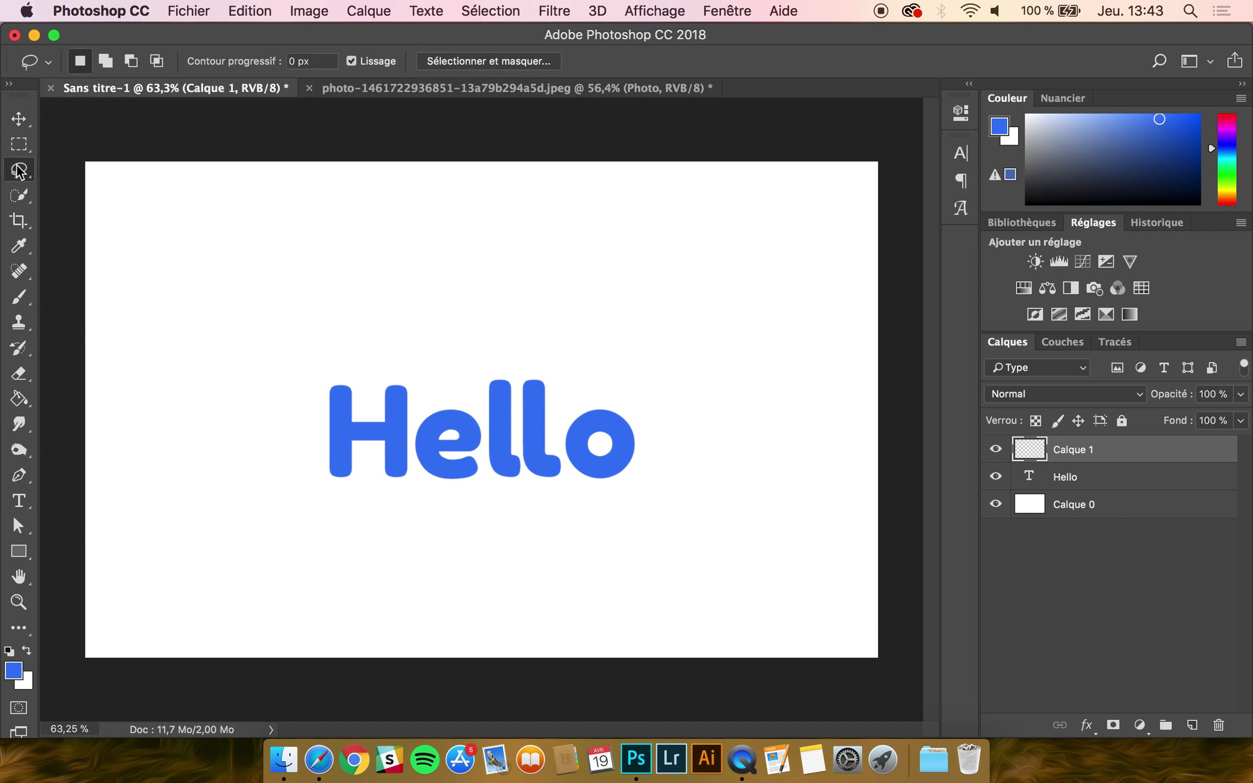
click(19, 147)
click(109, 160)
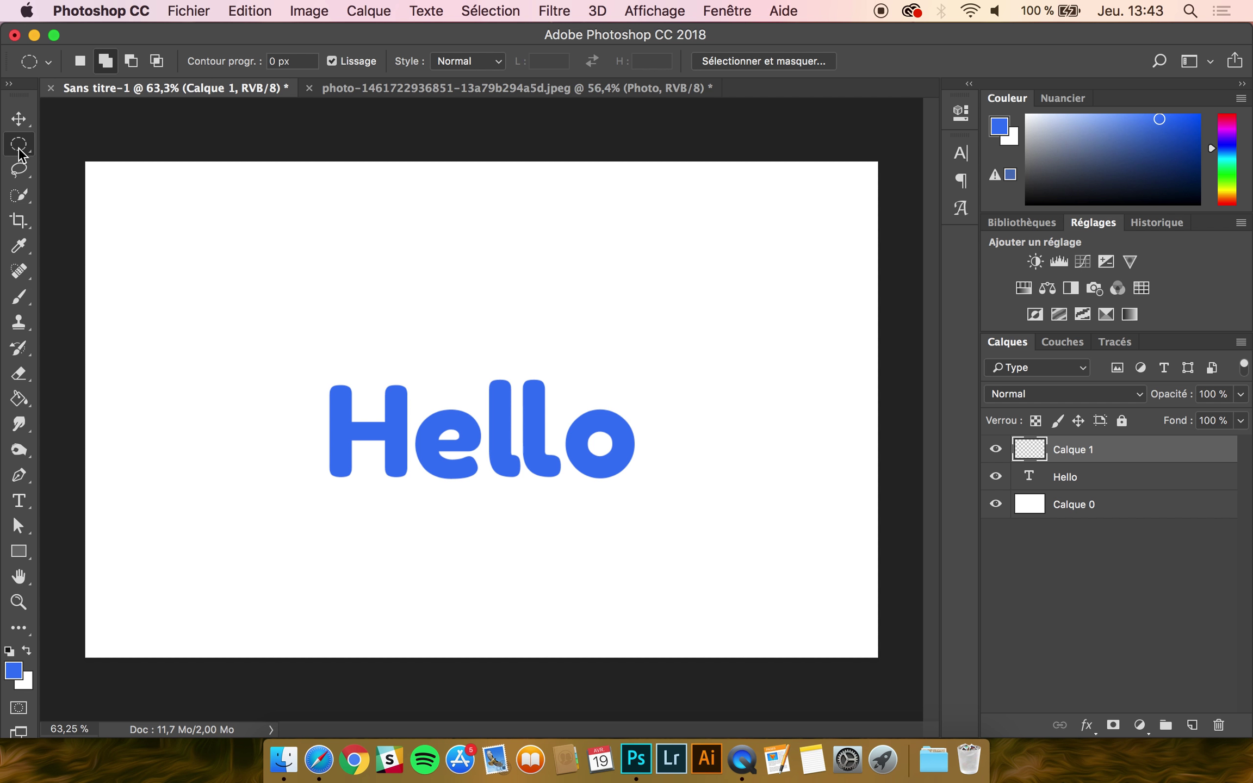
drag(606, 250, 740, 321)
key(super+d)
drag(641, 252, 695, 291)
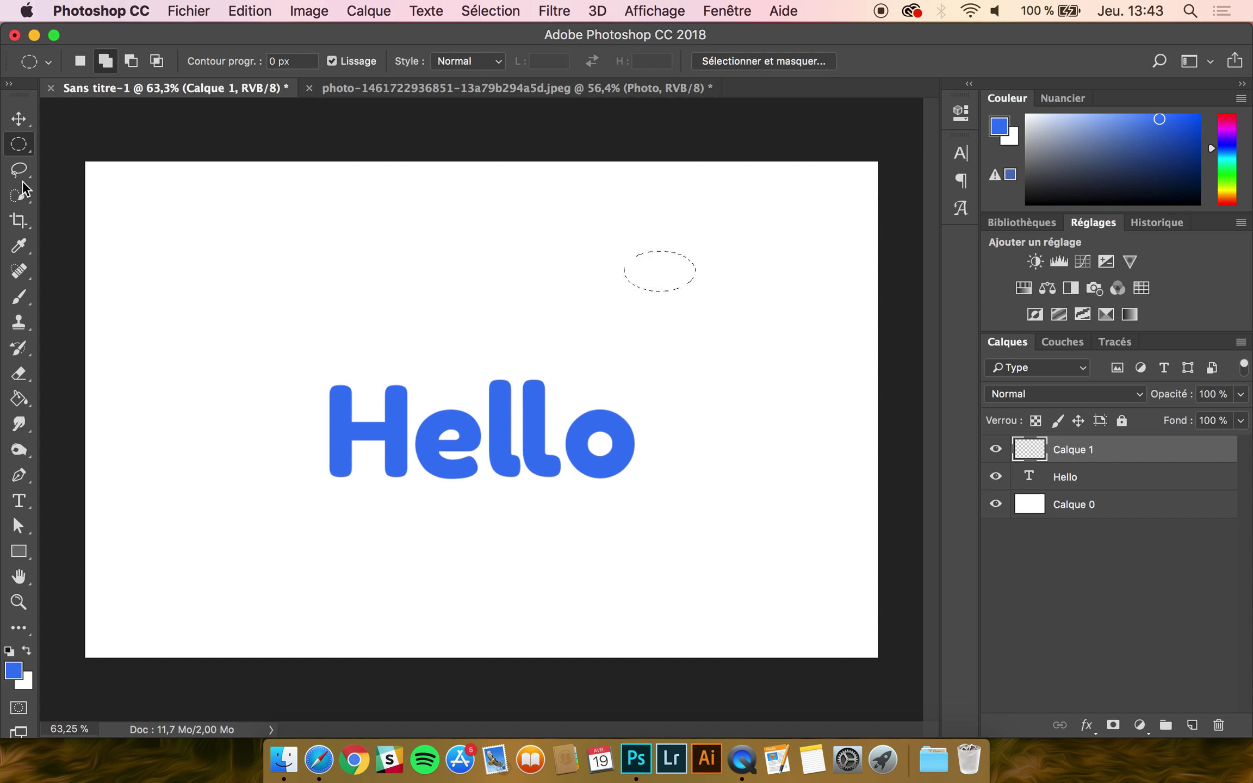
- Fill the elliptical selection with the blue foreground colour and deselect it
click(22, 401)
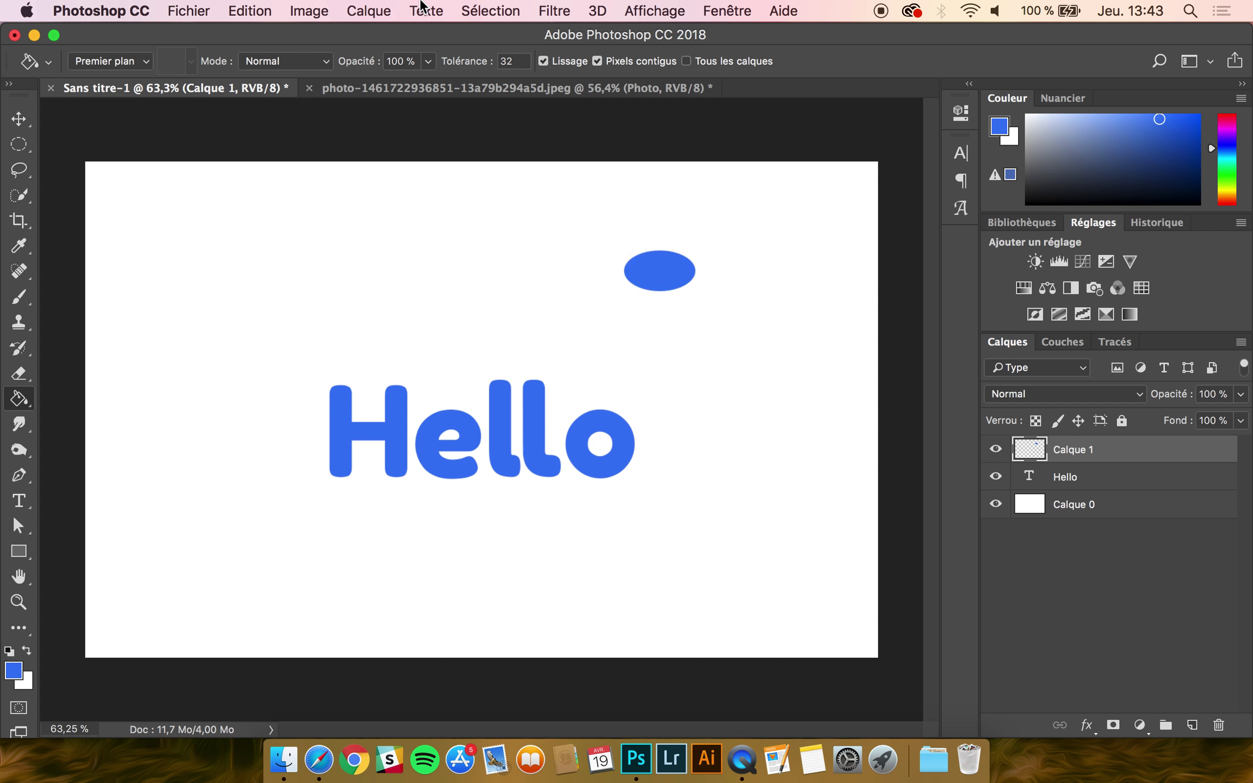
click(498, 9)
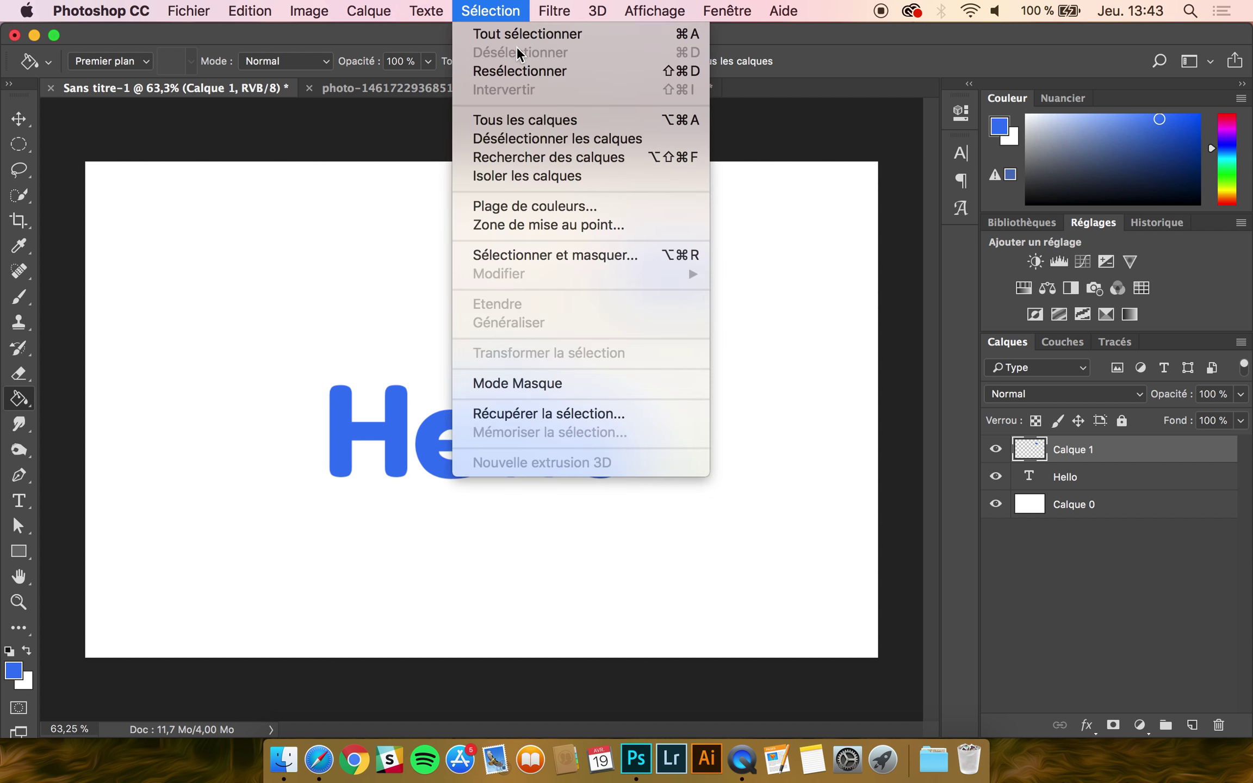
click(500, 8)
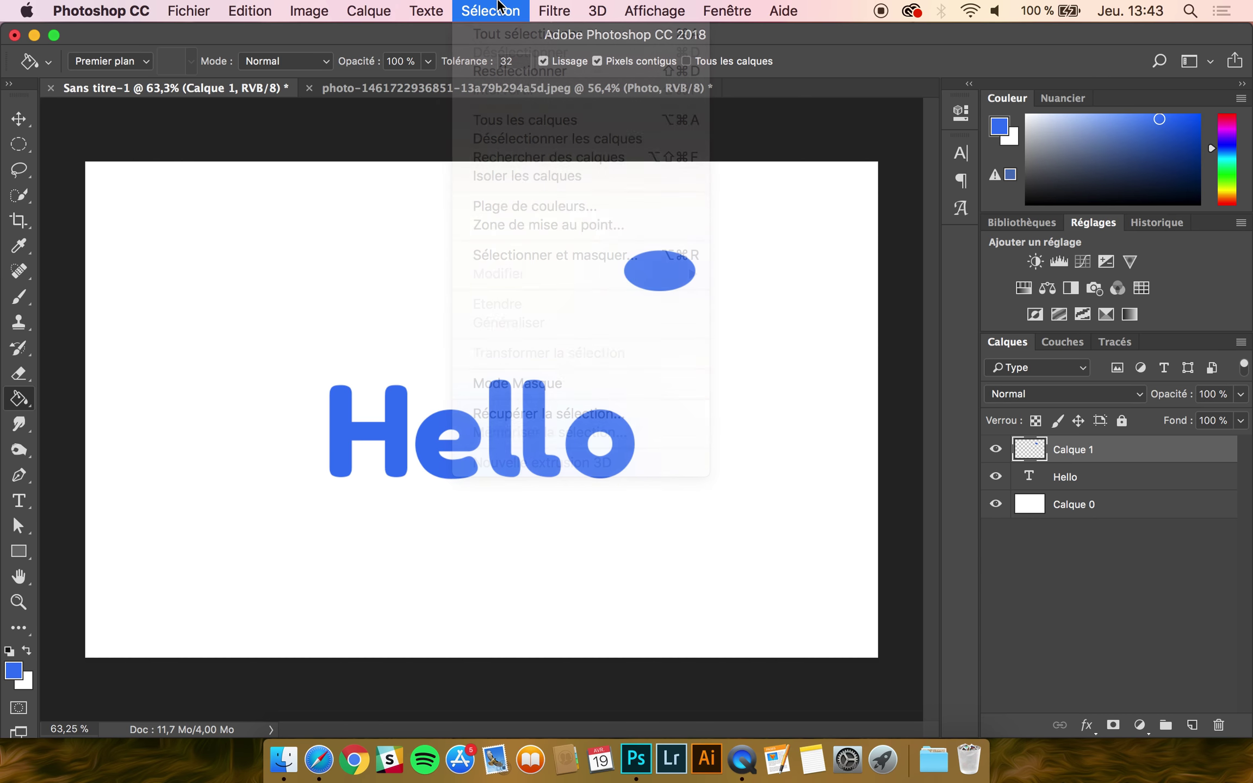
- Nudge the blue ellipse, enlarge it with Free Transform until it covers the Hello text, and delete its layer
click(19, 119)
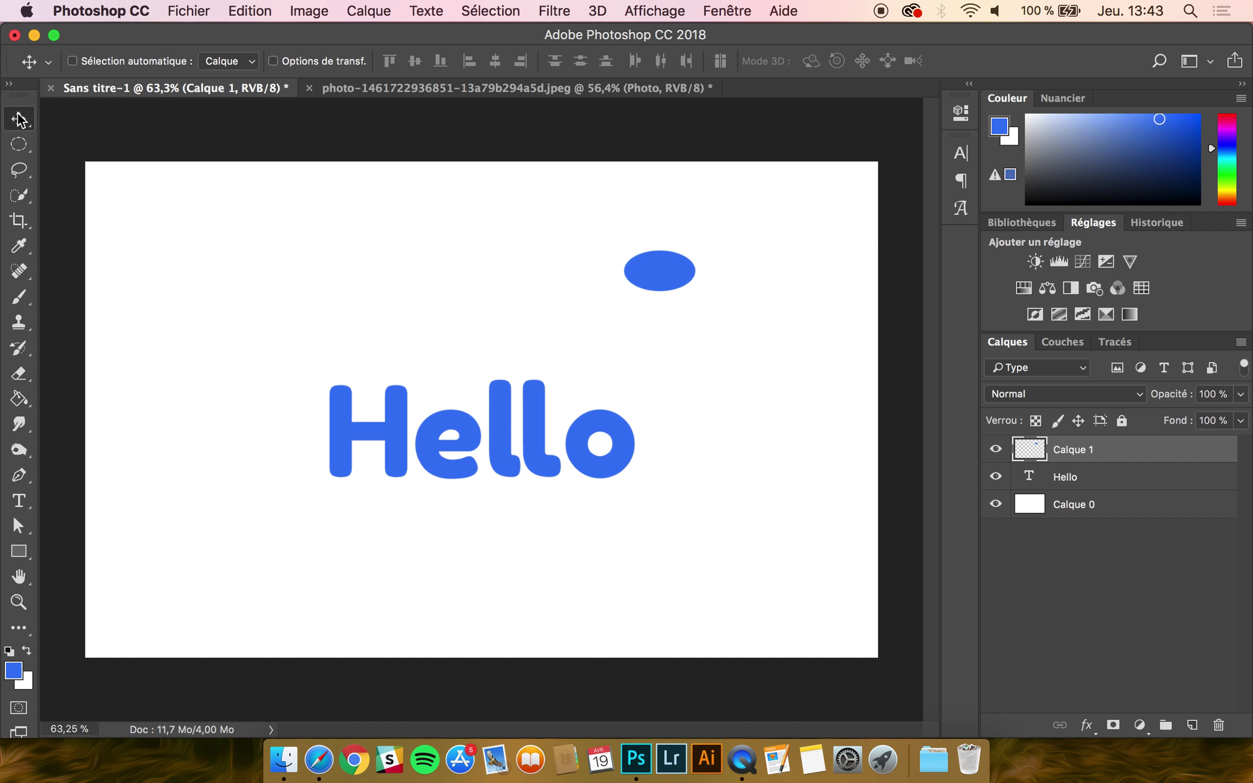
mouse_move(679, 261)
mouse_down()
mouse_move(641, 280)
mouse_move(685, 250)
mouse_up()
key(super+t)
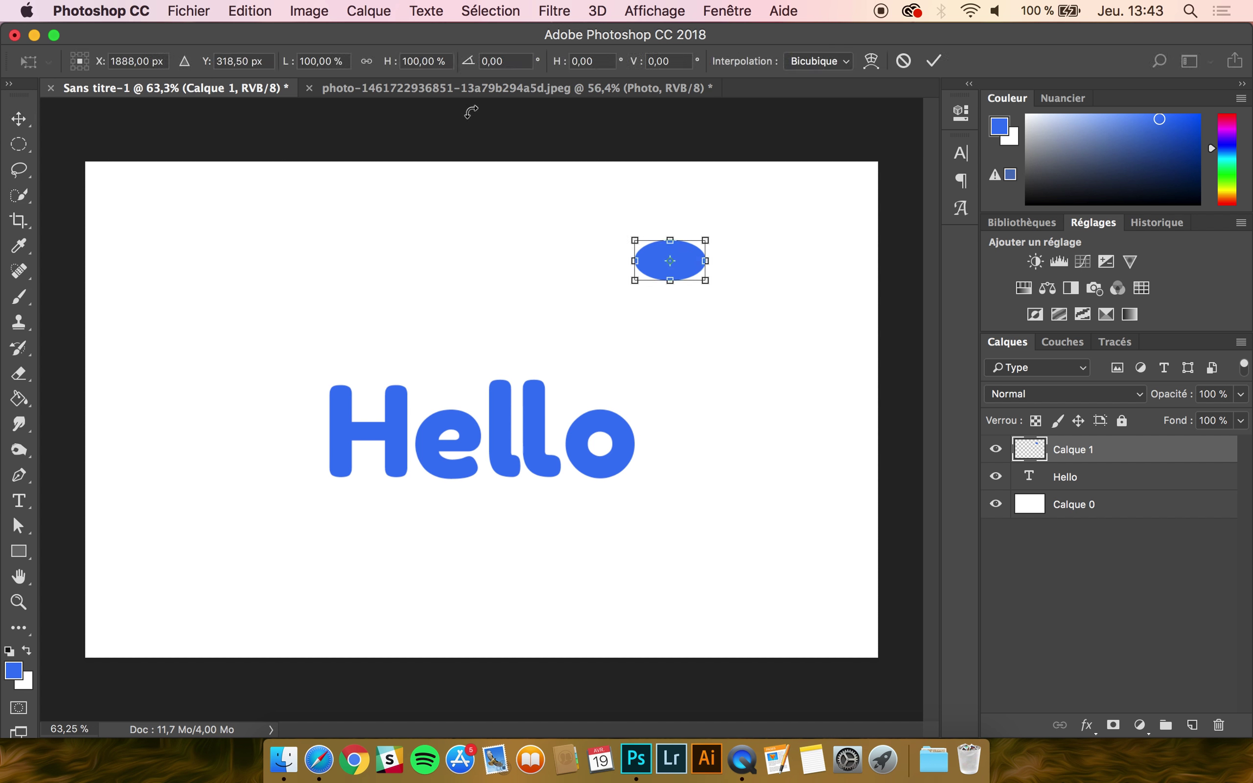
key(Return)
click(266, 5)
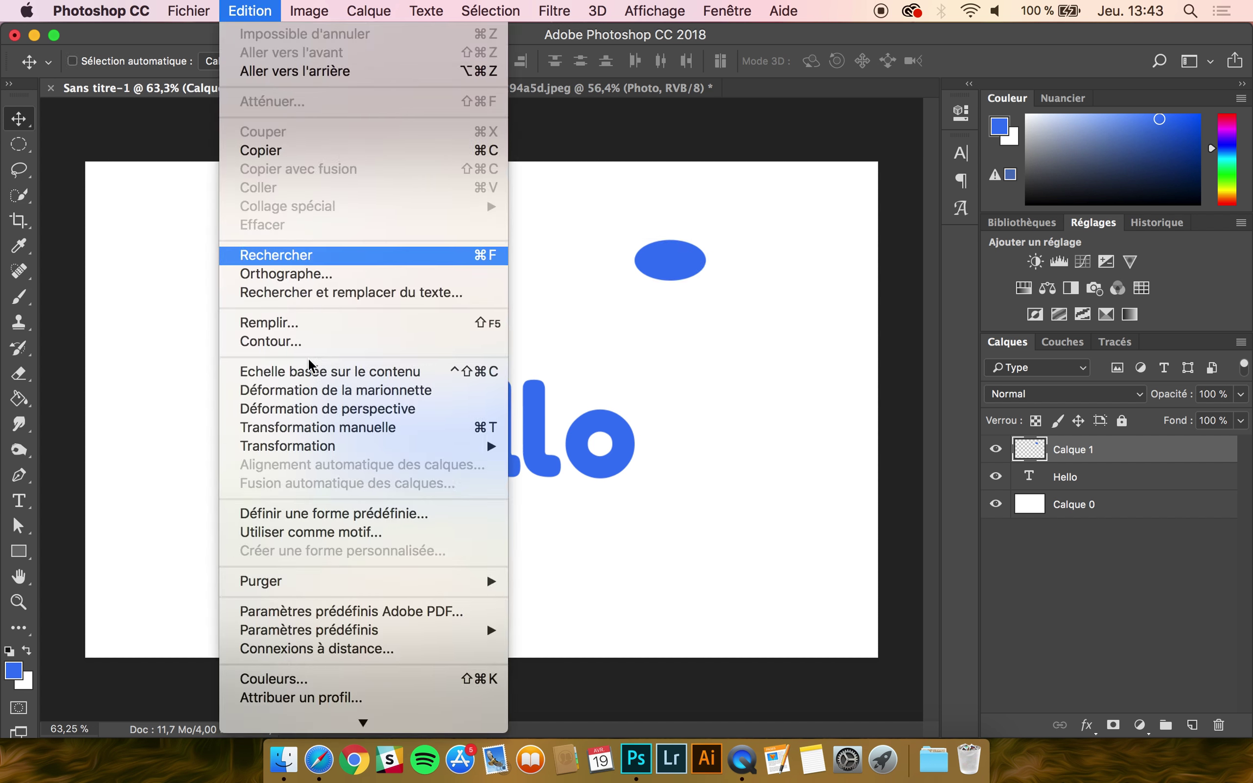
click(455, 430)
drag(636, 280, 175, 549)
key(Return)
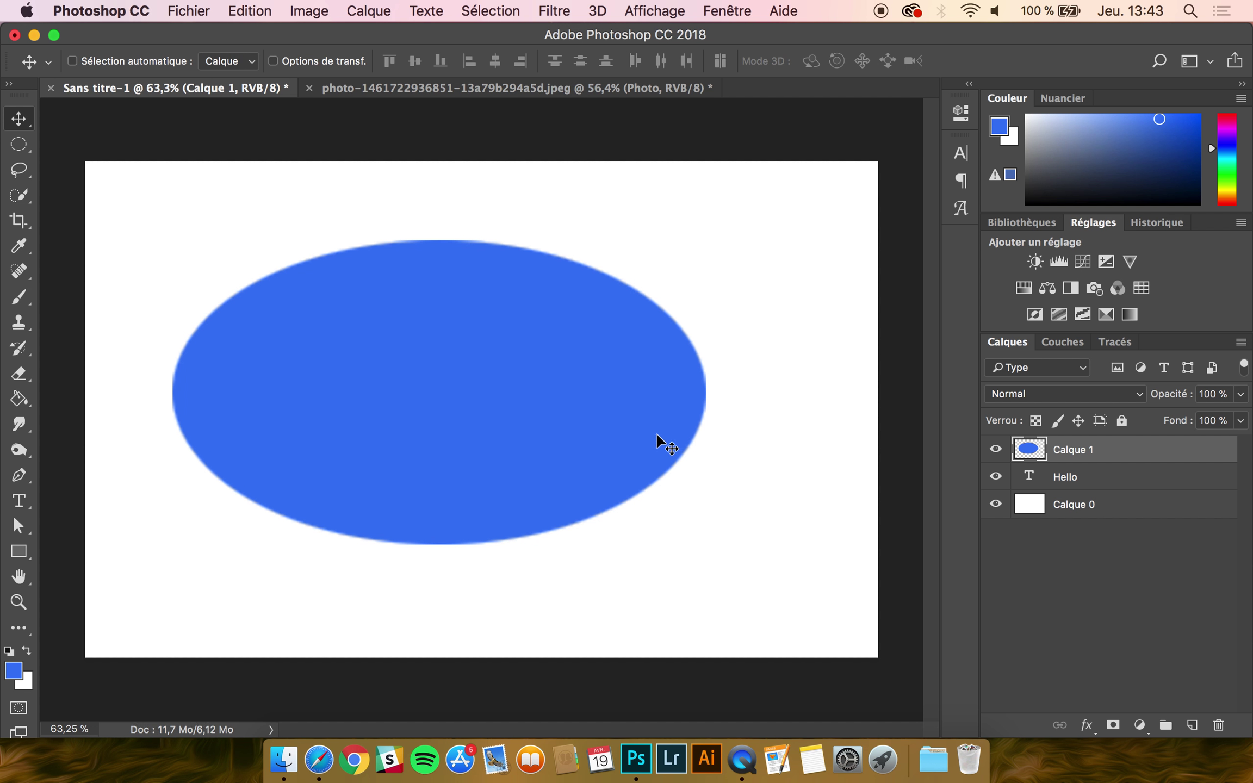
key(BackSpace)
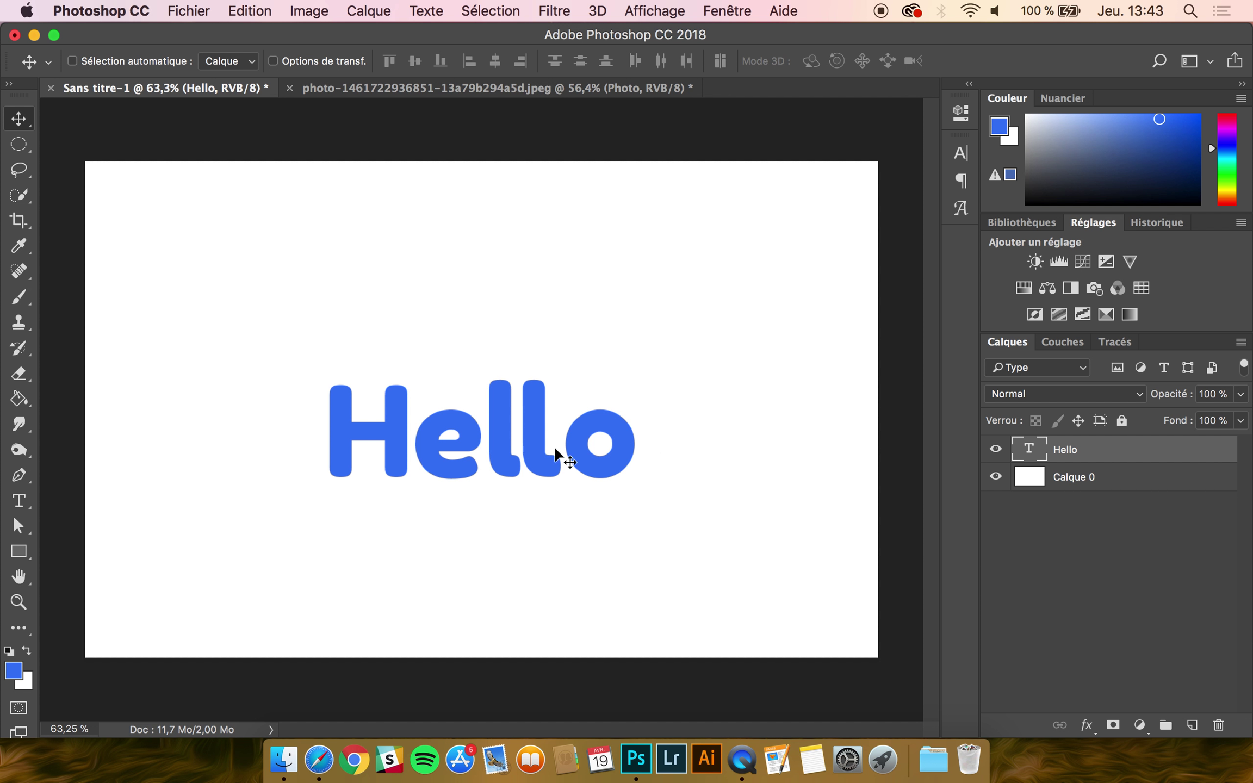
- Enlarge the Hello text about its centre to about 416% with Free Transform, inspect its edges and delete its layer
key(super)
key(super+t)
drag(633, 375, 919, 245)
key(super+minus)
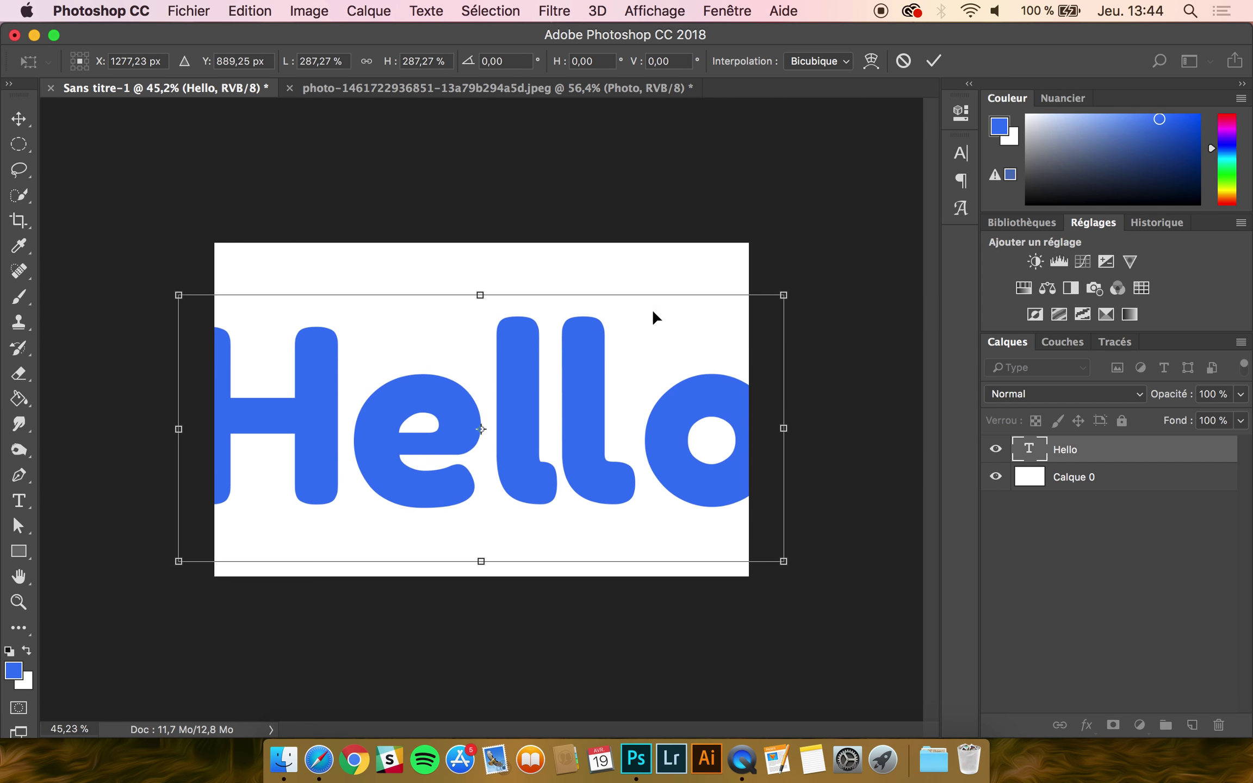
drag(797, 293, 936, 220)
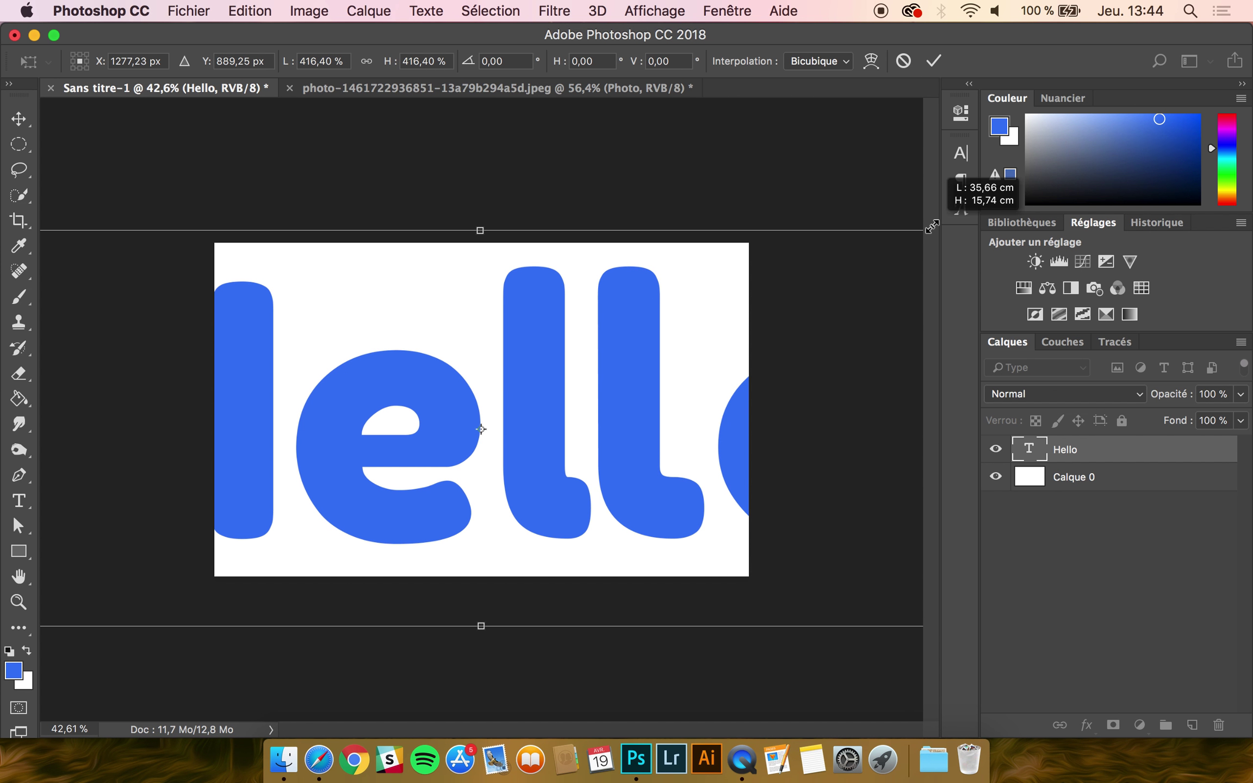
key(Return)
key(super+plus)
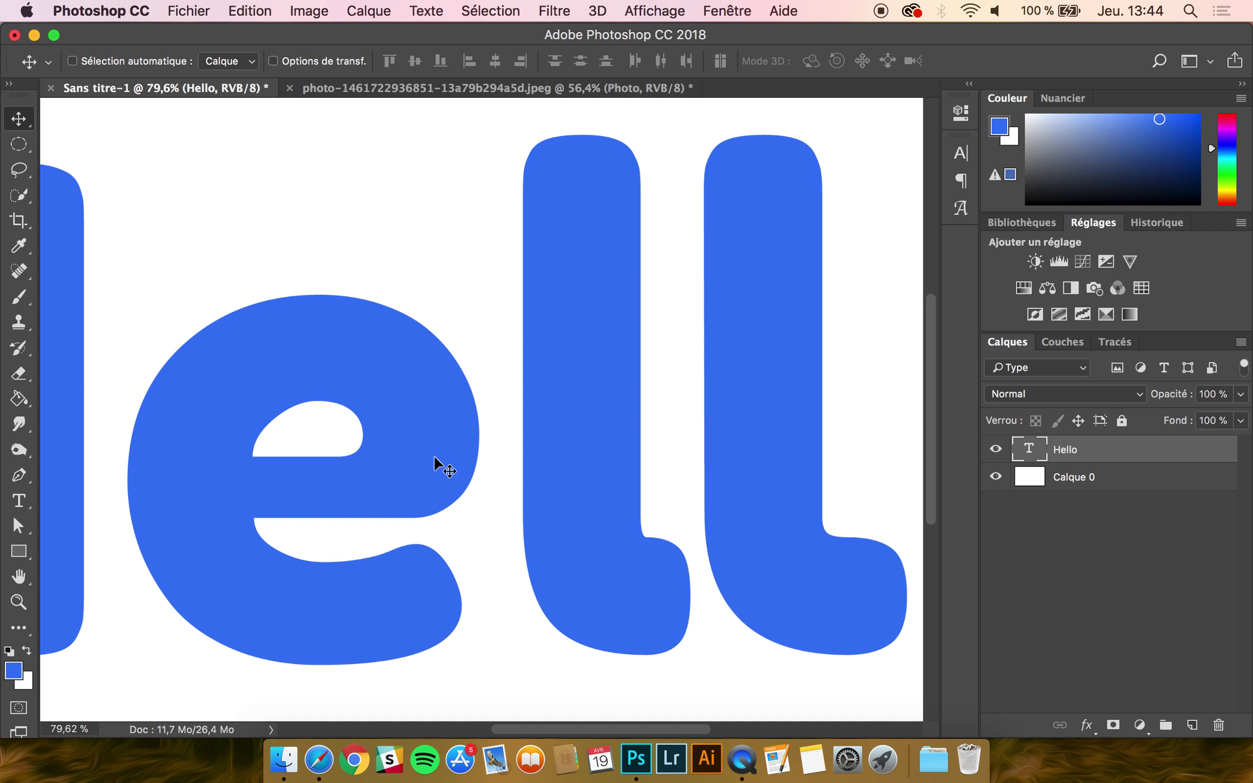
key(Delete)
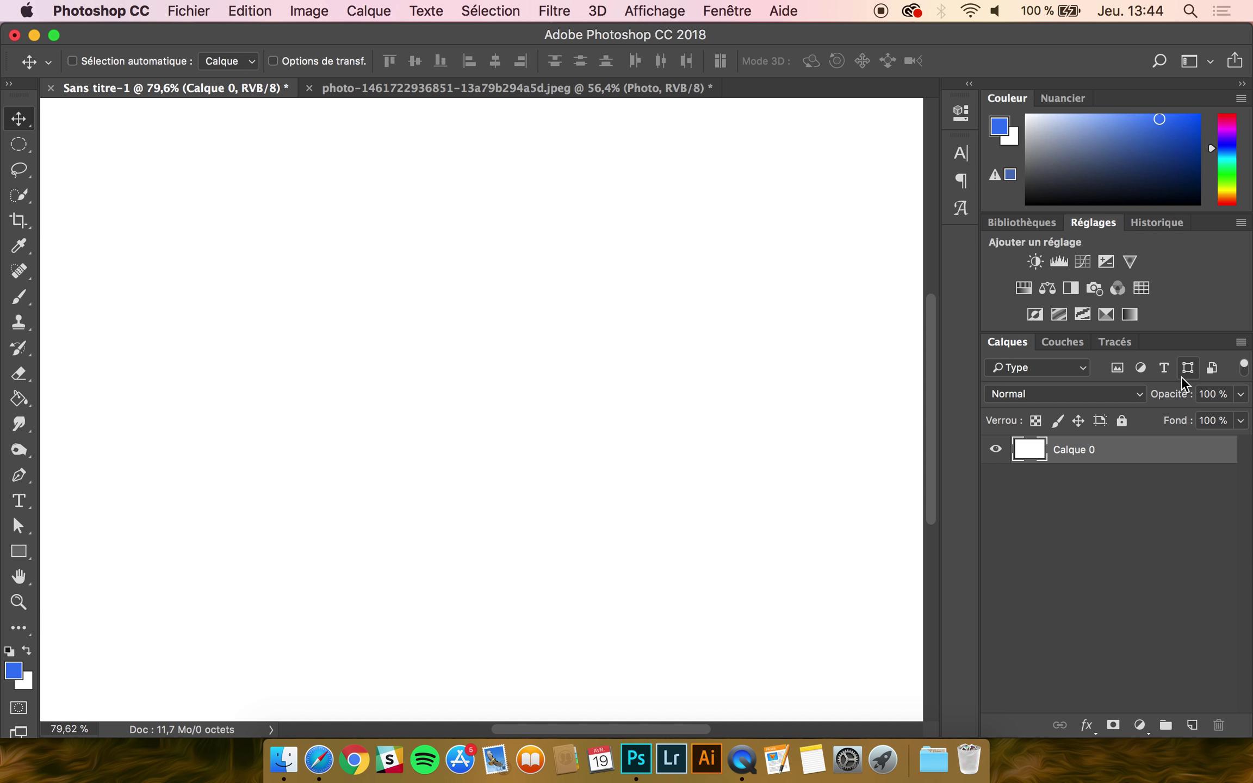
scroll(659, 406, down, 3)
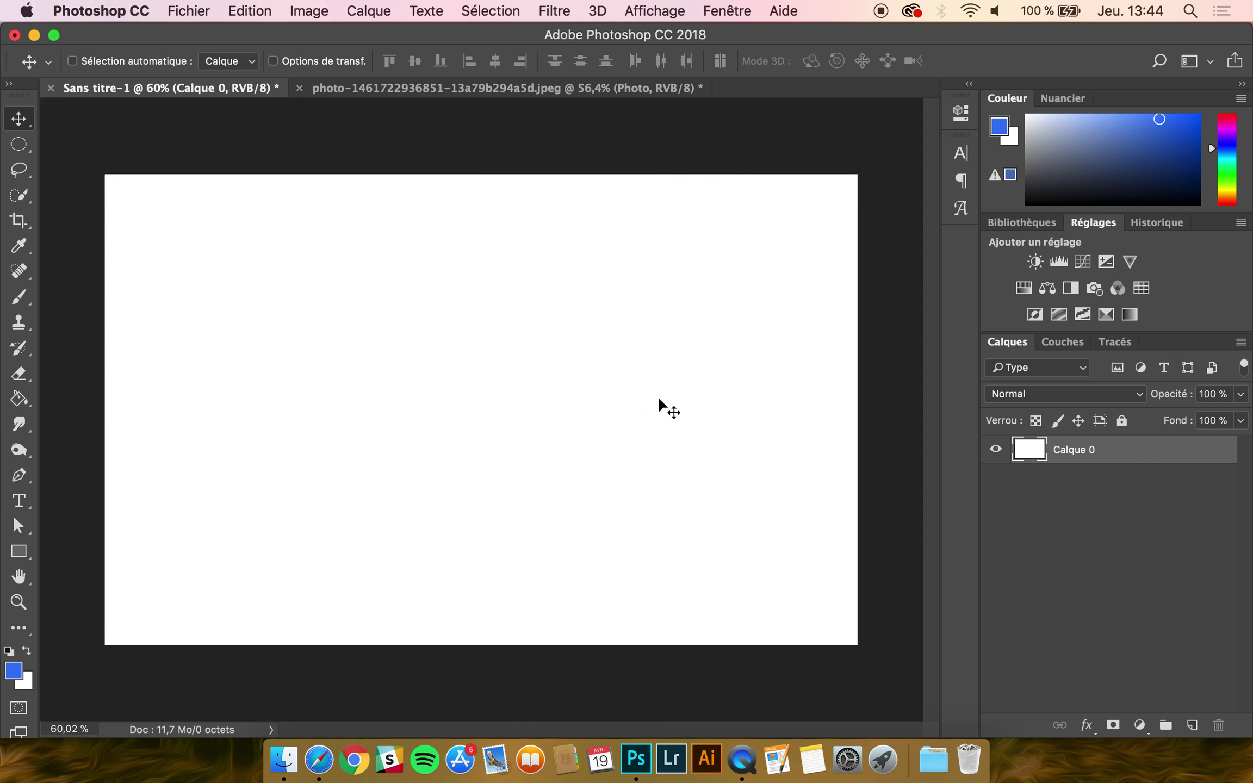
click(17, 553)
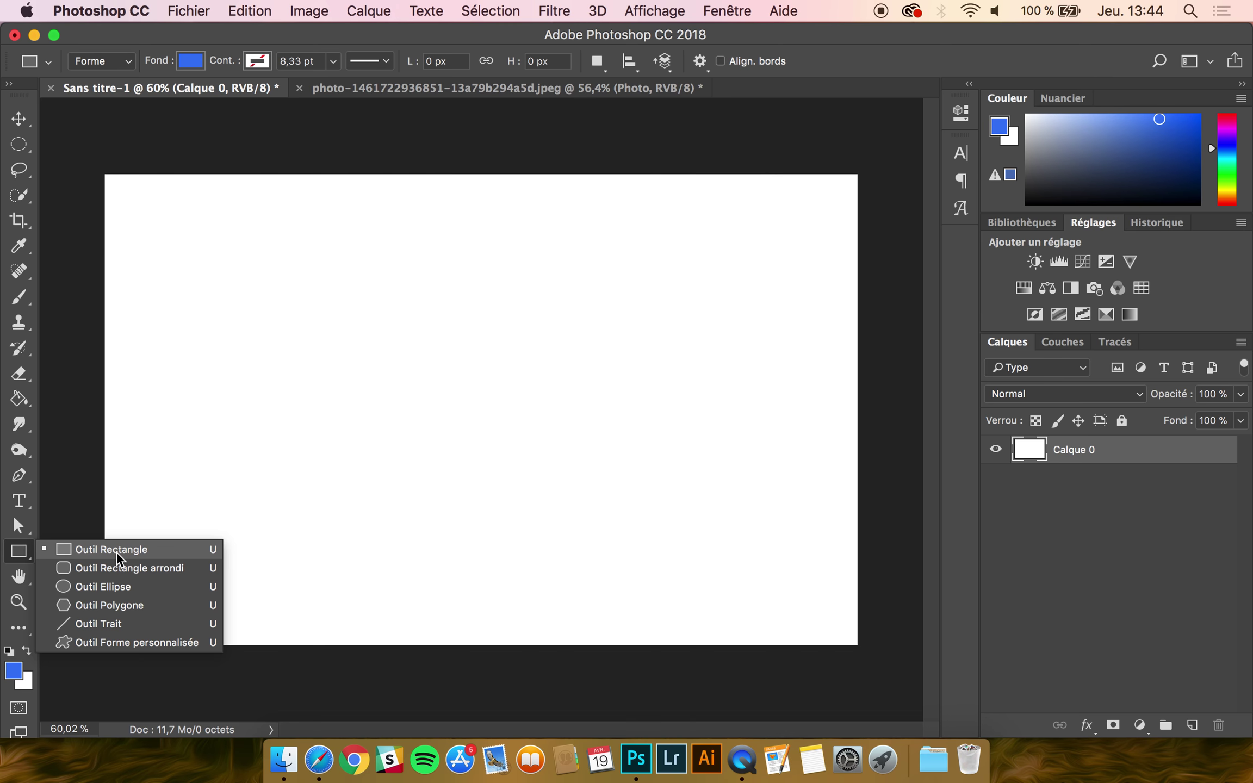
click(121, 551)
drag(281, 268, 303, 305)
key(super+z)
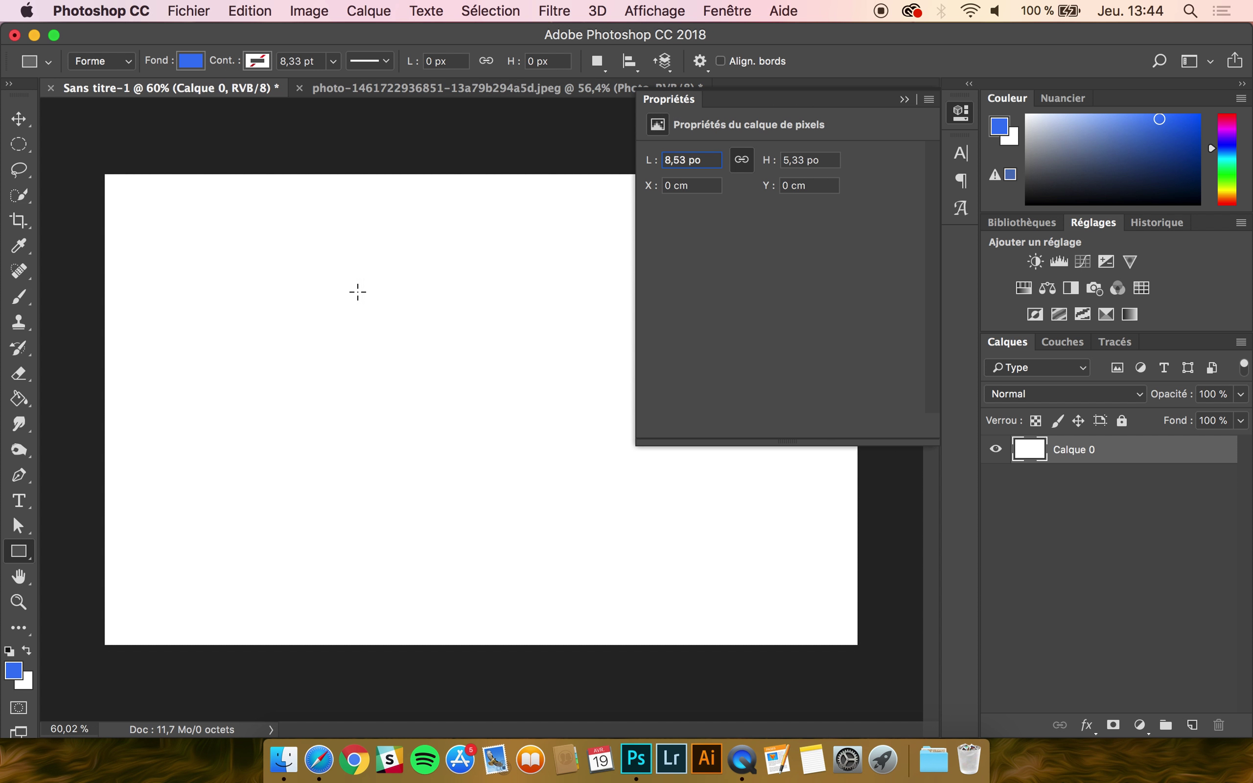
- Draw a small blue ellipse shape about 96 × 49 px in the upper-left part of the canvas
right_click(18, 550)
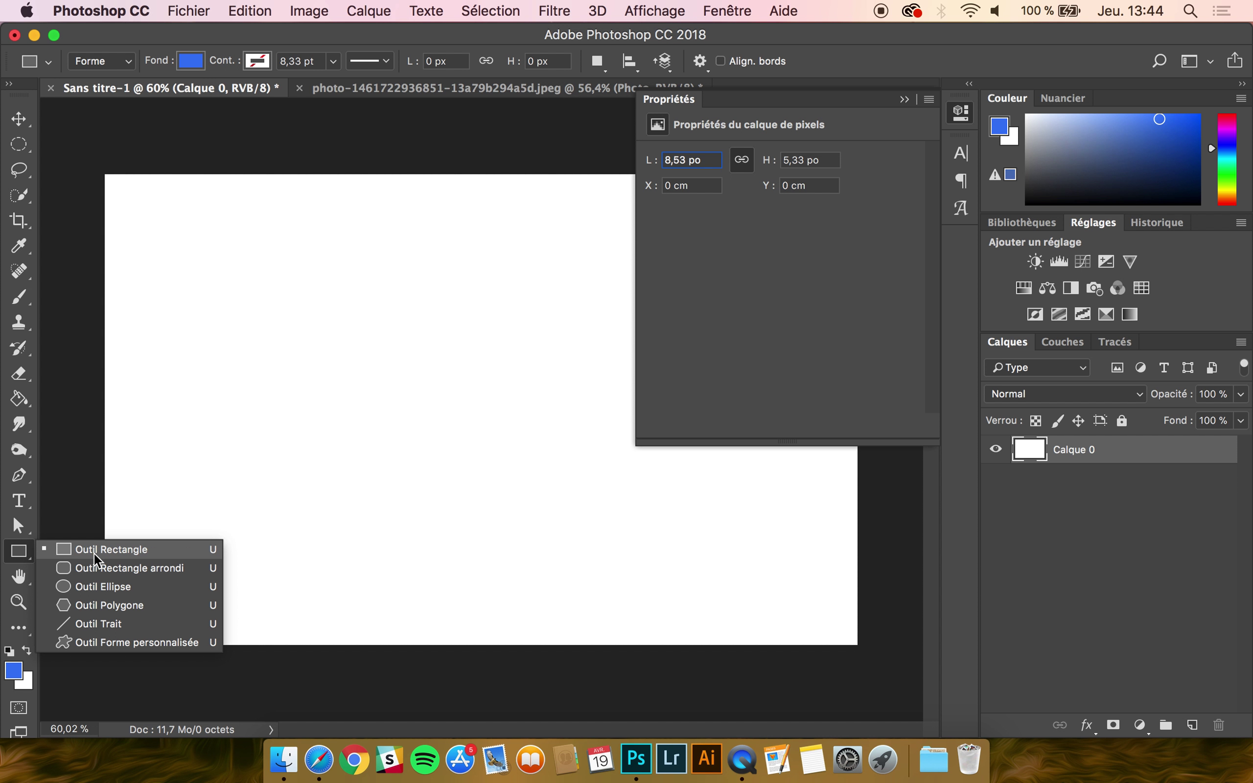
click(114, 587)
drag(295, 240, 327, 257)
click(674, 101)
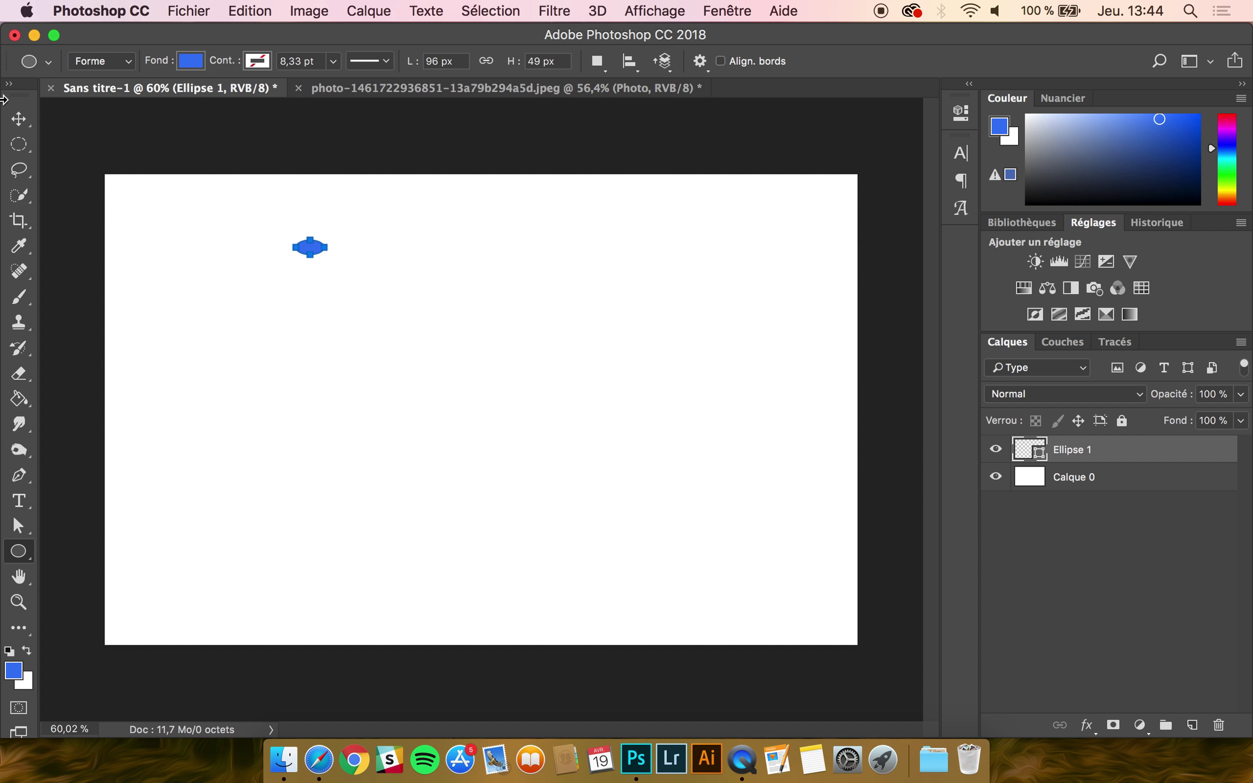
- Enlarge the ellipse shape with Free Transform until it exceeds the canvas, inspect its edge and centre it on the canvas
click(19, 117)
key(super+t)
drag(328, 259, 1152, 782)
key(Return)
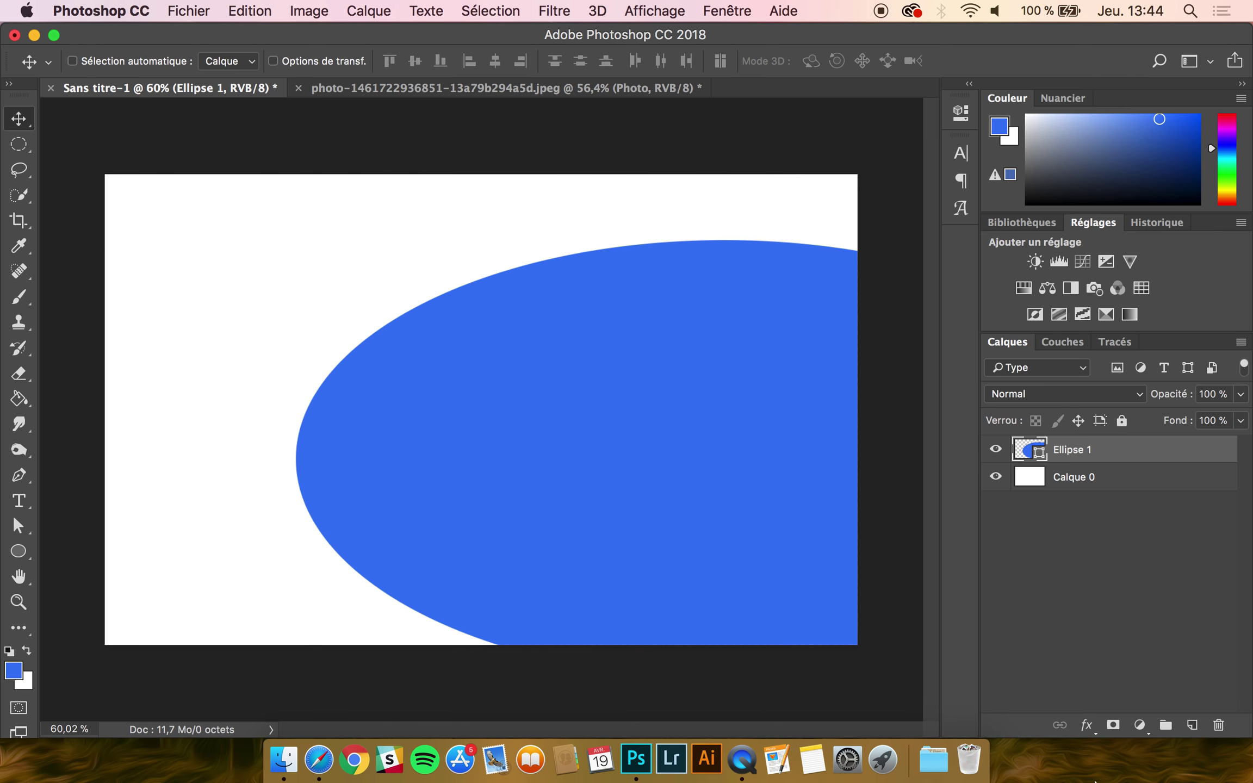
scroll(333, 383, up, 10)
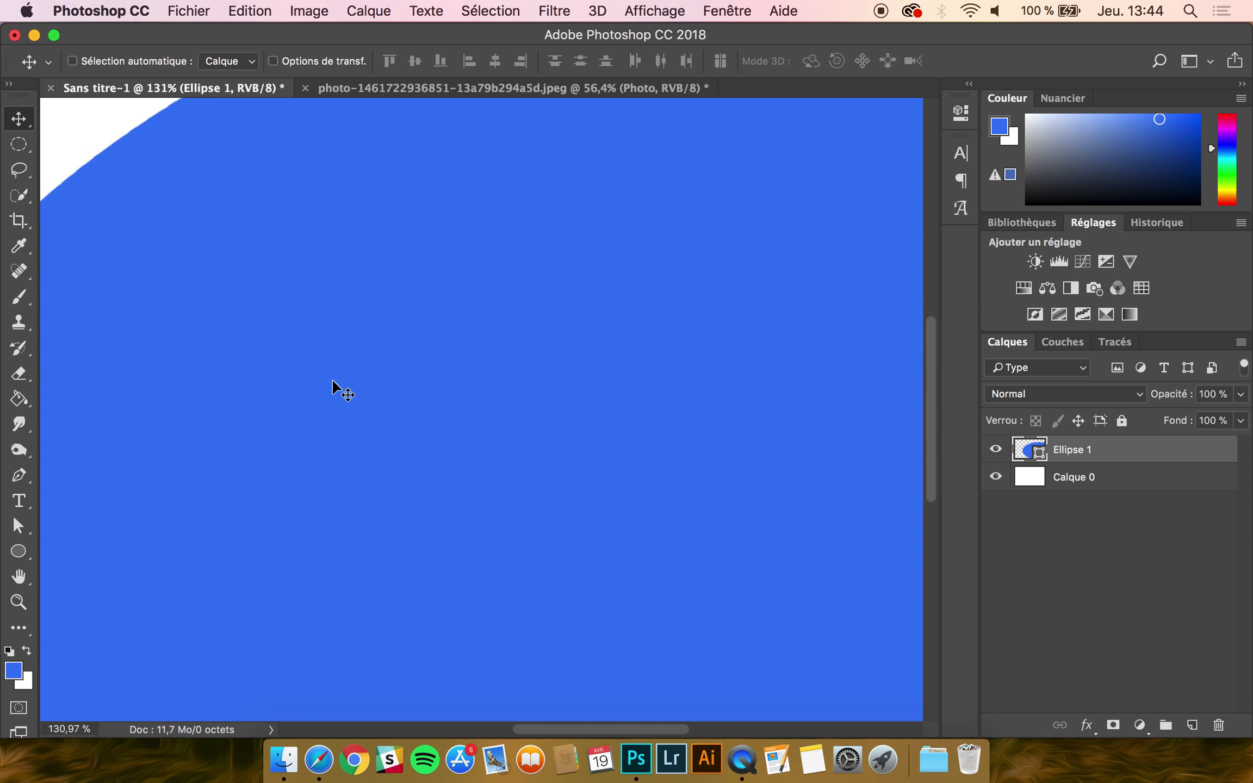
scroll(333, 391, up, 5)
scroll(327, 375, left, 3)
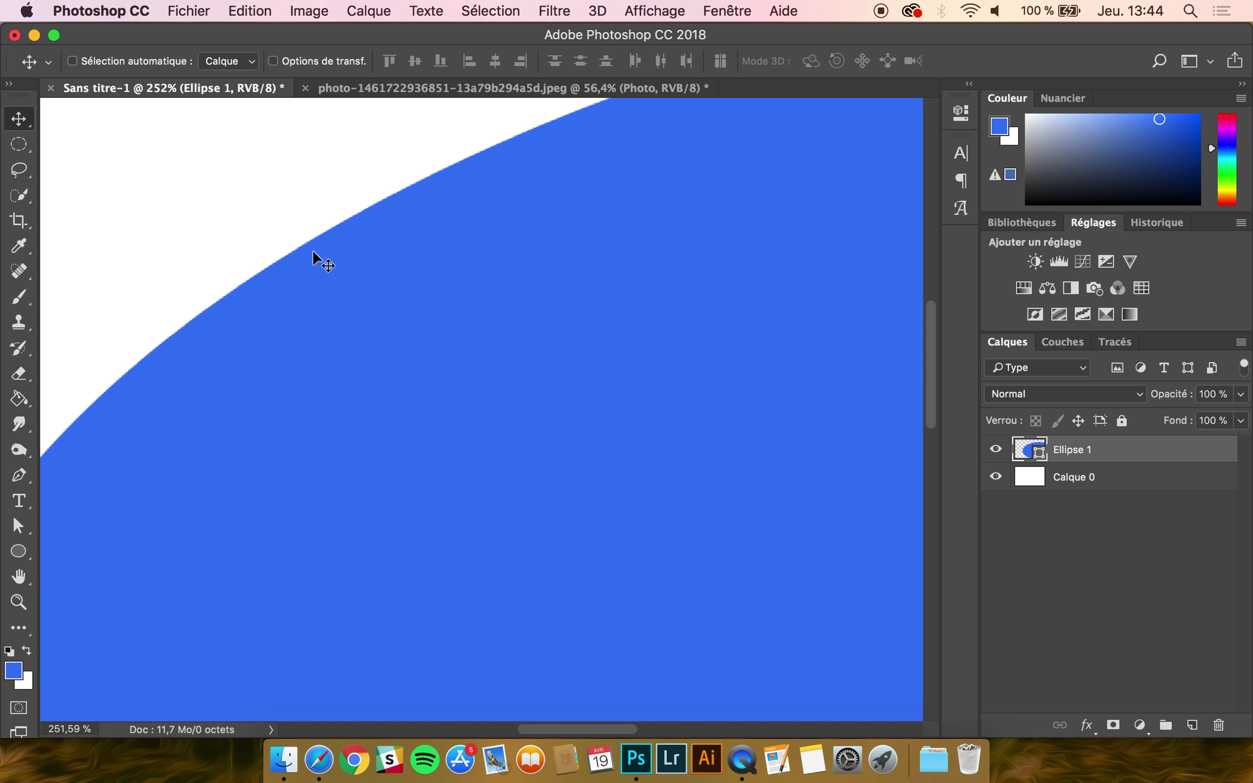
scroll(512, 196, down, 8)
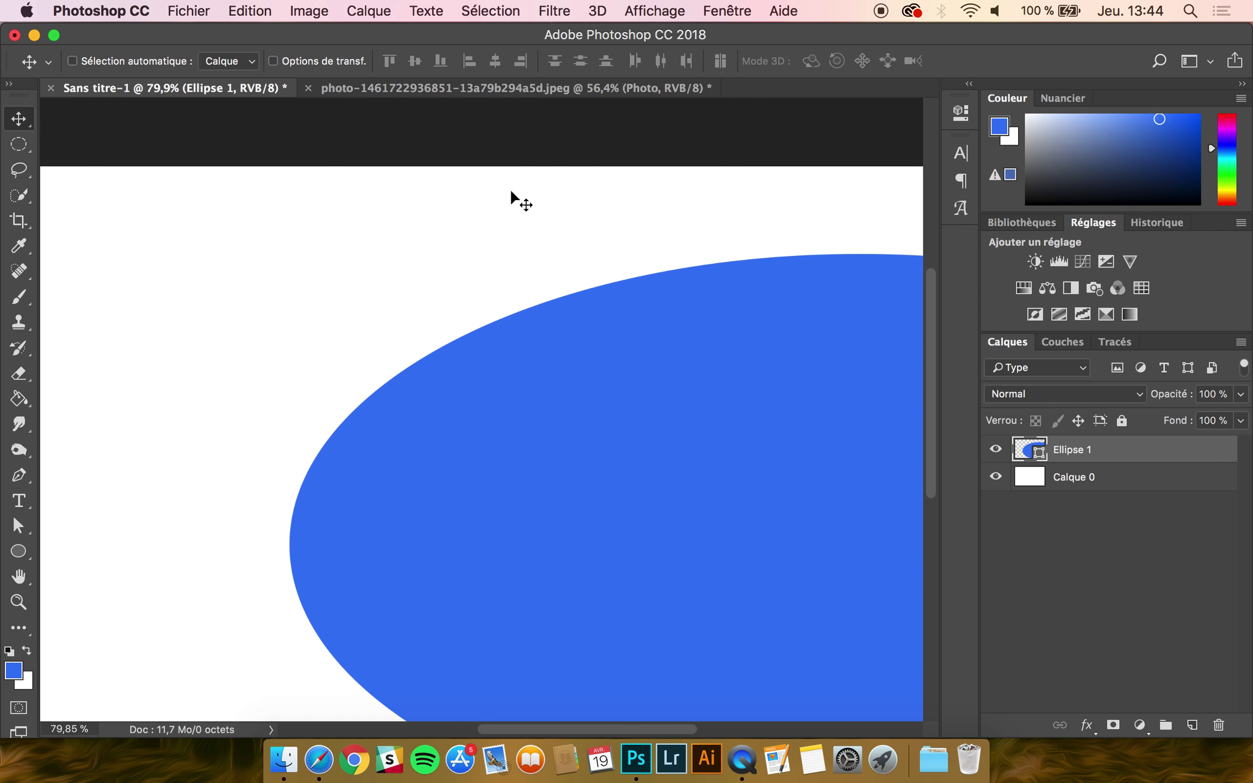
scroll(512, 196, down, 2)
drag(683, 456, 443, 403)
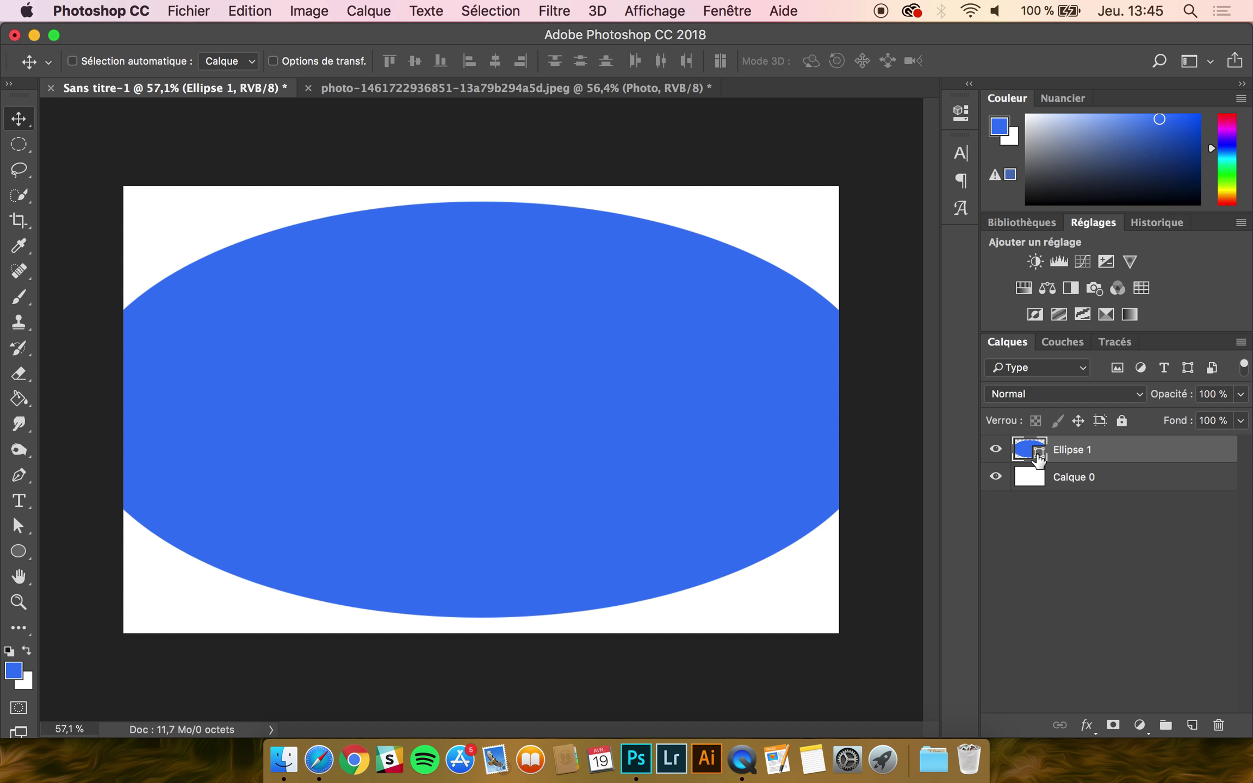
- Shrink the large ellipse about its centre to about 39% with Free Transform and delete its layer
key(super+t)
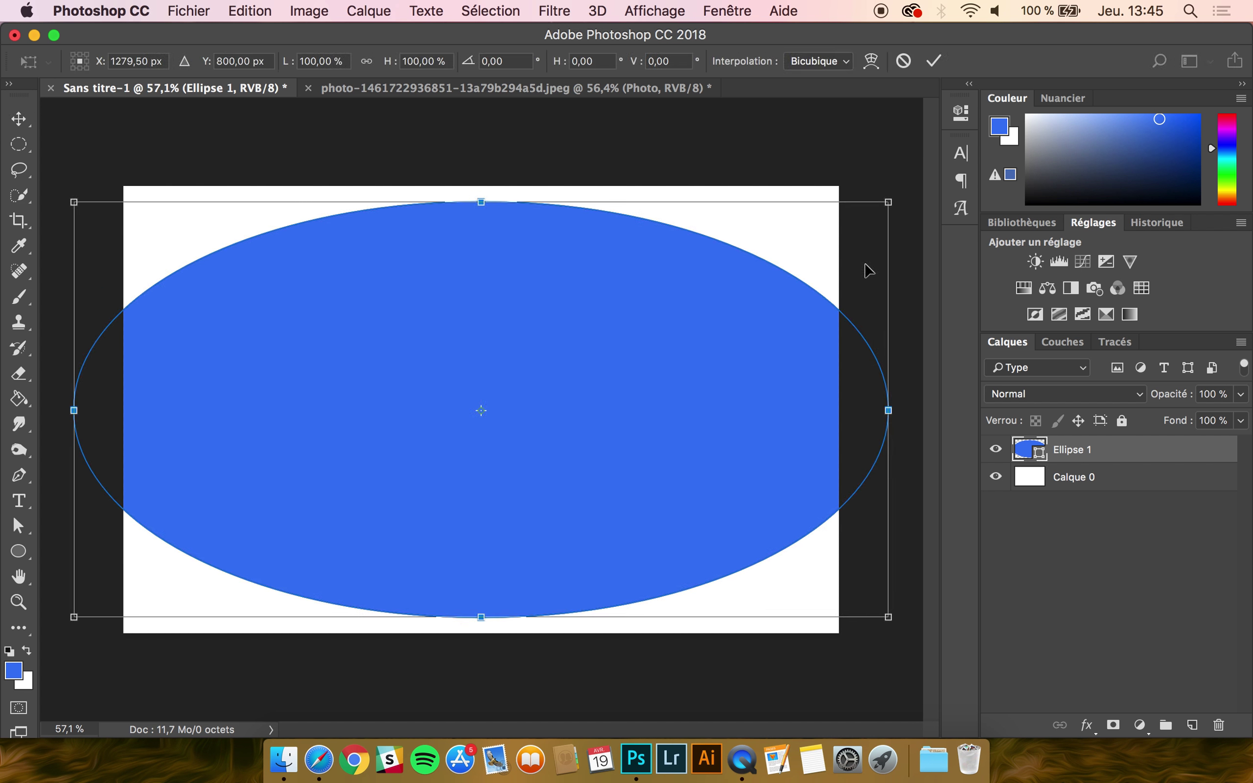
drag(823, 222, 625, 289)
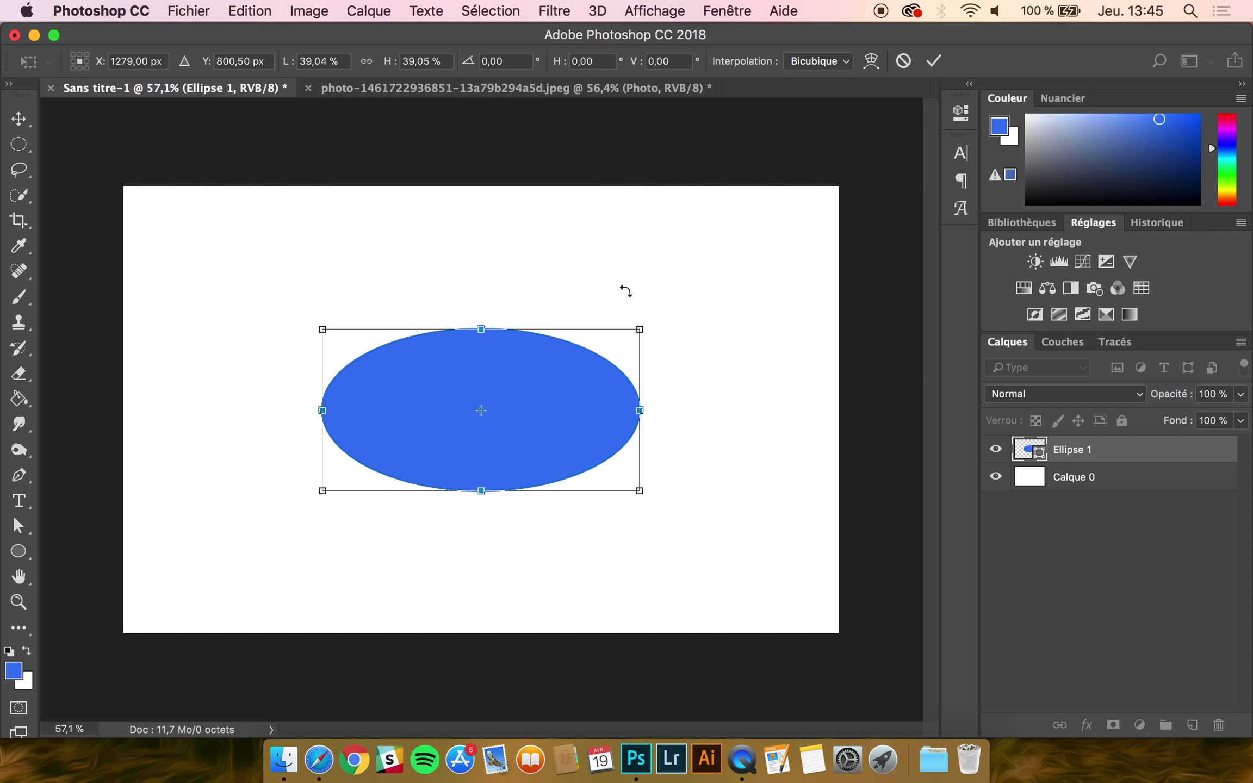
key(Return)
key(BackSpace)
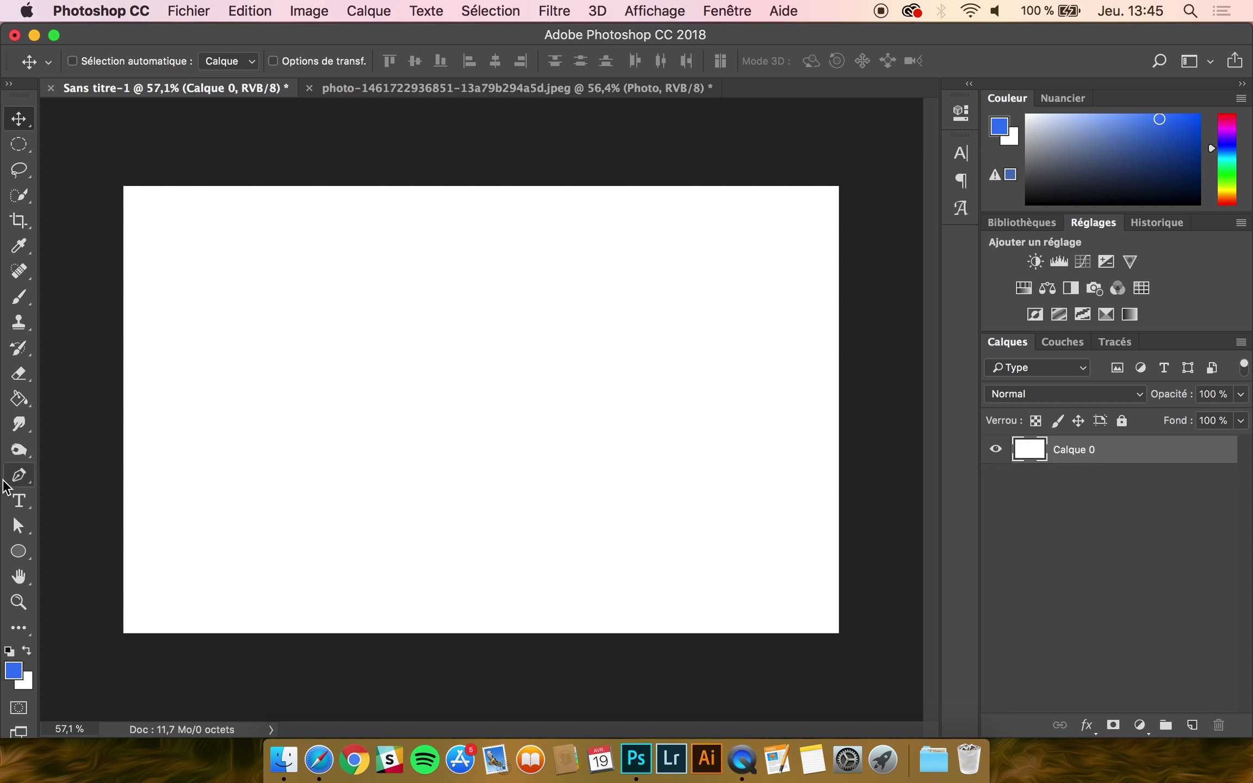
- Draw a blue rectangle shape about 318 × 198 px near the canvas's upper-left corner and a circle about 246 px wide beside it
click(27, 549)
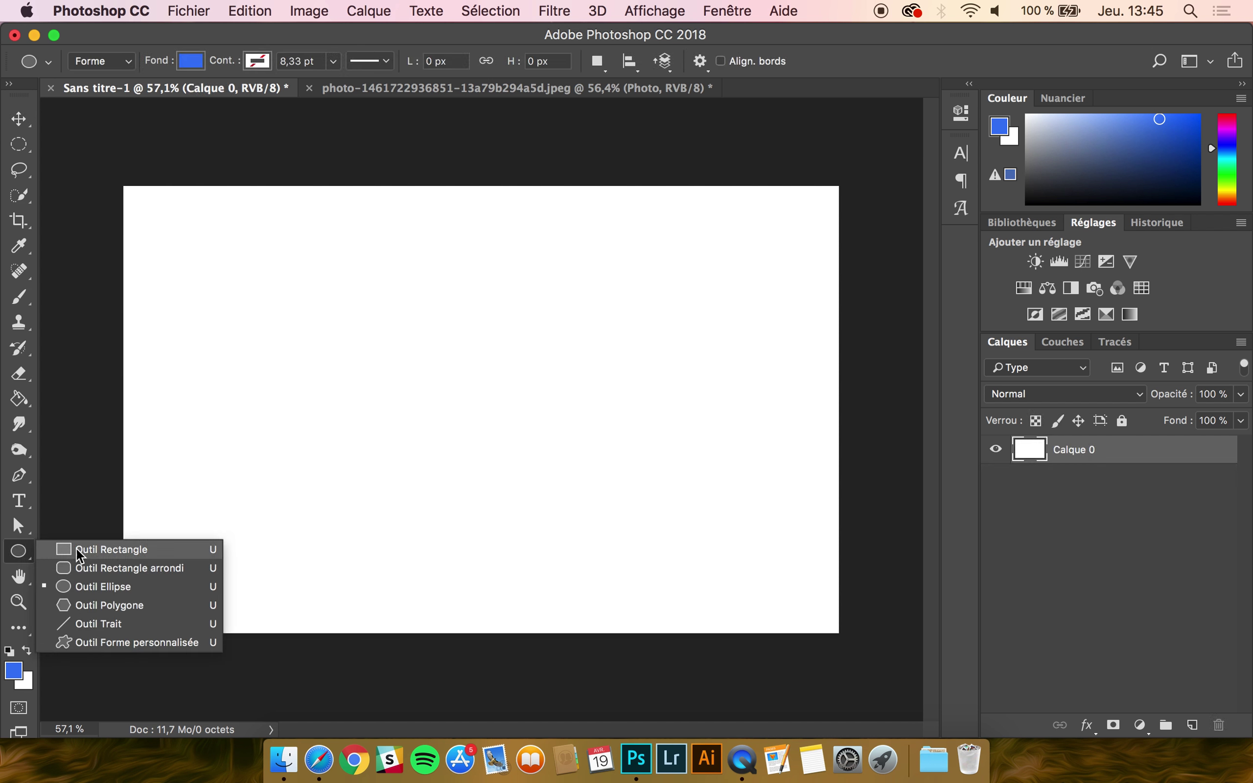
click(74, 548)
drag(207, 215, 297, 269)
click(26, 554)
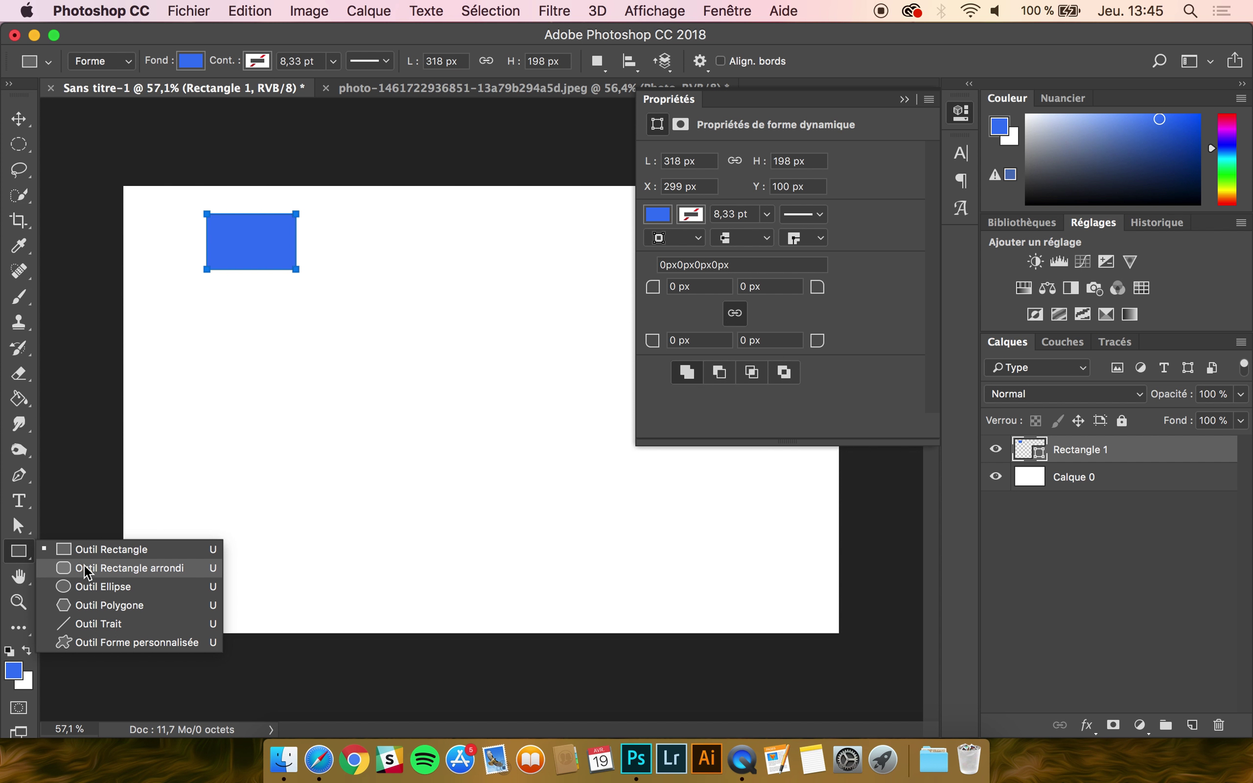
click(90, 583)
drag(389, 232, 444, 272)
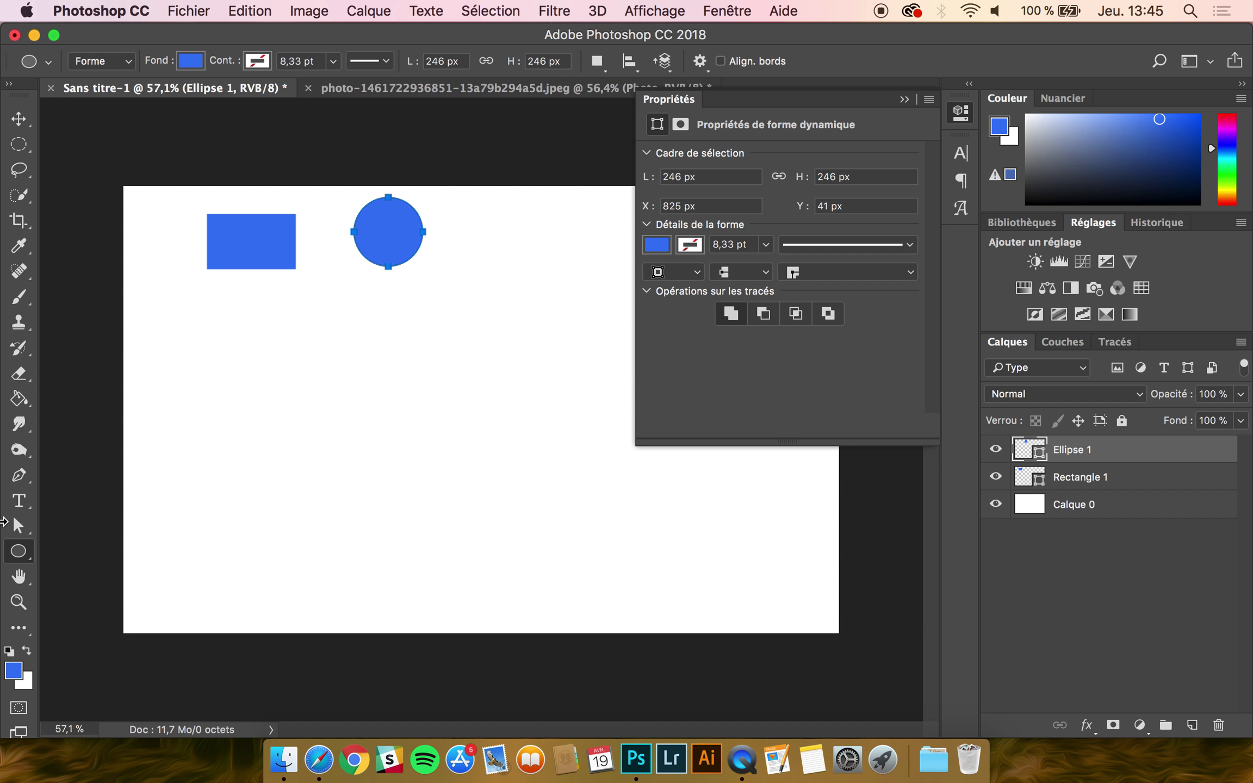
- Draw a blue square shape about 329 px wide below the rectangle and the circle
right_click(19, 552)
click(105, 550)
drag(260, 296, 351, 406)
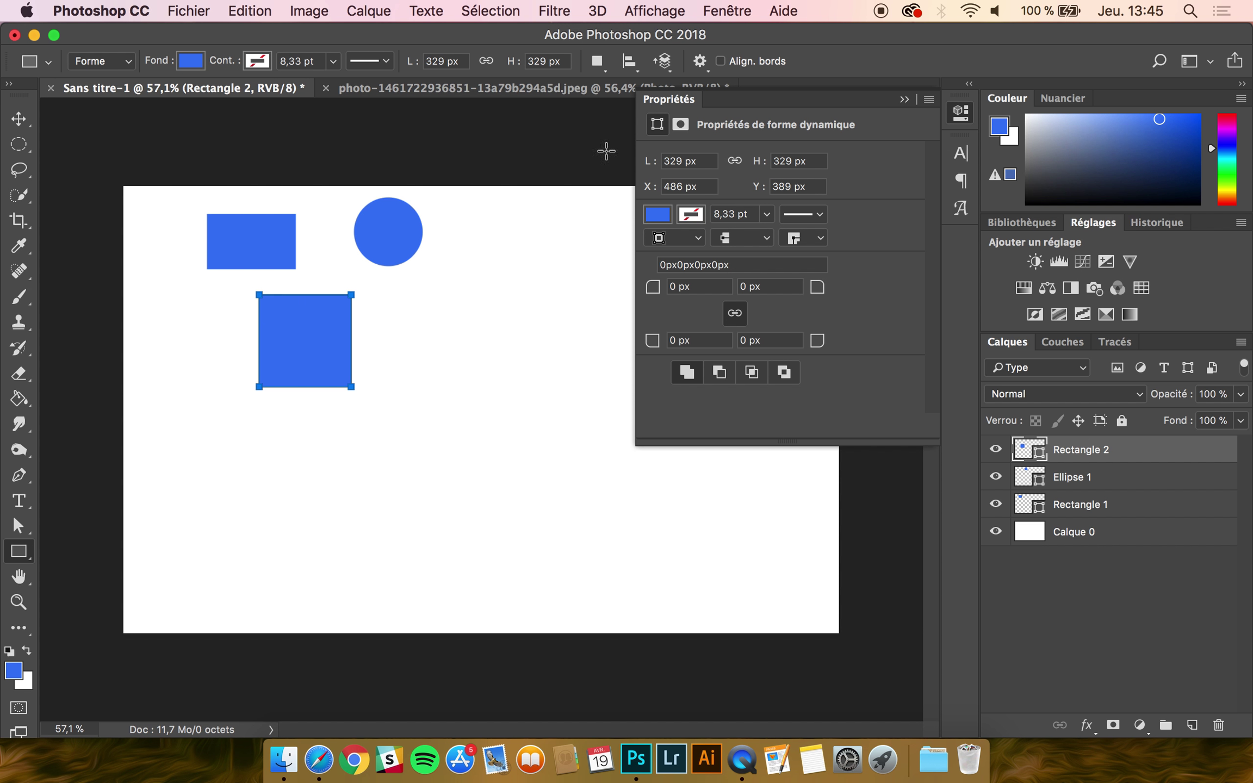
- Draw a rounded rectangle about 719 × 435 px with a 200 px corner radius to the right of the square
right_click(18, 555)
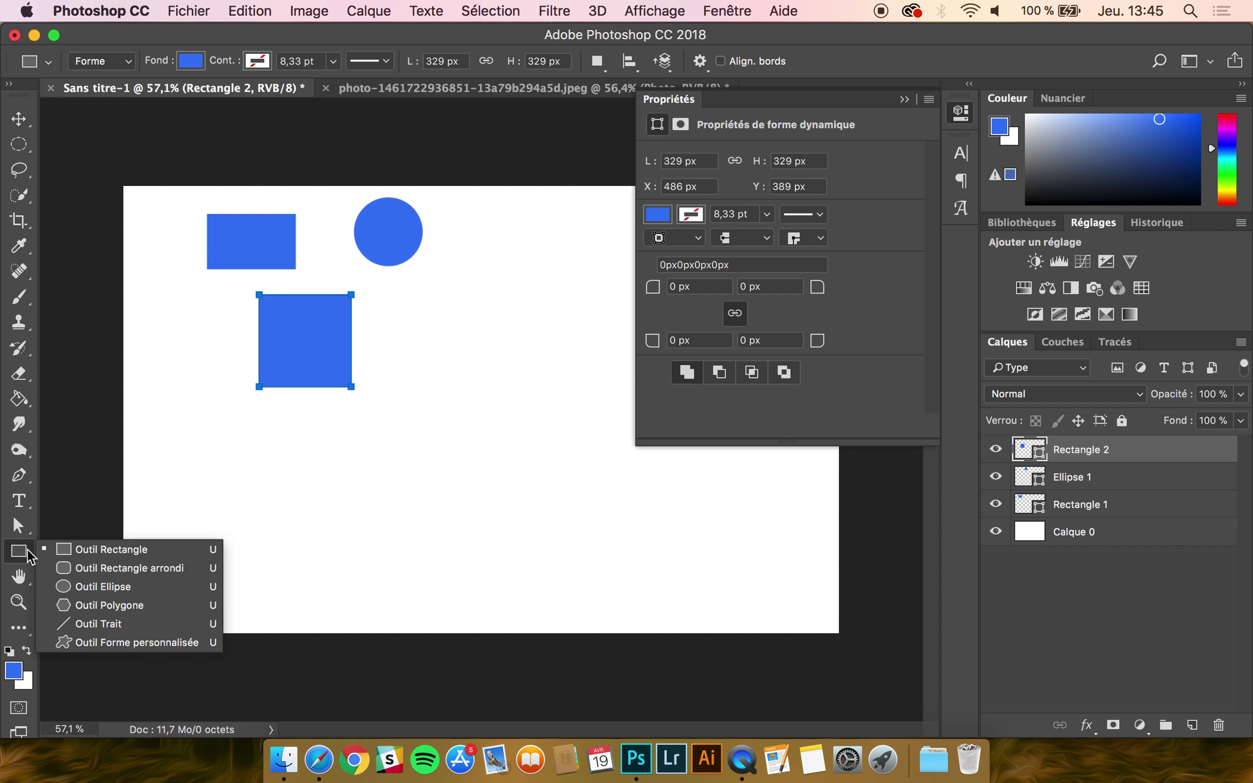
click(100, 570)
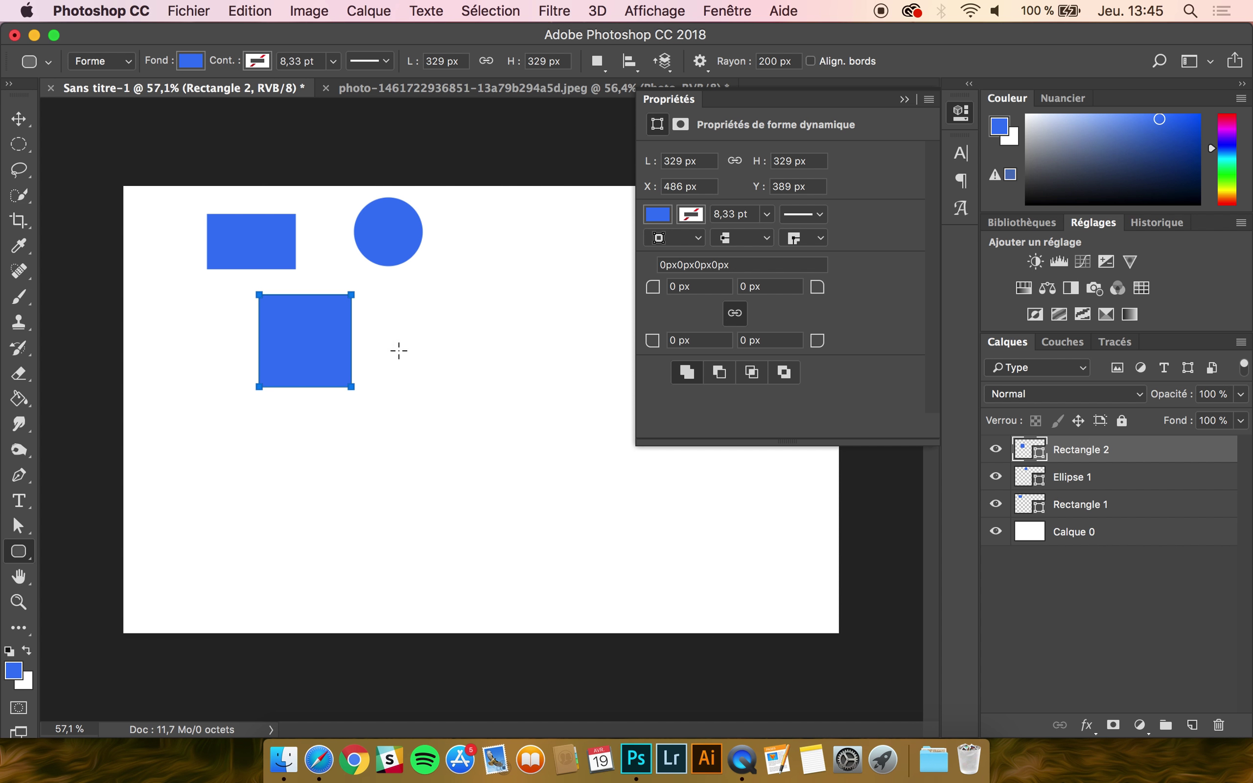
drag(424, 303, 624, 425)
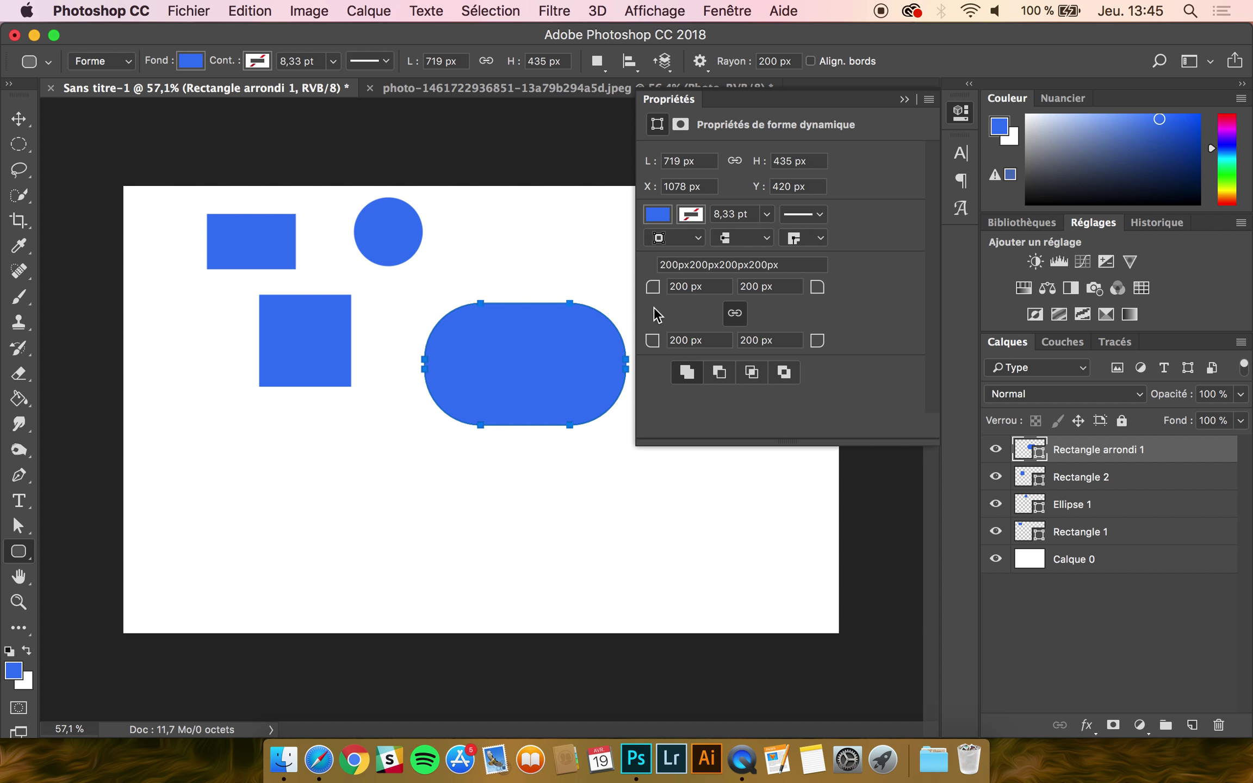
- Try linked corner radii of 100 px and 50 px on the rounded rectangle
click(712, 286)
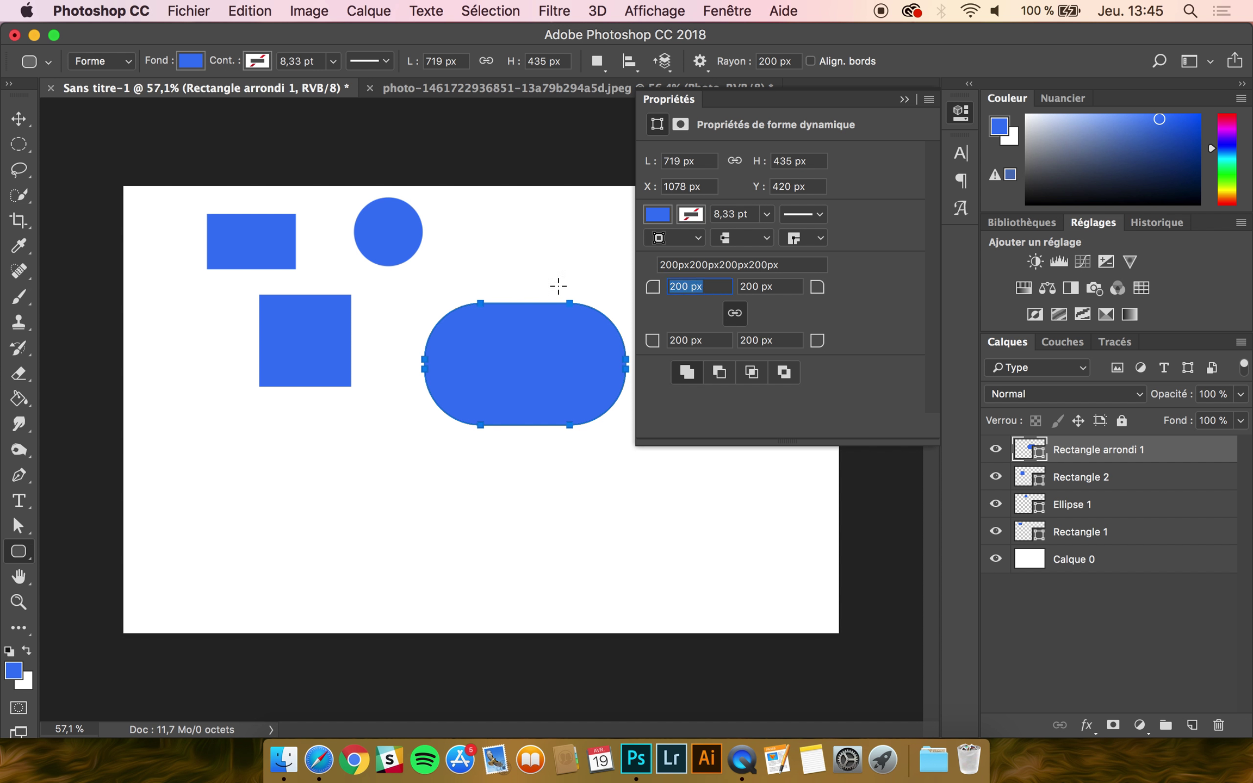
text(100)
key(Return)
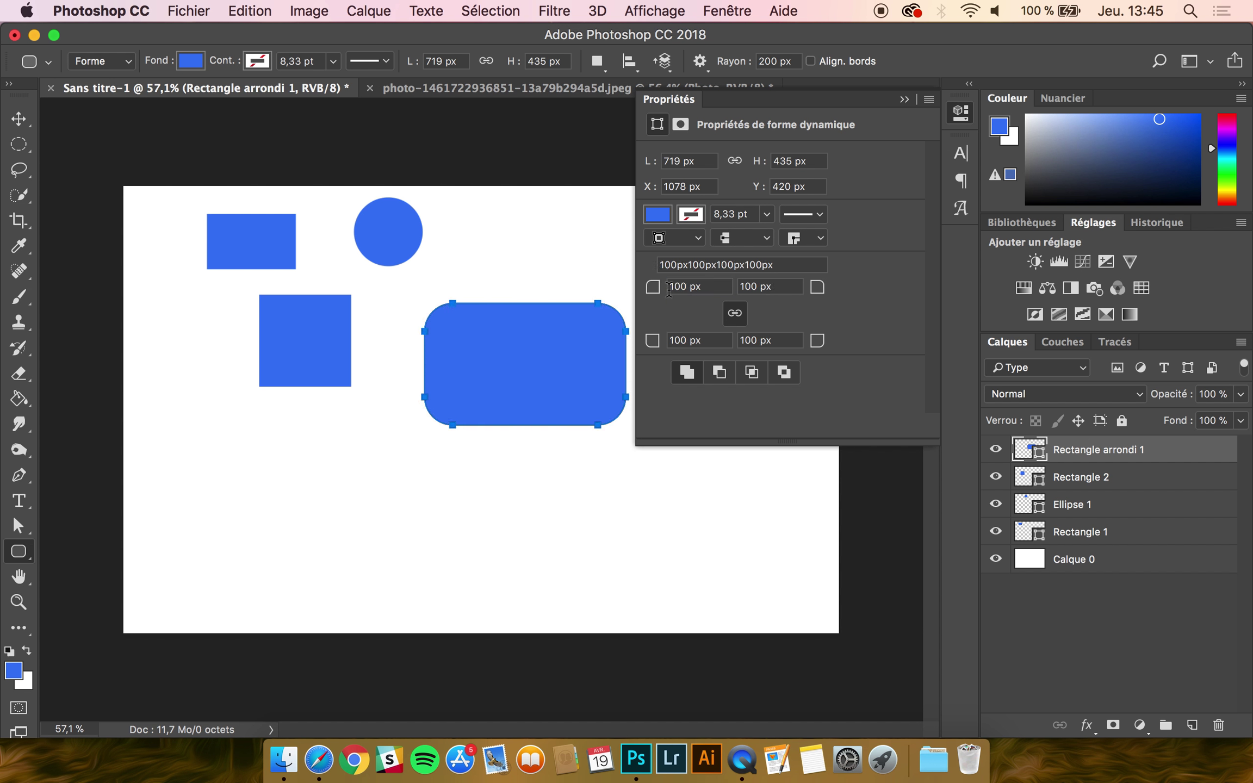
click(707, 287)
text(50)
key(Return)
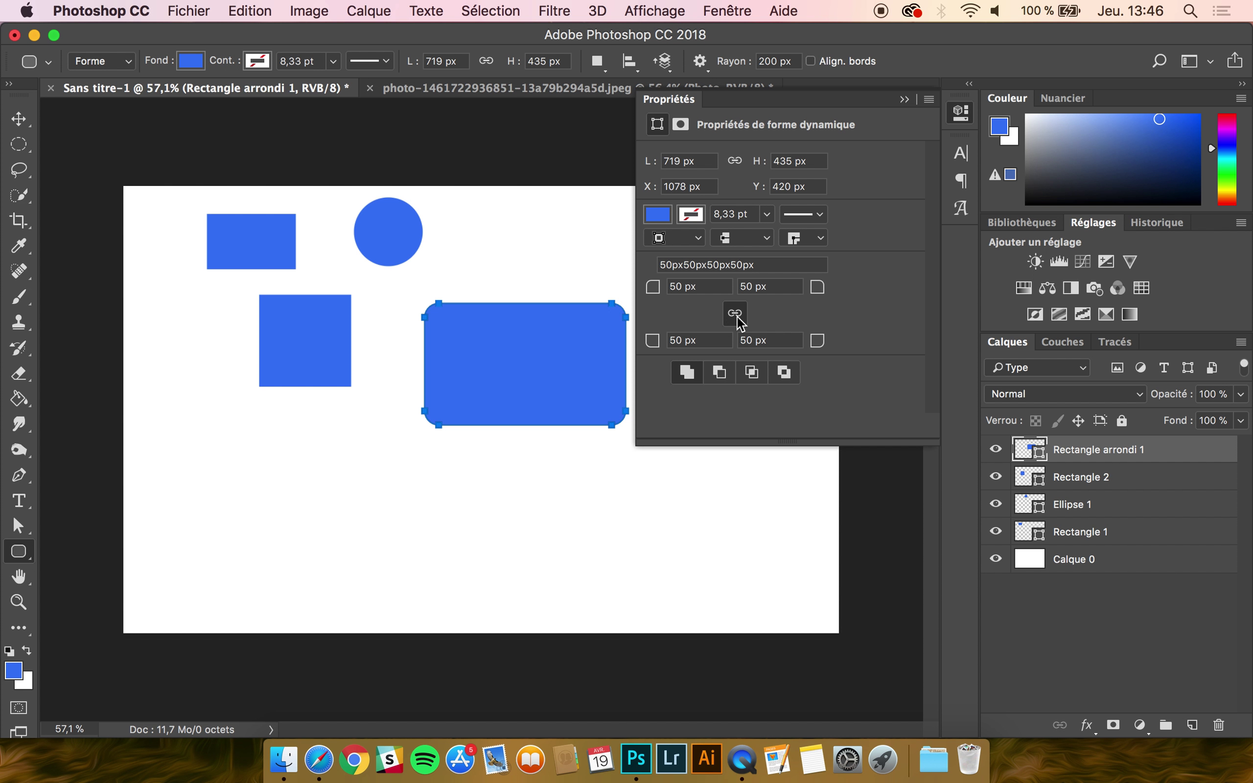
- Set all four linked corner radii of the rounded rectangle to 70 px
click(704, 283)
text(70)
key(Return)
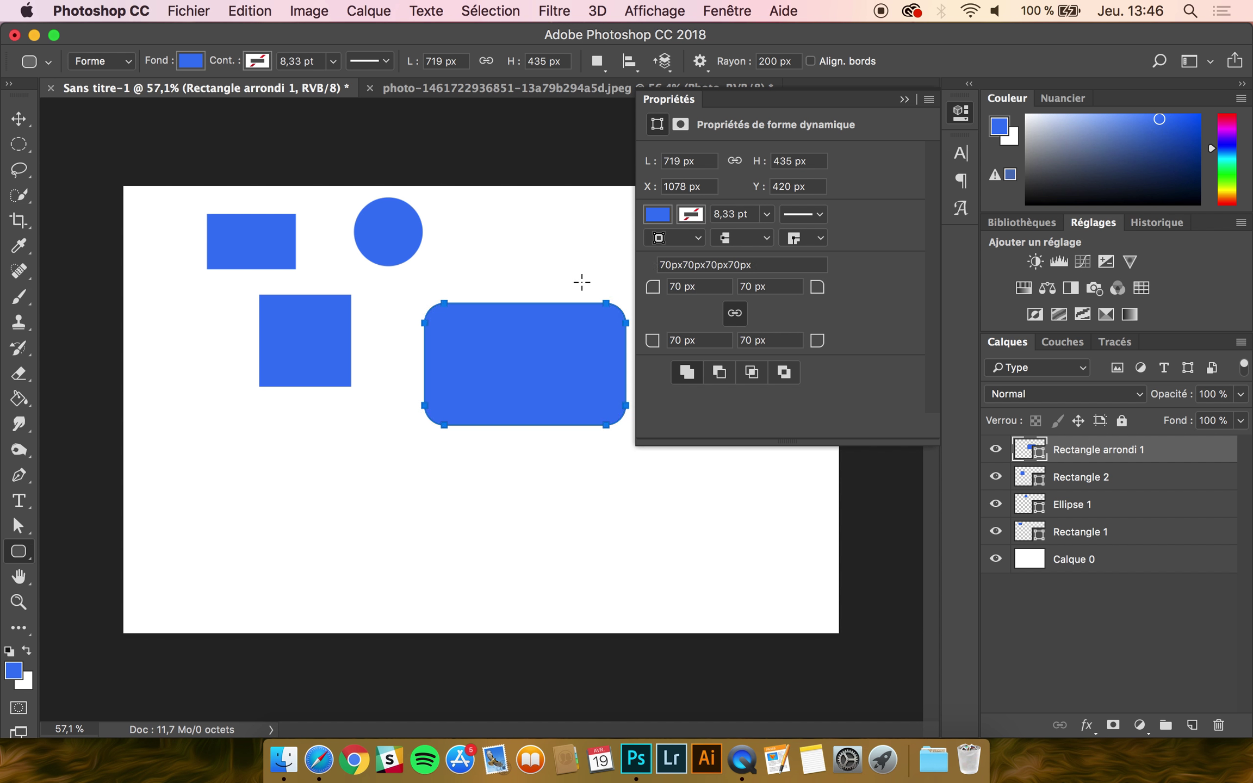
- Unlink the rounded rectangle's corner radii and set its top-left and bottom-right corners to 0 px
click(734, 312)
click(707, 286)
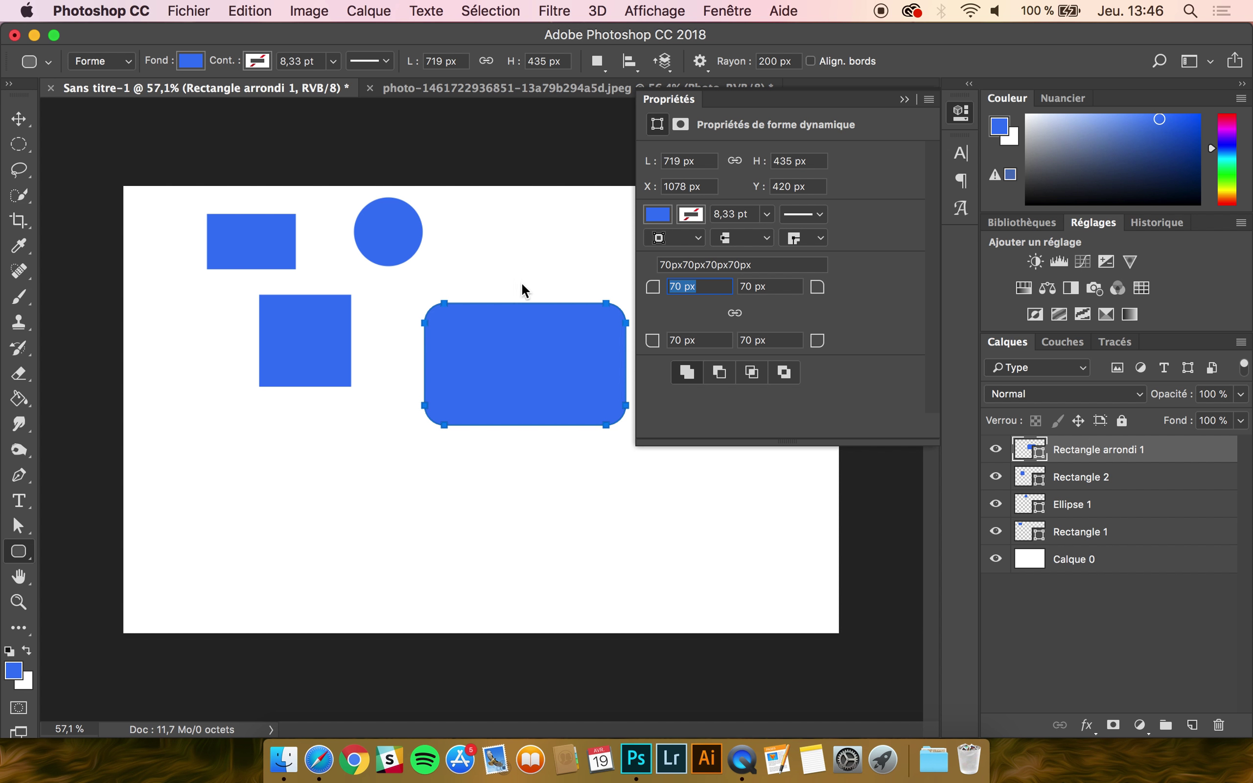
text(0)
key(Return)
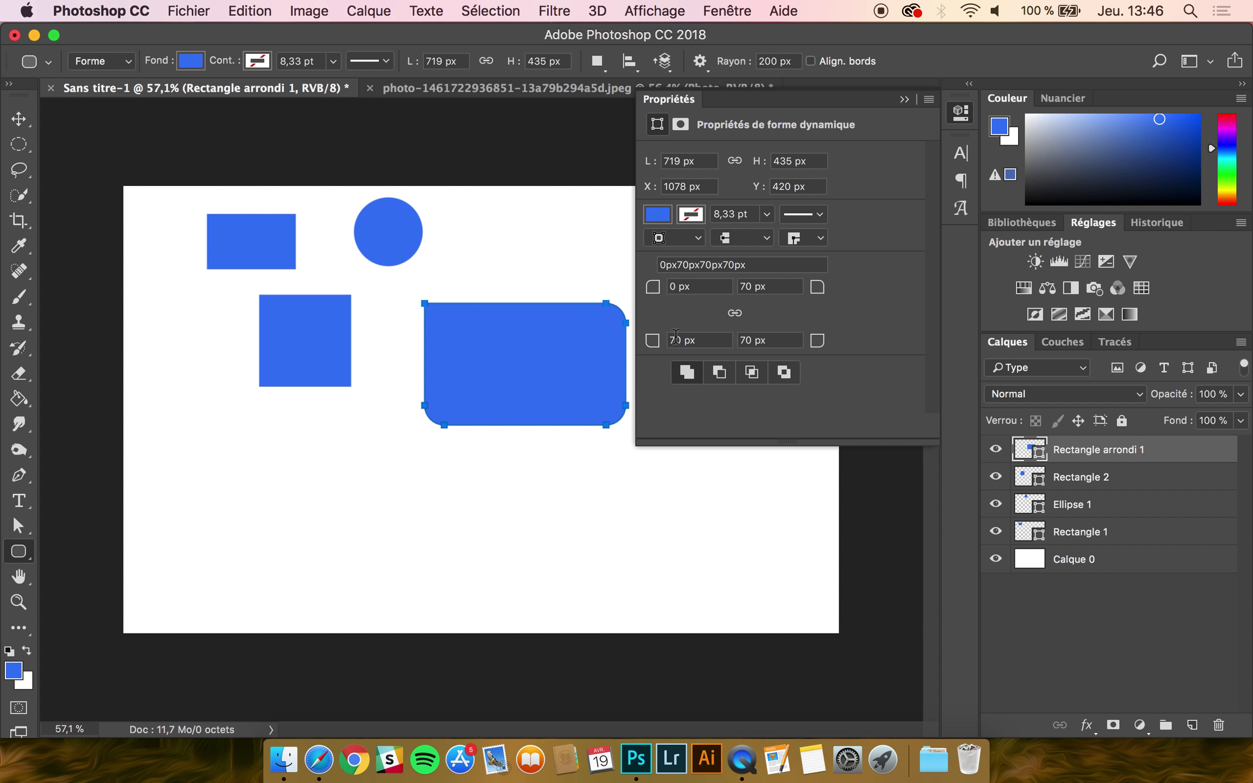
click(781, 339)
text(0)
key(Return)
double_click(659, 99)
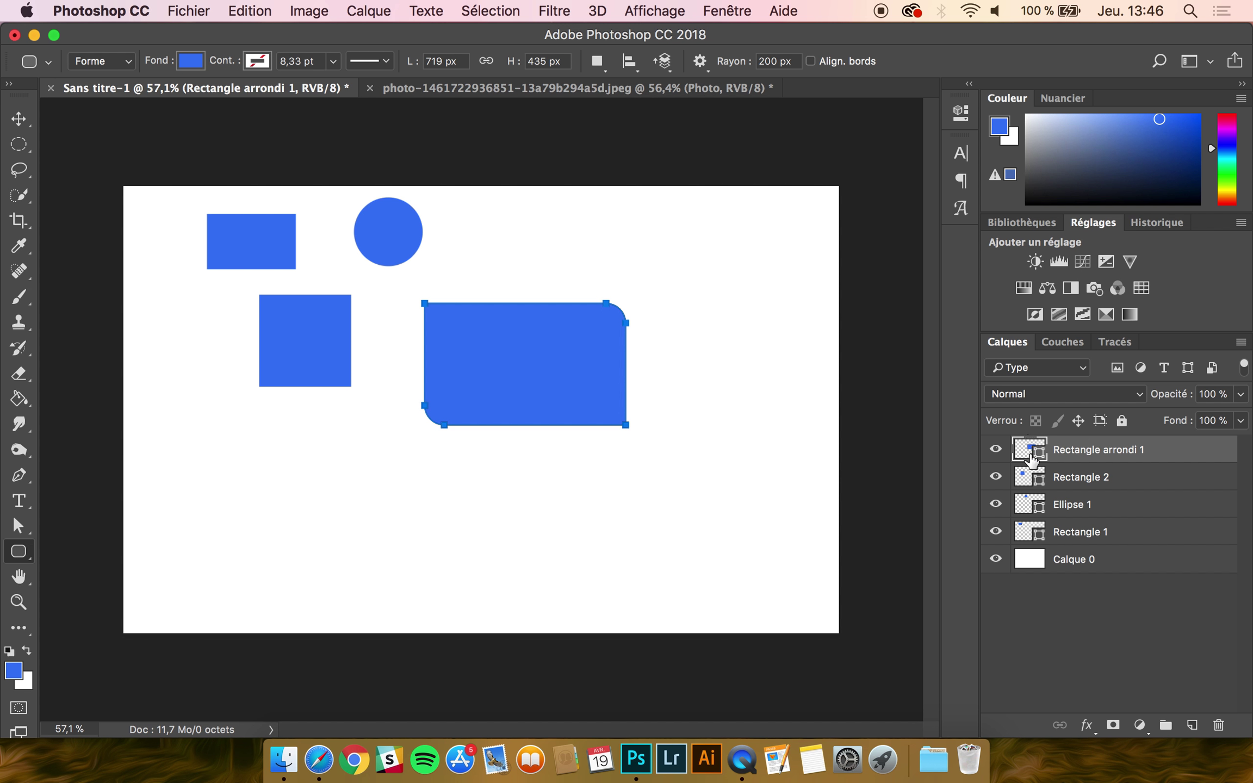
- View the rounded rectangle's fill colour without changing it, and examine the shape properties of Rectangle 2 and Ellipse 1
double_click(1032, 456)
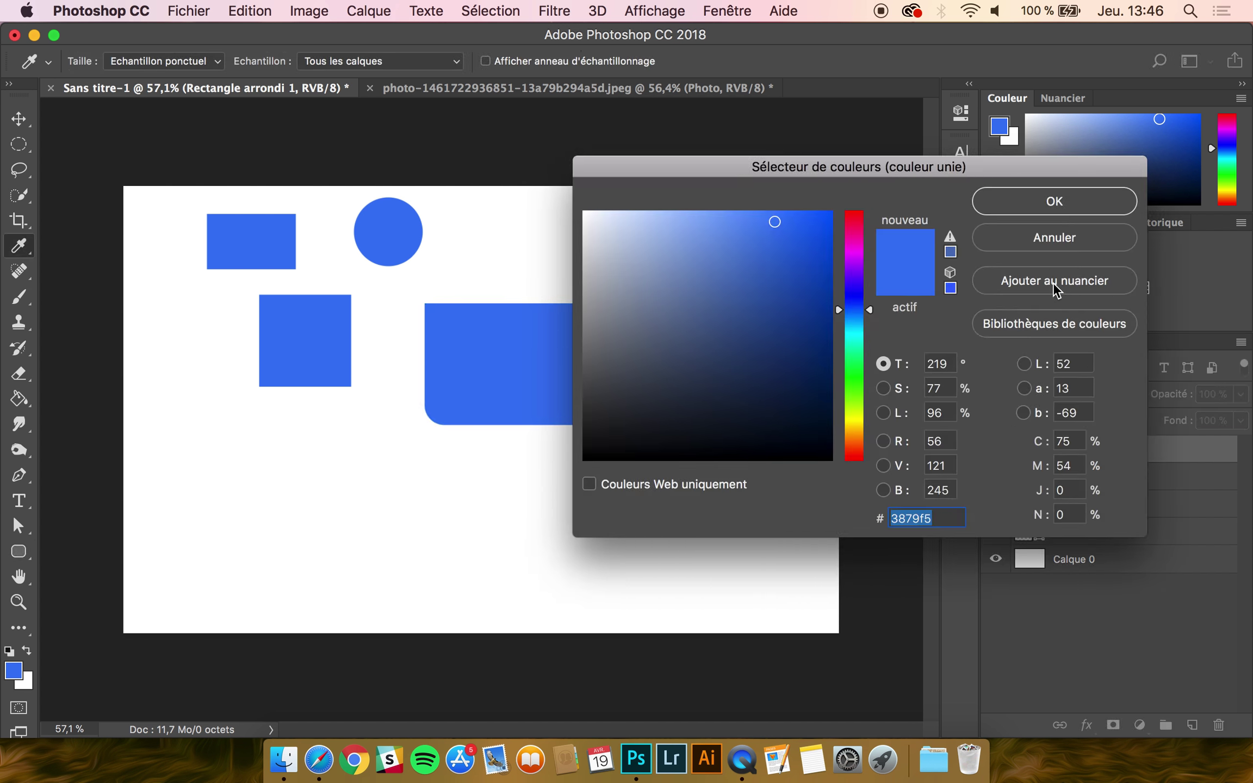
click(1050, 237)
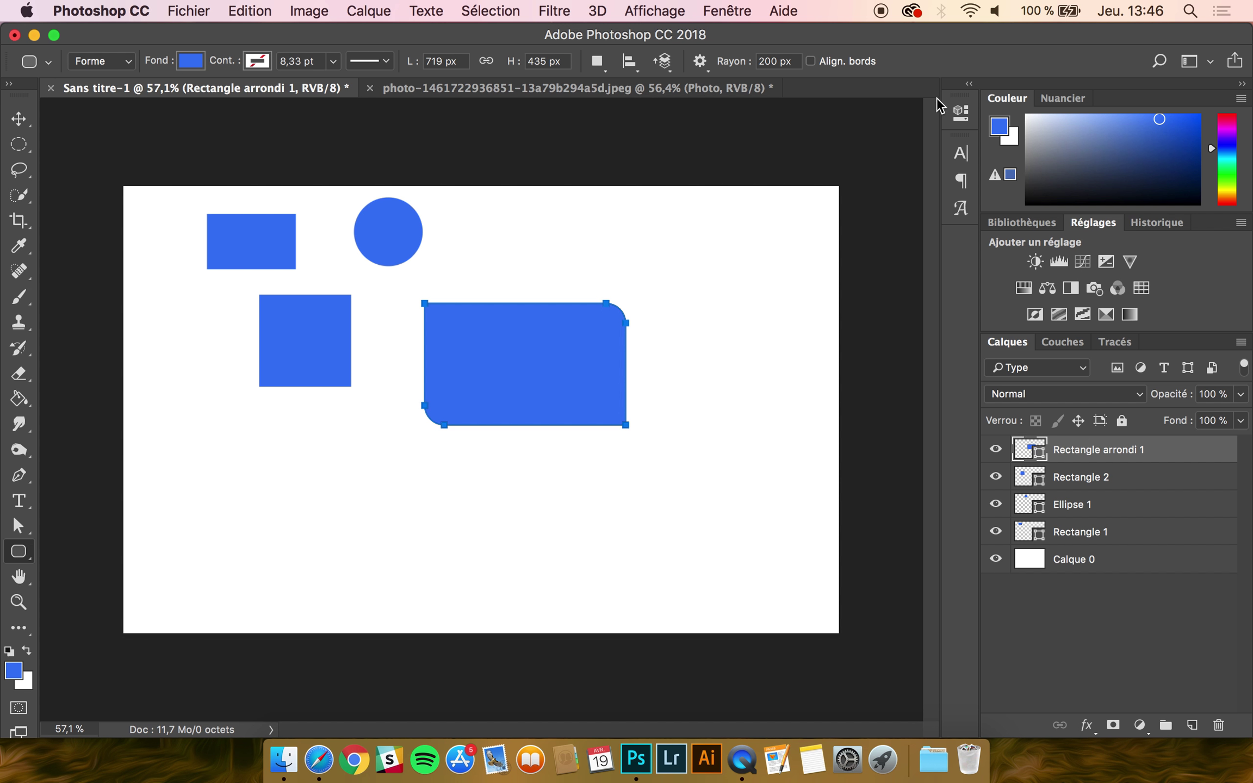
click(960, 114)
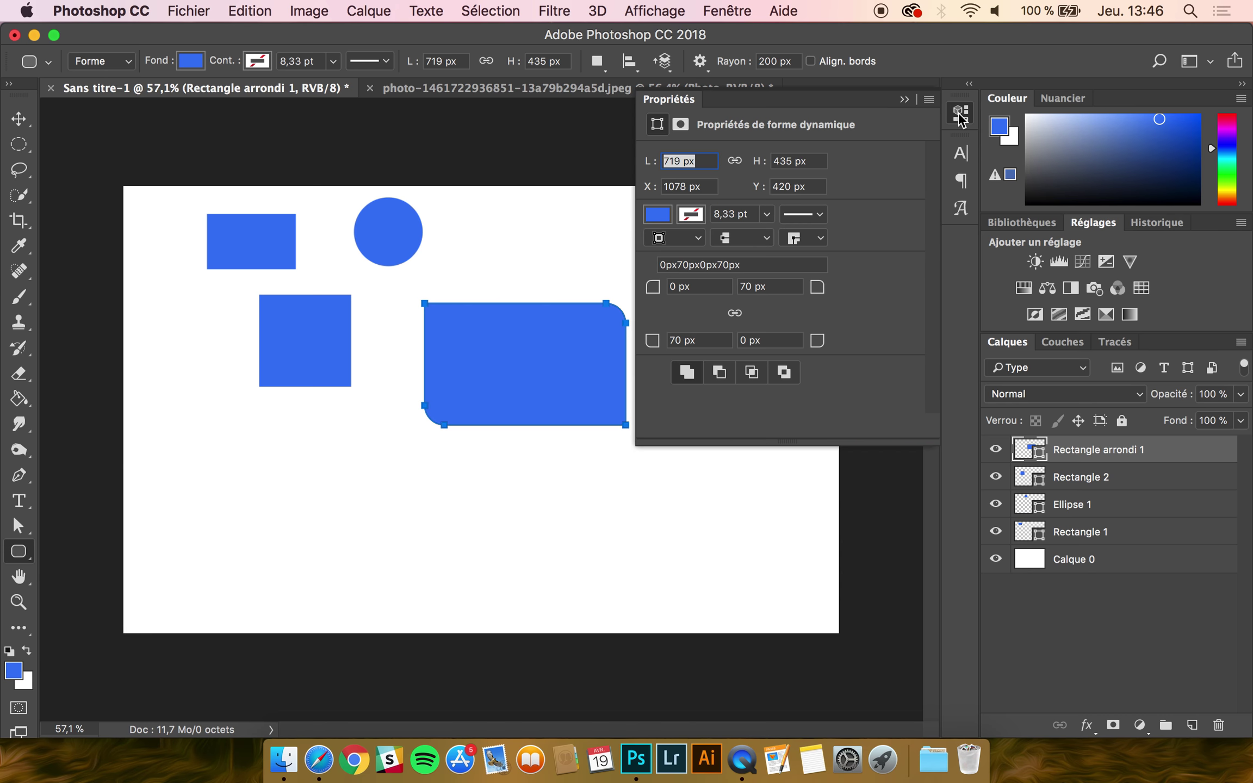
click(1101, 480)
click(1085, 506)
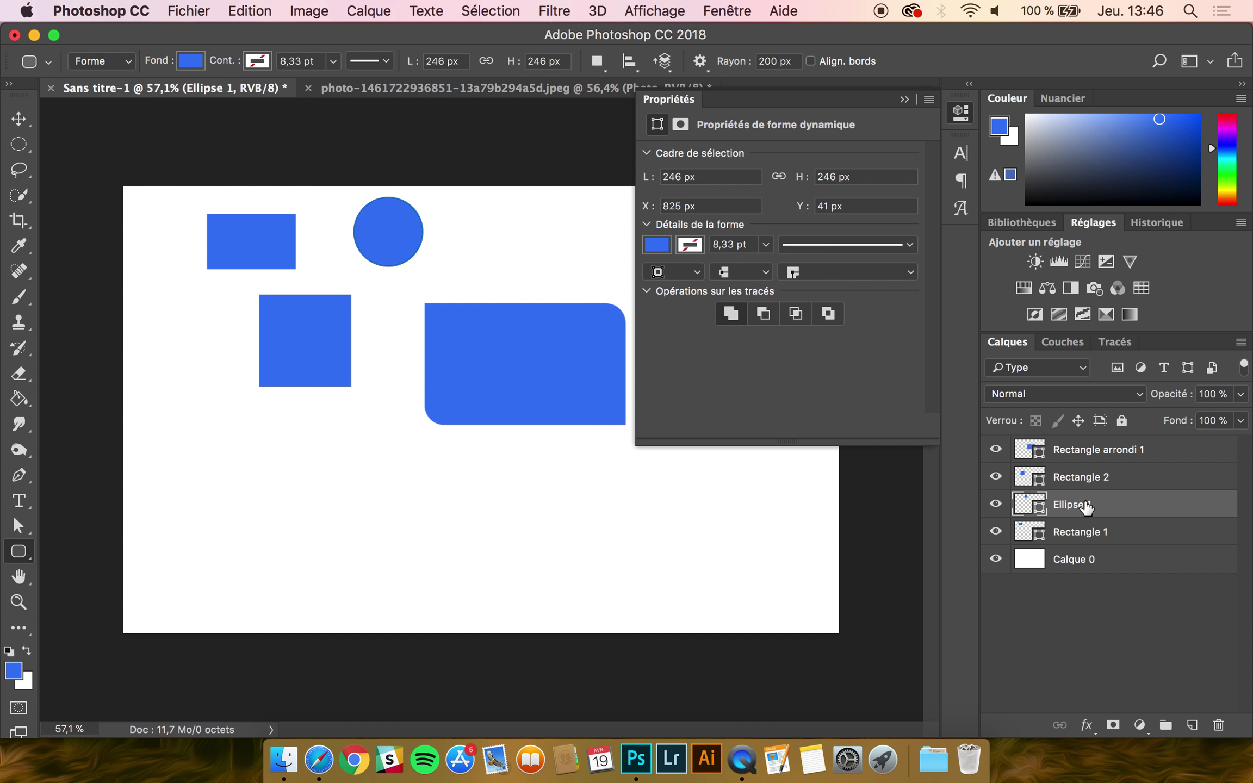
- Select the Rectangle arrondi 1 layer to view its shape properties, and collapse the properties display
click(1093, 478)
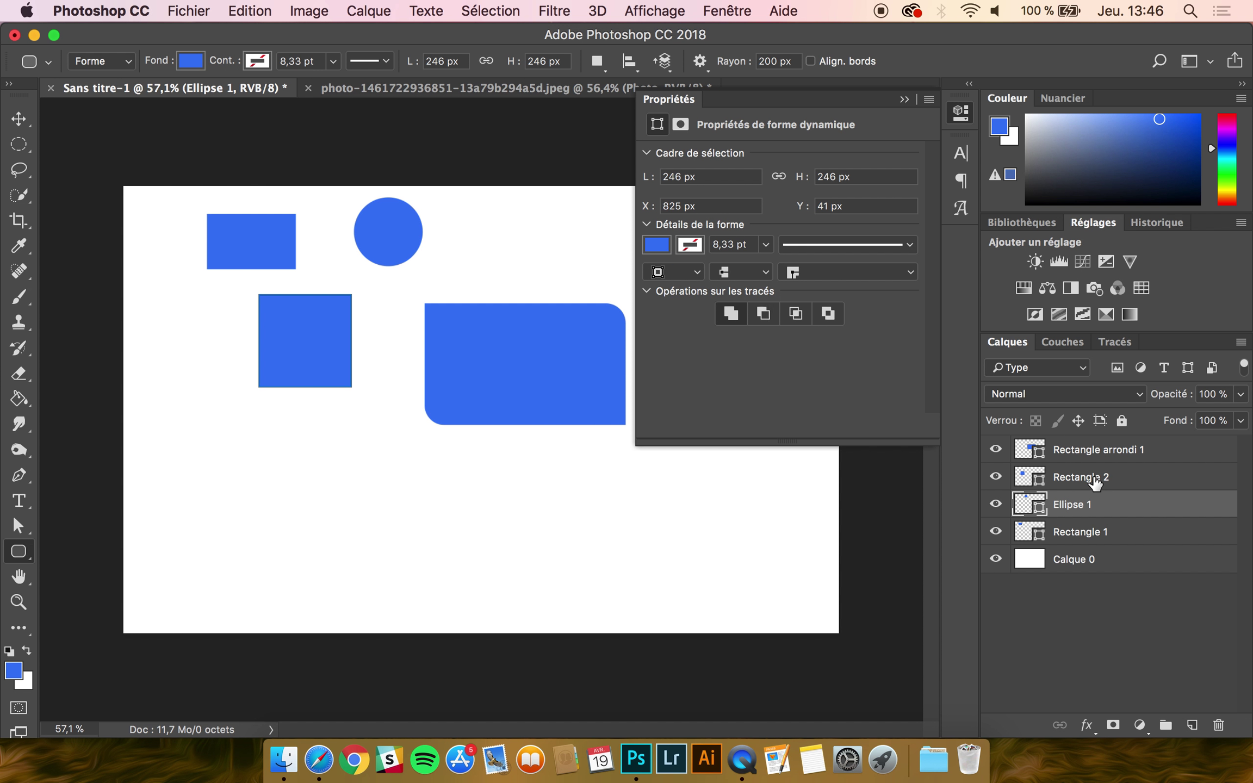
click(1098, 449)
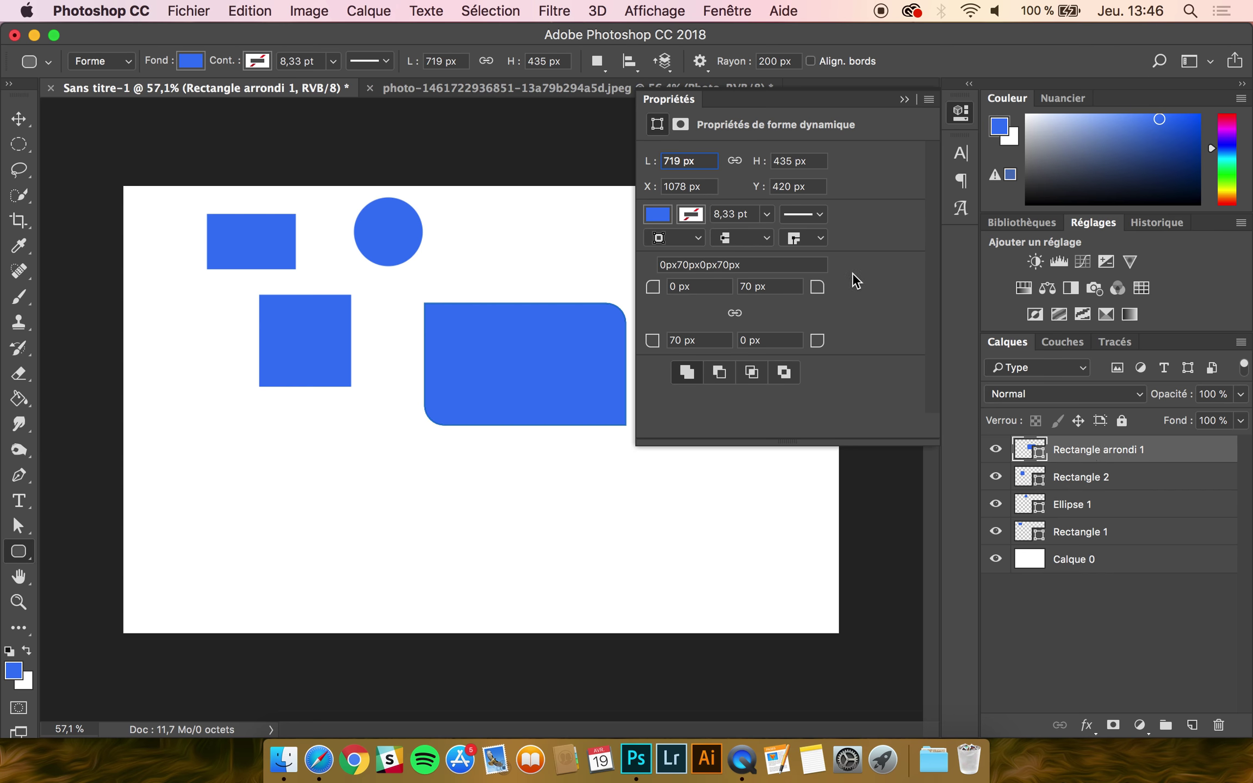
click(674, 103)
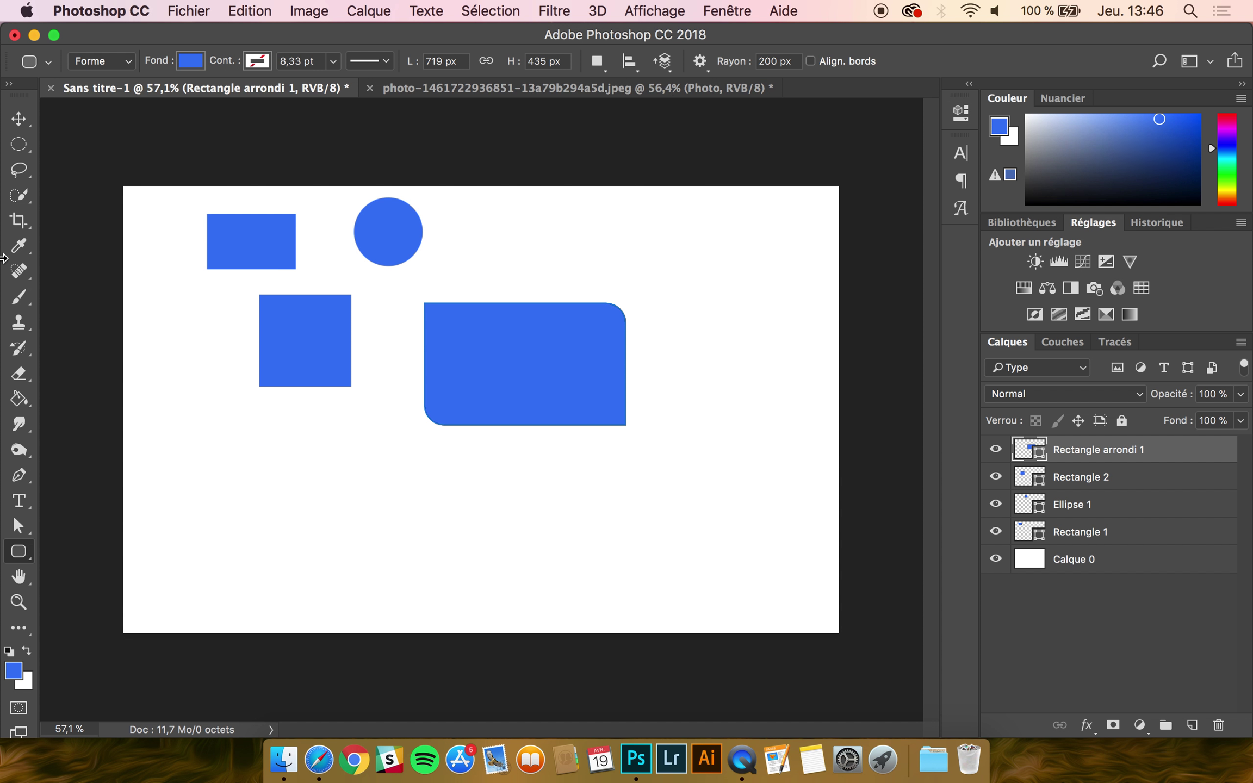
- Draw a six-sided polygon about 749 × 649 px overlapping the lower part of the blue square
click(17, 546)
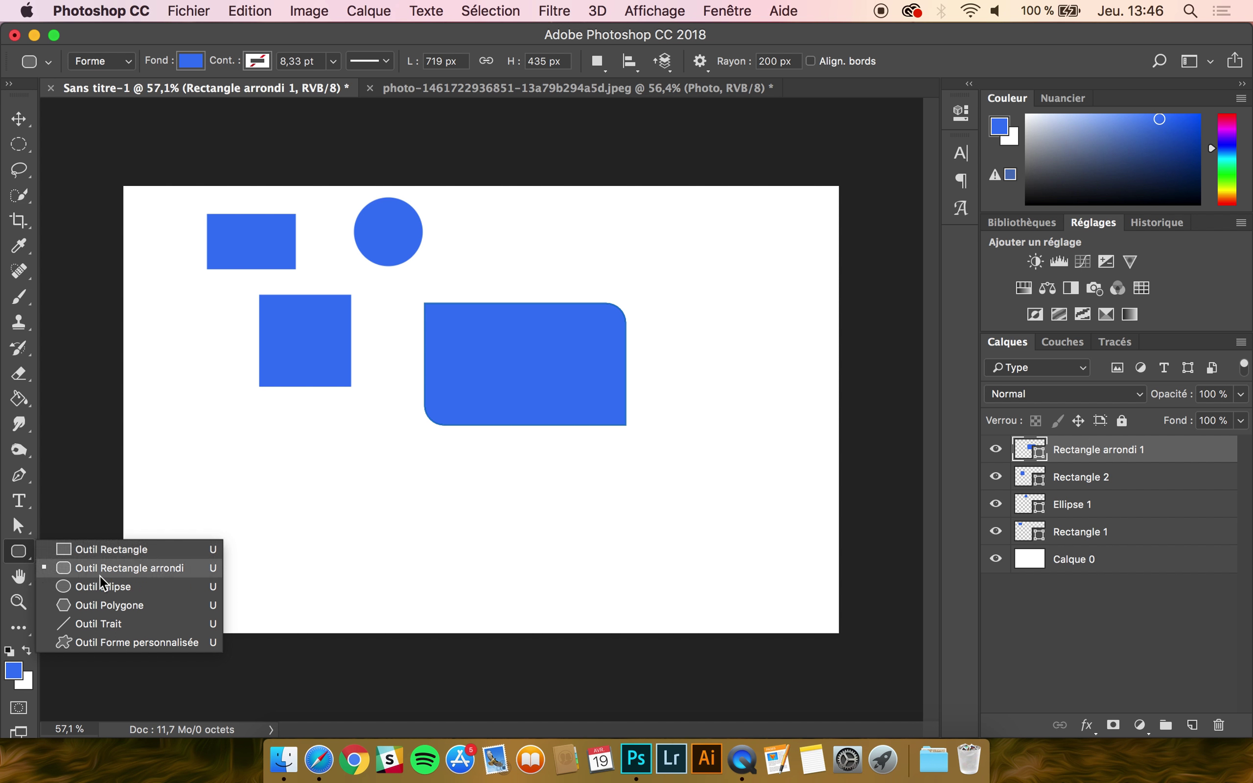
click(111, 605)
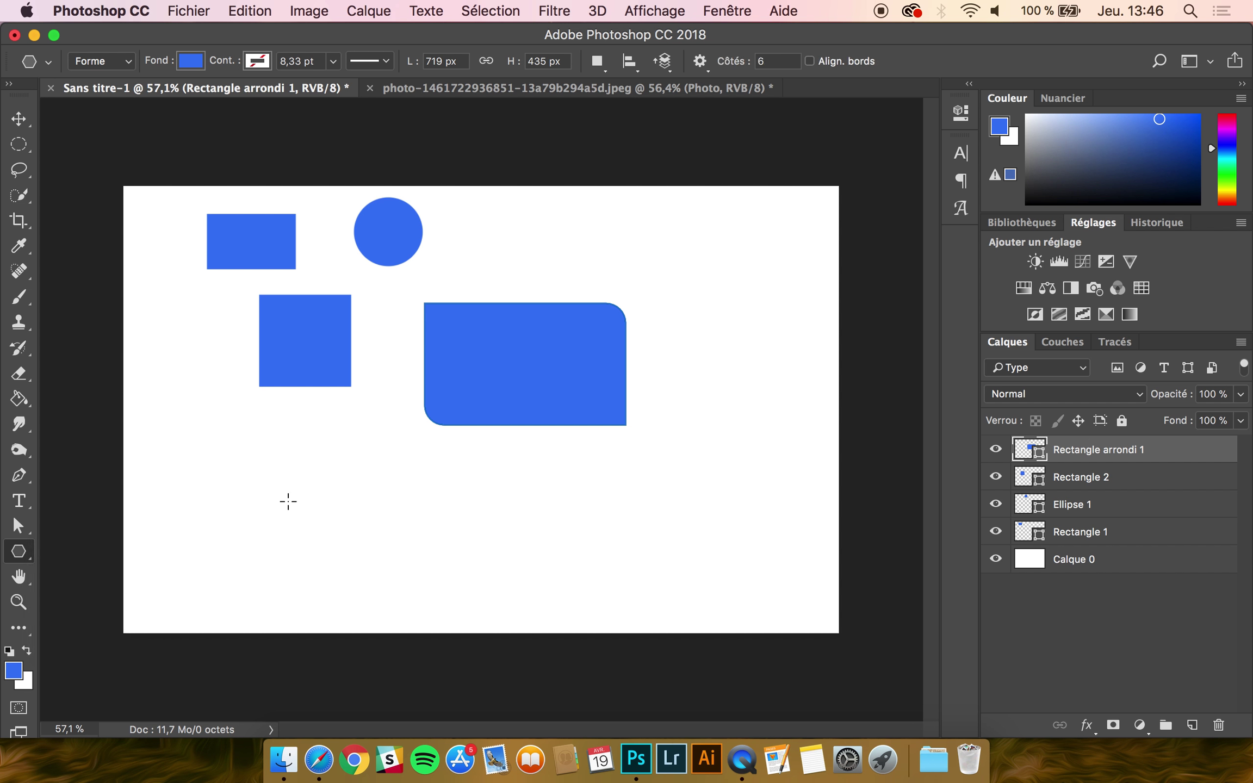
drag(276, 443, 381, 462)
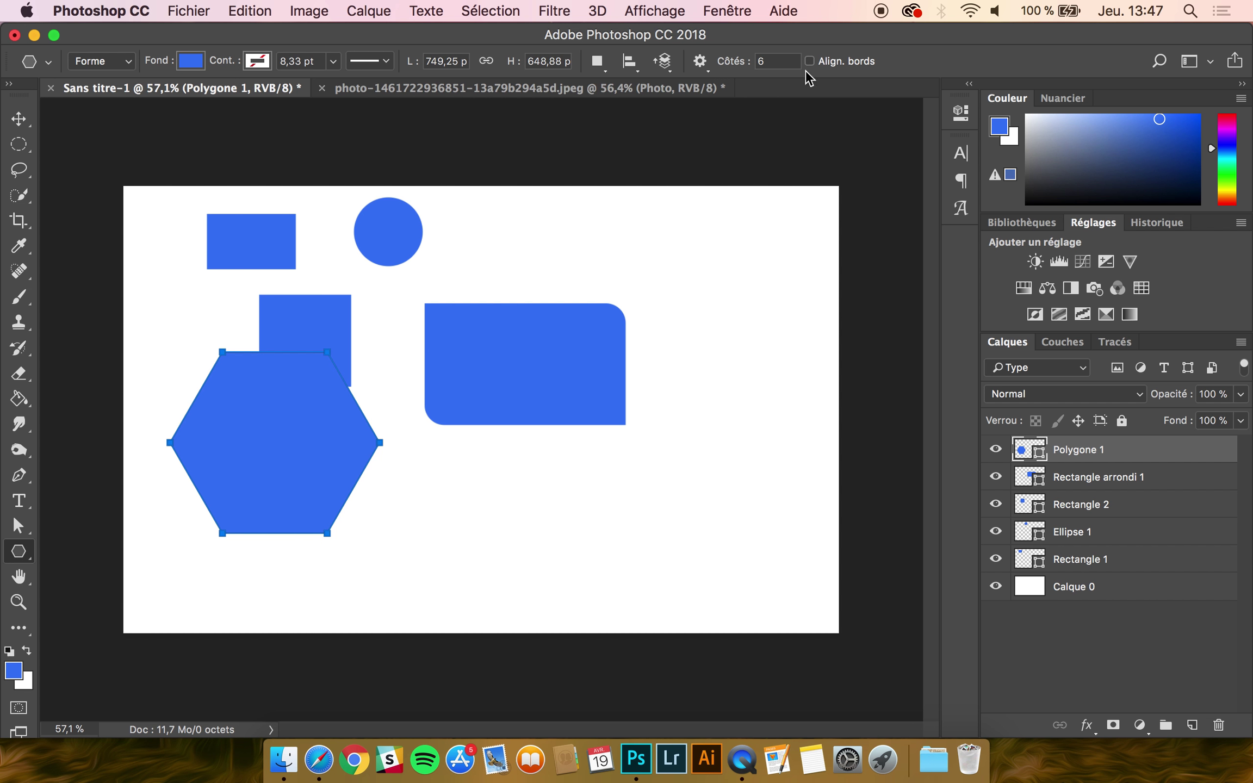
- Draw a three-sided polygon about 194 × 196 px near the canvas's upper-right corner and a ten-sided one about 378 × 372 px below it
click(761, 61)
text(4)
key(BackSpace)
text(3)
drag(713, 248, 702, 282)
drag(771, 59, 598, 60)
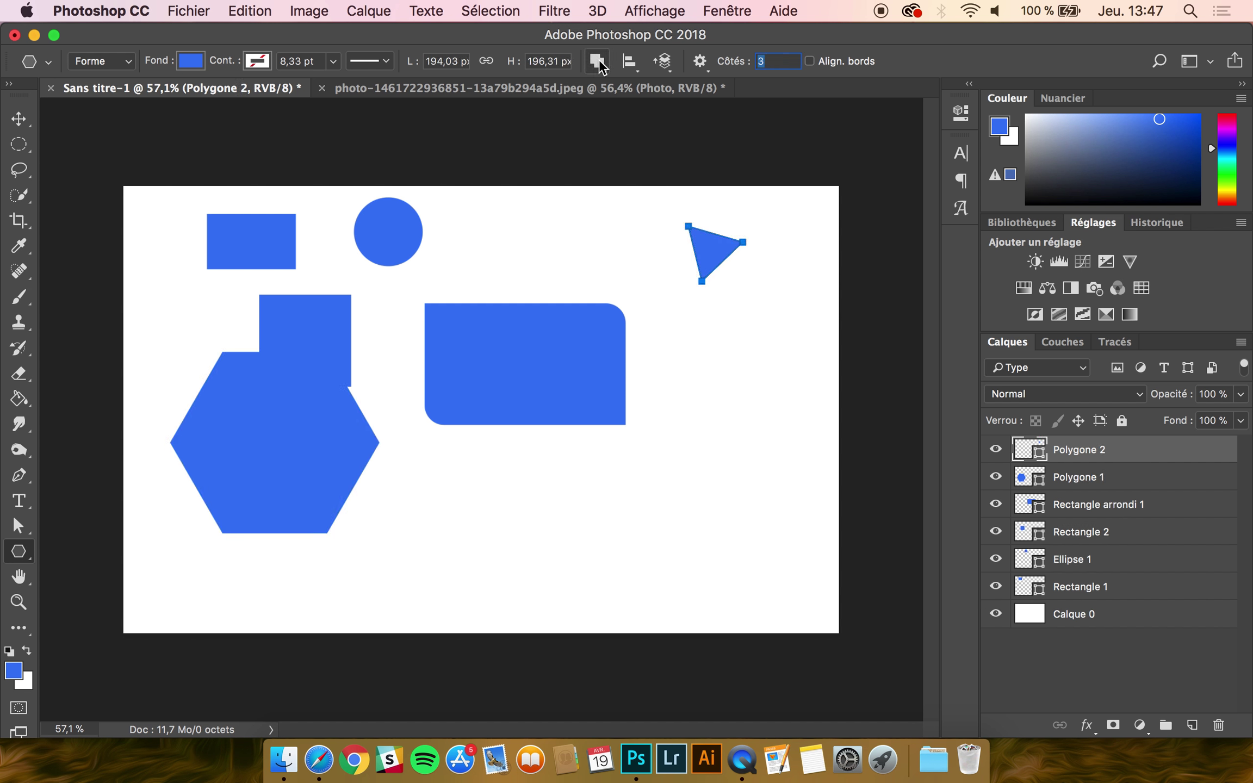
drag(715, 344, 696, 395)
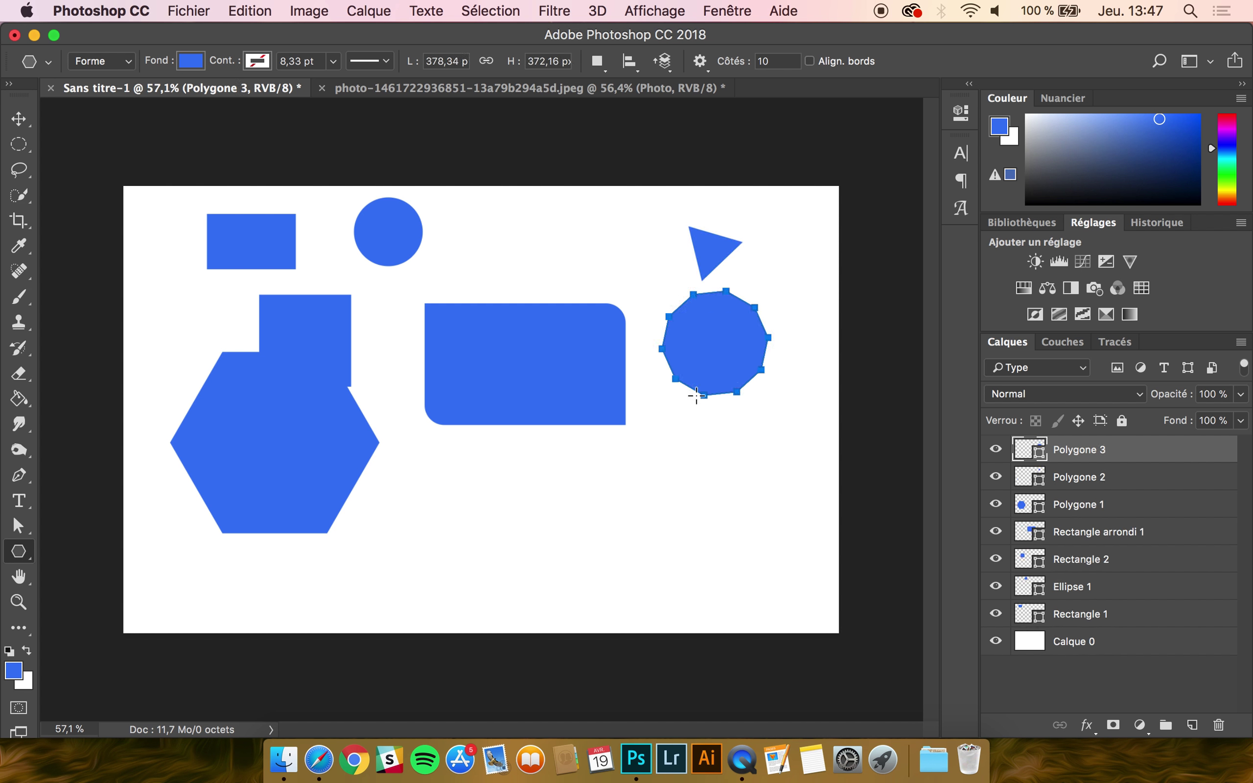
- Draw two 20 px thick lines: a horizontal one about 1080 px long below the rounded rectangle and a vertical one about 750 px long beside it
click(18, 551)
click(103, 623)
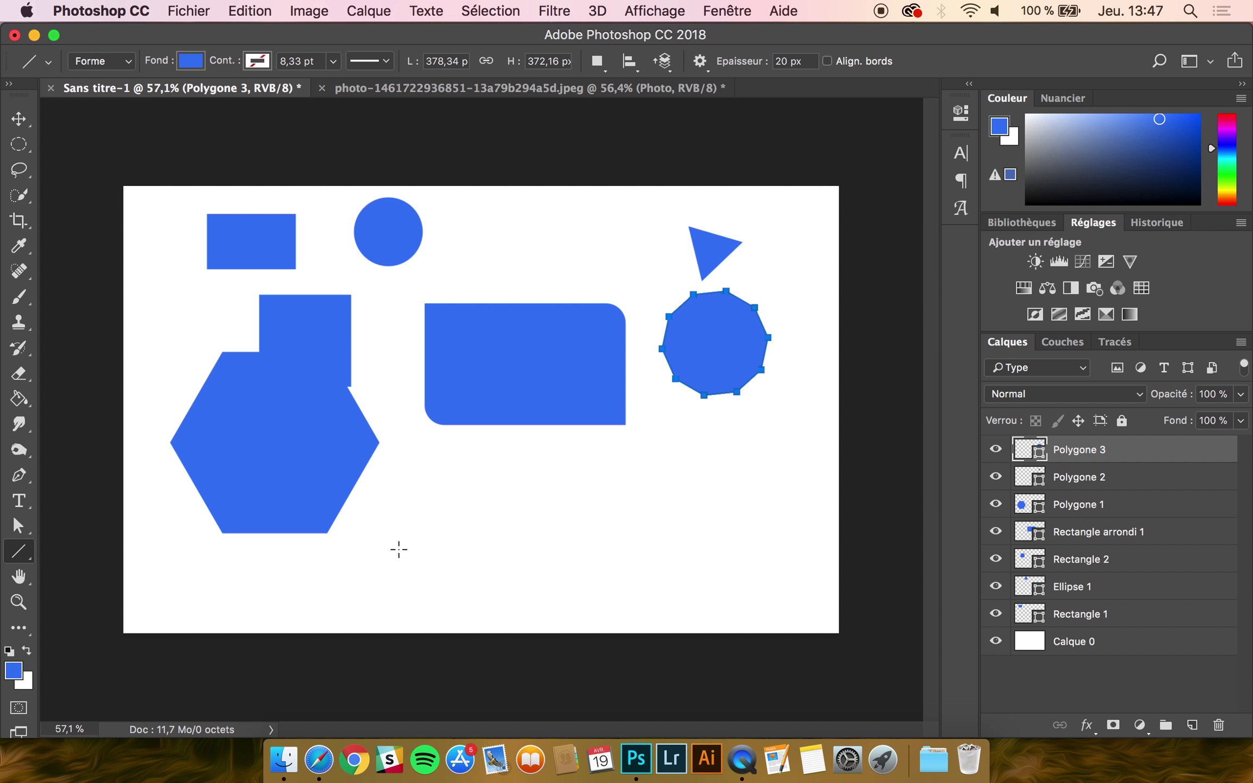
mouse_move(429, 505)
mouse_down()
mouse_move(674, 509)
mouse_move(694, 566)
mouse_move(641, 609)
mouse_move(554, 570)
mouse_move(674, 546)
mouse_move(731, 504)
mouse_up()
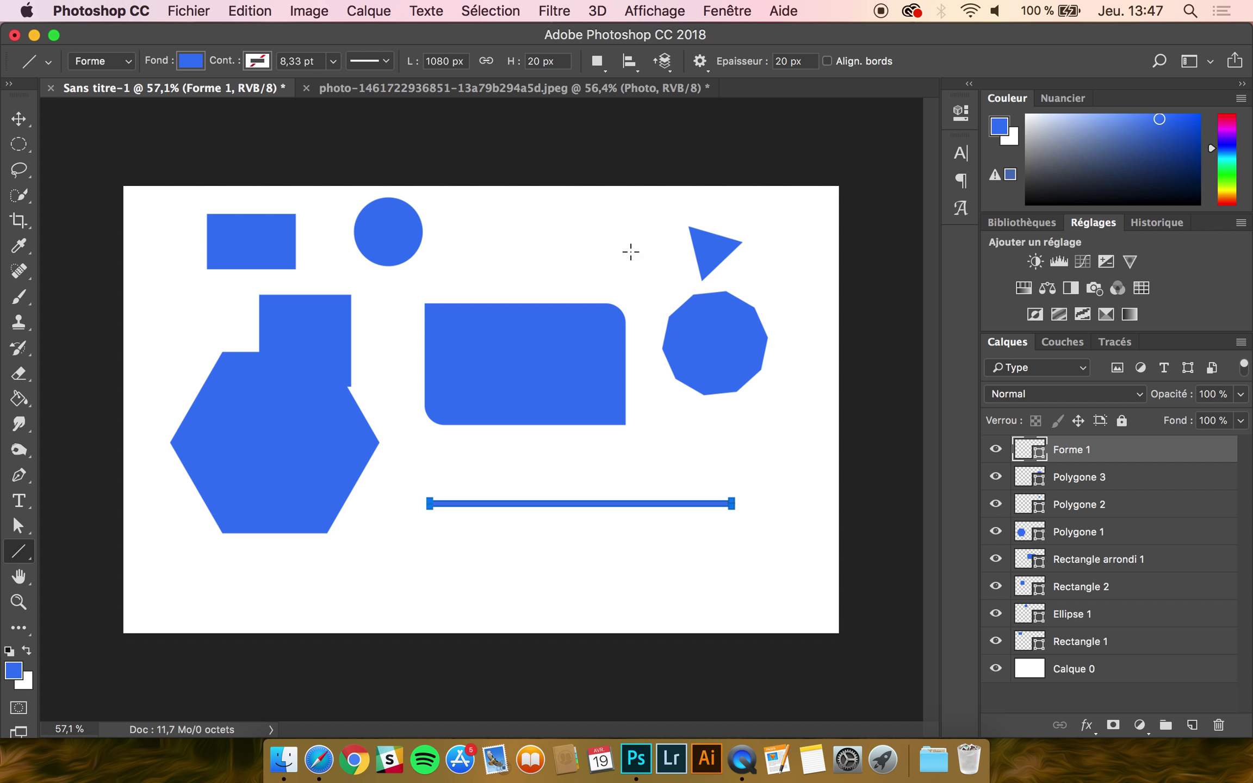
drag(643, 225, 643, 435)
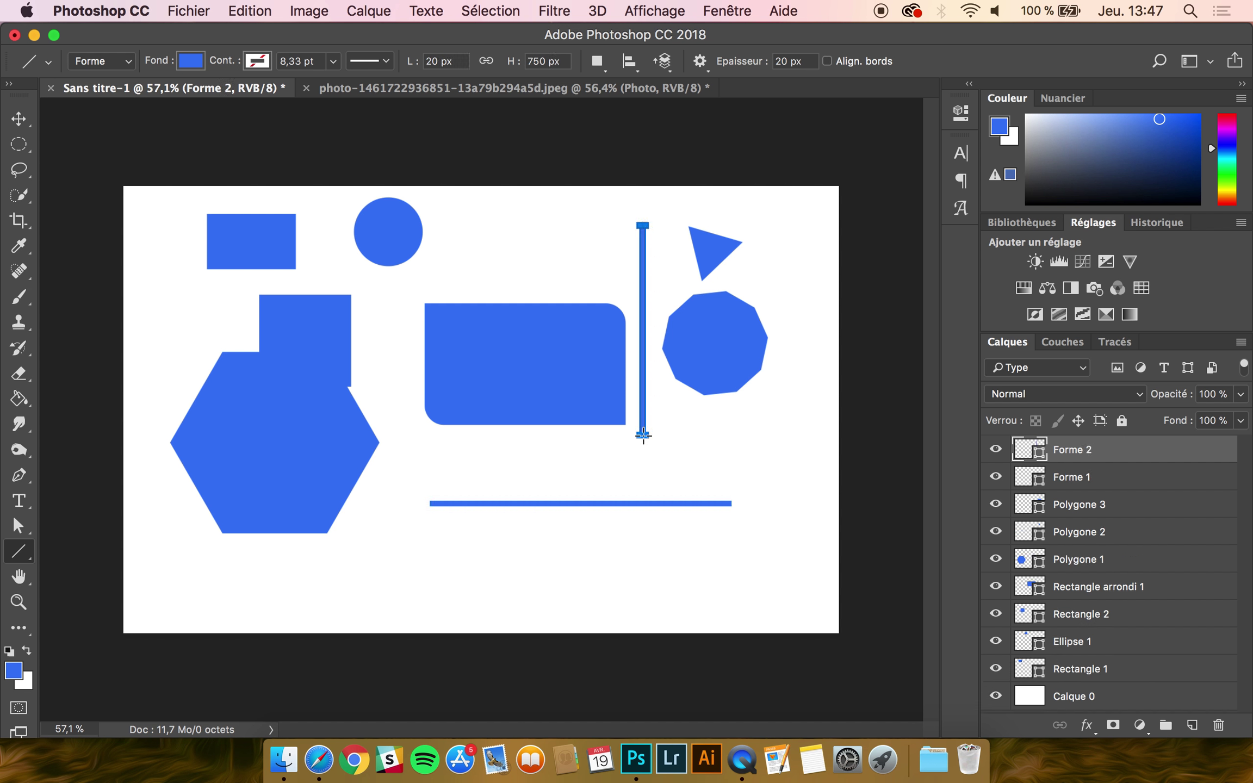
- Draw a diagonal line across the horizontal one, give it a black 9,64 pt outline, and view its fill colour choices
mouse_move(745, 460)
mouse_down()
mouse_move(609, 457)
mouse_move(468, 541)
mouse_move(387, 558)
mouse_up()
click(333, 62)
click(325, 83)
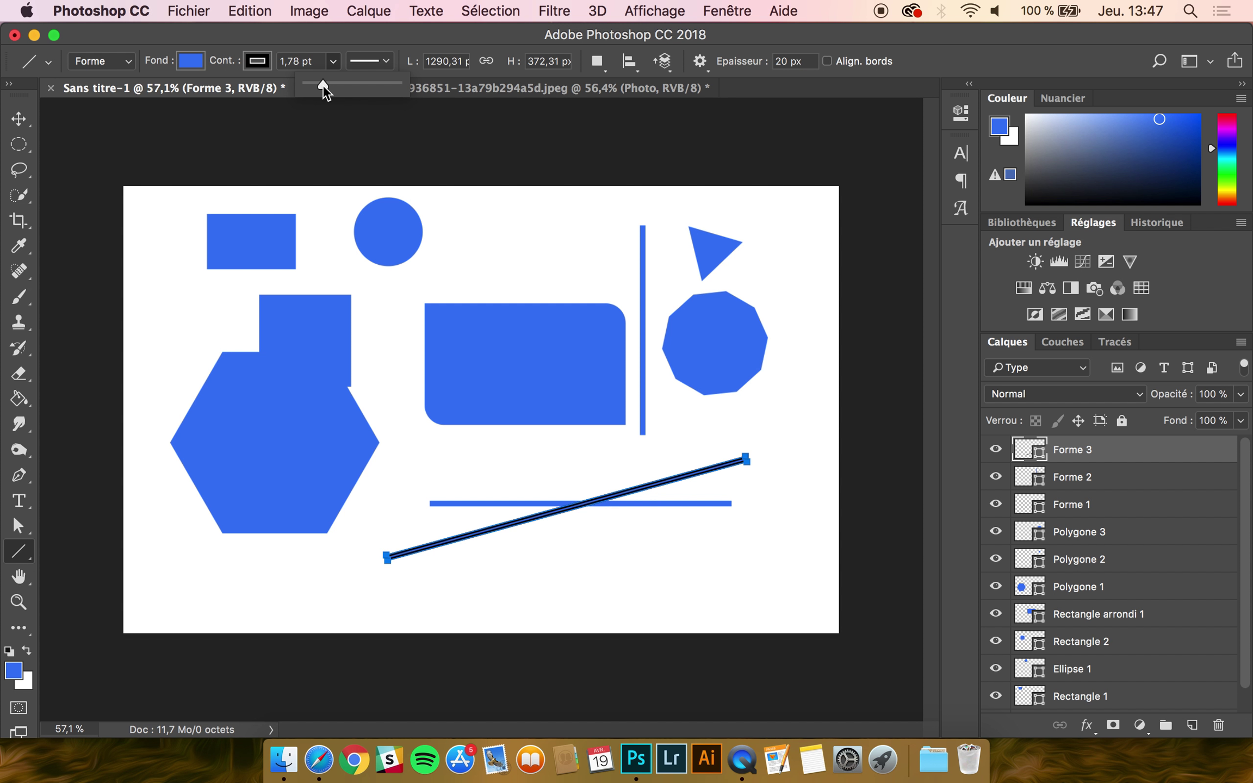
click(191, 61)
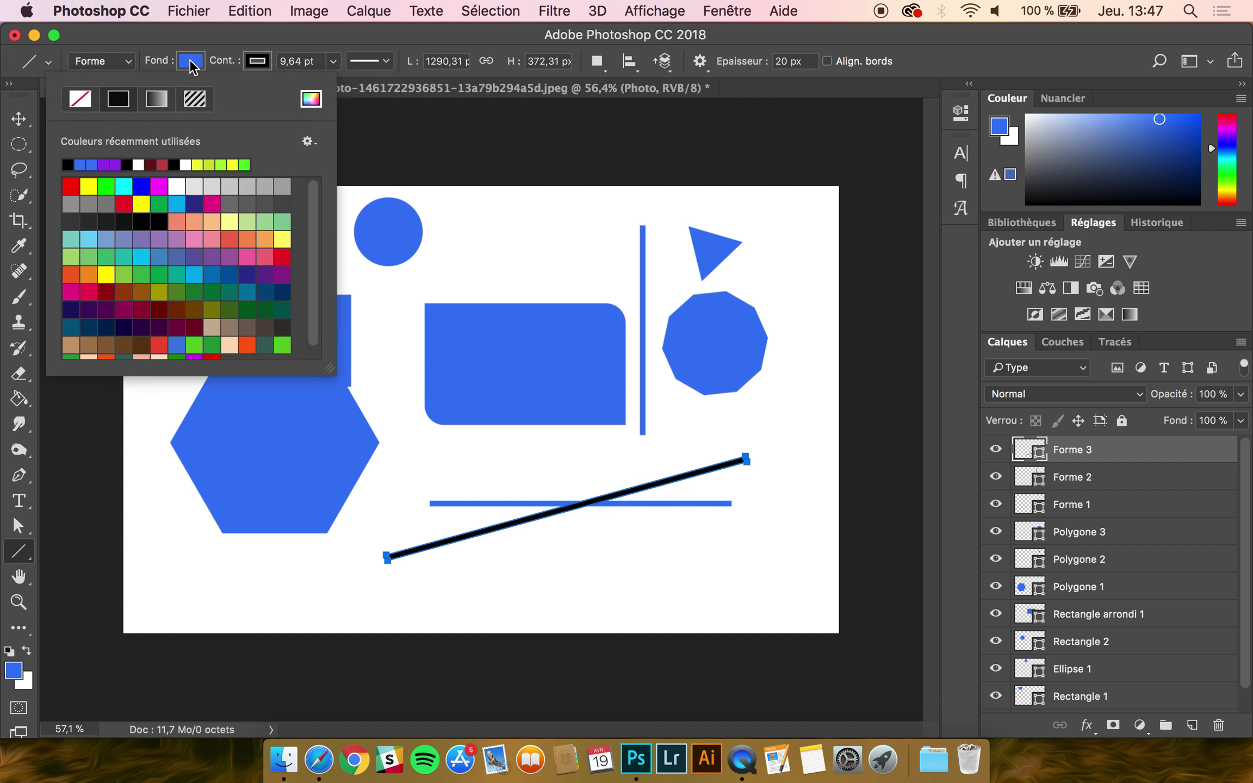
click(191, 62)
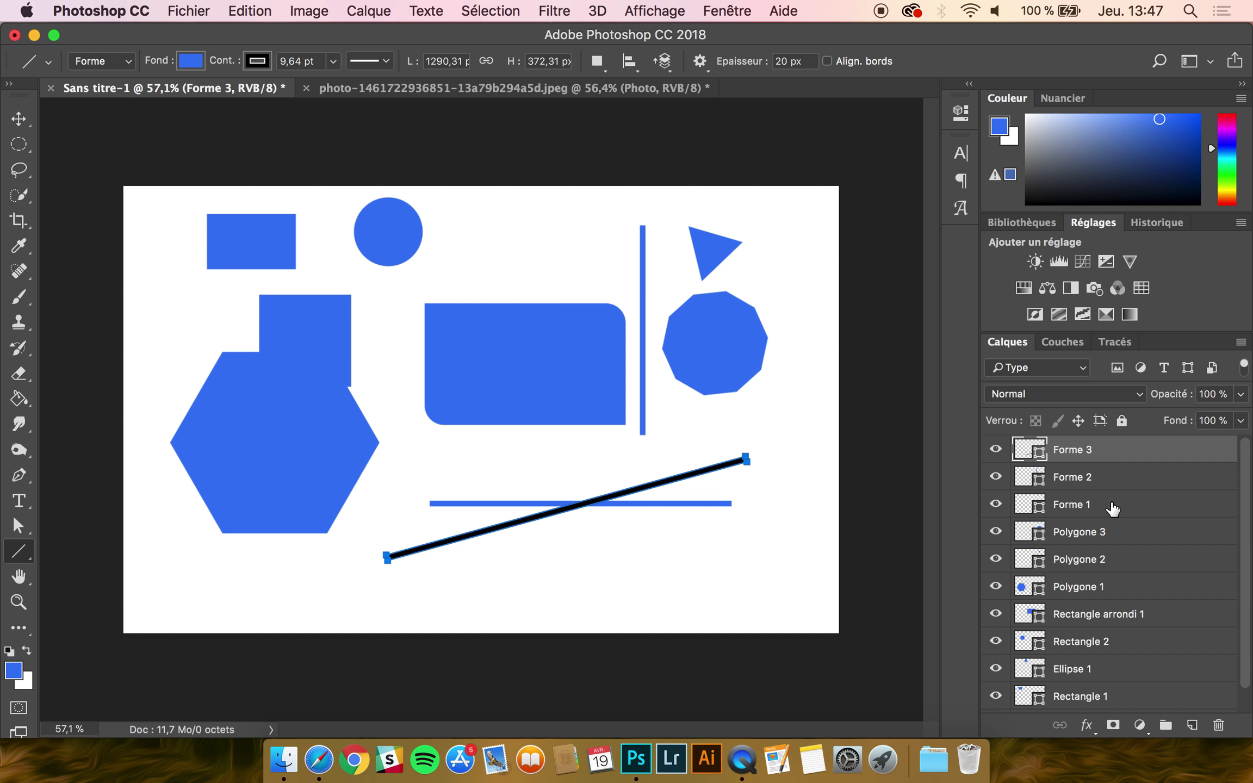
- Change the fill colour of the hexagon (Polygone 1) to purple
click(1104, 611)
click(1096, 589)
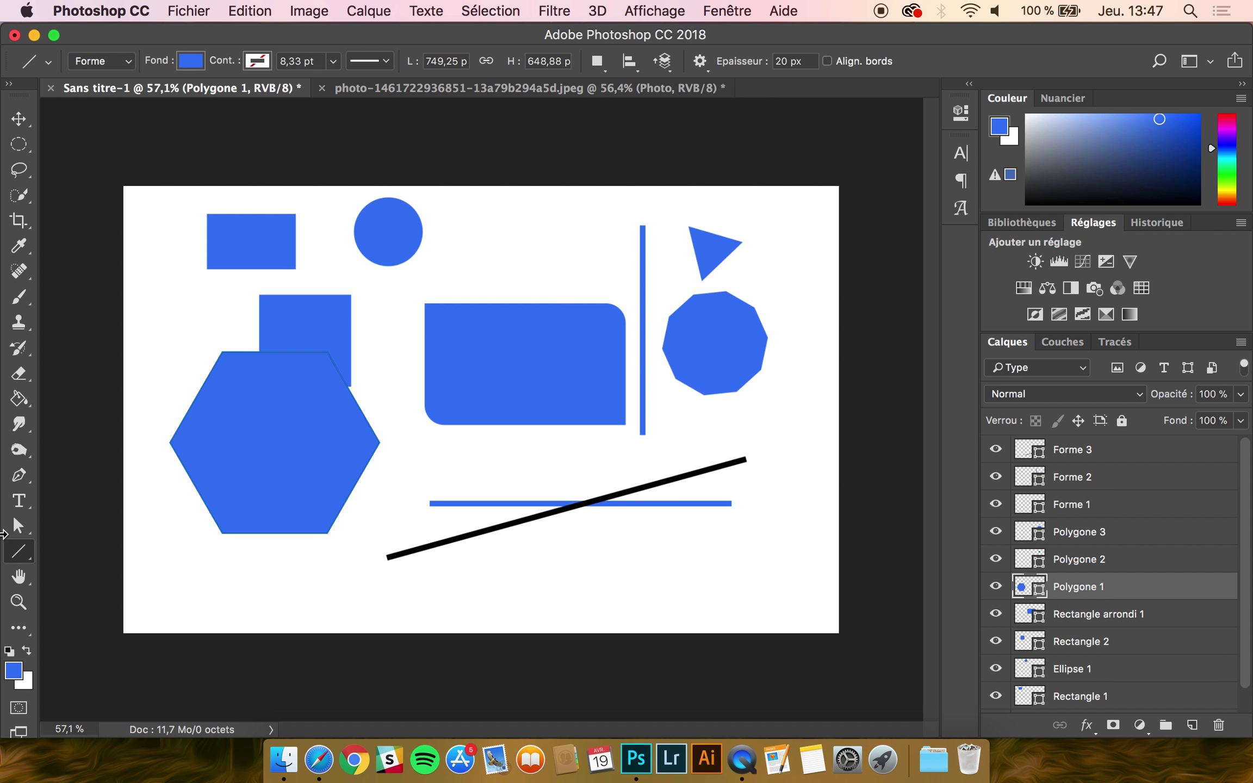
click(188, 65)
click(184, 259)
click(209, 255)
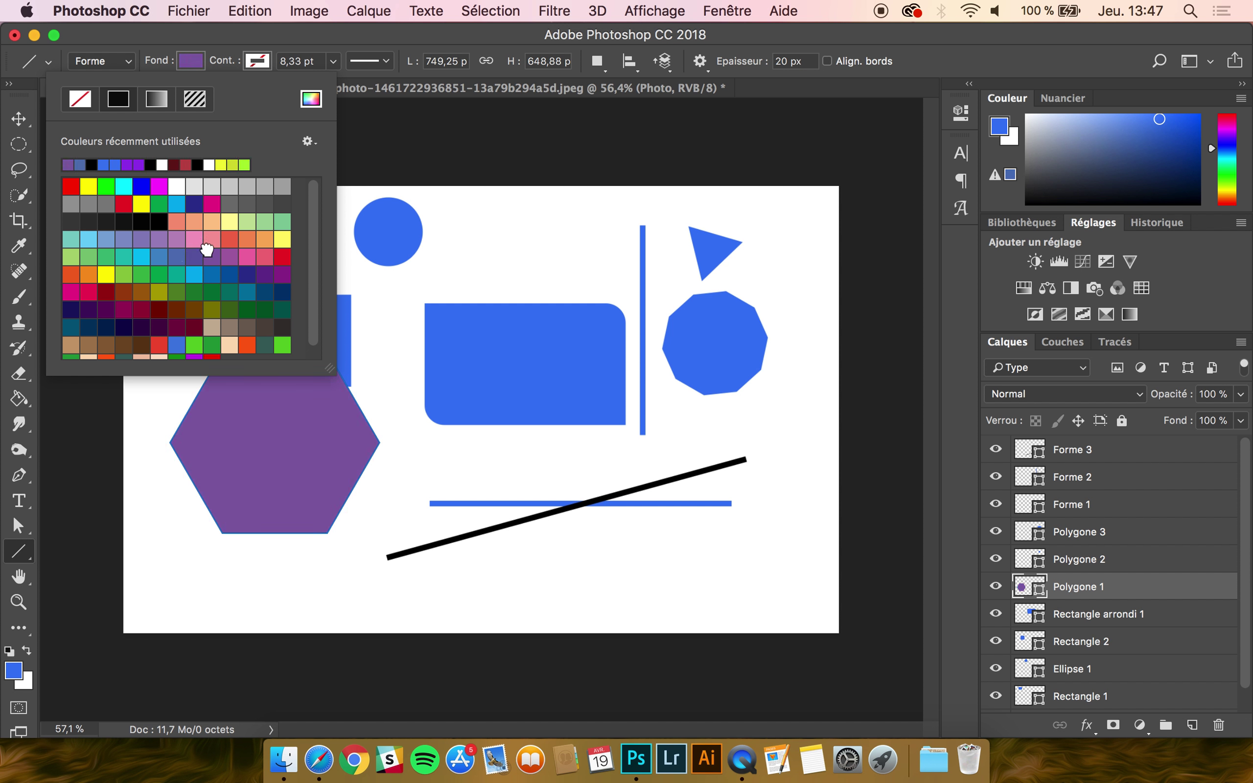
- Give the hexagon a black outline about 3,74 pt thick
click(258, 62)
click(210, 225)
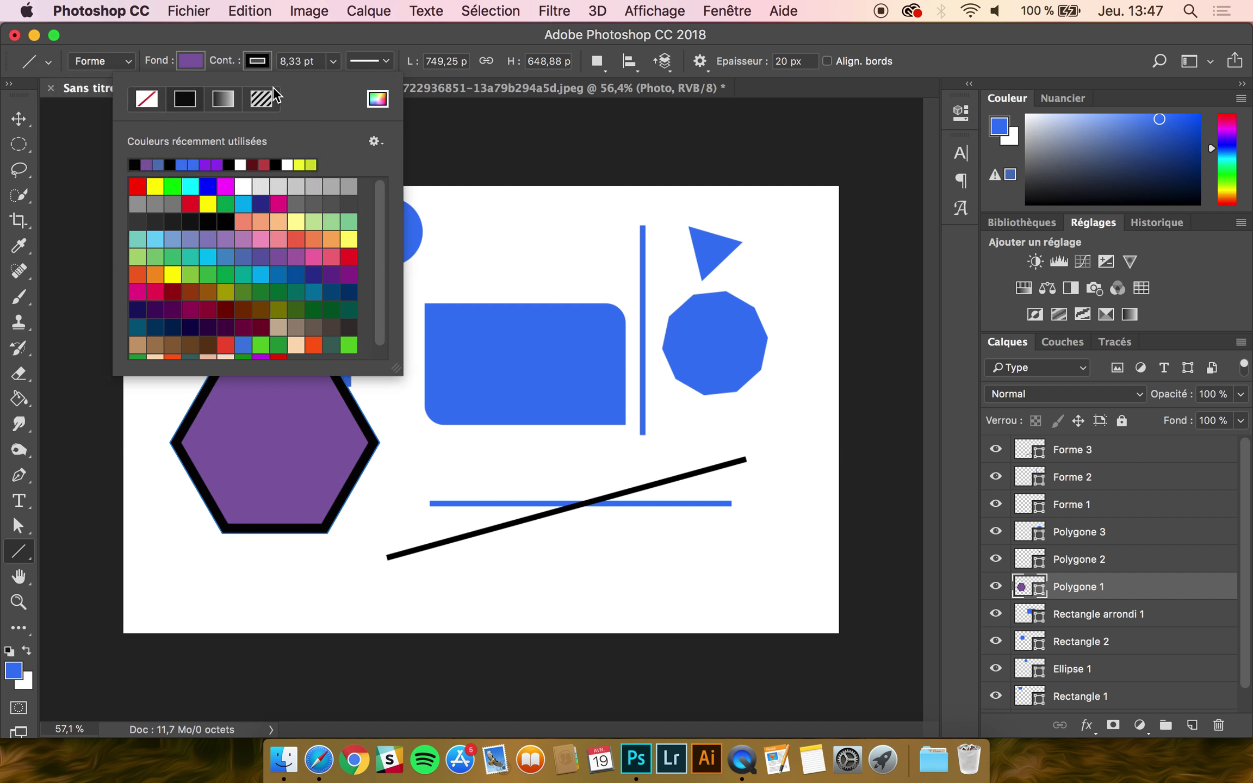
click(333, 61)
drag(327, 81, 326, 82)
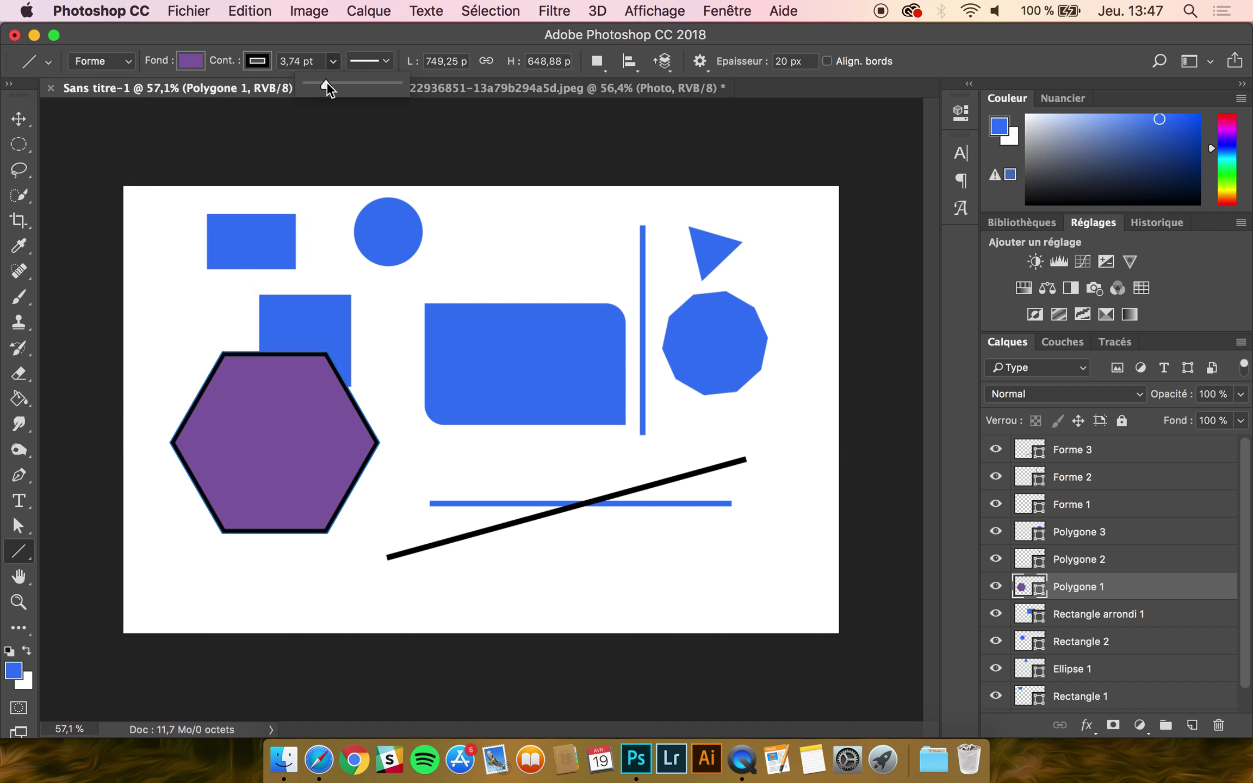
click(17, 128)
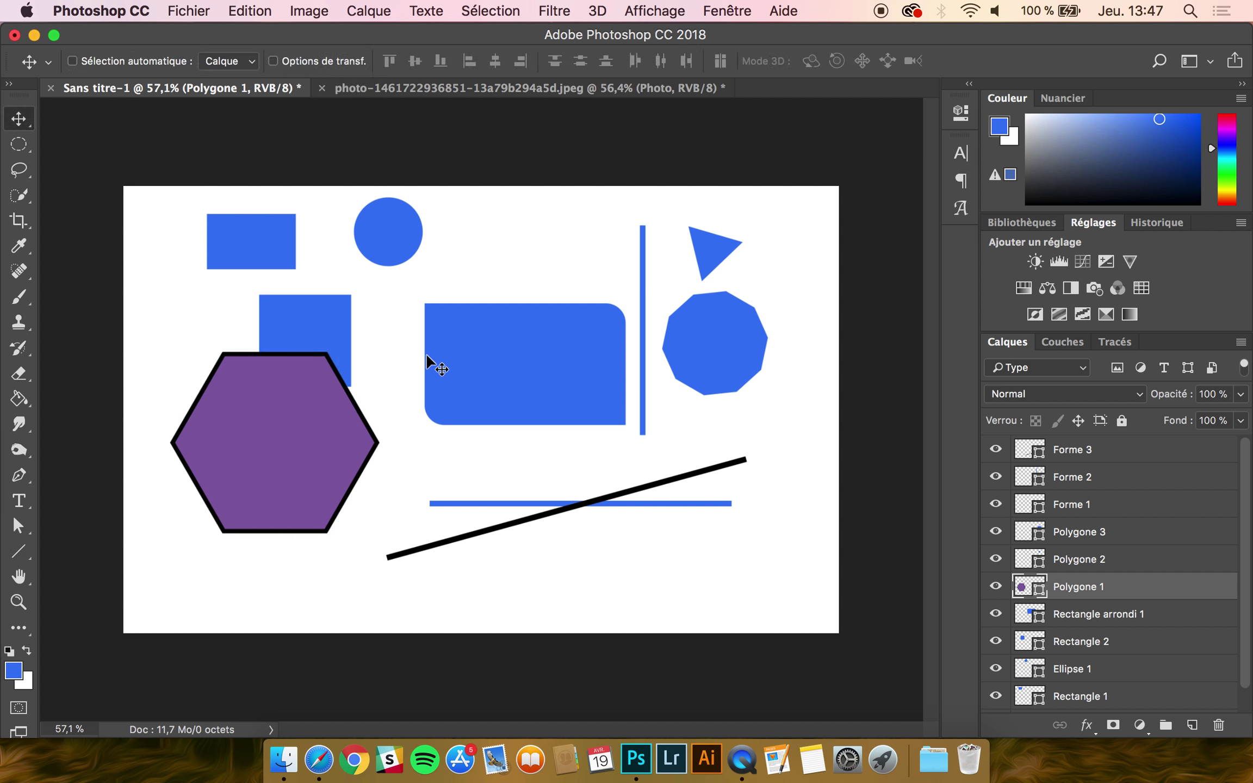
- Draw a right-pointing arrow custom shape about 648 × 232 px below the horizontal line, using the second arrow preset
click(1079, 461)
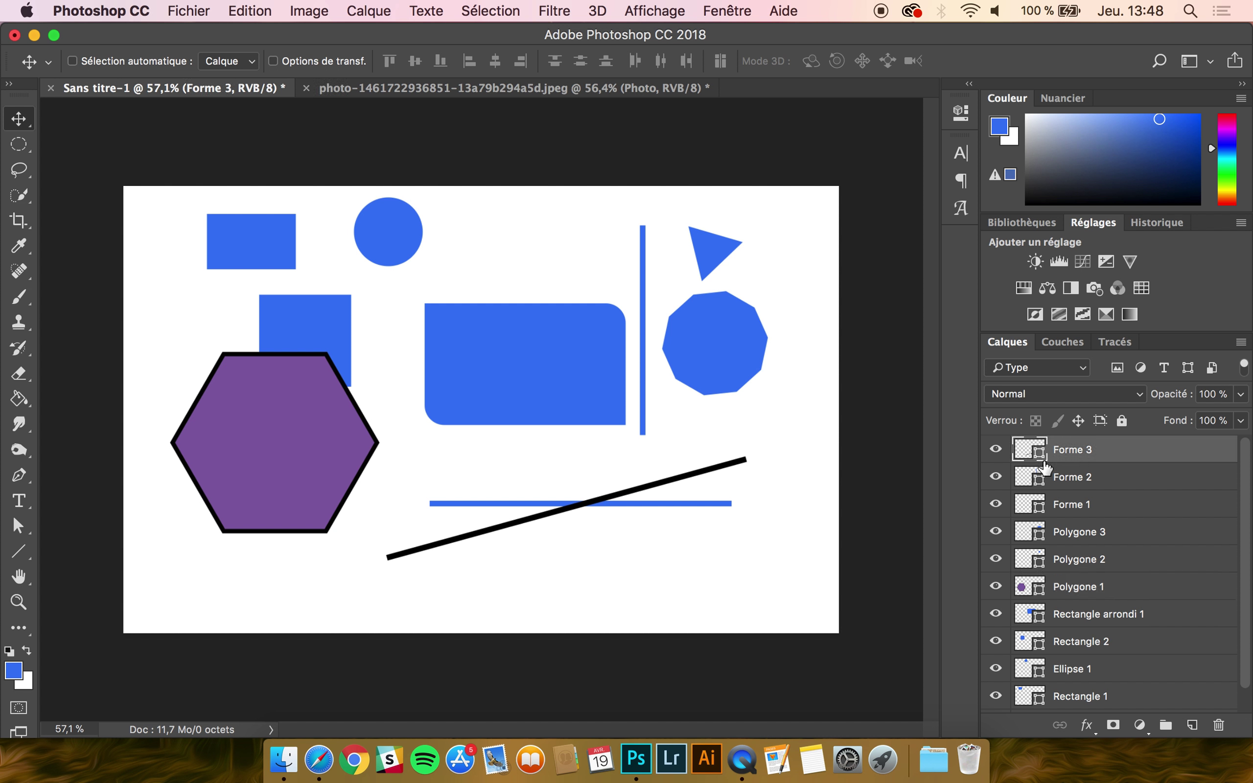
click(26, 547)
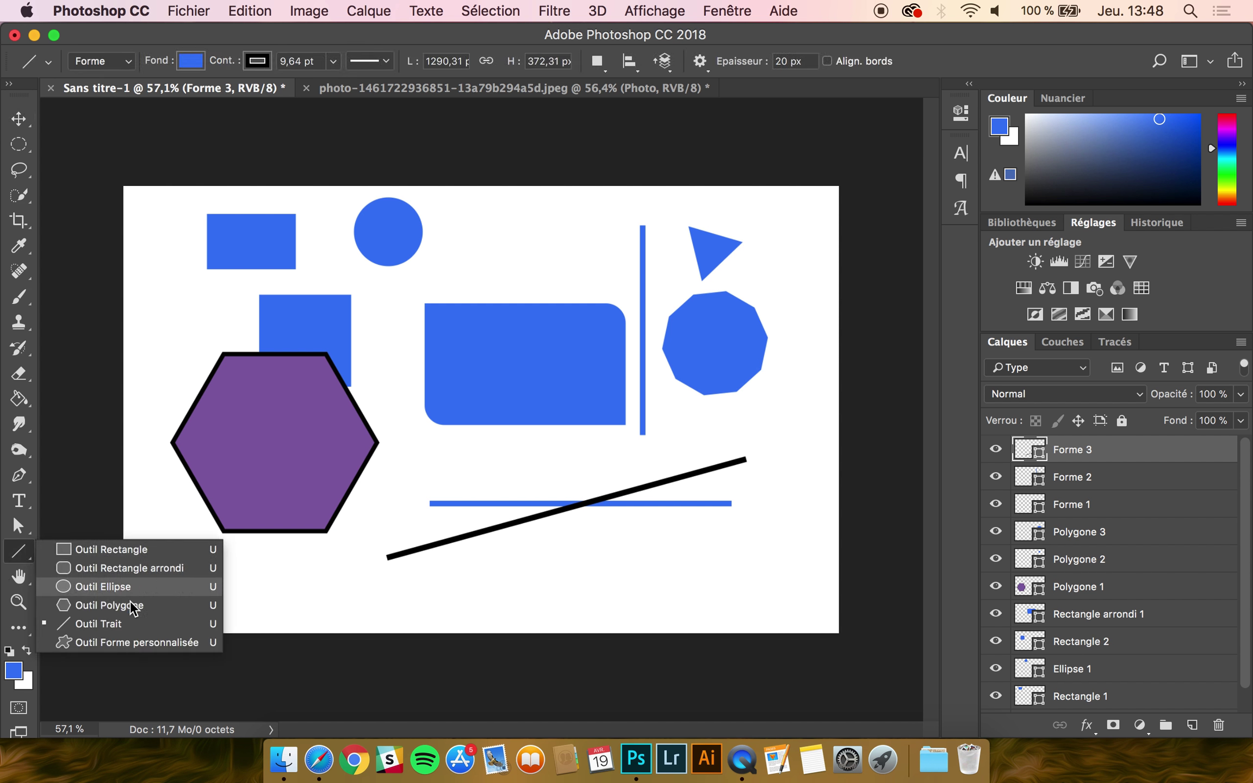
click(110, 643)
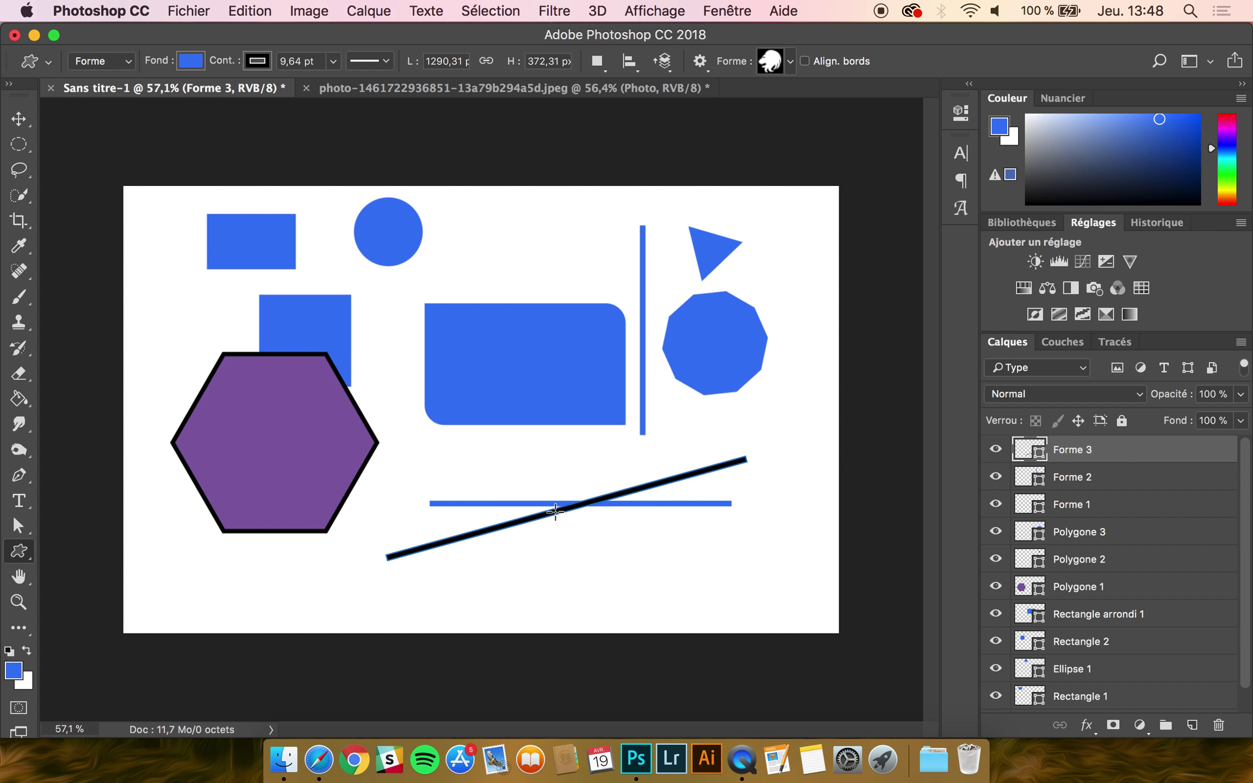
click(791, 62)
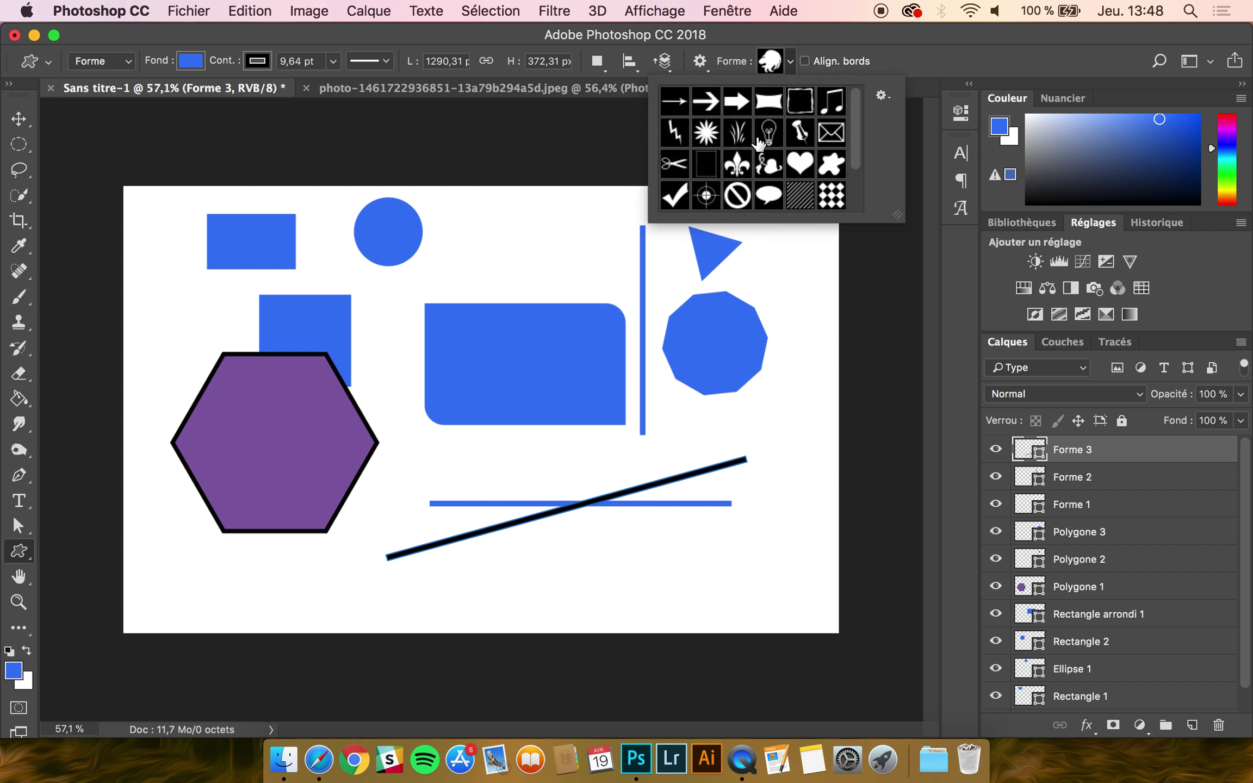
click(712, 103)
drag(489, 578, 671, 513)
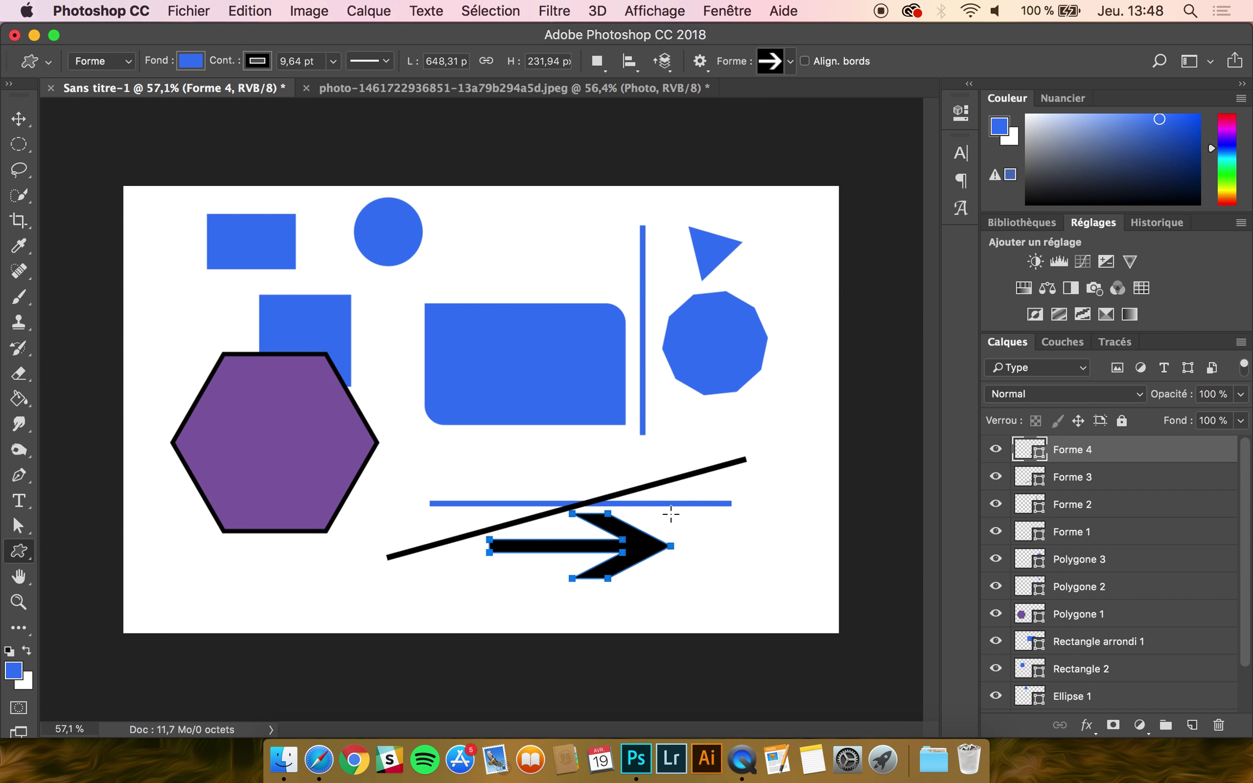
- Draw a lion's-head custom shape about 257 × 254 px above the rounded rectangle and move it towards the vertical line
click(790, 61)
scroll(783, 146, down, 3)
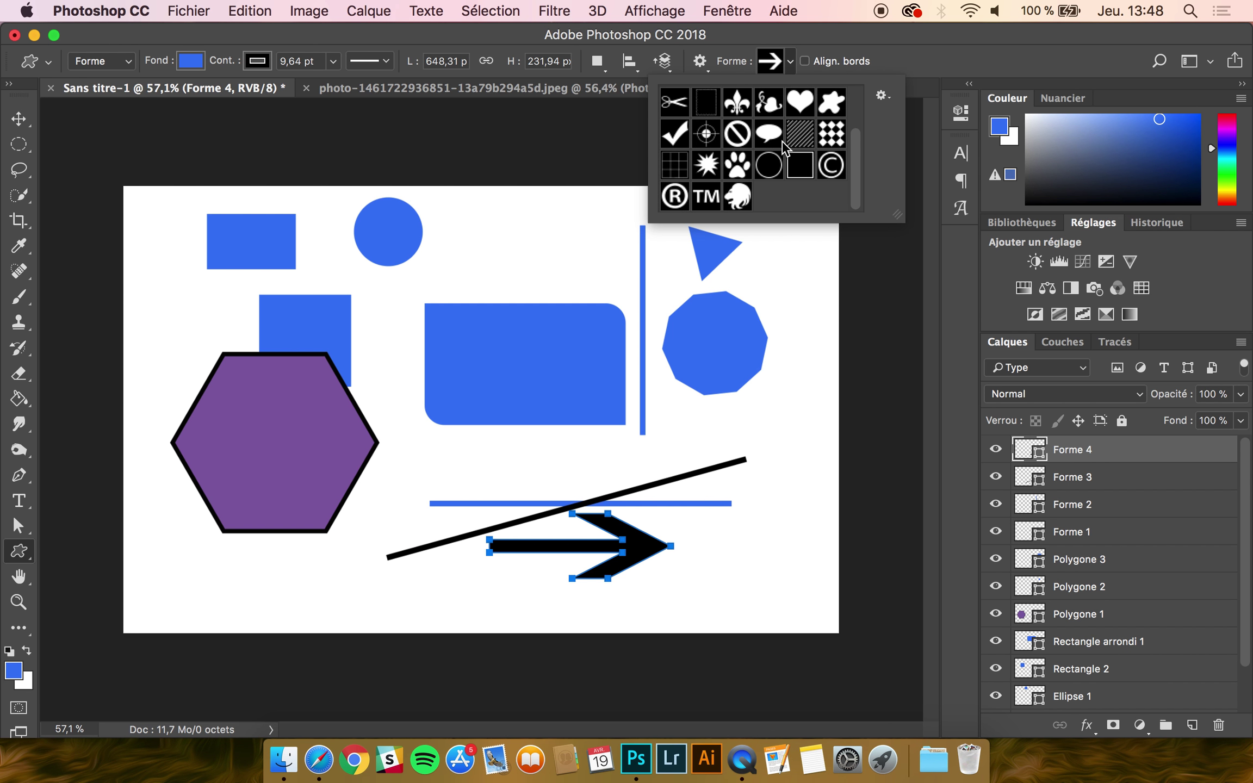
scroll(783, 145, up, 2)
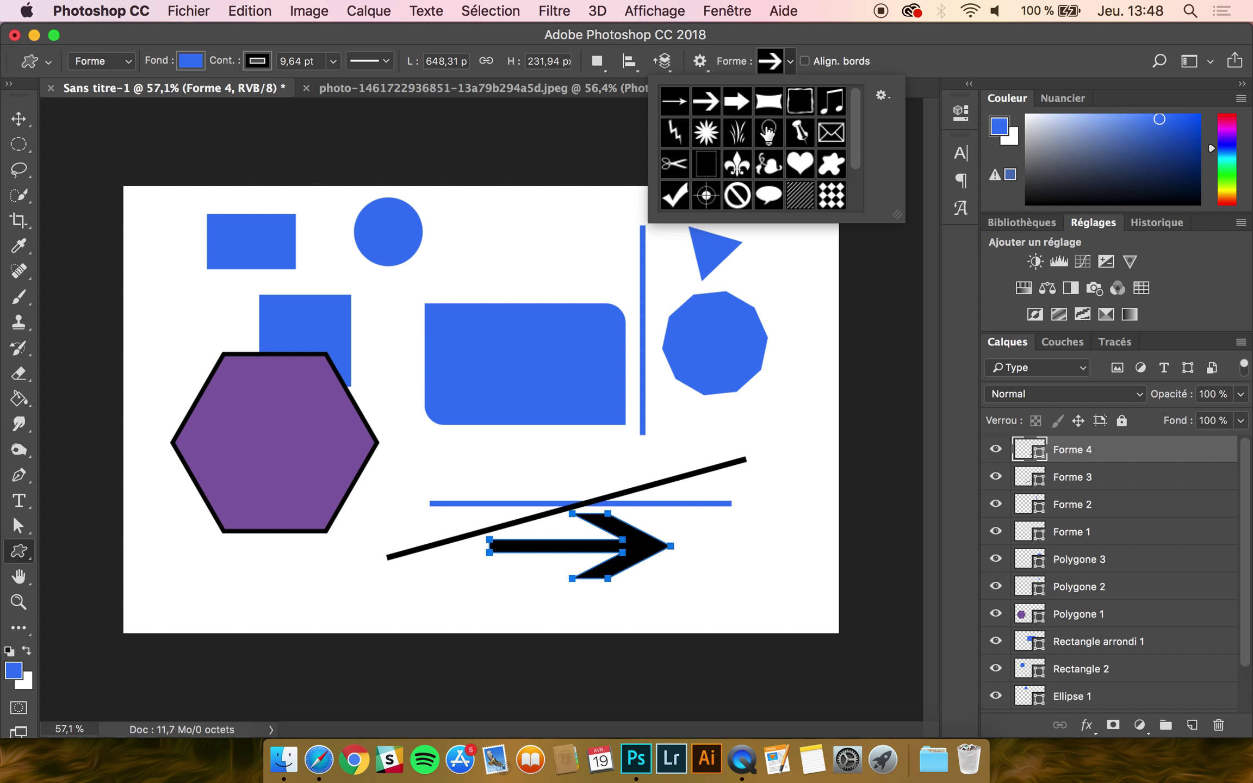
scroll(768, 132, down, 2)
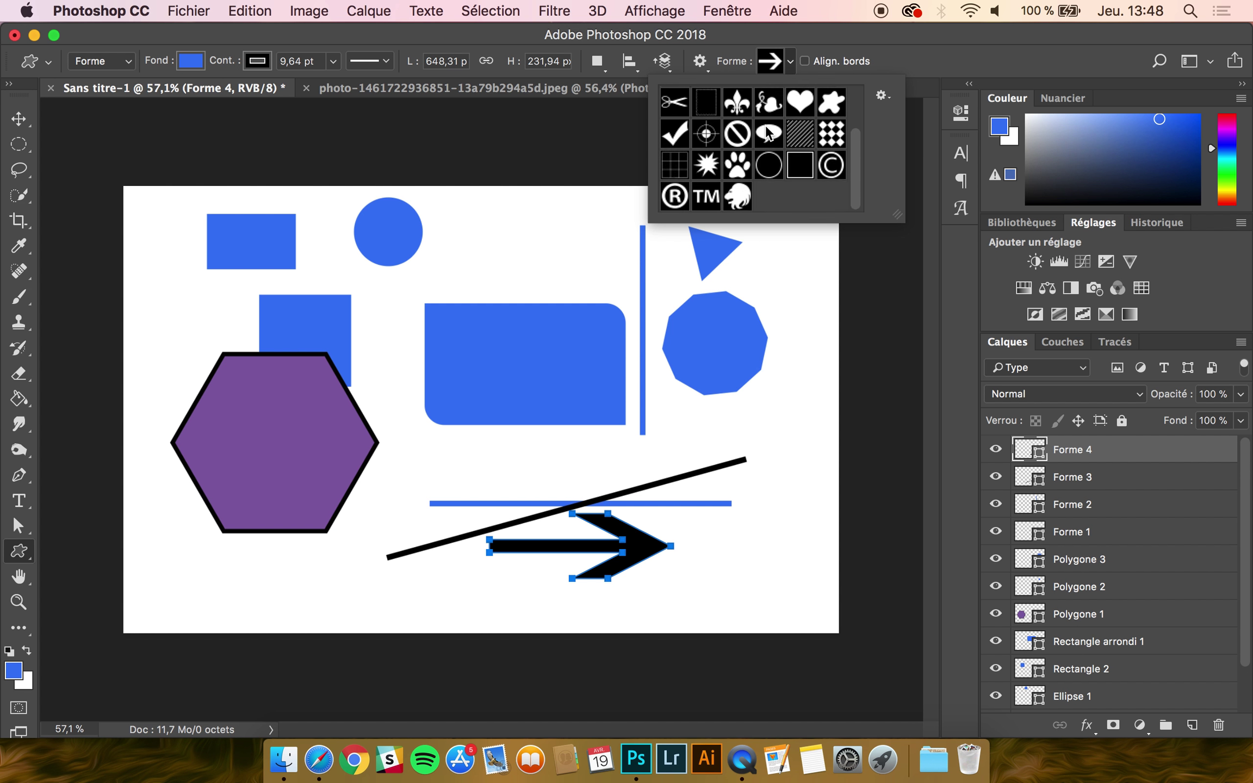
click(737, 196)
drag(542, 231, 474, 284)
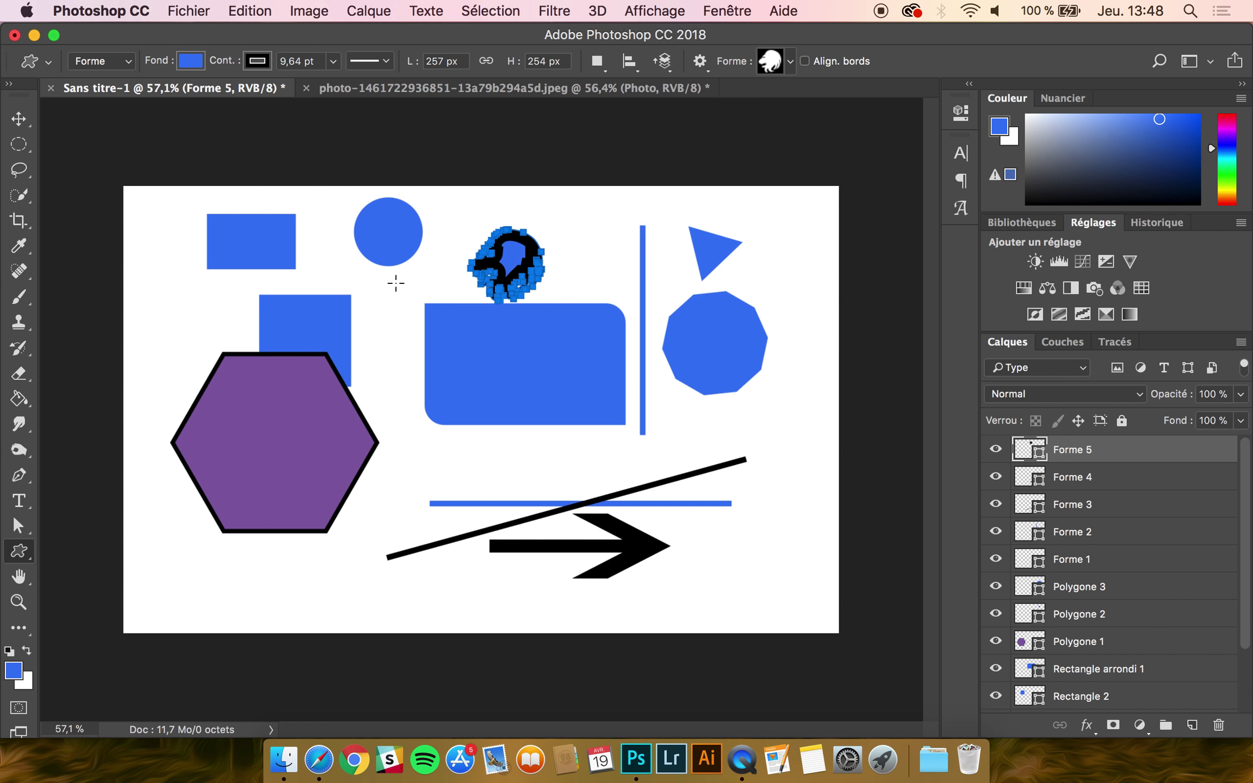
click(19, 119)
drag(496, 267, 563, 253)
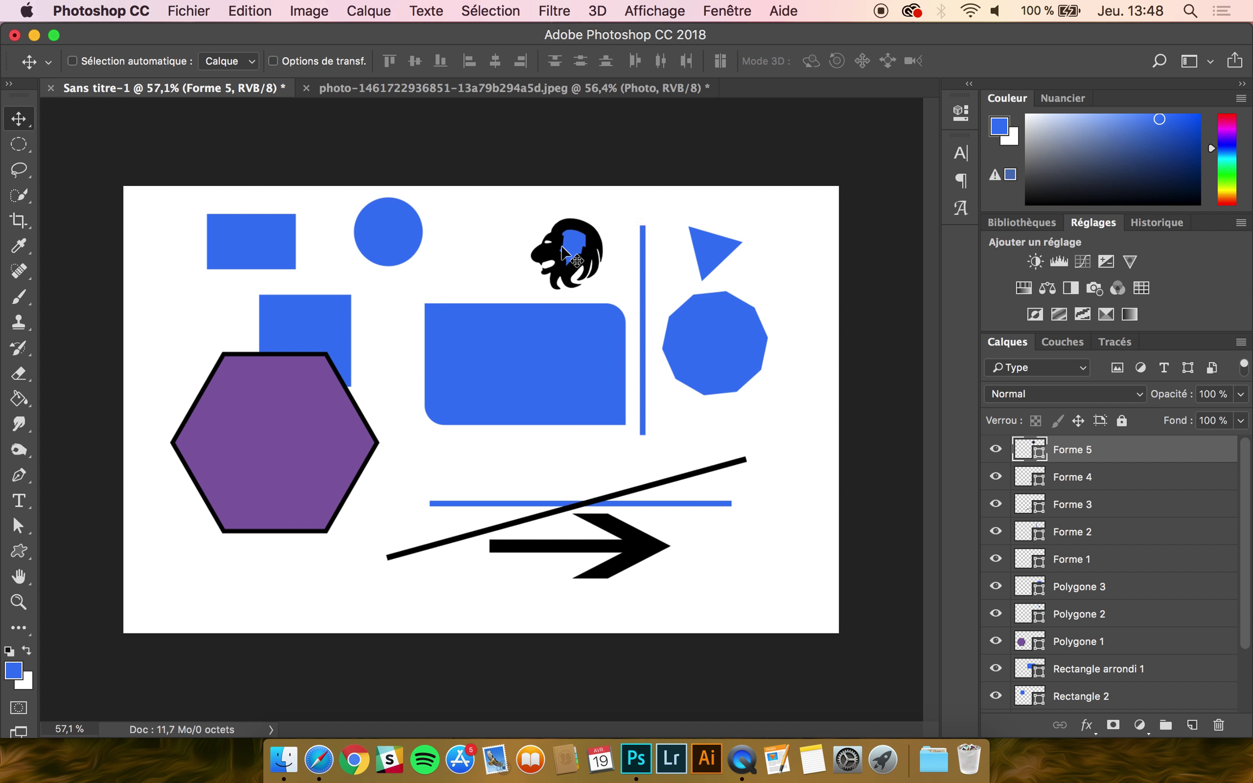
- Delete the shape layers one after another from the topmost down, keeping Rectangle 1 and Calque 0
key(BackSpace)
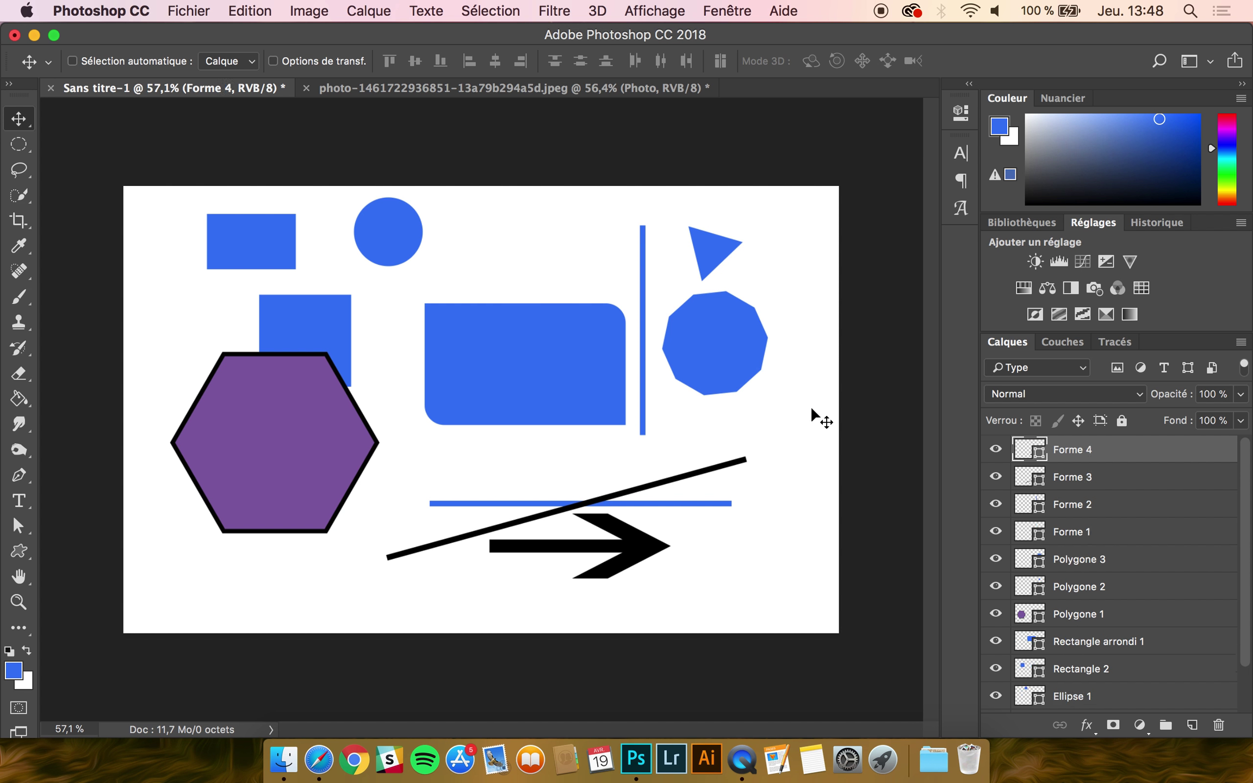
key(BackSpace)
key(BackSpace)
key(BackSpace)
key(BackSpace)
key(BackSpace)
key(BackSpace)
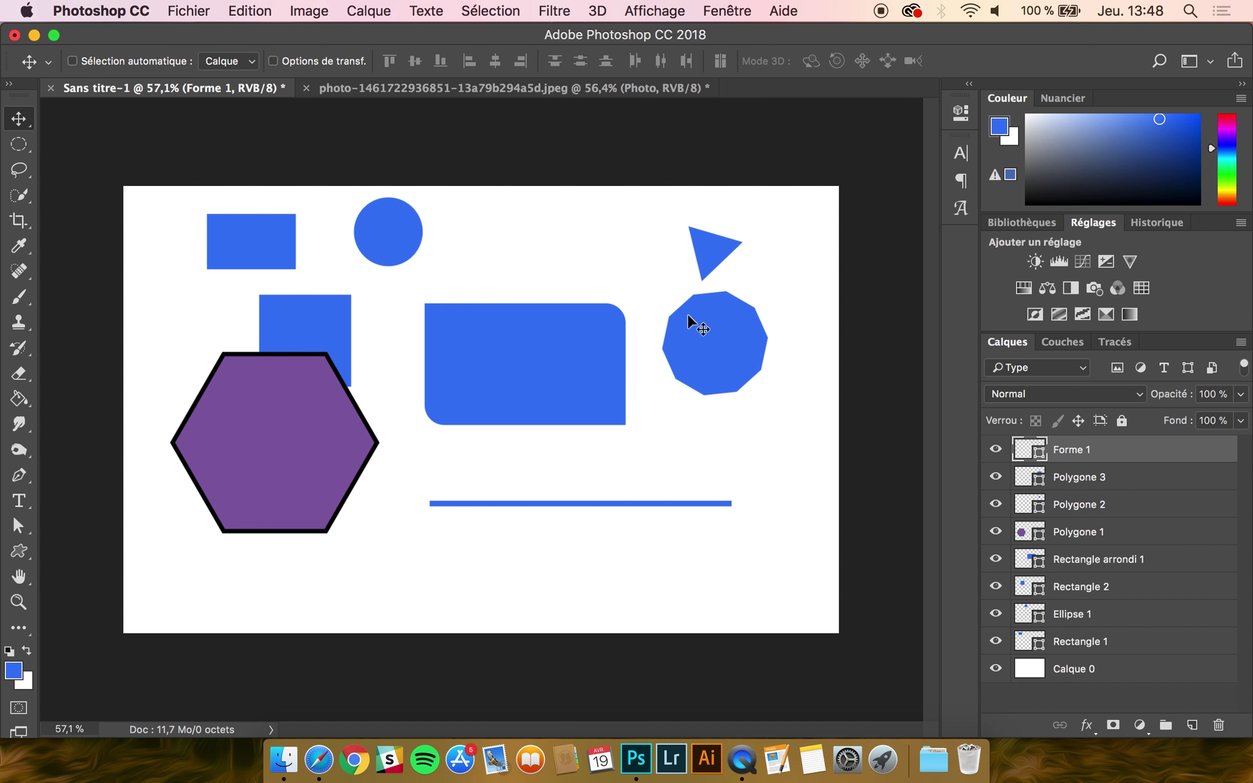
key(BackSpace)
key(BackSpace)
key(BackSpace)
key(BackSpace)
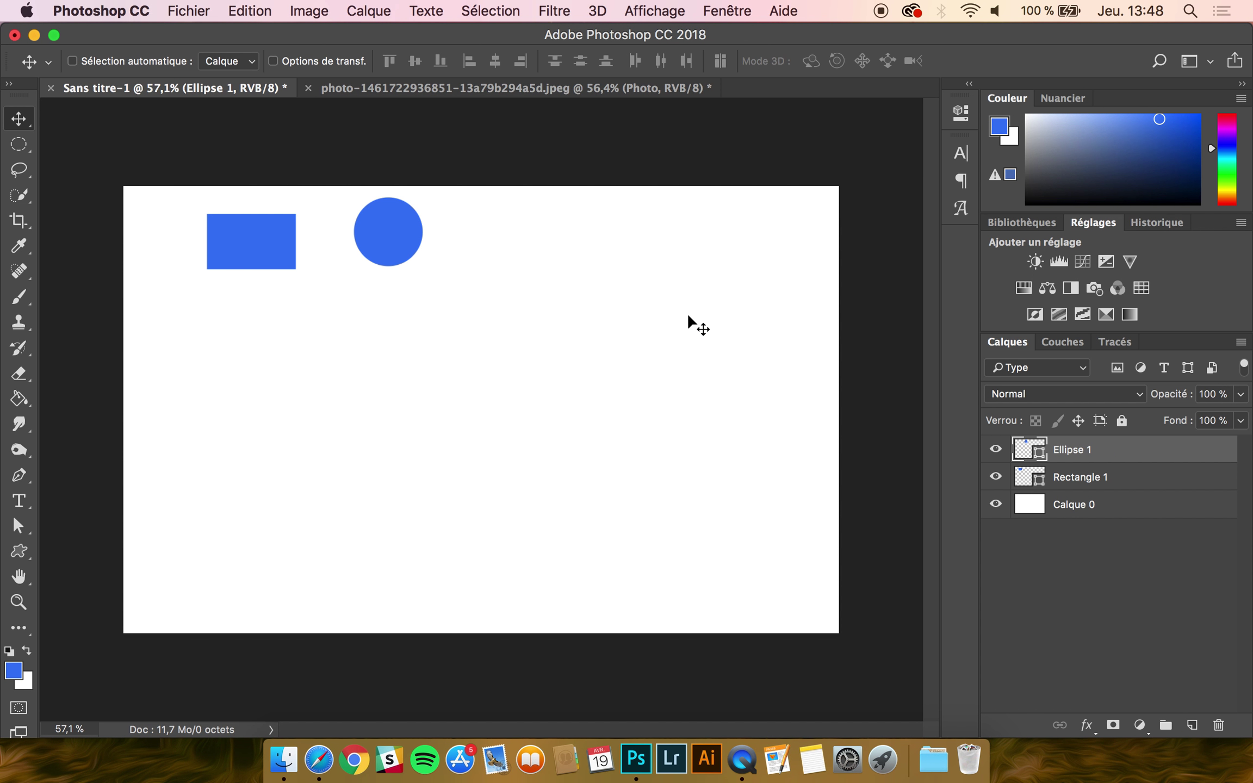
- Draw a closed triangle about 886 × 551 px near the canvas centre with the Pen tool in Forme mode
click(20, 479)
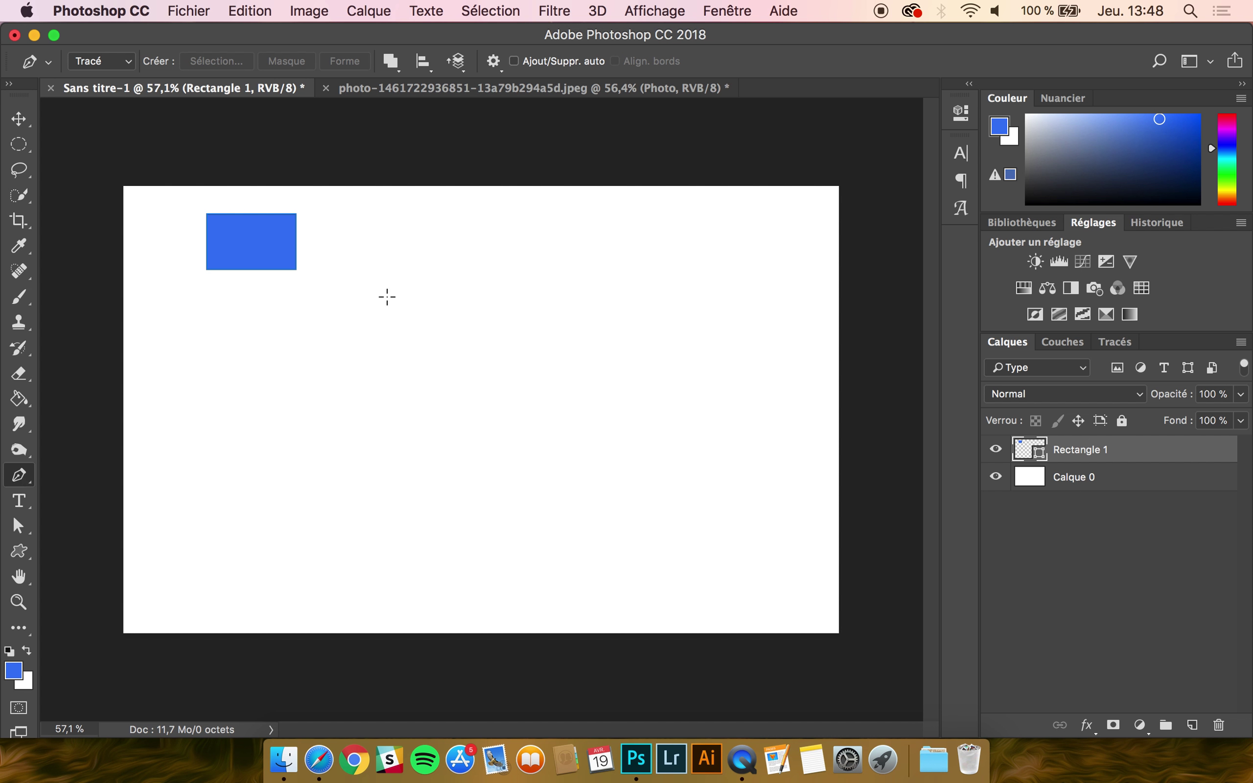
click(114, 64)
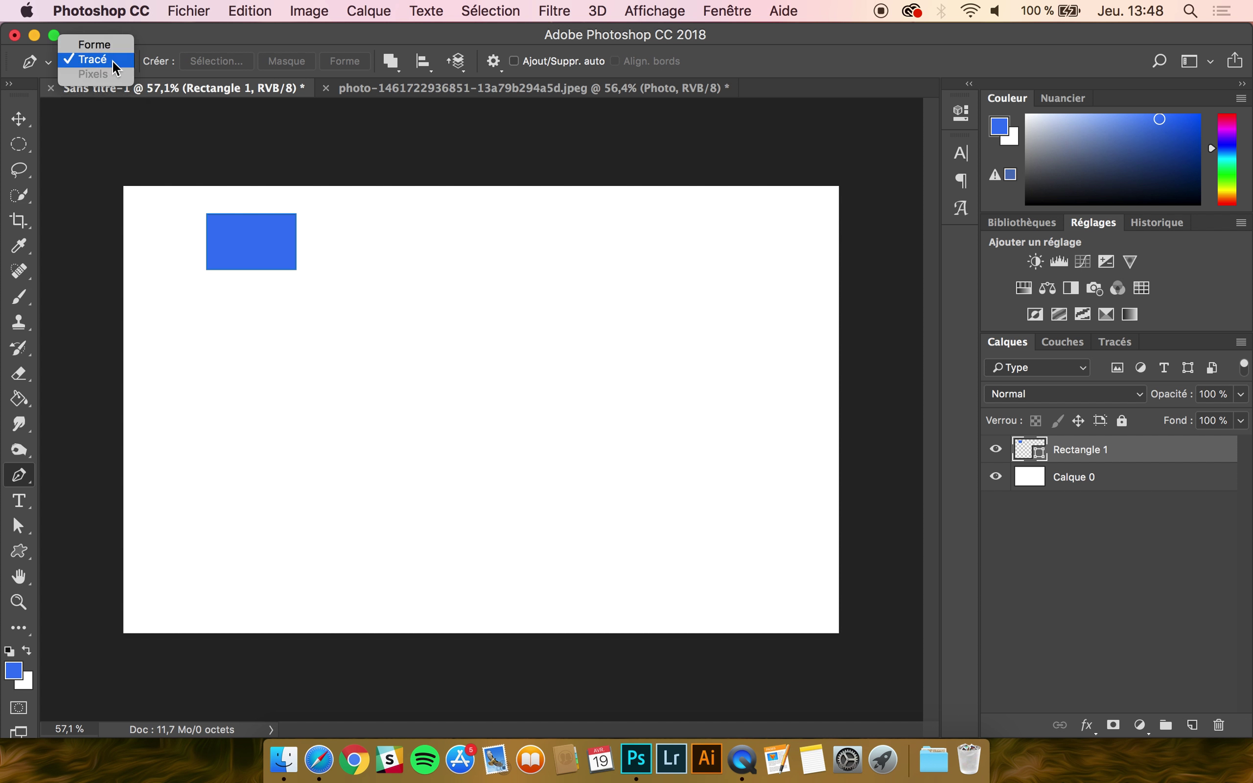
click(110, 51)
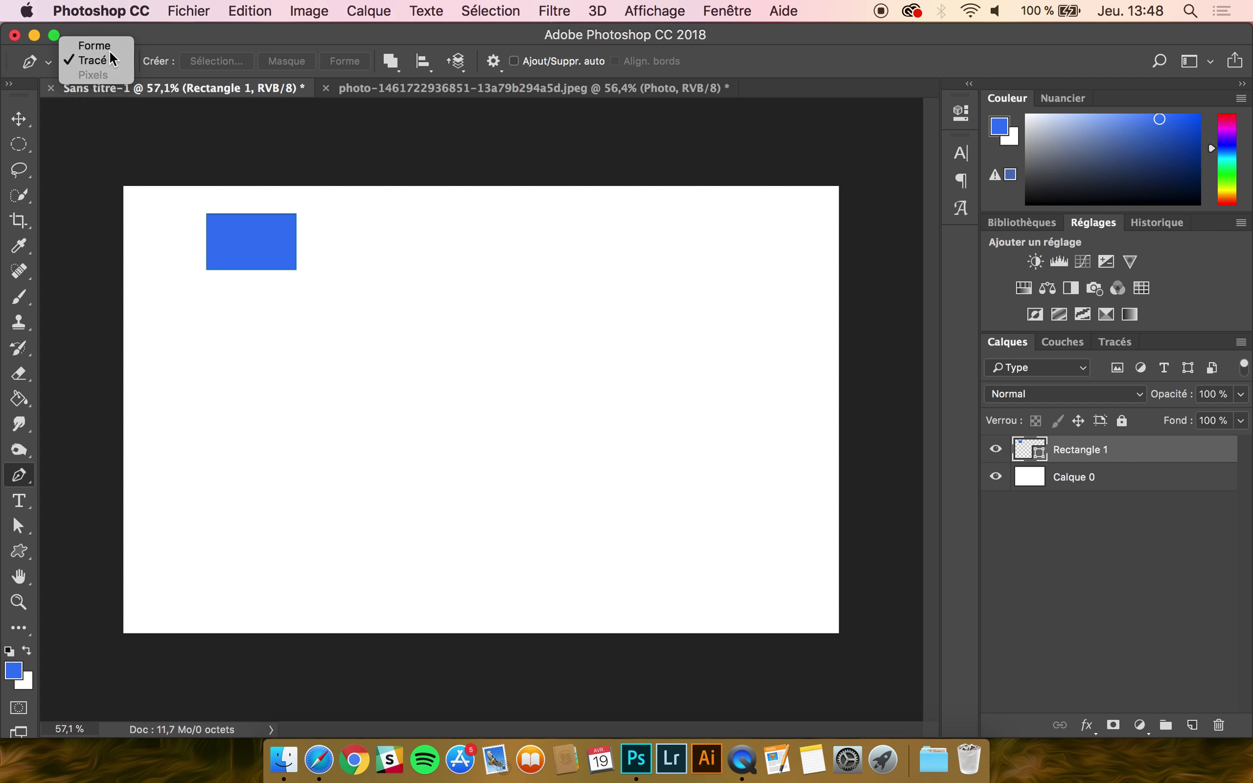
click(512, 295)
click(393, 365)
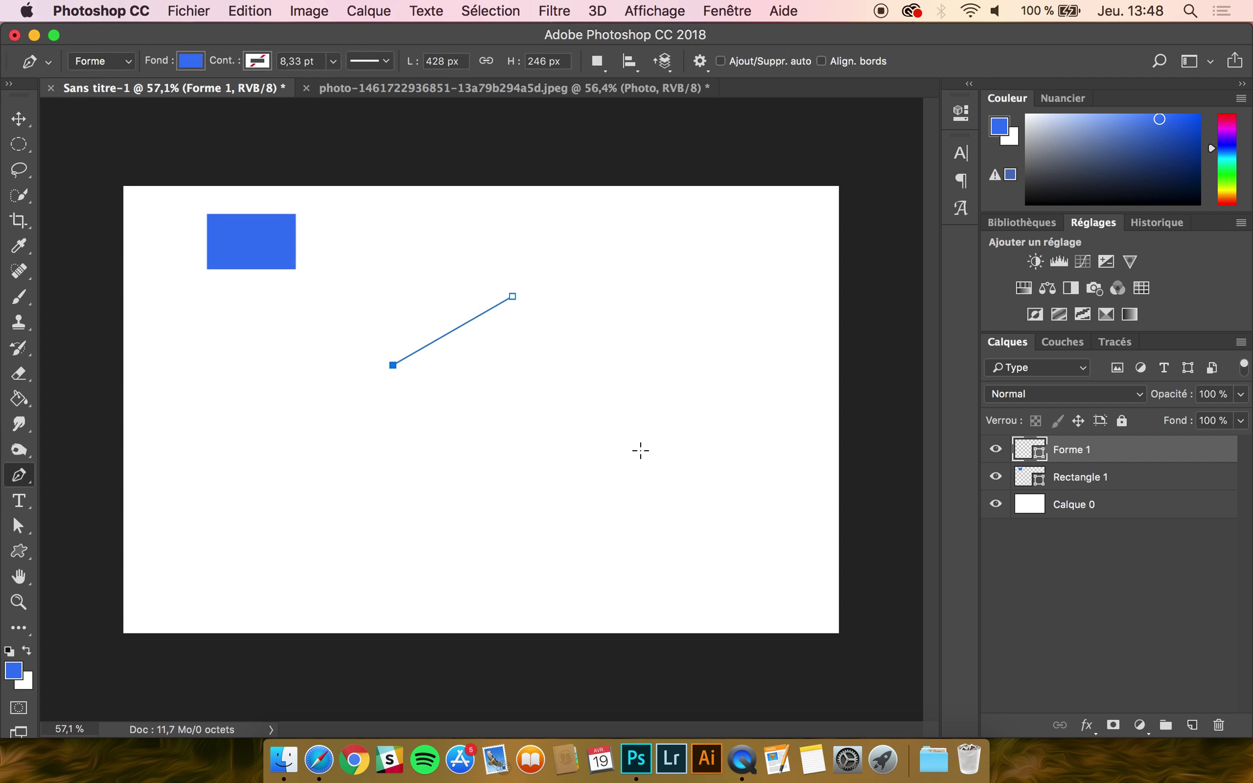
click(641, 451)
click(513, 298)
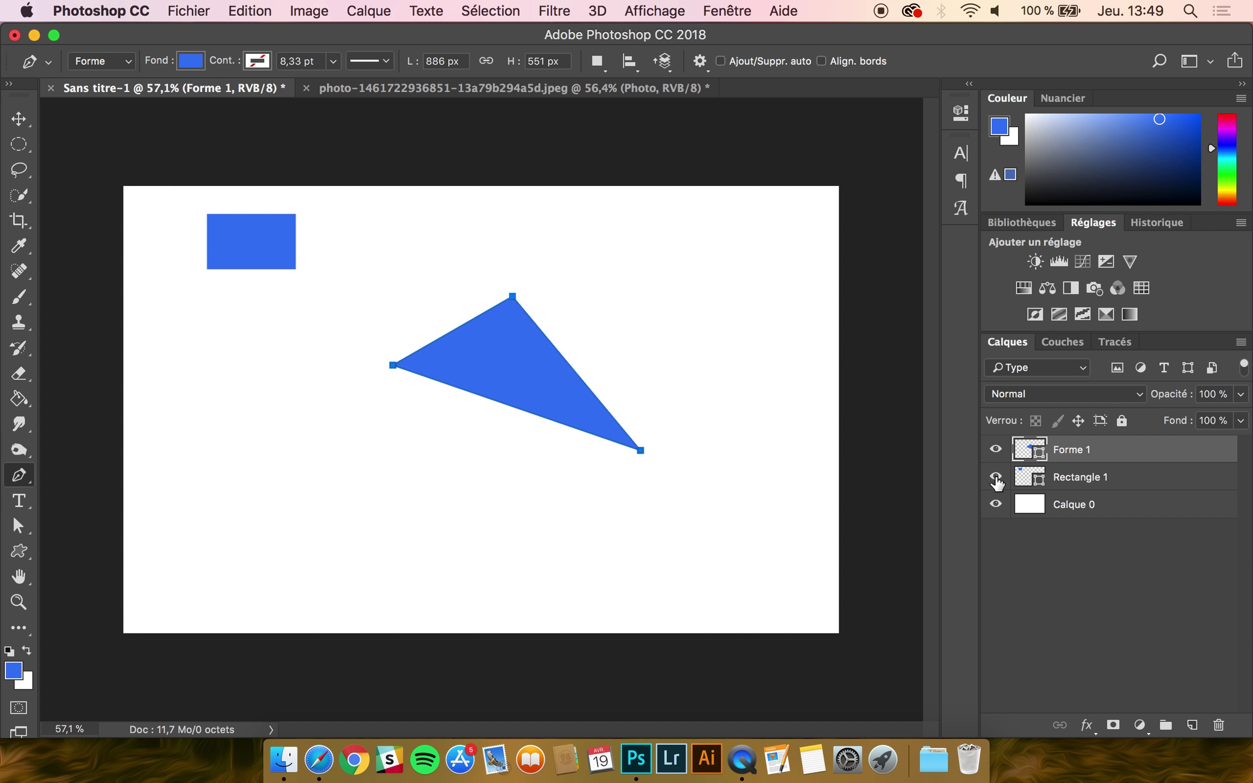
- Delete the Forme 1 and Rectangle 1 layers, keeping only Calque 0
click(1069, 481)
click(1079, 462)
key(BackSpace)
key(BackSpace)
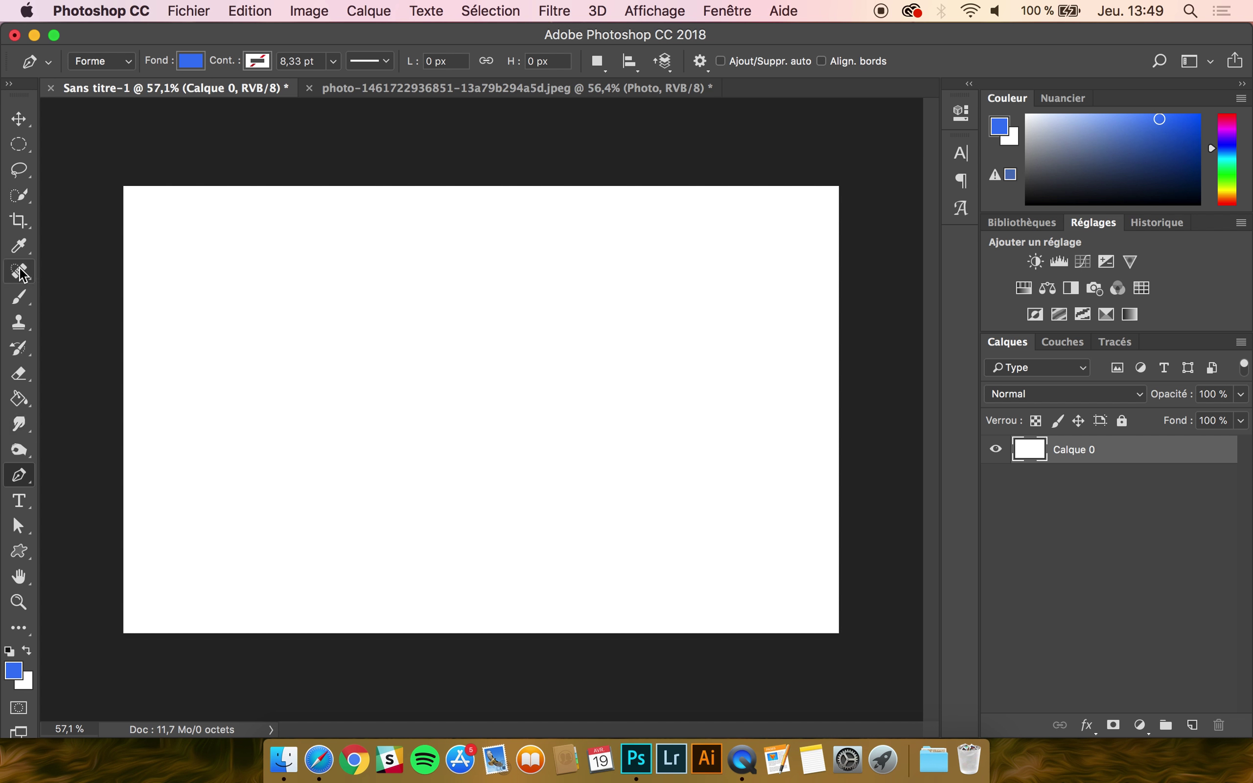
- Draw an upright rectangle shape about 536 × 736 px in the left half of the canvas
click(19, 551)
click(20, 554)
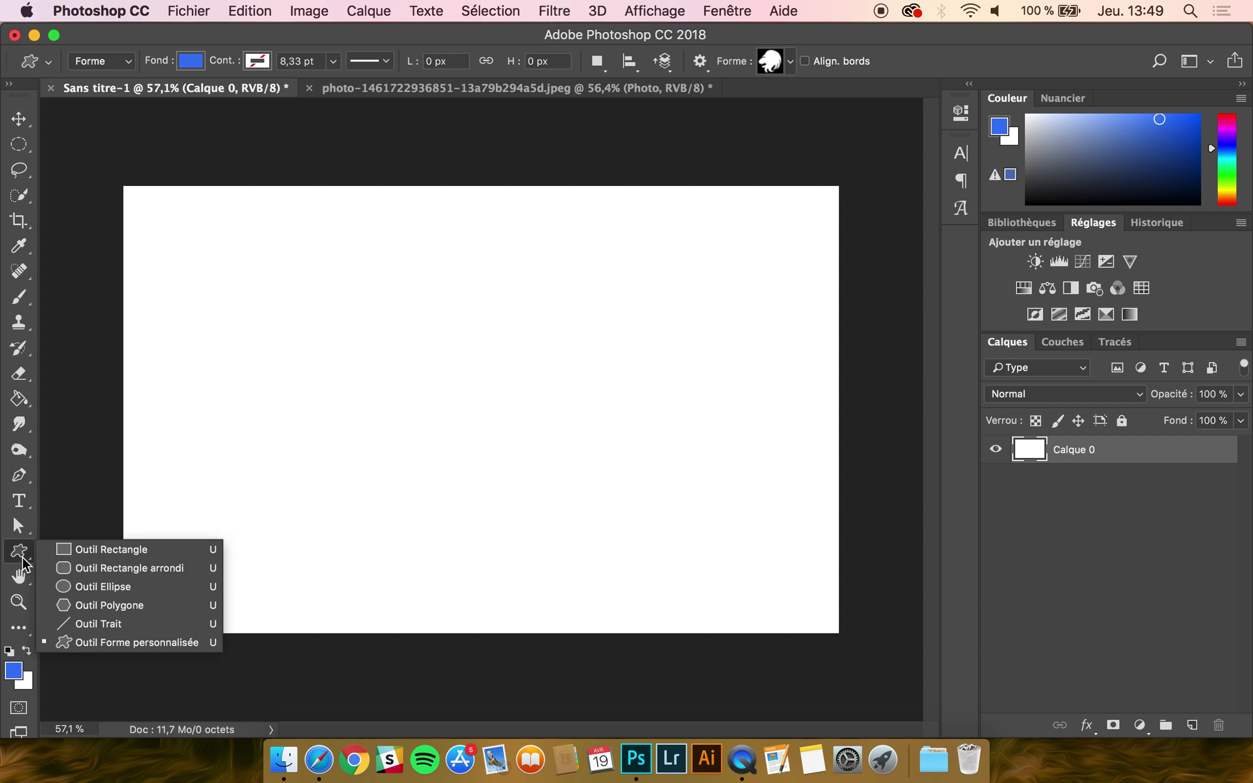
click(111, 548)
drag(303, 274, 452, 478)
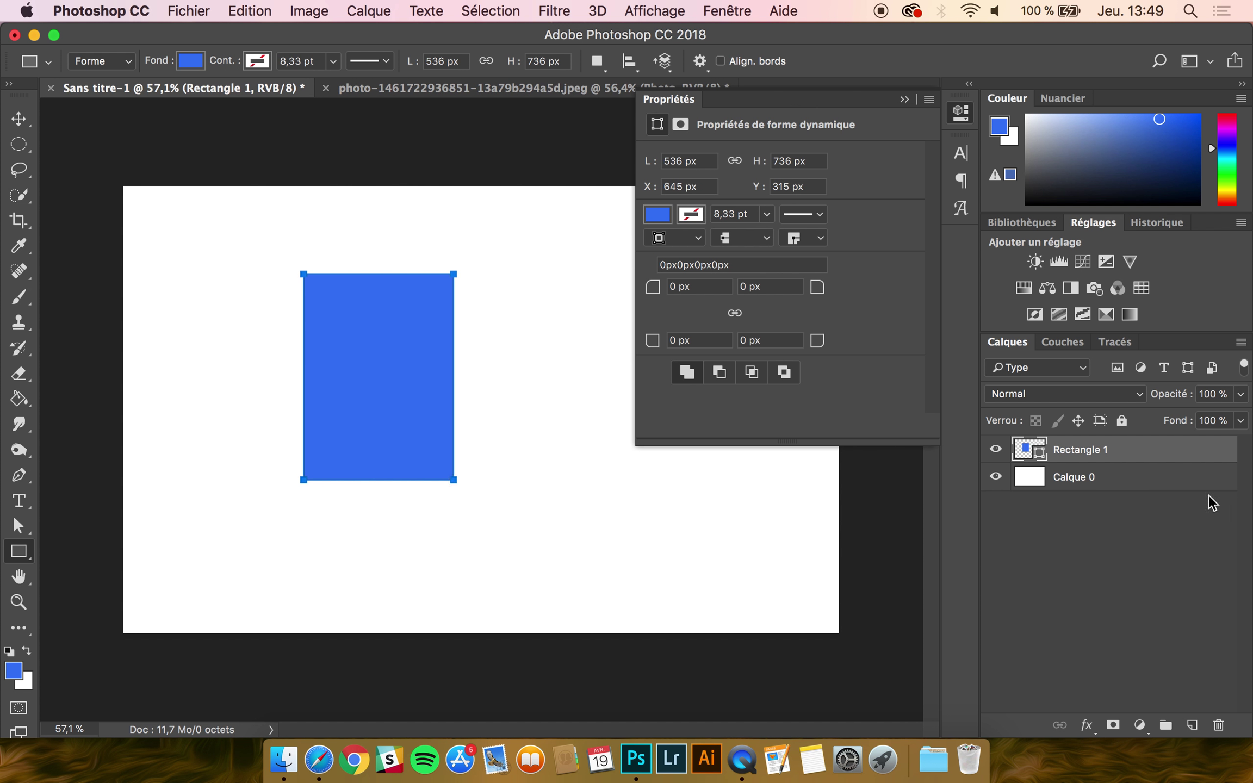
- Convert the Rectangle 1 shape layer into a smart object
right_click(1127, 452)
scroll(1017, 517, down, 5)
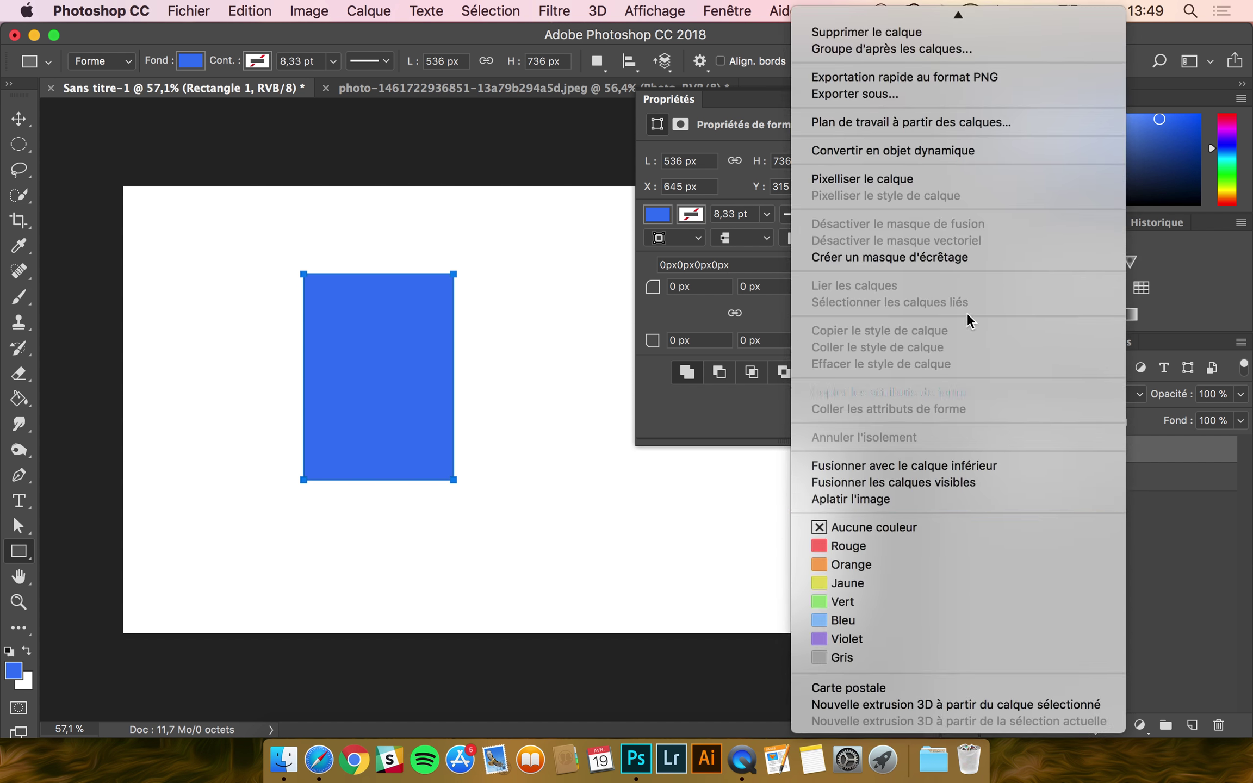
click(879, 152)
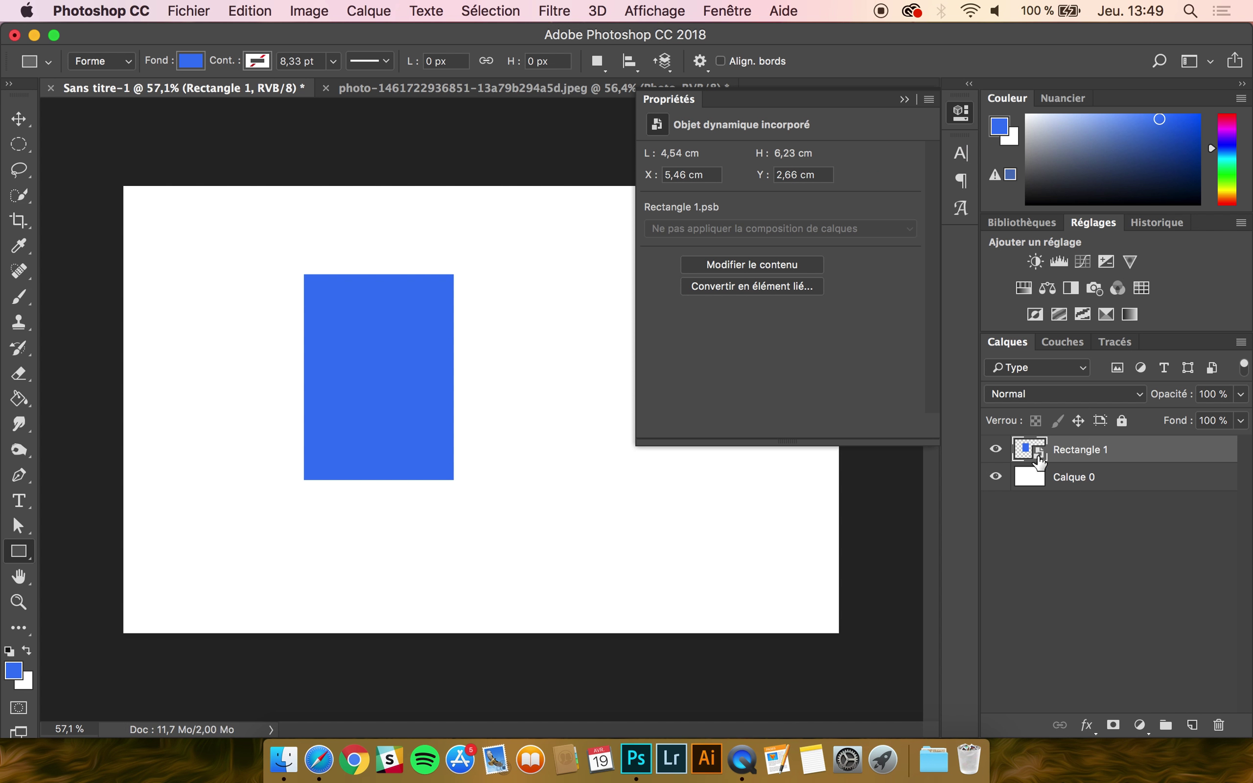
click(696, 106)
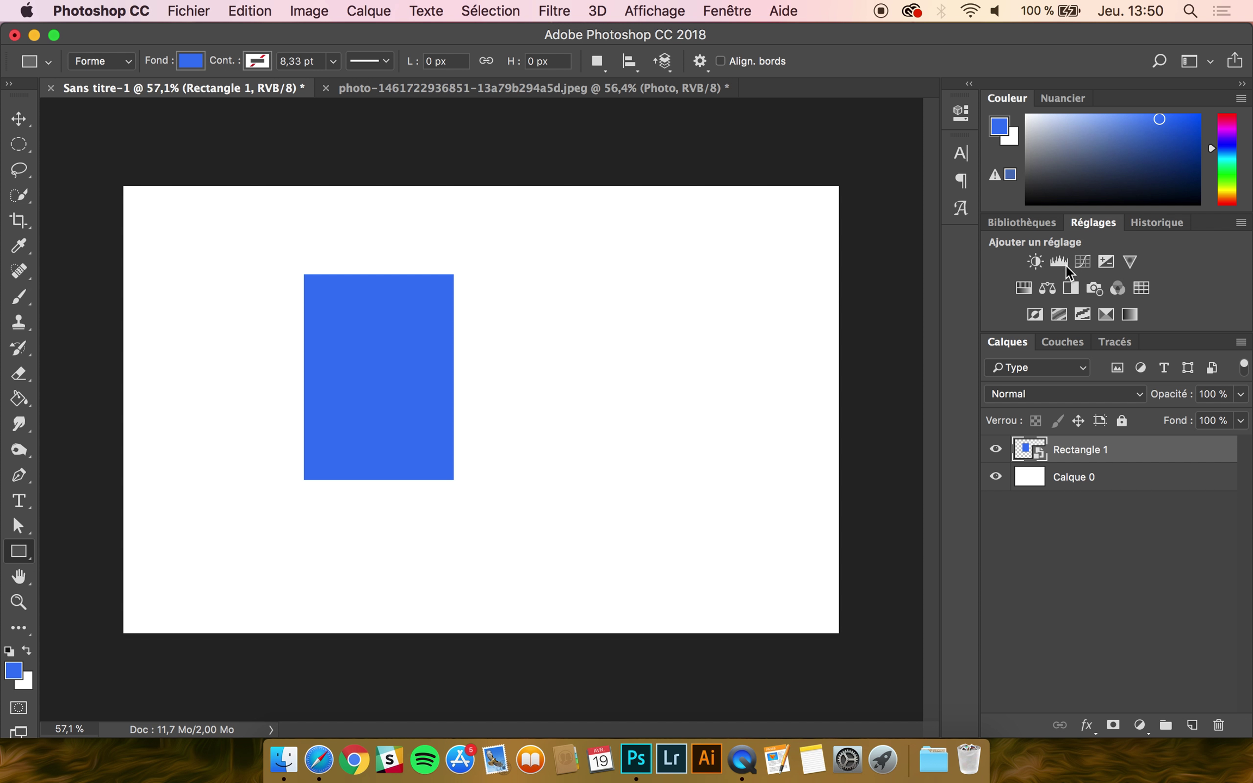
- Try a Luminosité/Contraste adjustment layer with raised brightness above Rectangle 1 and delete it
click(1035, 262)
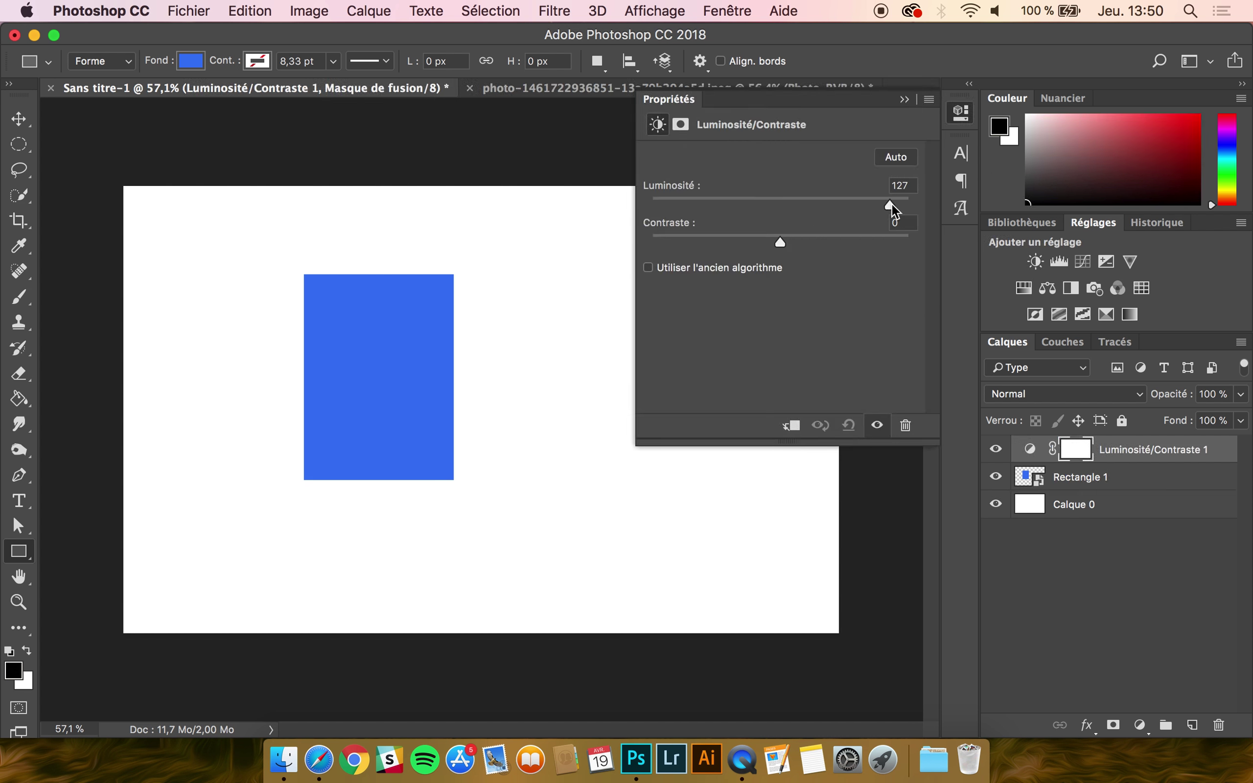
drag(892, 203, 819, 204)
drag(727, 208, 834, 208)
click(678, 99)
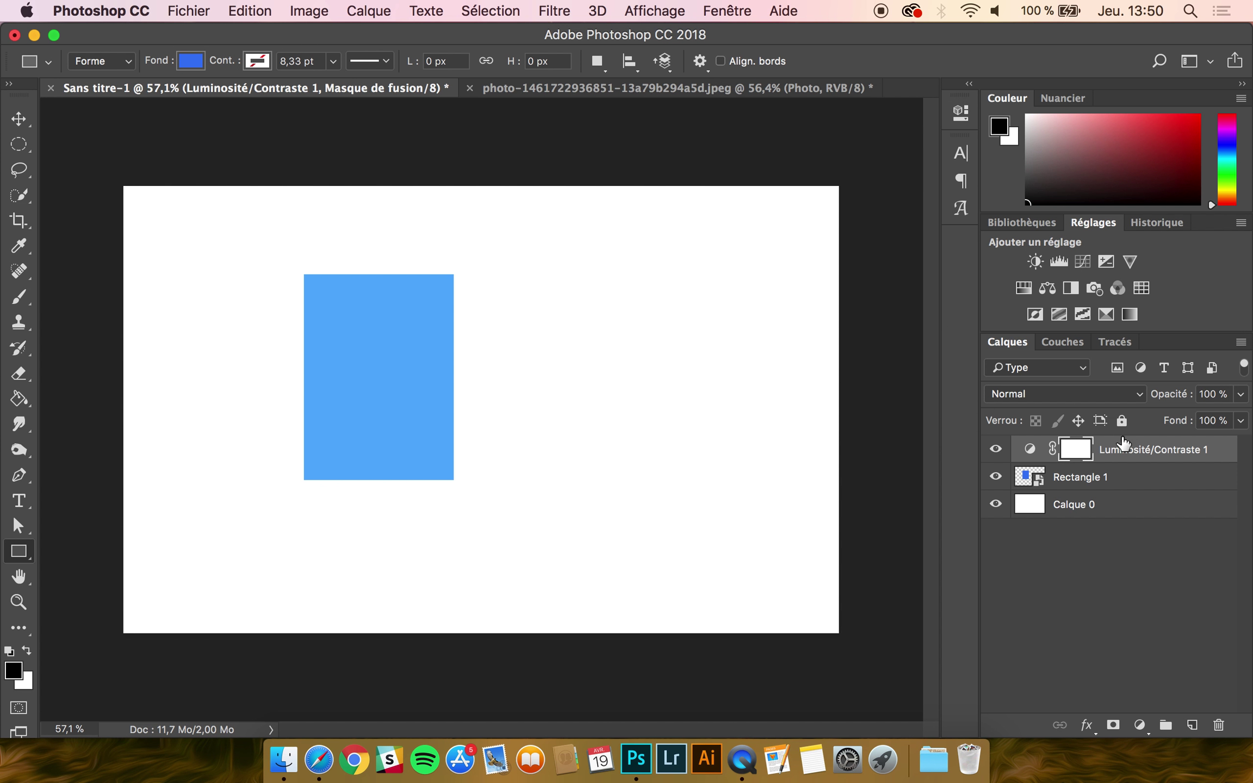
key(BackSpace)
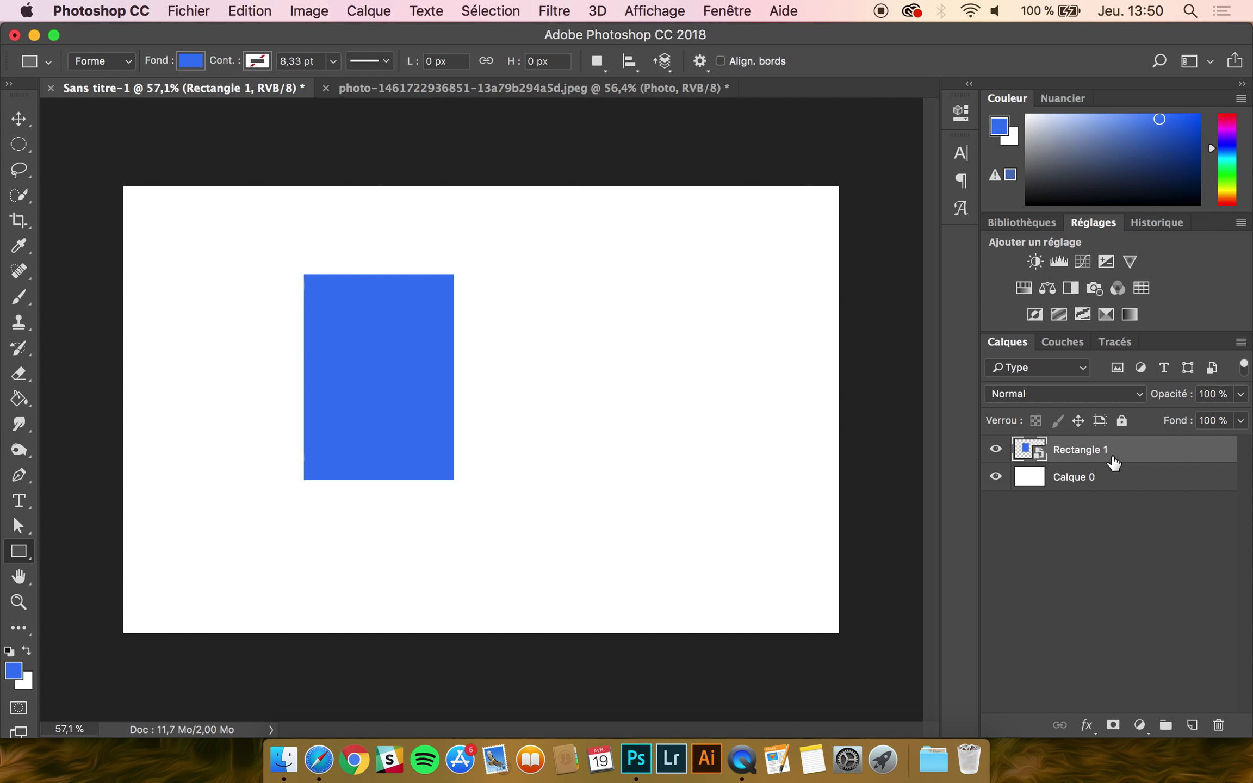
- Check which image adjustments are available for the Rectangle 1 smart object
click(317, 8)
mouse_move(365, 65)
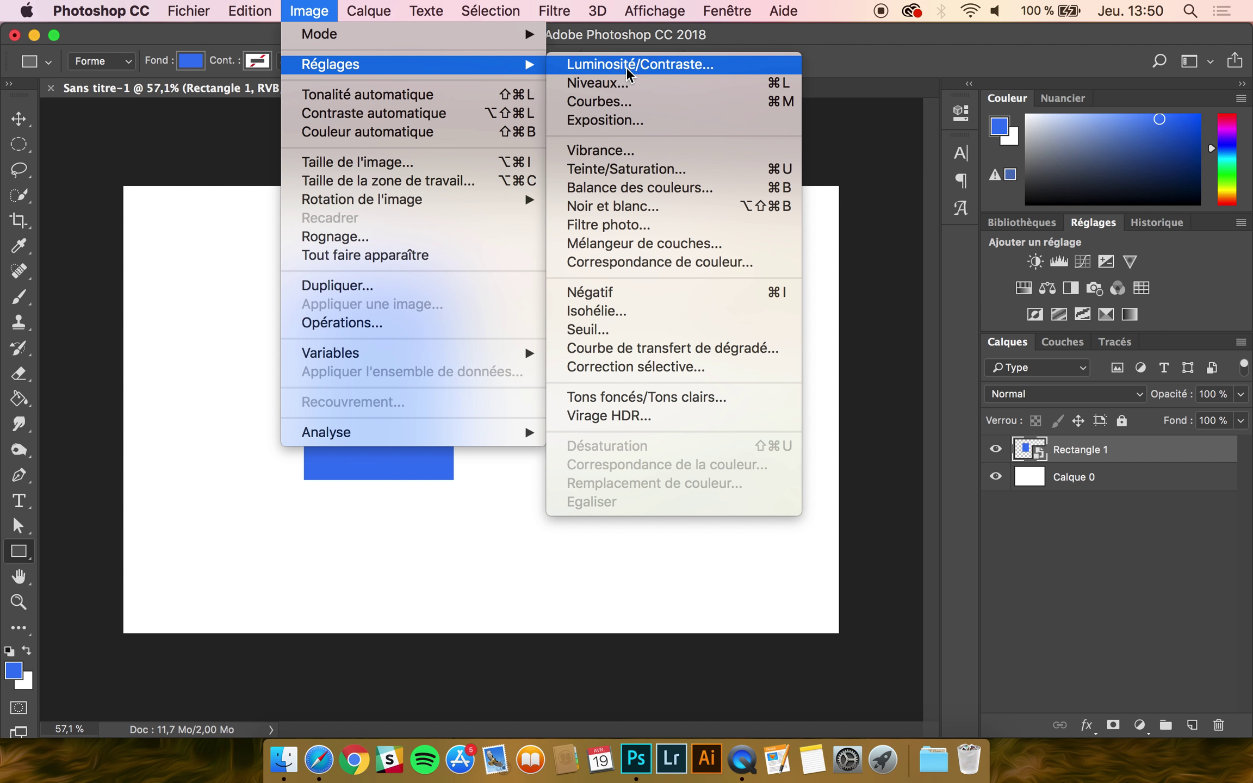
click(1118, 492)
- Draw two rectangle shapes above Calque 0 in the canvas's right half, about 339 × 252 px and, below it, about 336 × 224 px
click(1103, 481)
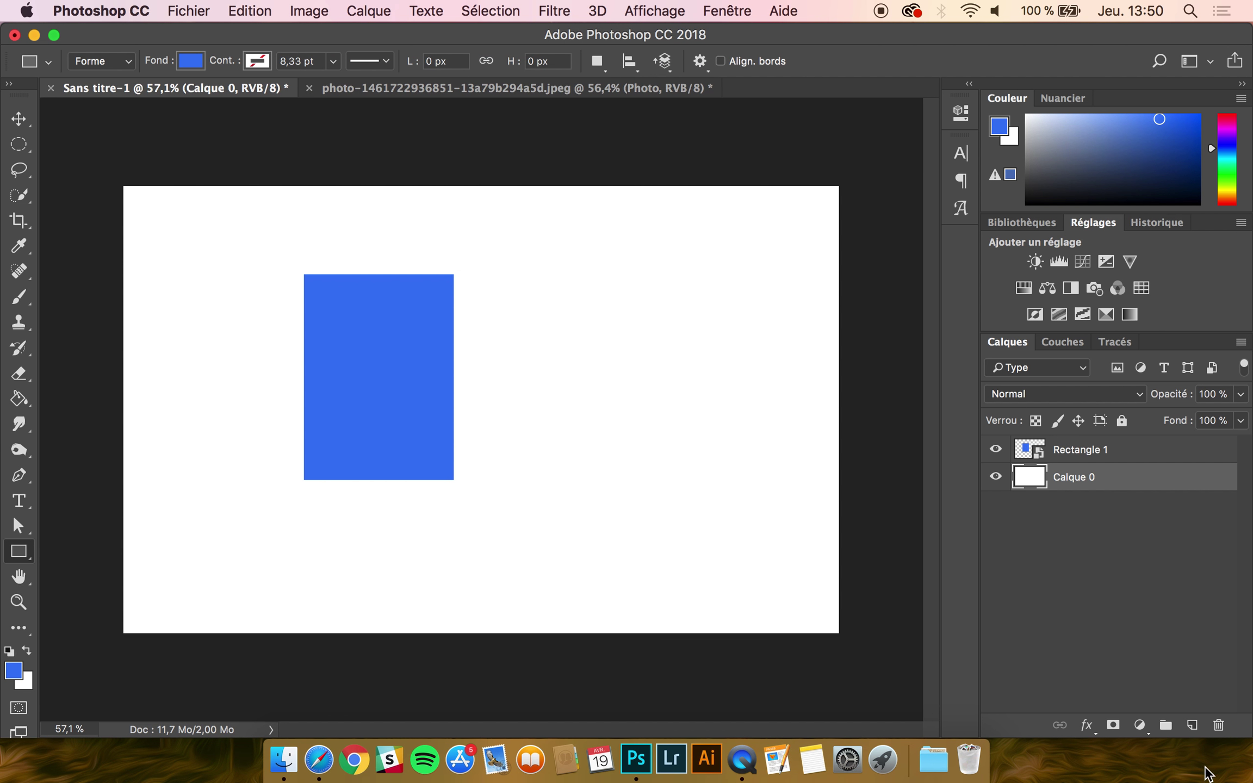
click(1192, 725)
drag(758, 242, 652, 322)
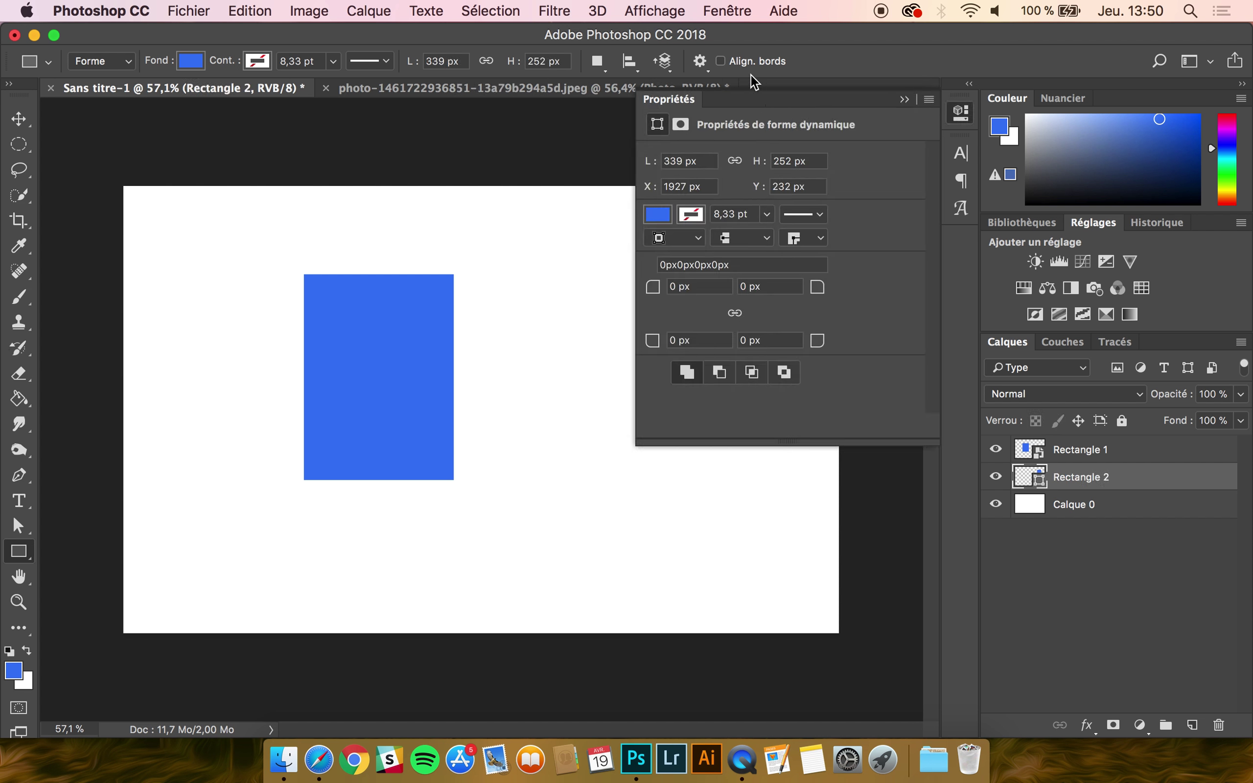
drag(746, 411, 653, 472)
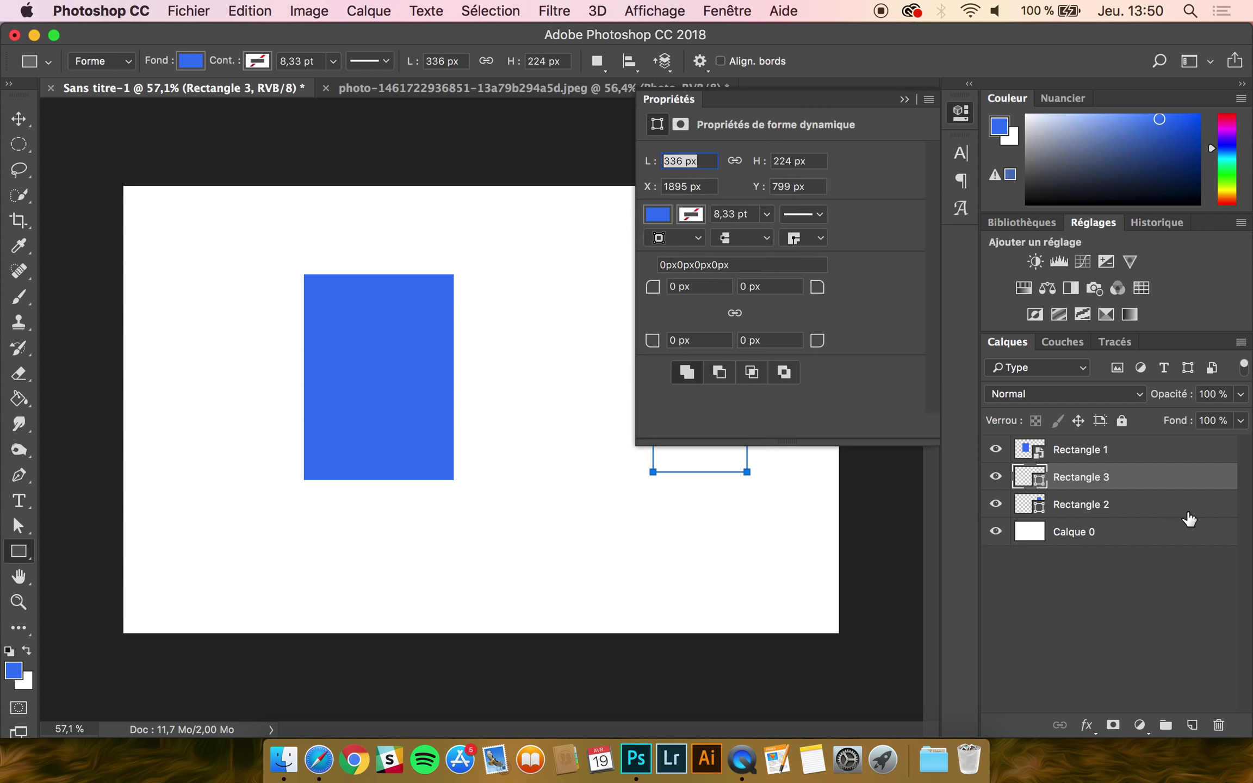
- Add a Luminosité/Contraste adjustment layer above Rectangle 1 and set its brightness to 117
click(1105, 450)
click(1035, 262)
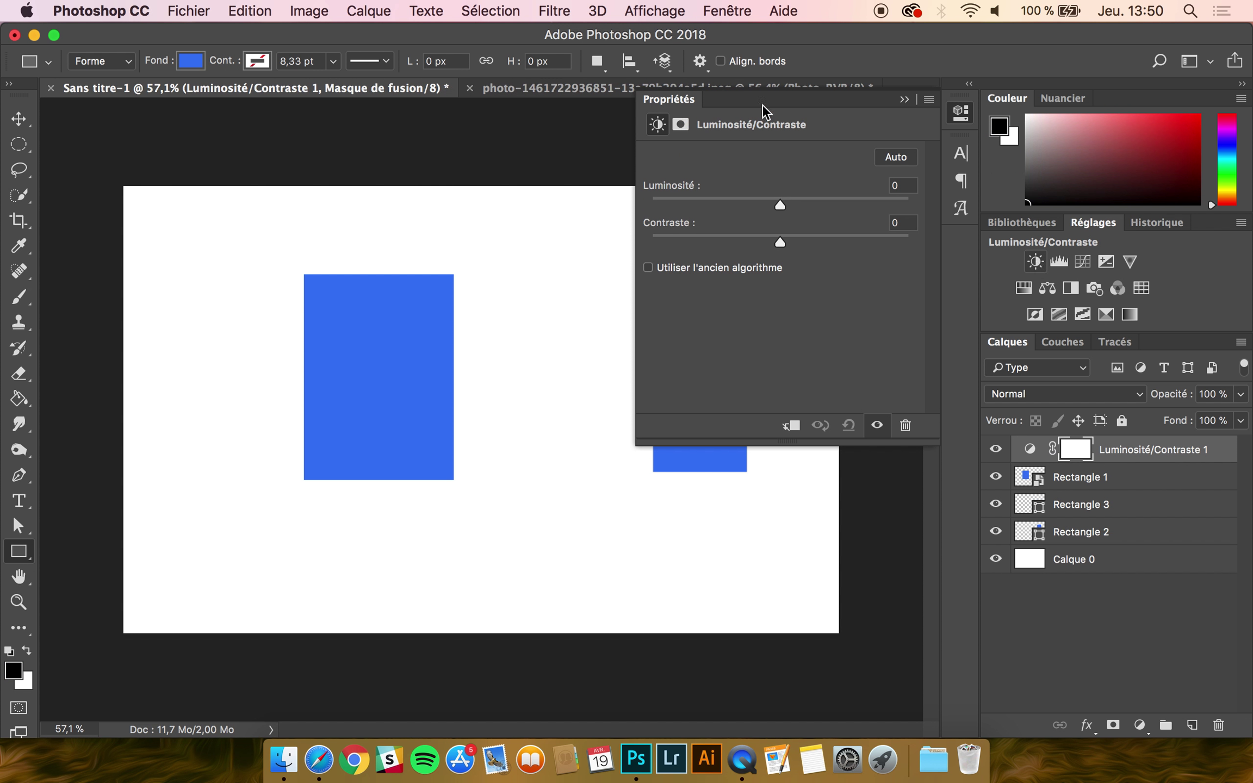
click(674, 99)
double_click(1027, 458)
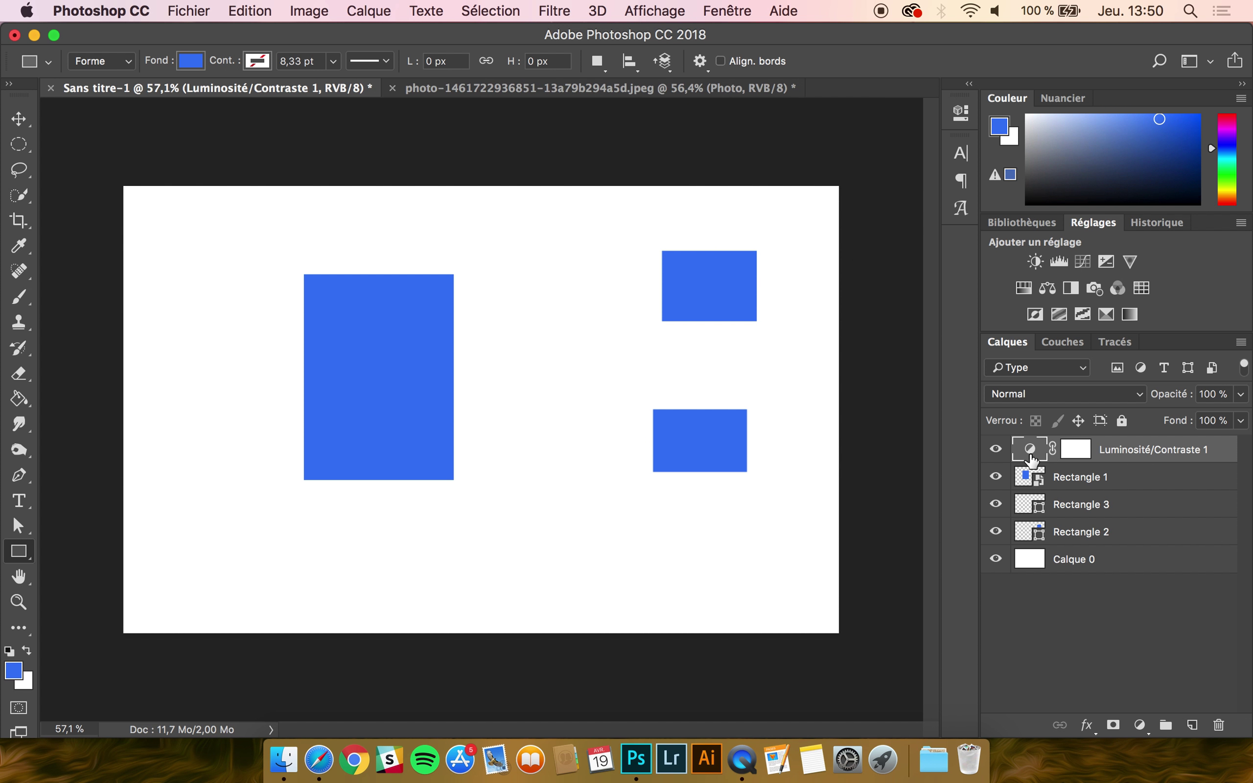
drag(785, 205, 882, 212)
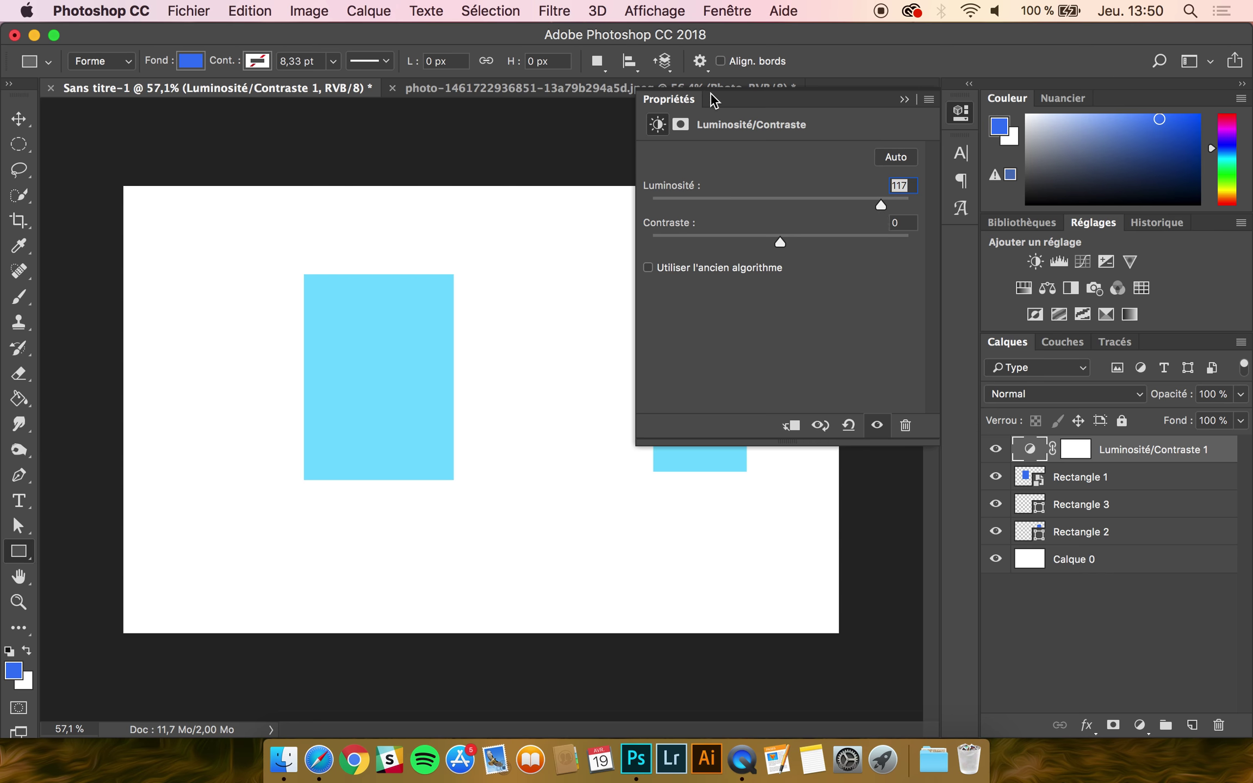
click(674, 99)
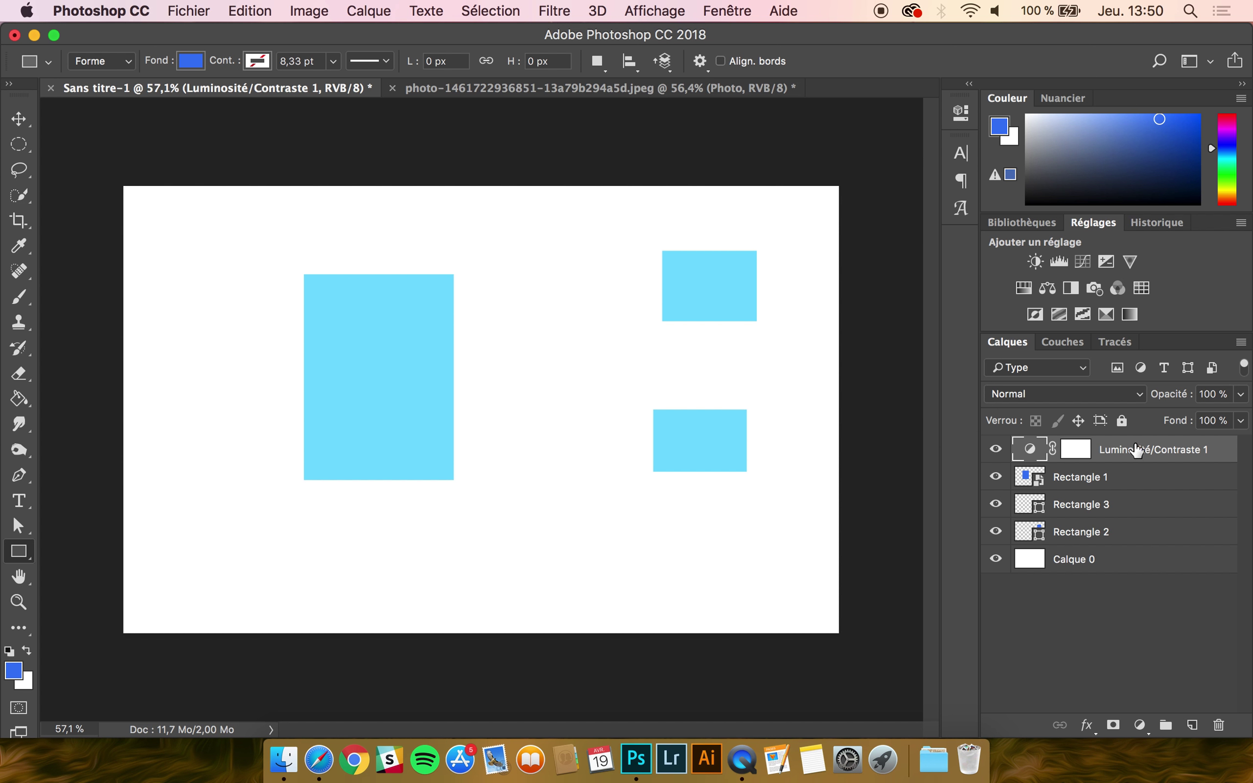
- Move the Luminosité/Contraste adjustment layer below Rectangle 1 and delete it
drag(1135, 457, 1111, 489)
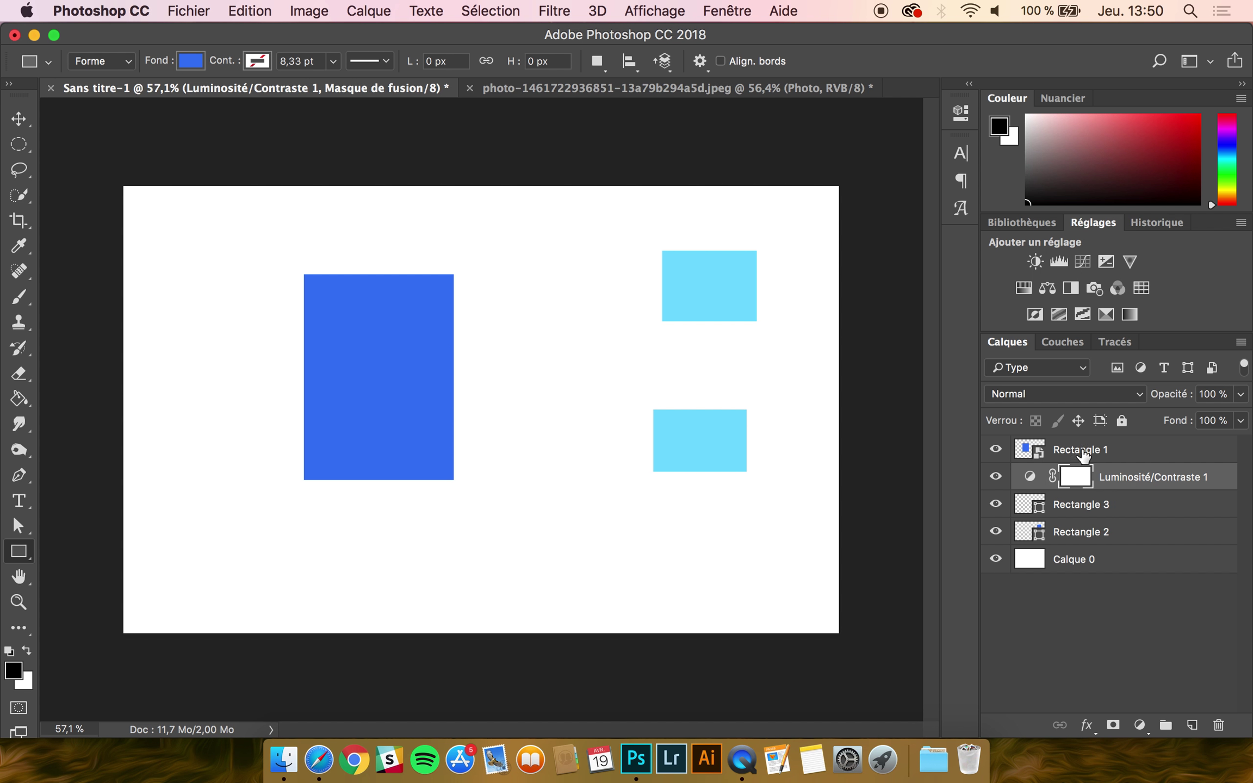
key(BackSpace)
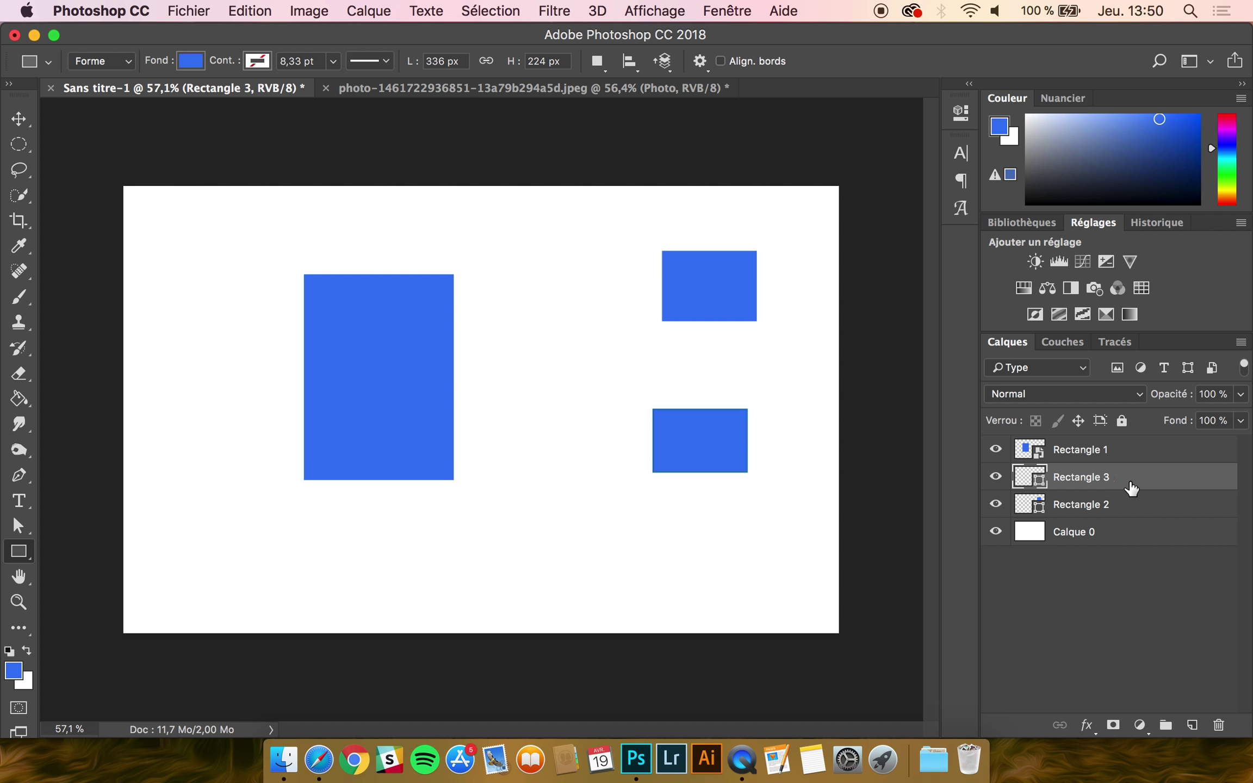
- Toggle the visibility of Rectangle 3 and check which image adjustments are available for this shape layer
click(994, 480)
click(994, 480)
click(308, 11)
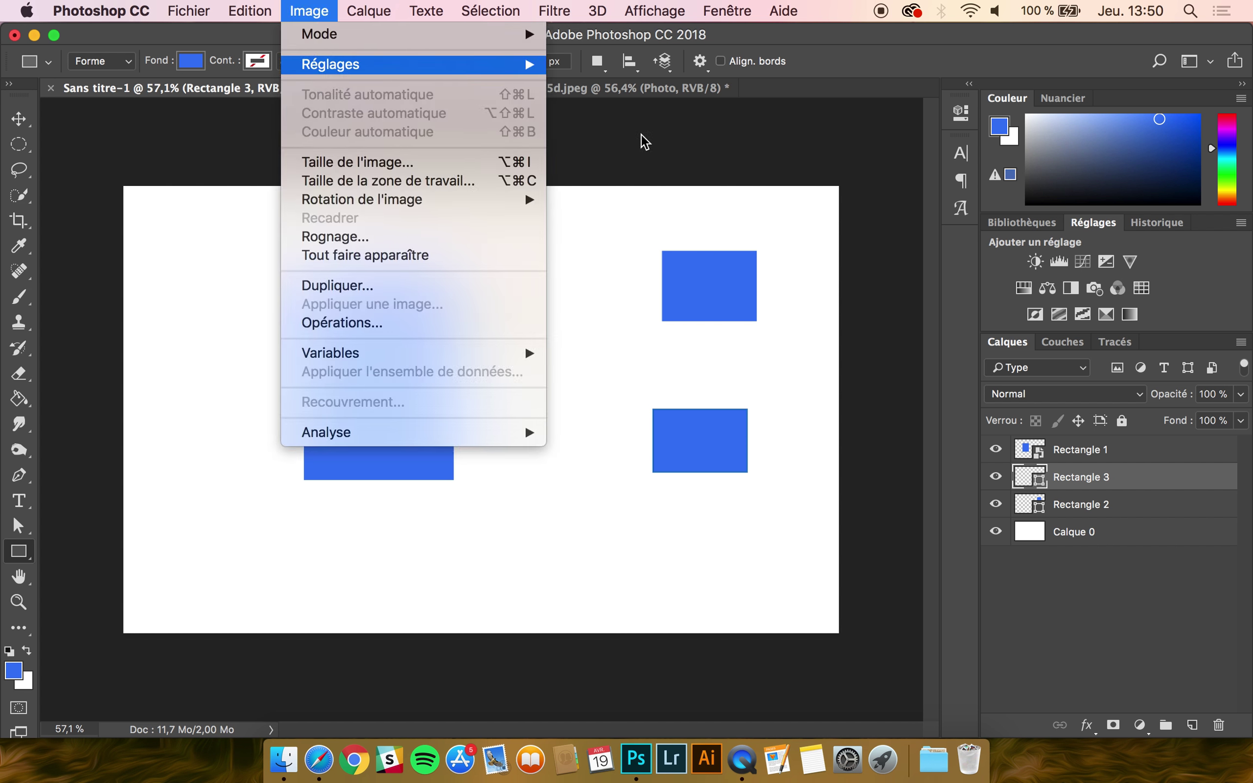
click(1104, 487)
click(293, 11)
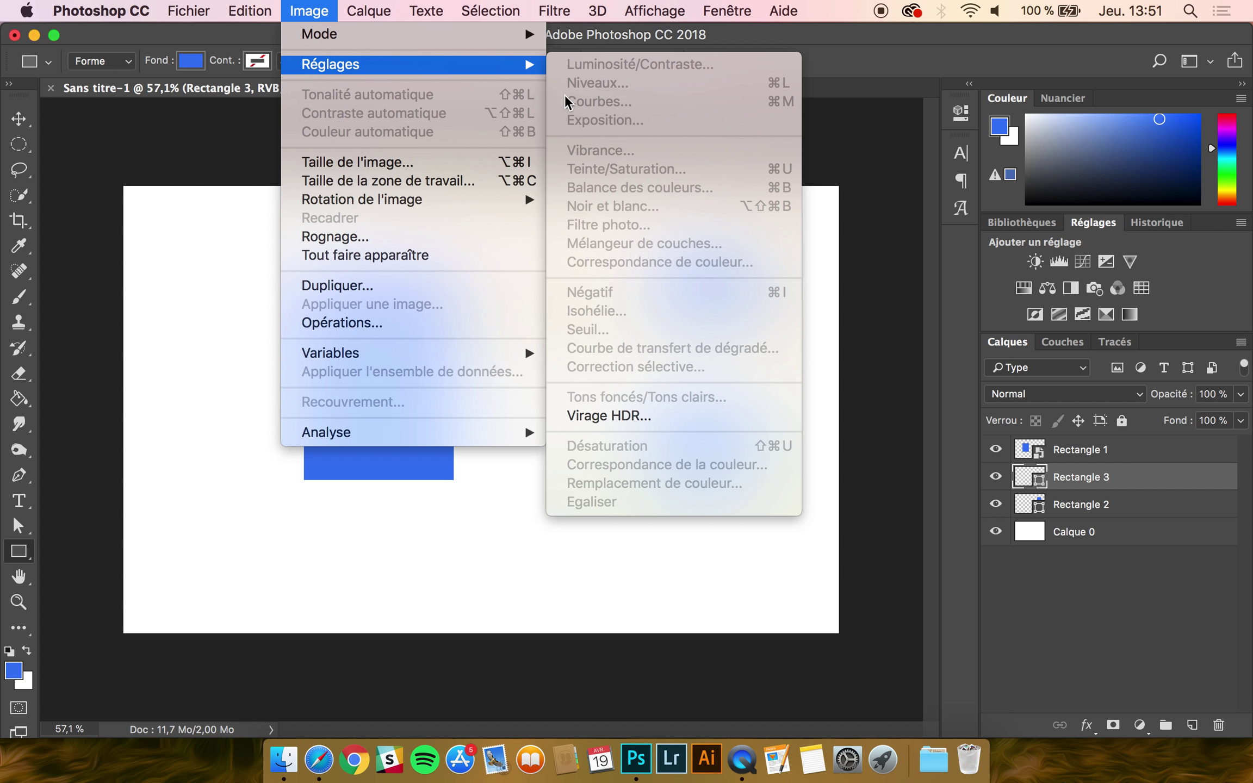
click(1144, 479)
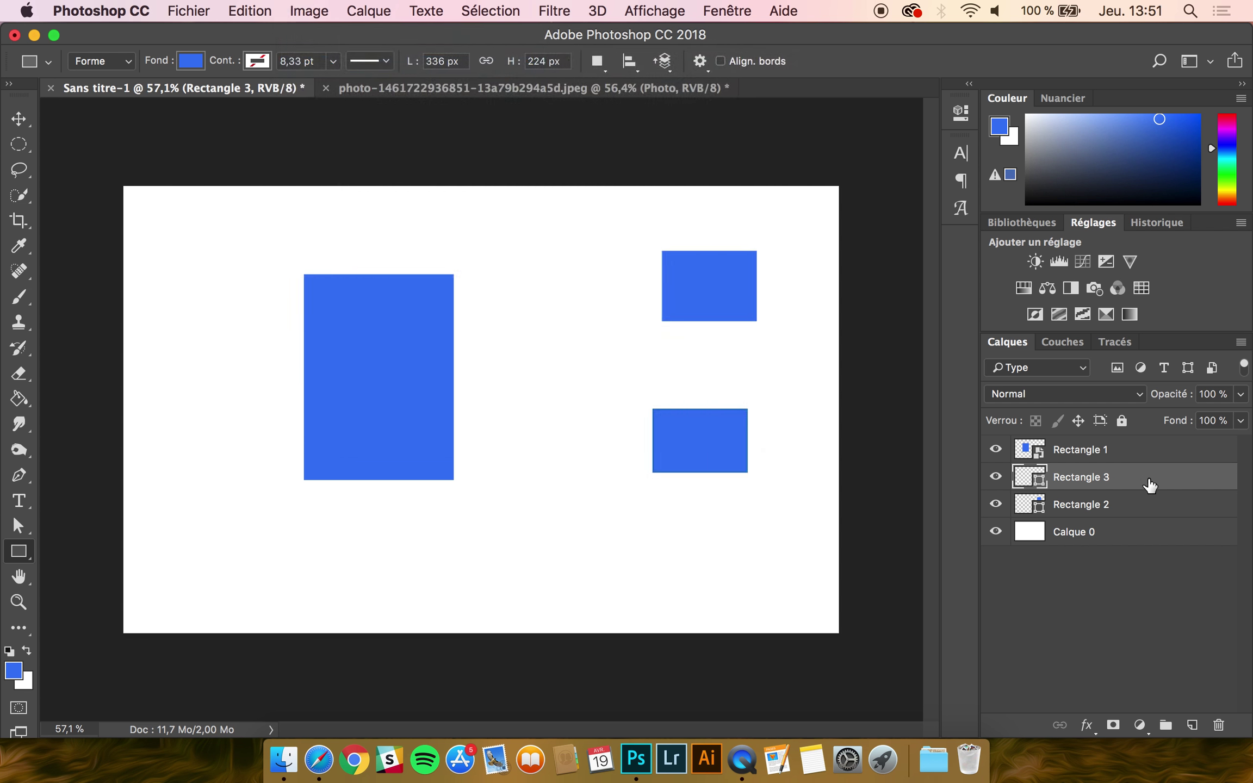
- Rasterize the Rectangle 3 shape layer
right_click(1147, 480)
scroll(1074, 543, down, 5)
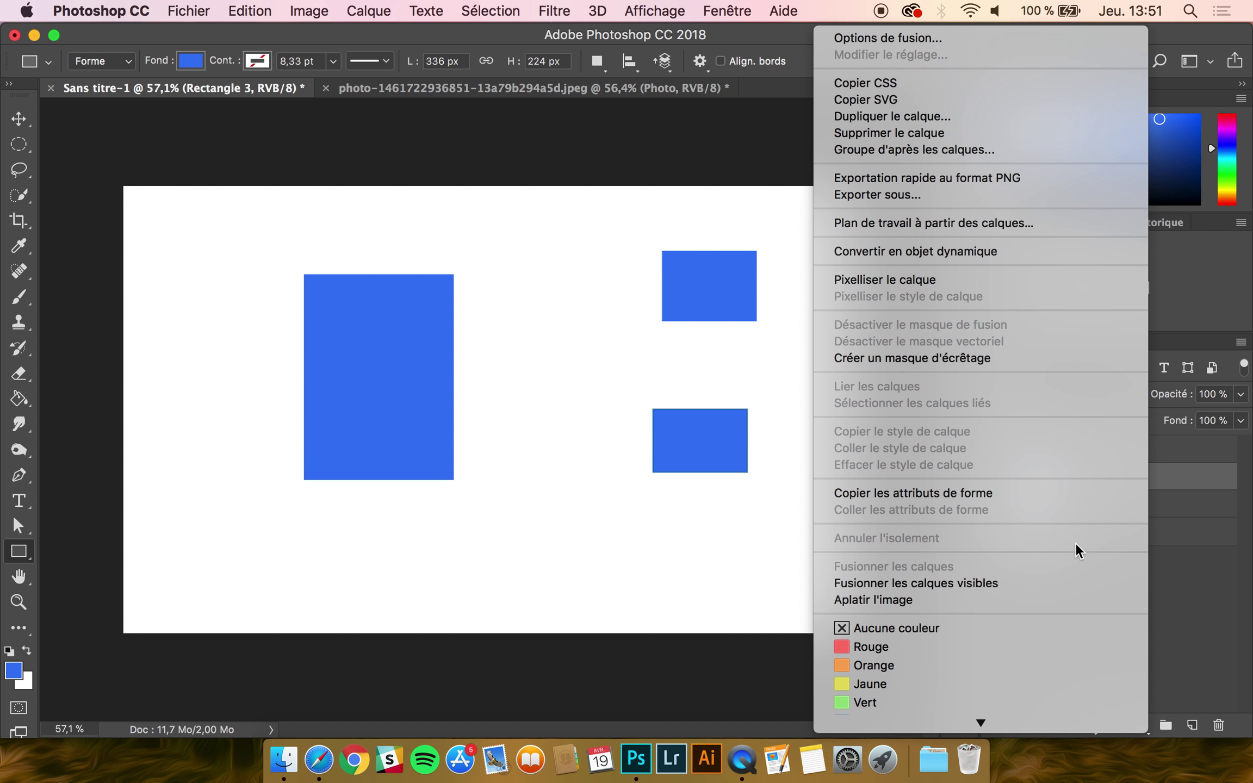
click(894, 279)
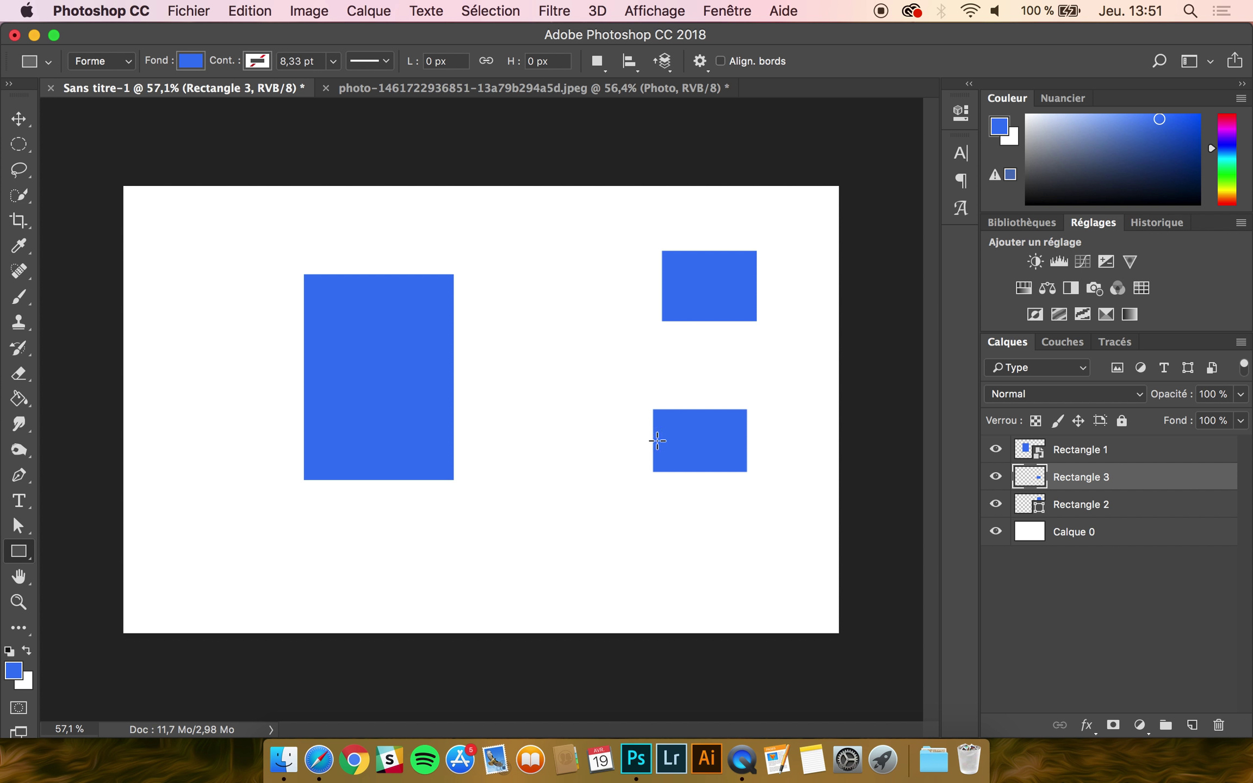
- Apply a Luminosité/Contraste adjustment with raised brightness directly to the rasterized Rectangle 3 layer
click(309, 11)
mouse_move(396, 63)
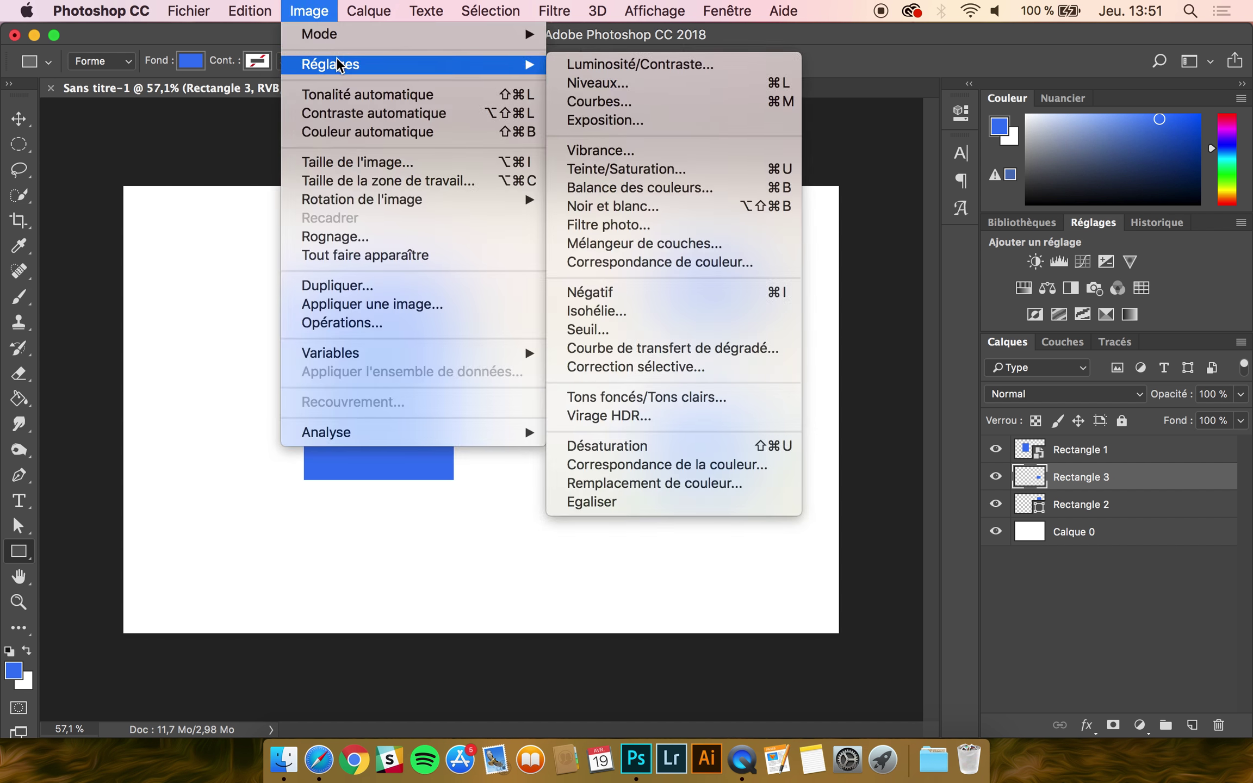
click(640, 72)
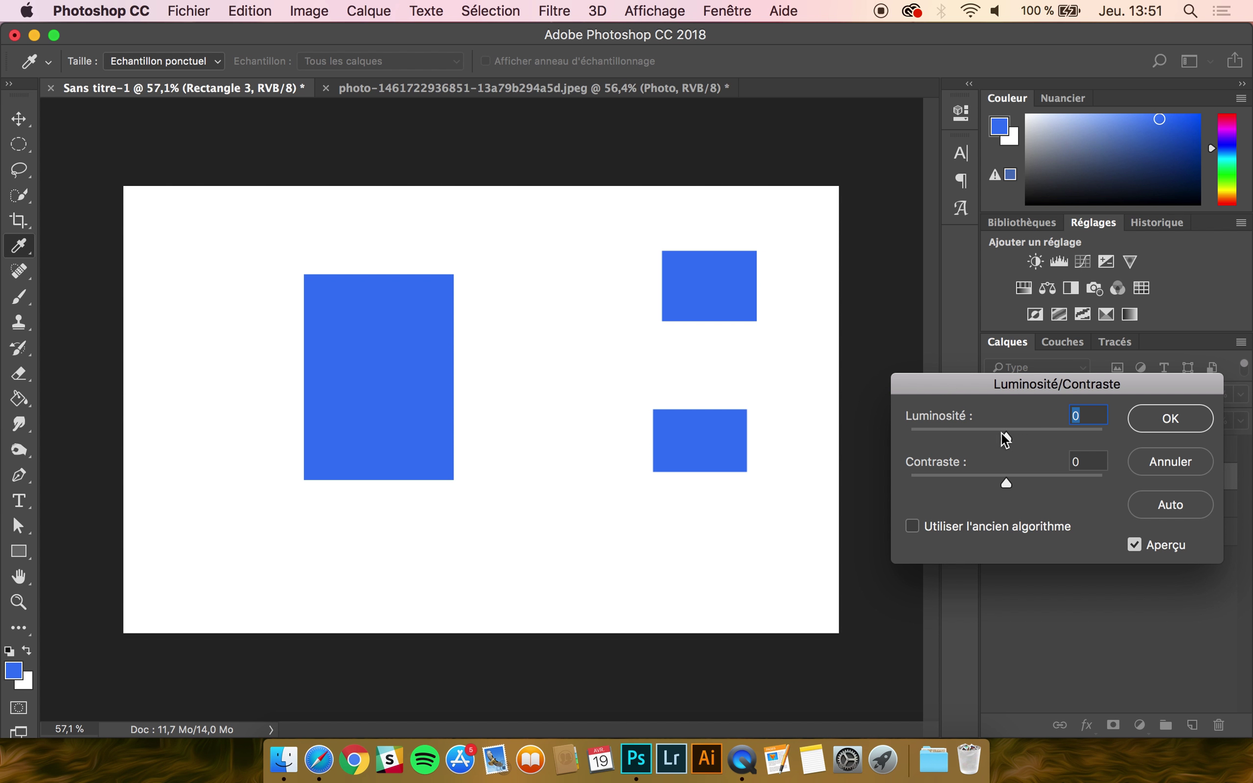
drag(1001, 432, 1059, 432)
click(1192, 418)
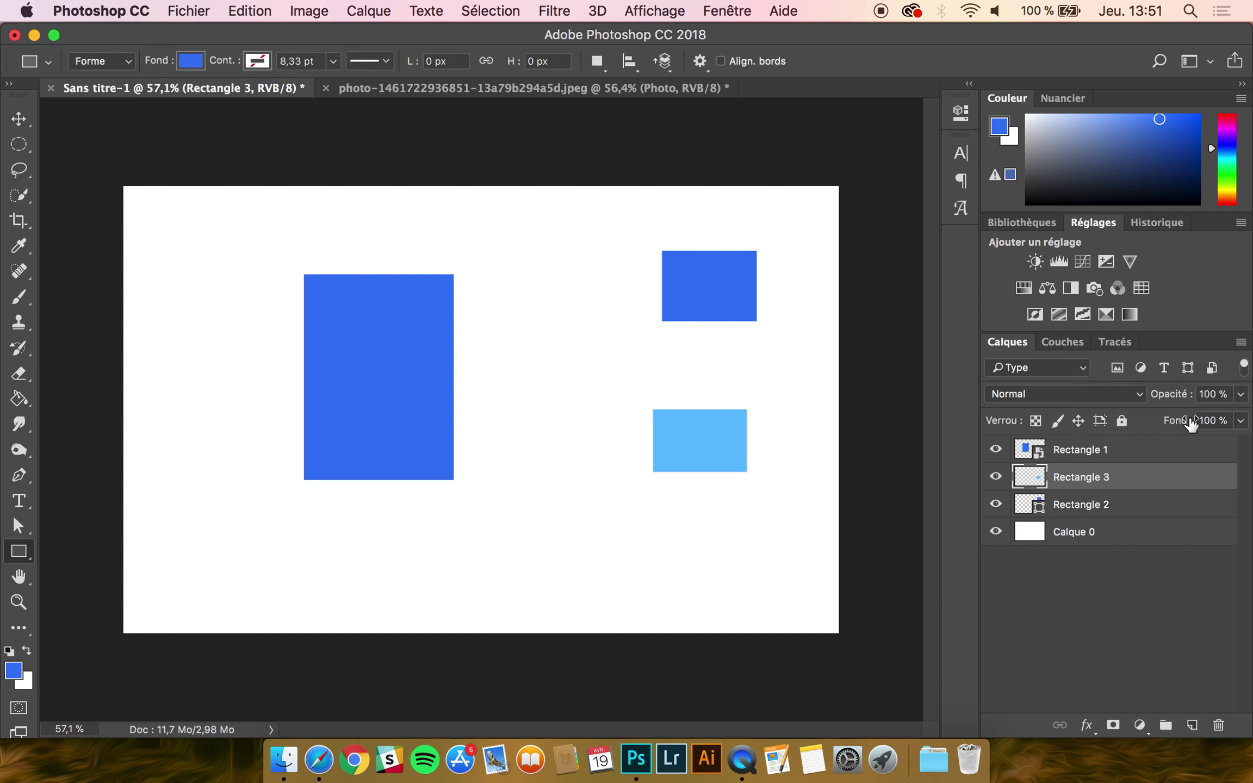
- Apply a Luminosité/Contraste adjustment with brightness 65 to the Rectangle 1 smart object
click(1085, 454)
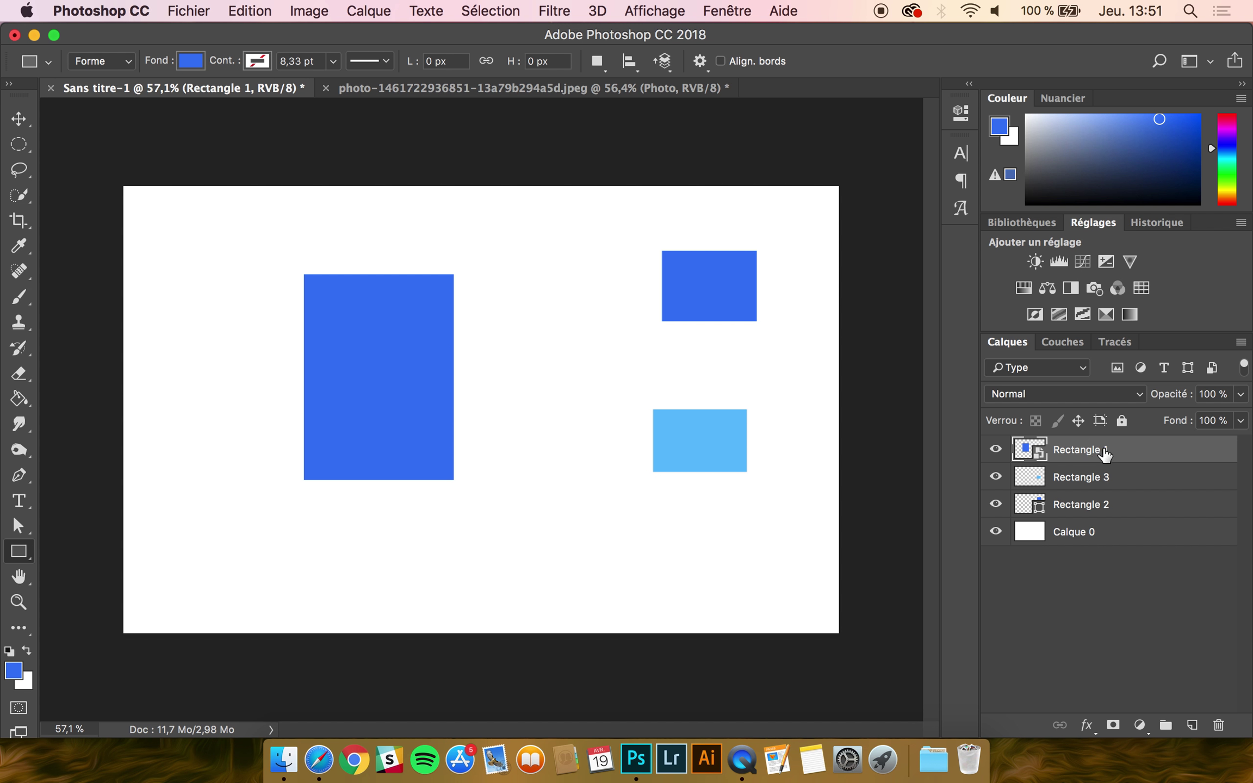
click(314, 8)
mouse_move(326, 61)
click(660, 65)
drag(578, 314, 619, 315)
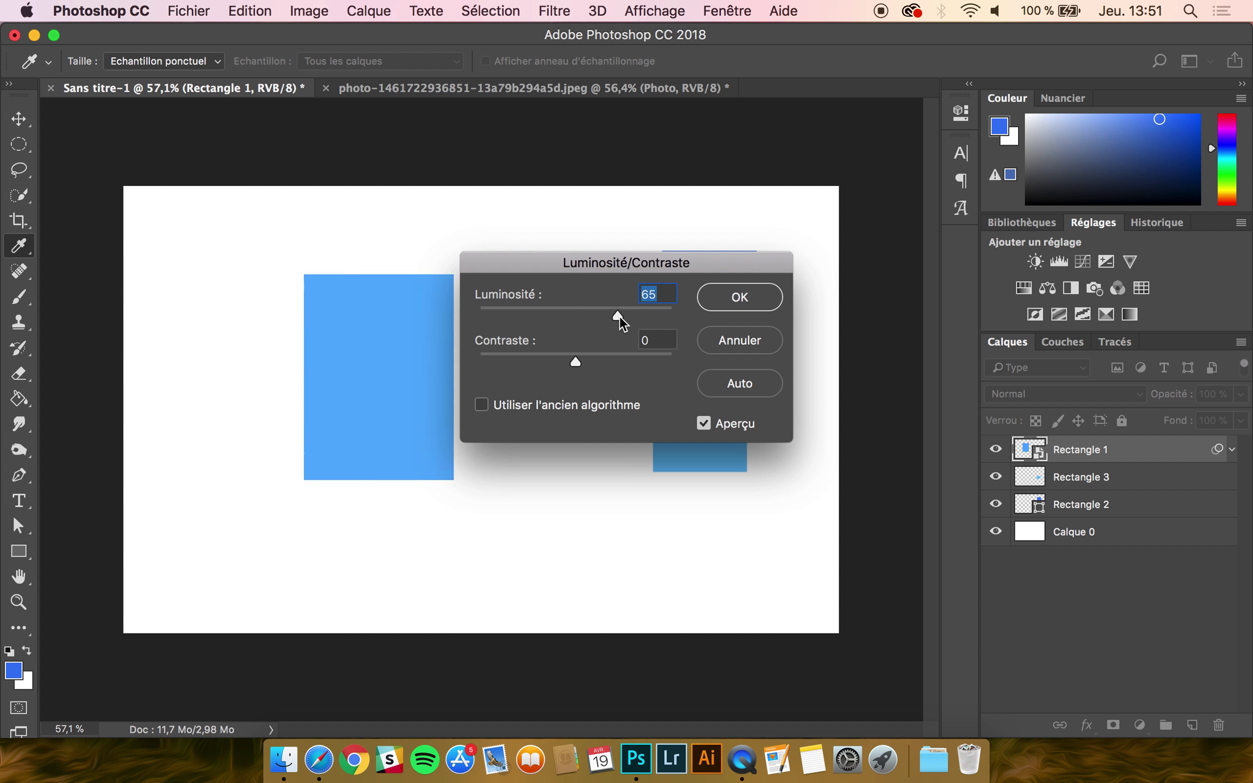
click(742, 296)
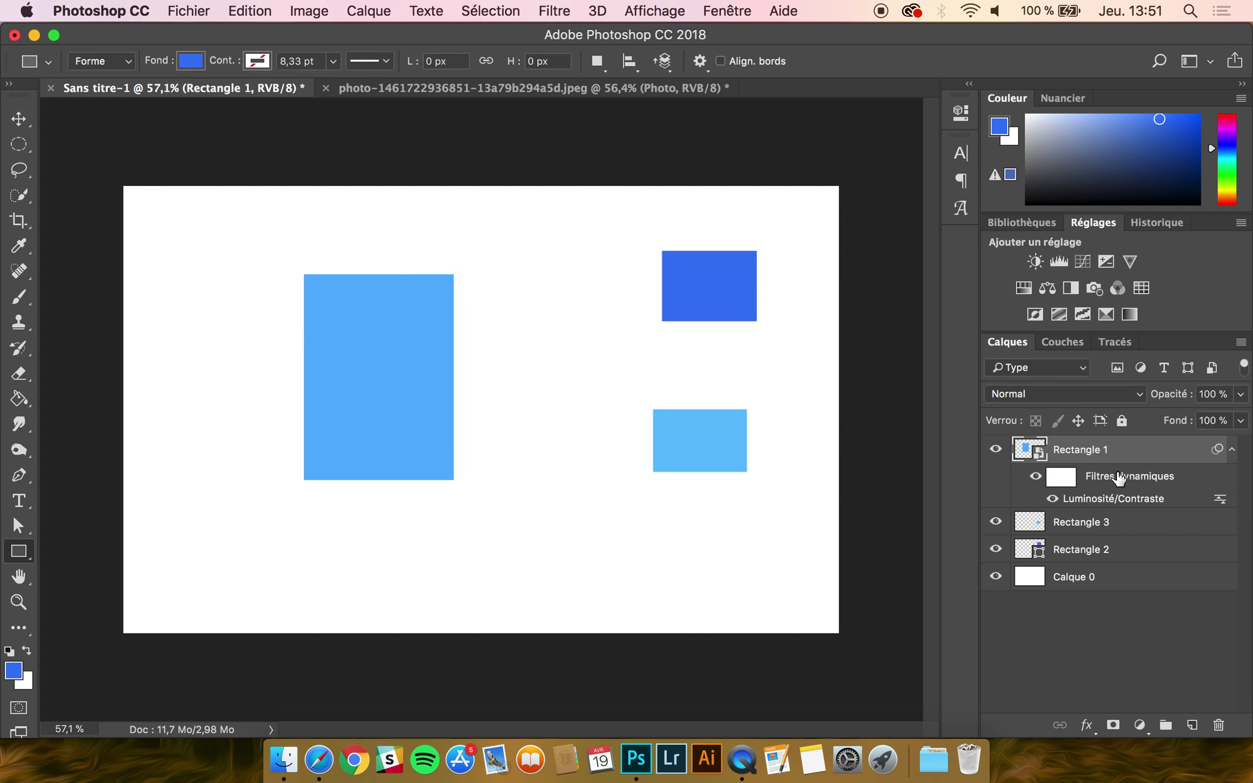
- Toggle the smart filters on Rectangle 1 off and on, and set the Luminosité/Contraste filter's brightness to 24
click(1033, 479)
click(1034, 479)
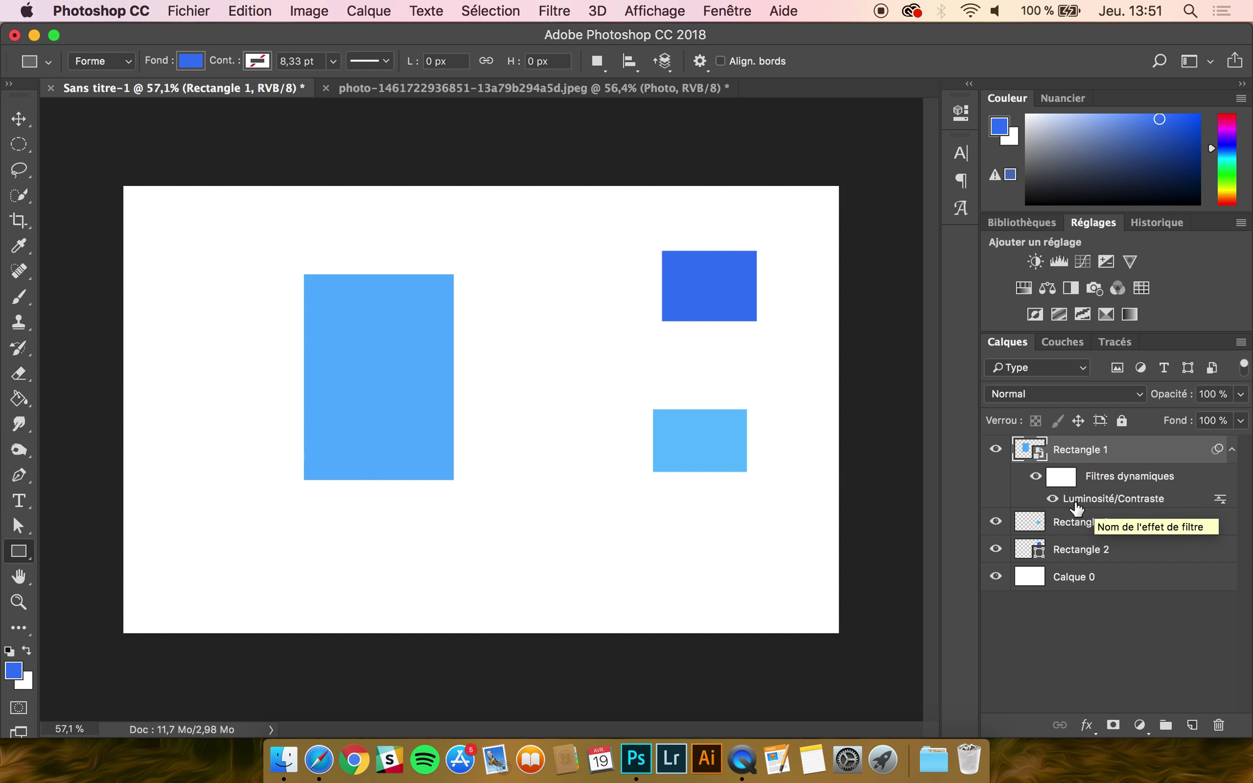
double_click(1093, 499)
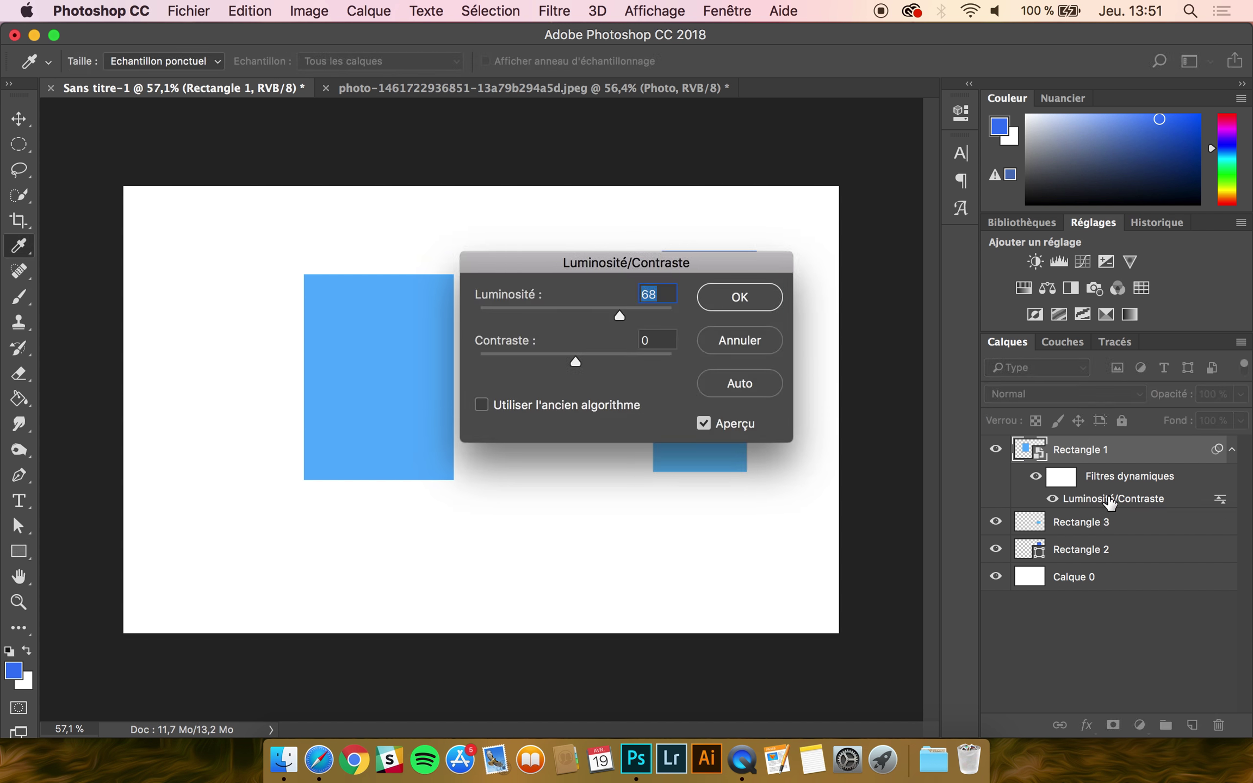
mouse_move(614, 310)
mouse_down()
mouse_move(532, 312)
mouse_move(596, 314)
mouse_up()
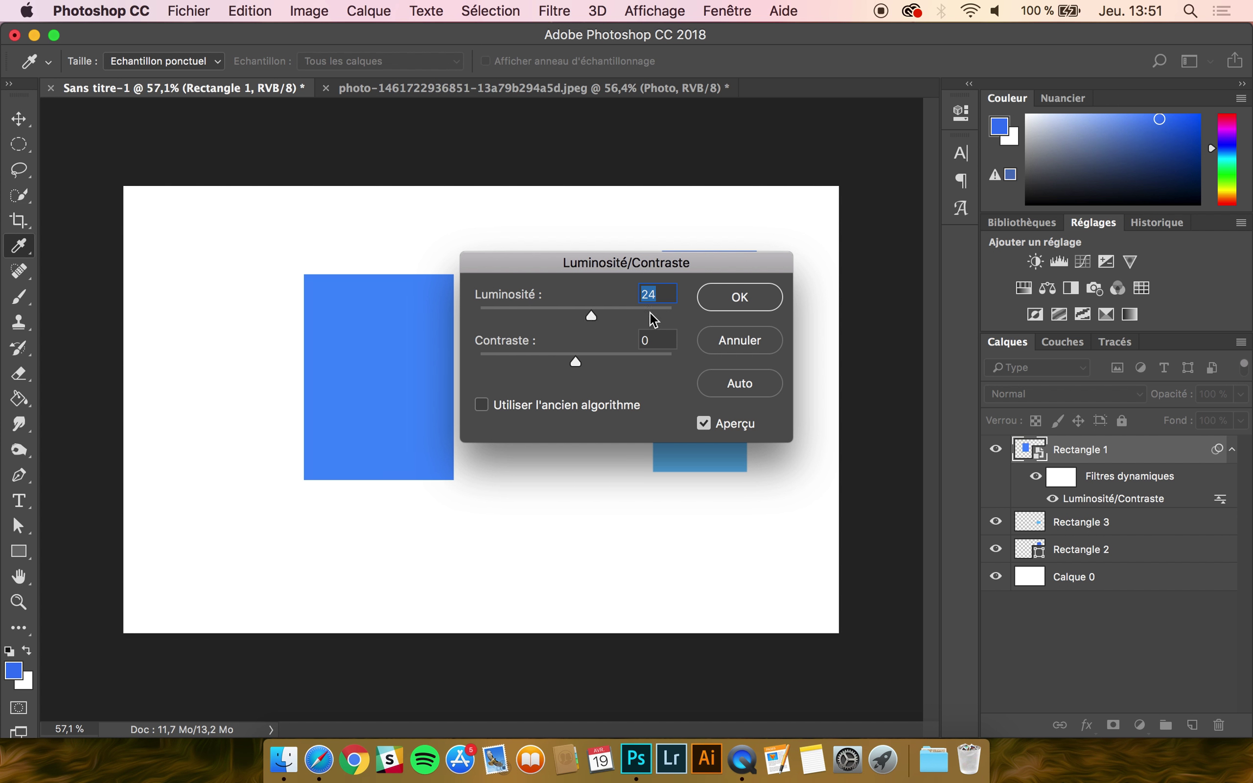
click(760, 300)
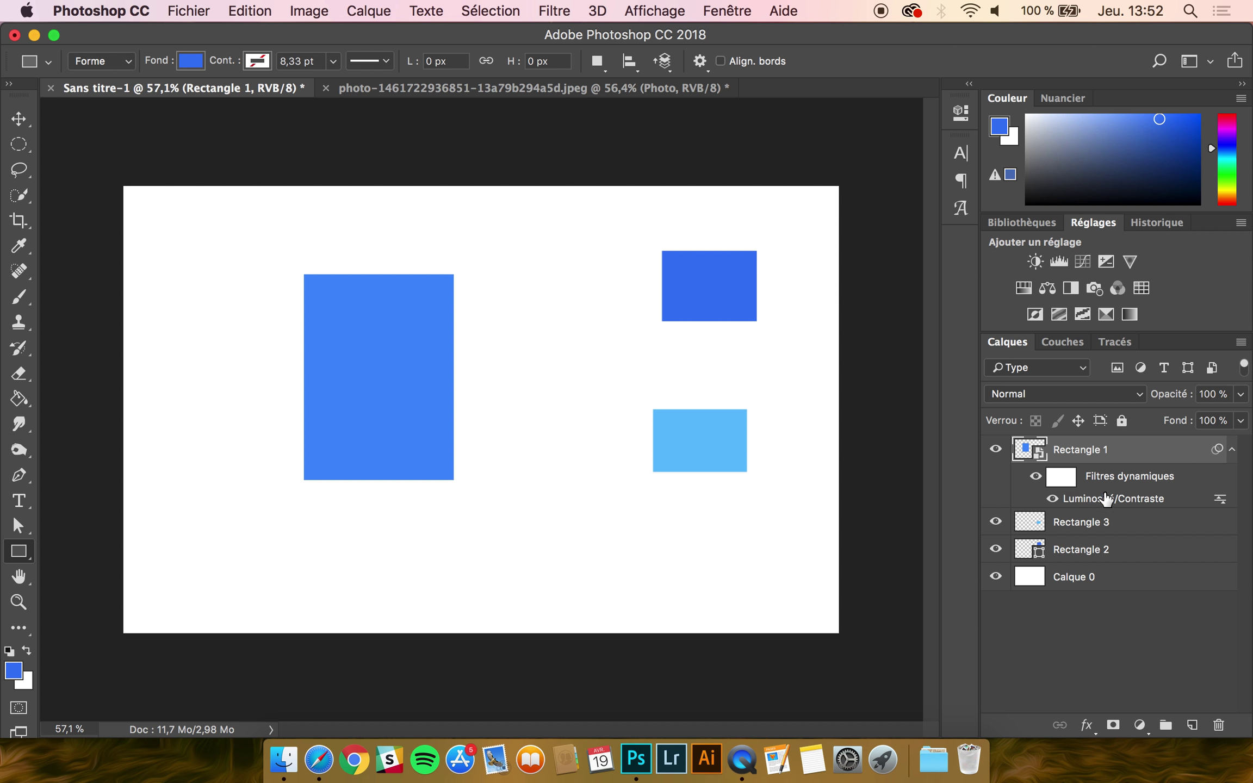
- Step back through the document history to the state before the Luminosité/Contraste smart filter was applied to Rectangle 1
click(1158, 222)
click(1091, 336)
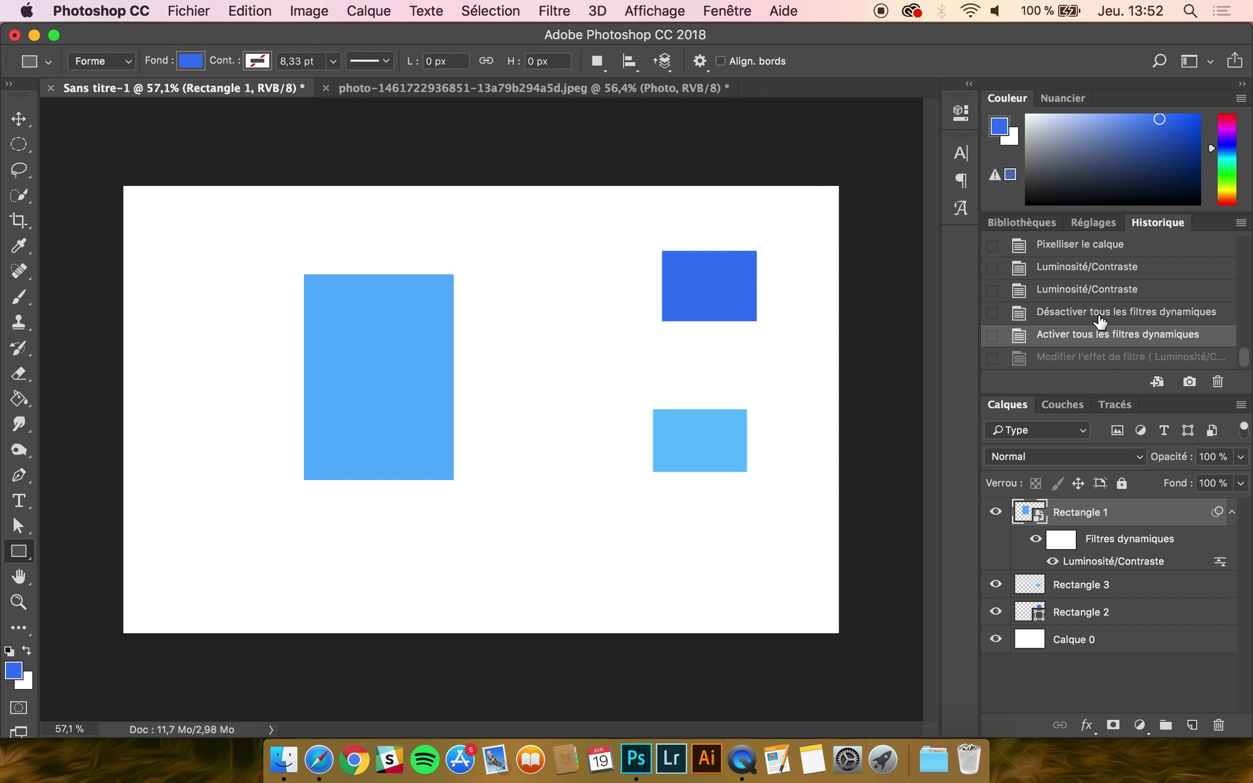
click(1097, 315)
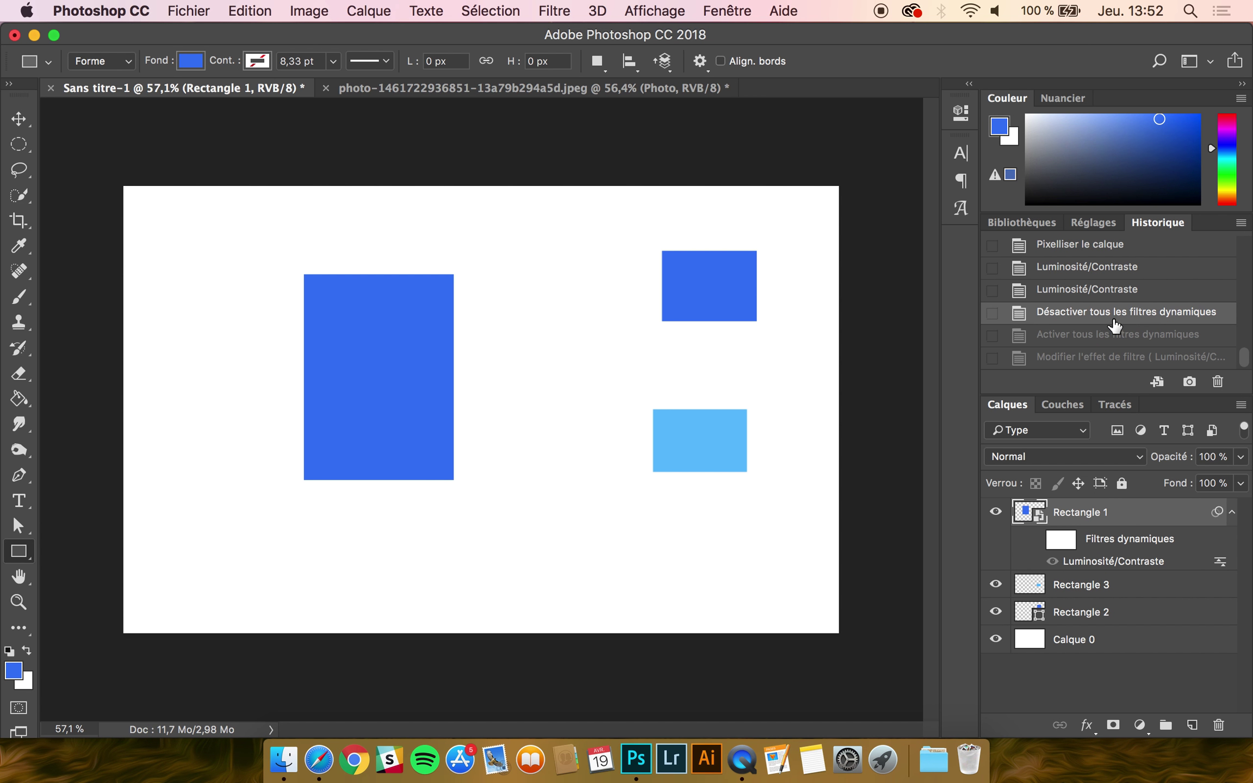
click(1091, 291)
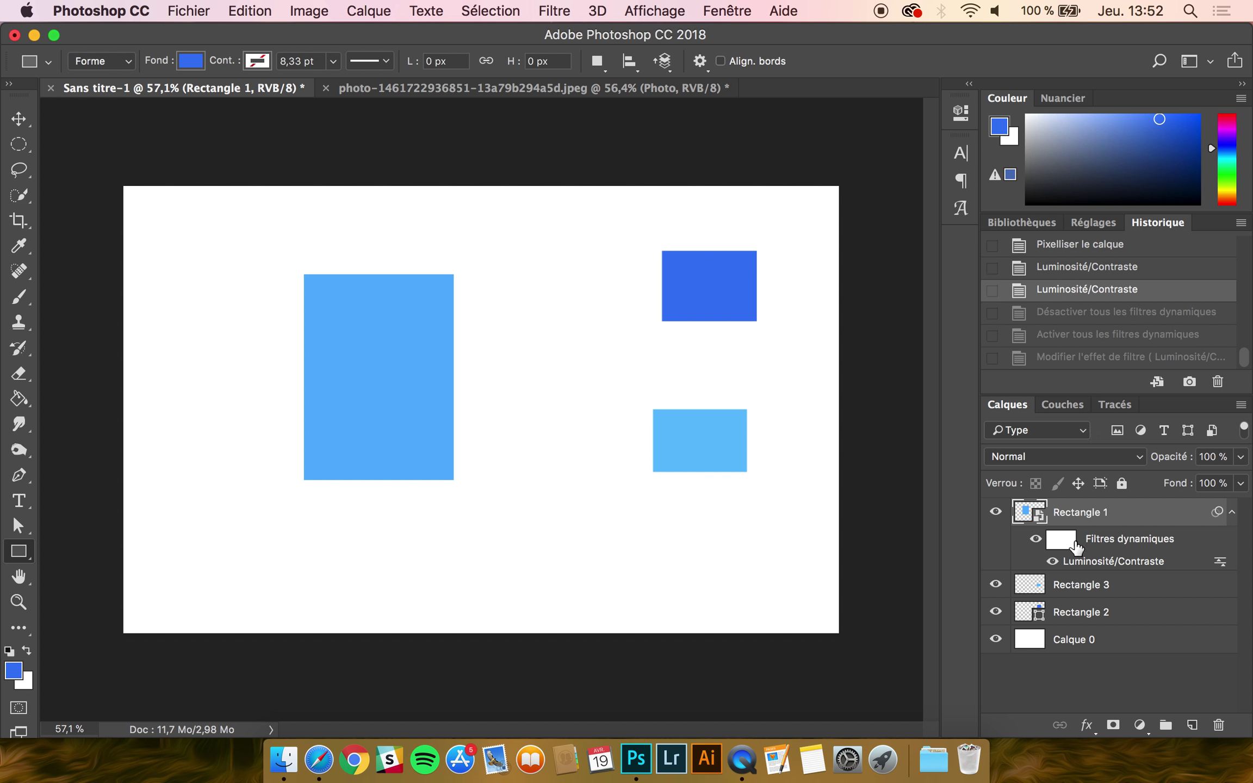
click(1093, 275)
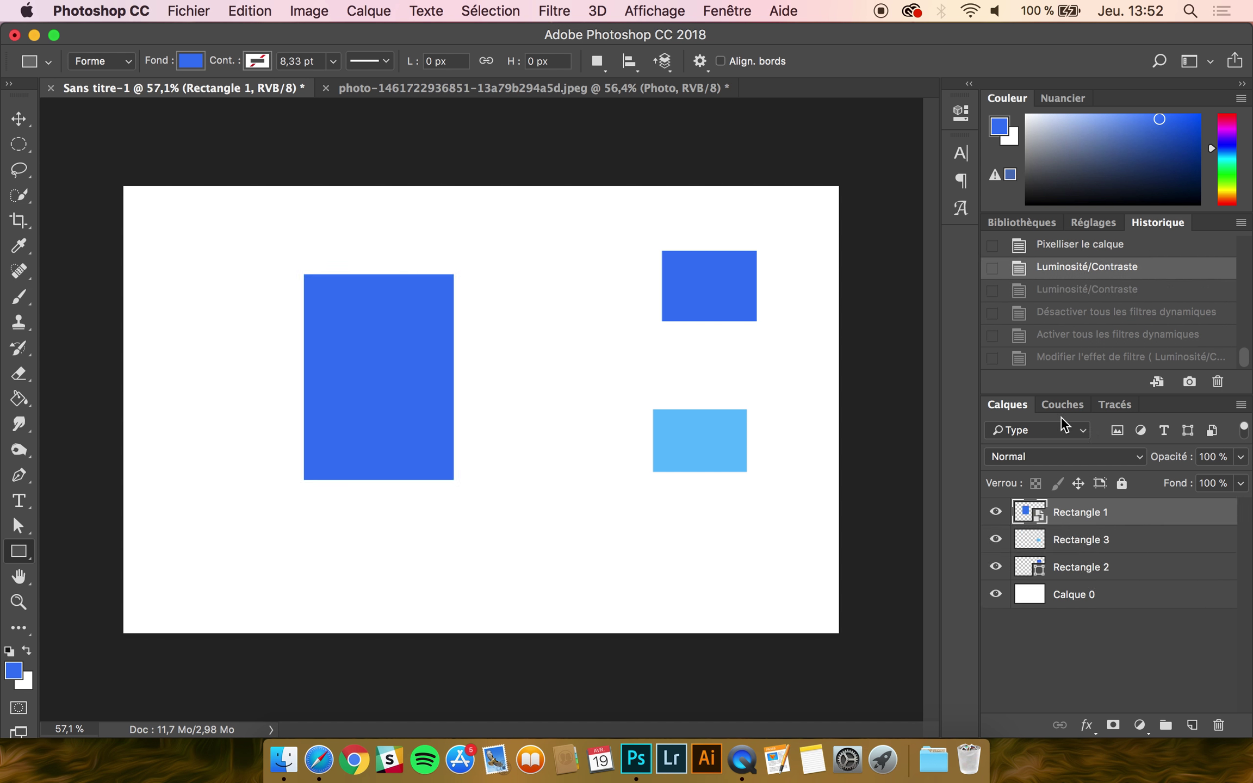
- Delete the Rectangle 3 and Rectangle 2 layers
click(1083, 541)
key(BackSpace)
key(BackSpace)
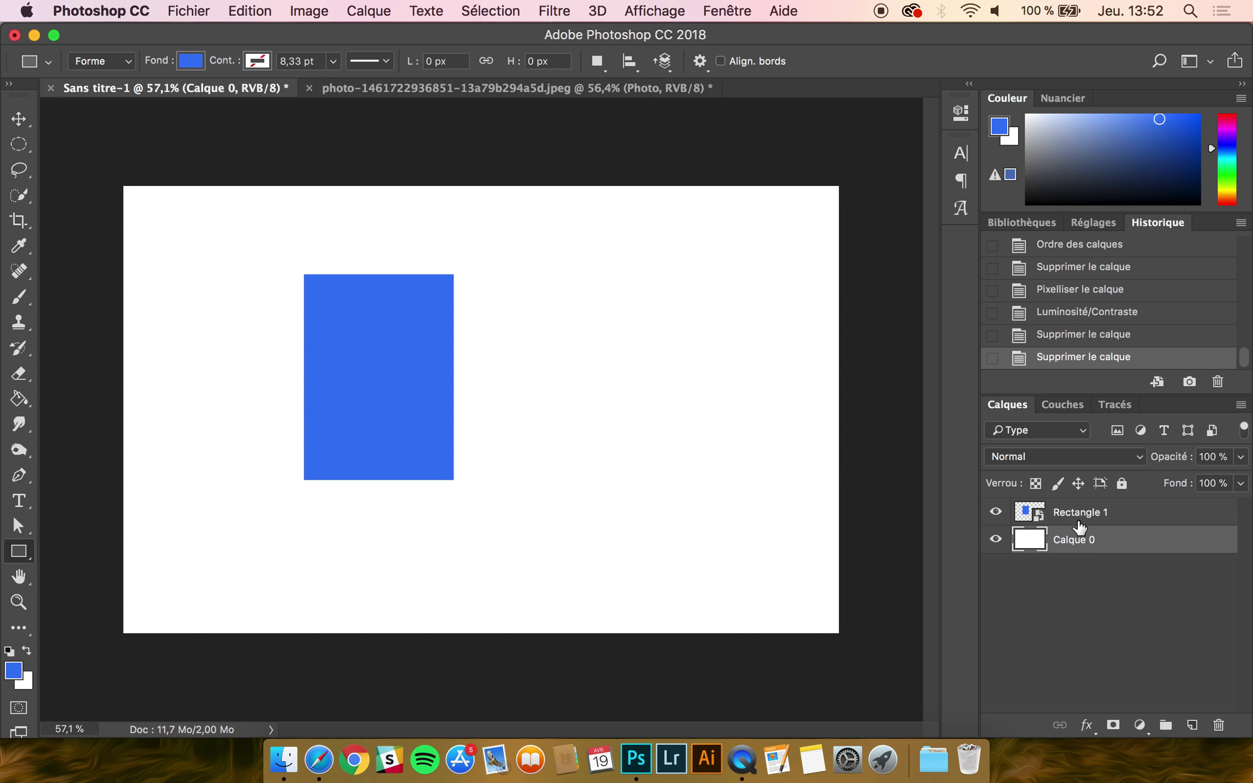
- Open the contents of the Rectangle 1 smart object and add a text layer reading "T" on the upper part of the rectangle
click(1085, 517)
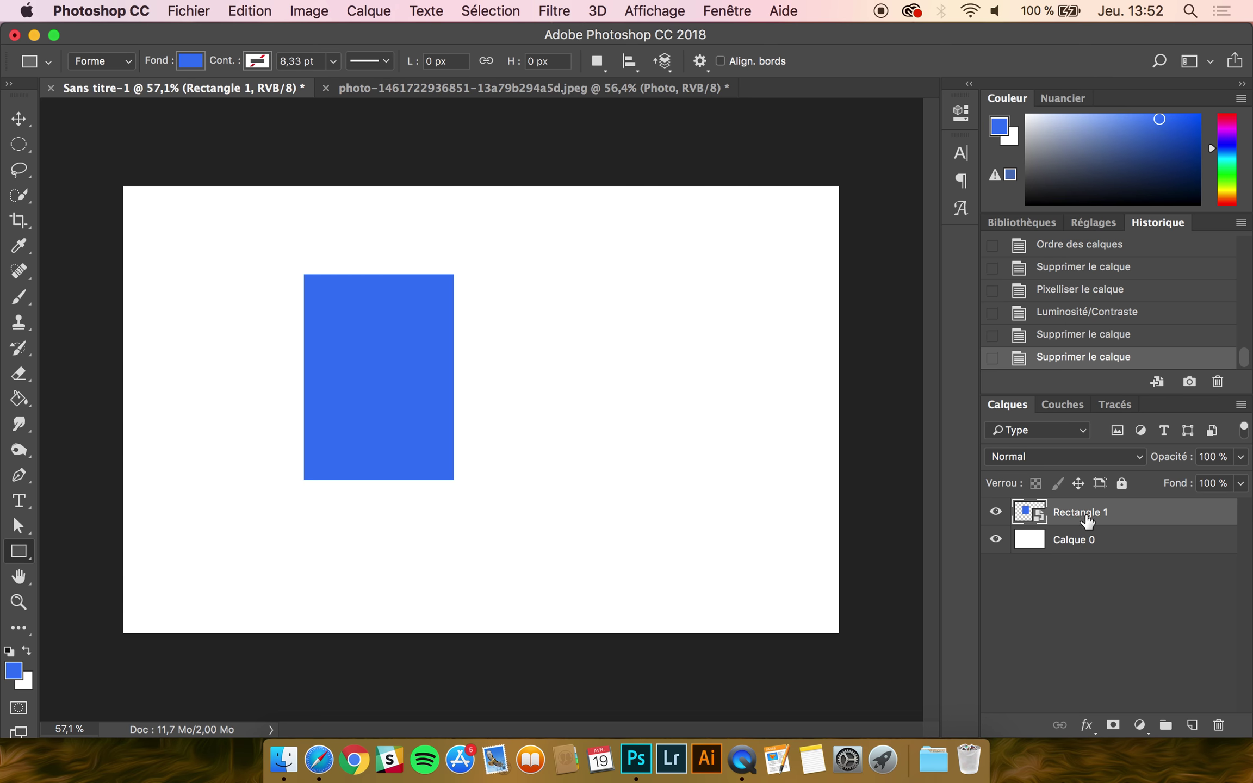
double_click(1037, 520)
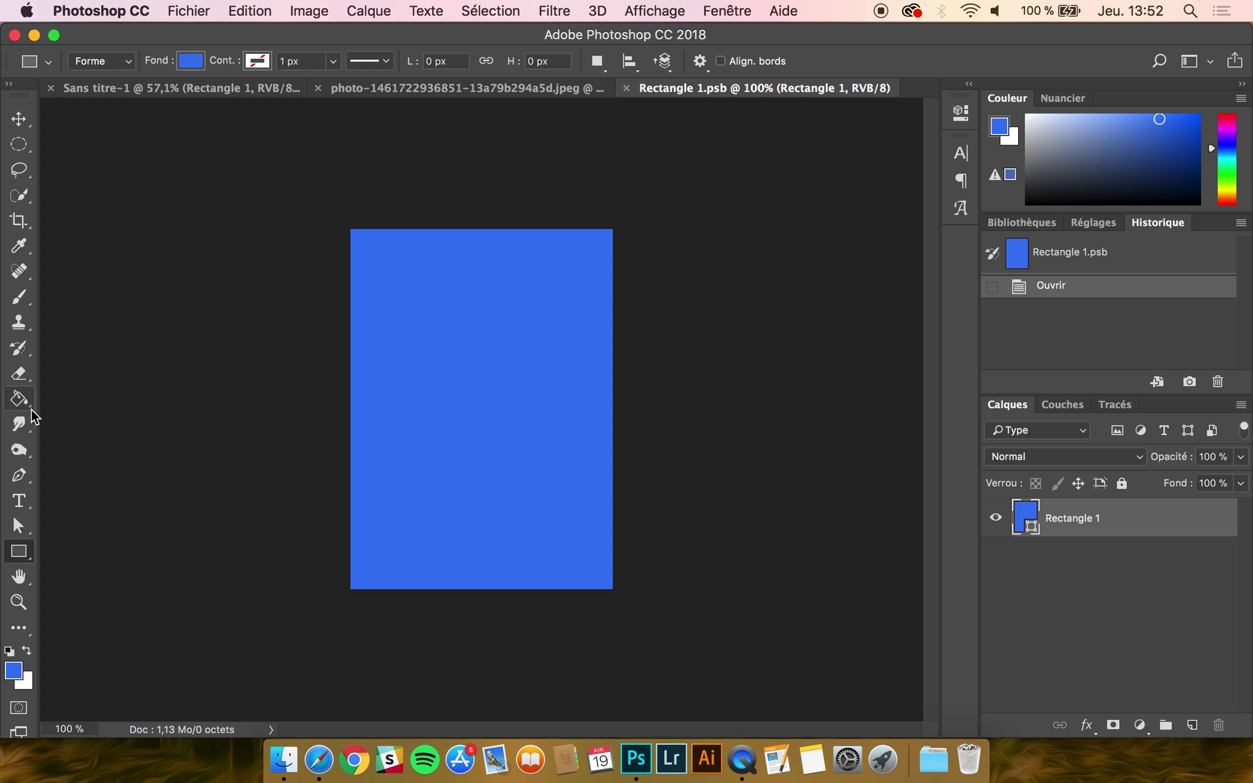
click(19, 297)
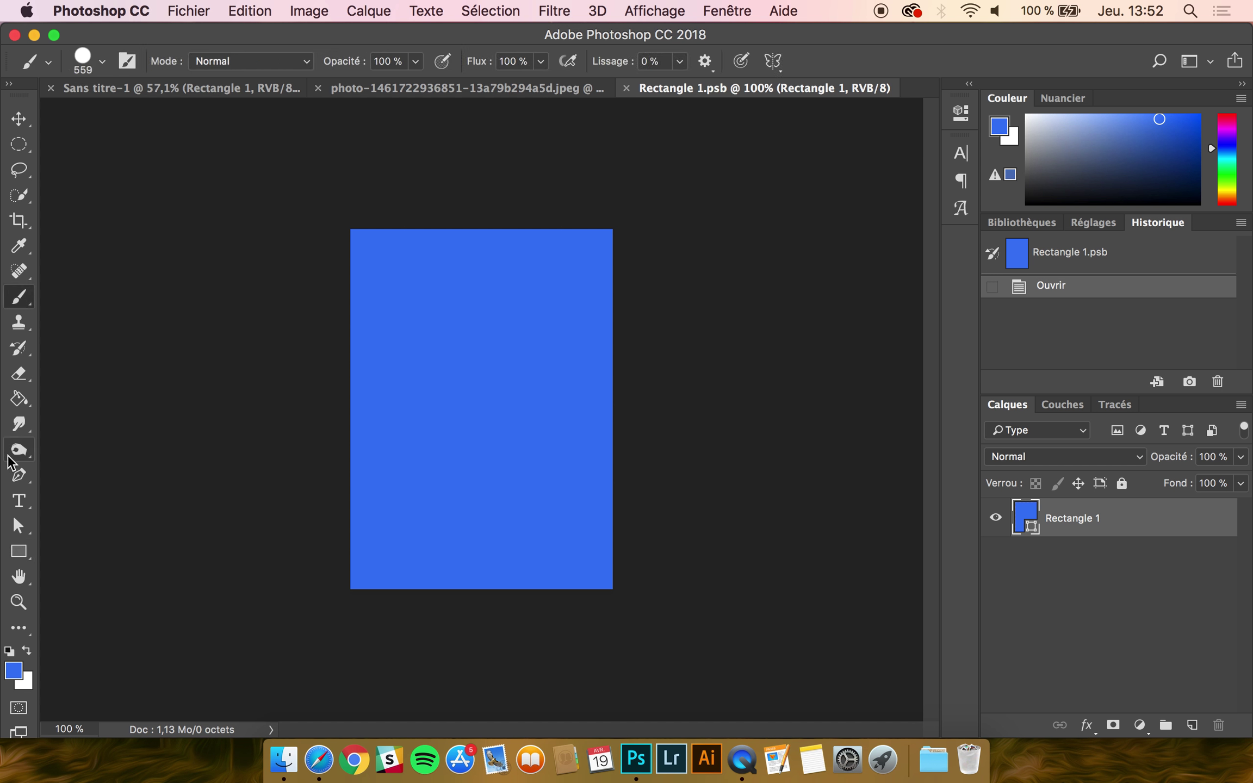
click(18, 497)
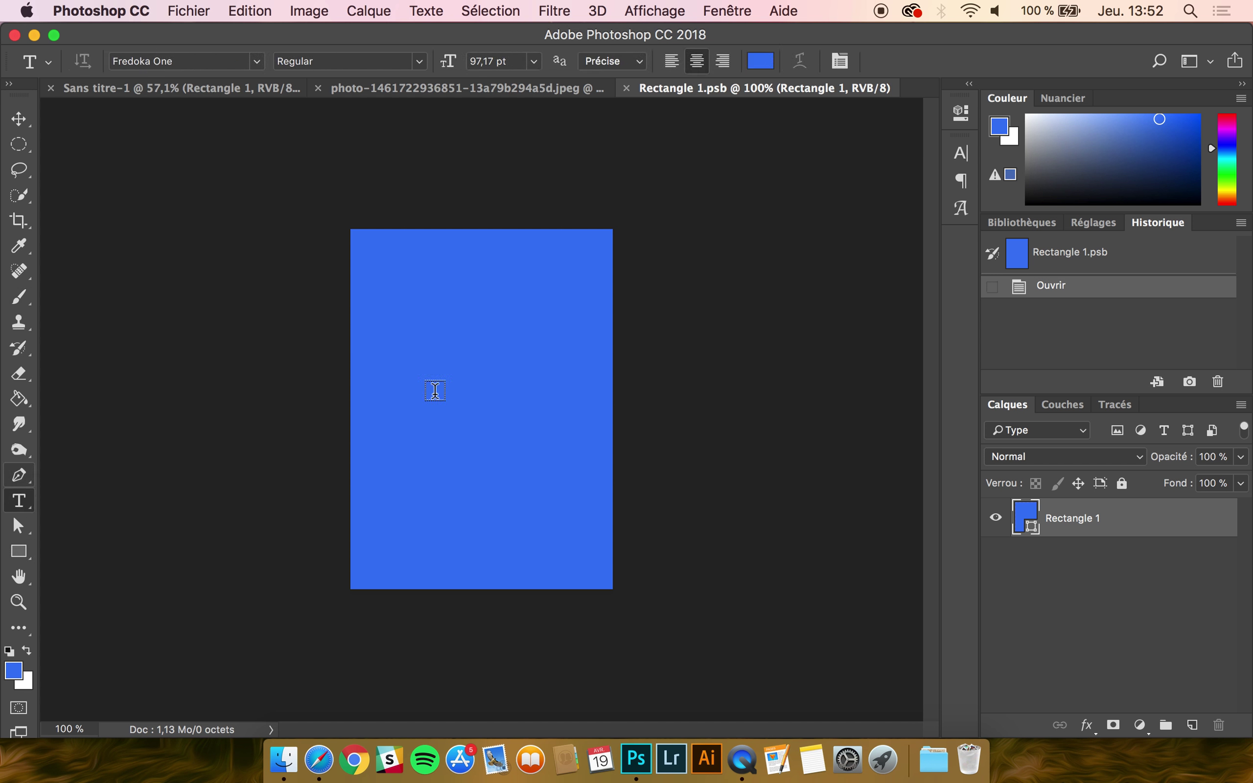
click(417, 346)
text(T)
key(ctrl+Return)
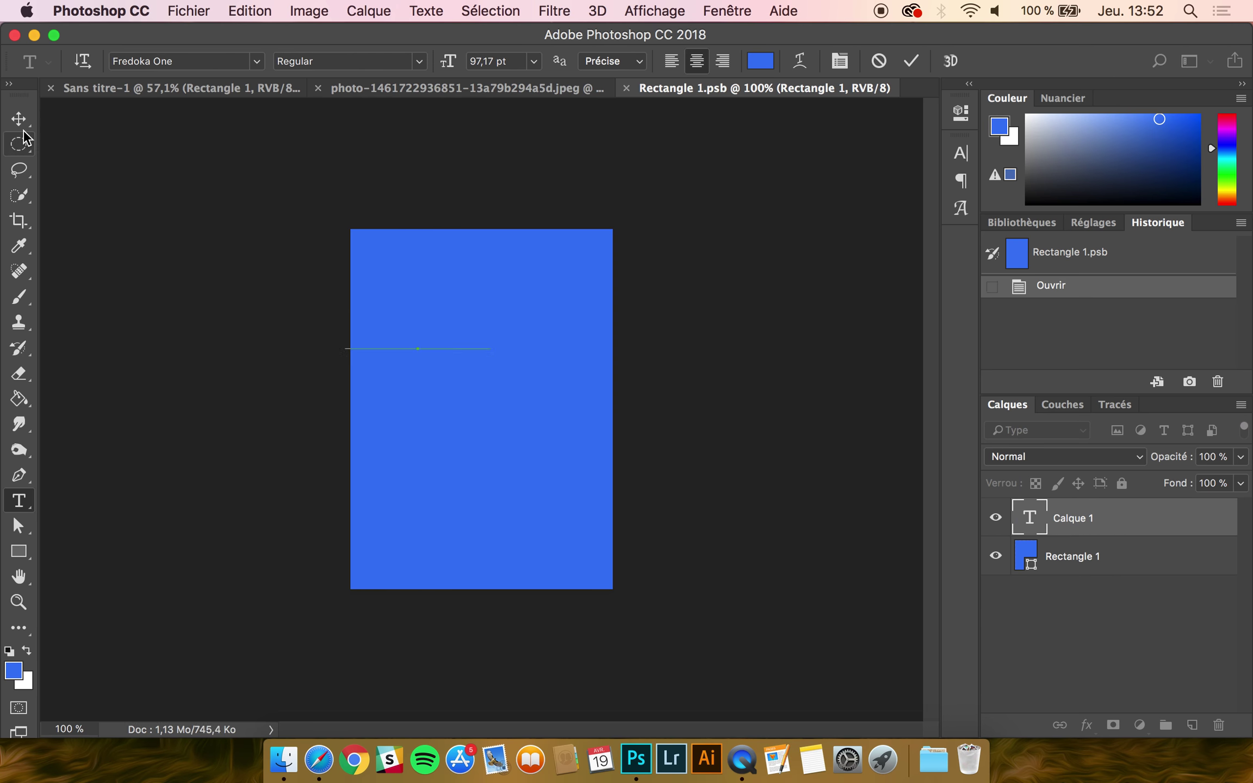
- Set the T text colour to white (ffffff) and move the letter to the upper middle of the blue rectangle
click(959, 155)
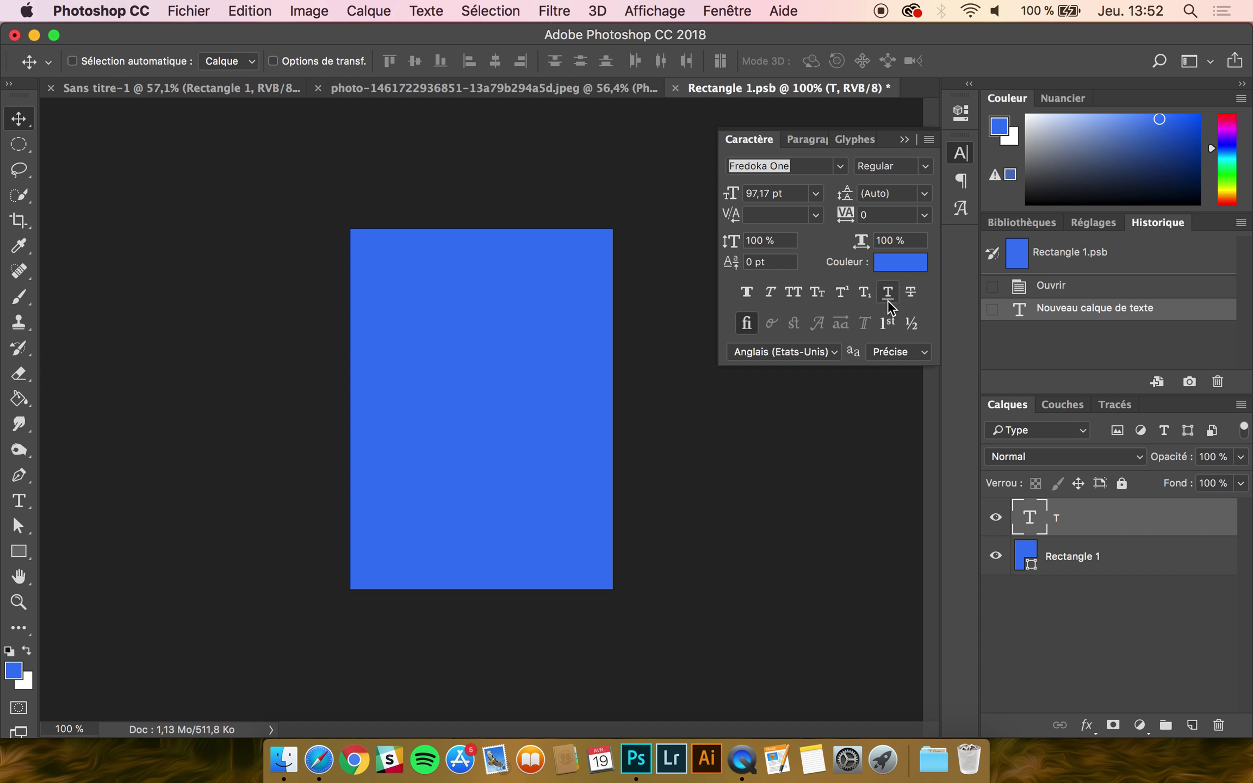
click(901, 263)
text(ffffff)
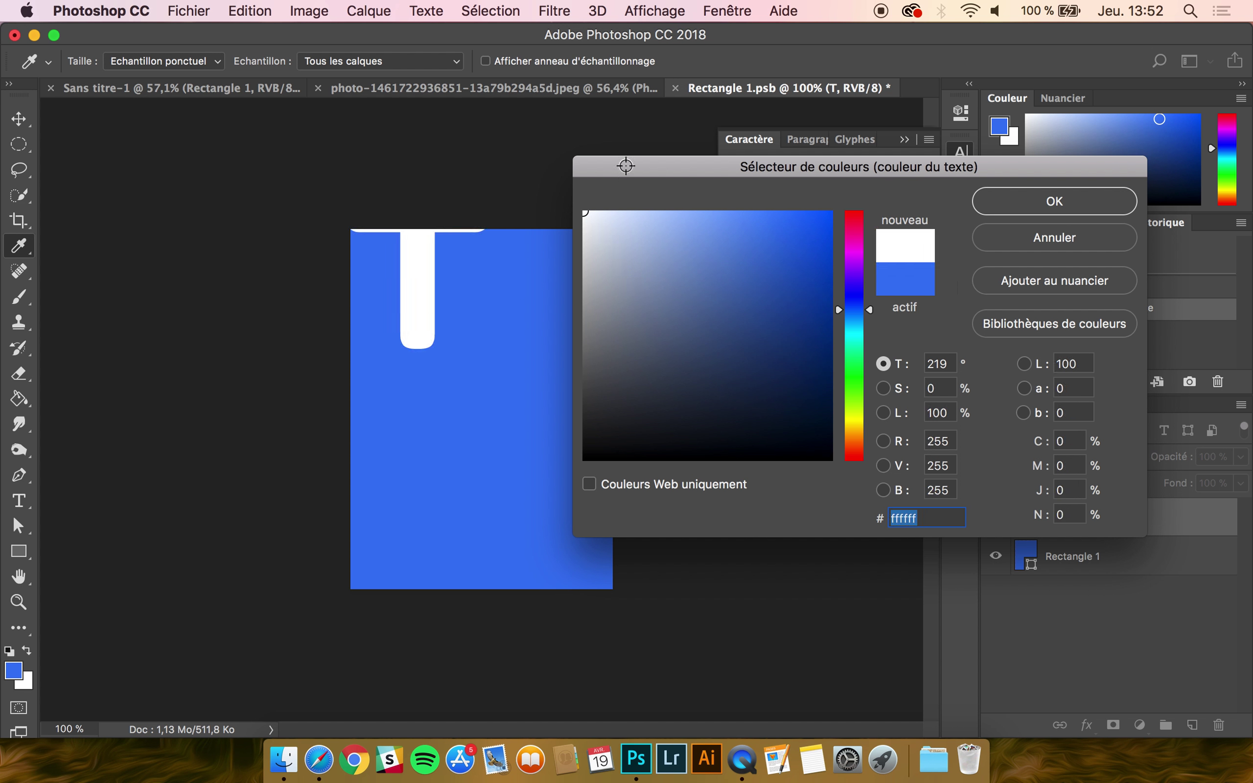
click(1105, 211)
drag(417, 255, 471, 358)
click(738, 144)
- Save and close Rectangle 1.psb, and move the Rectangle 1 smart object toward the left side of the Sans titre-1 canvas
click(188, 11)
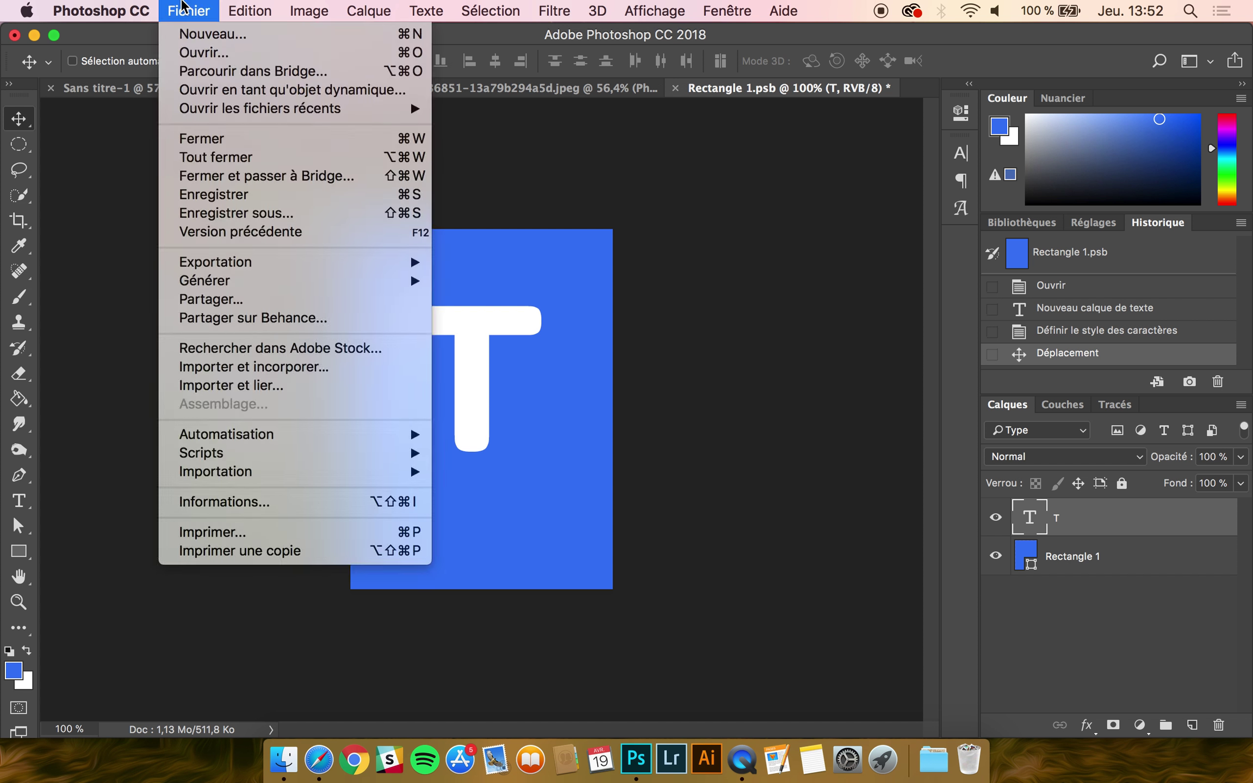
click(211, 197)
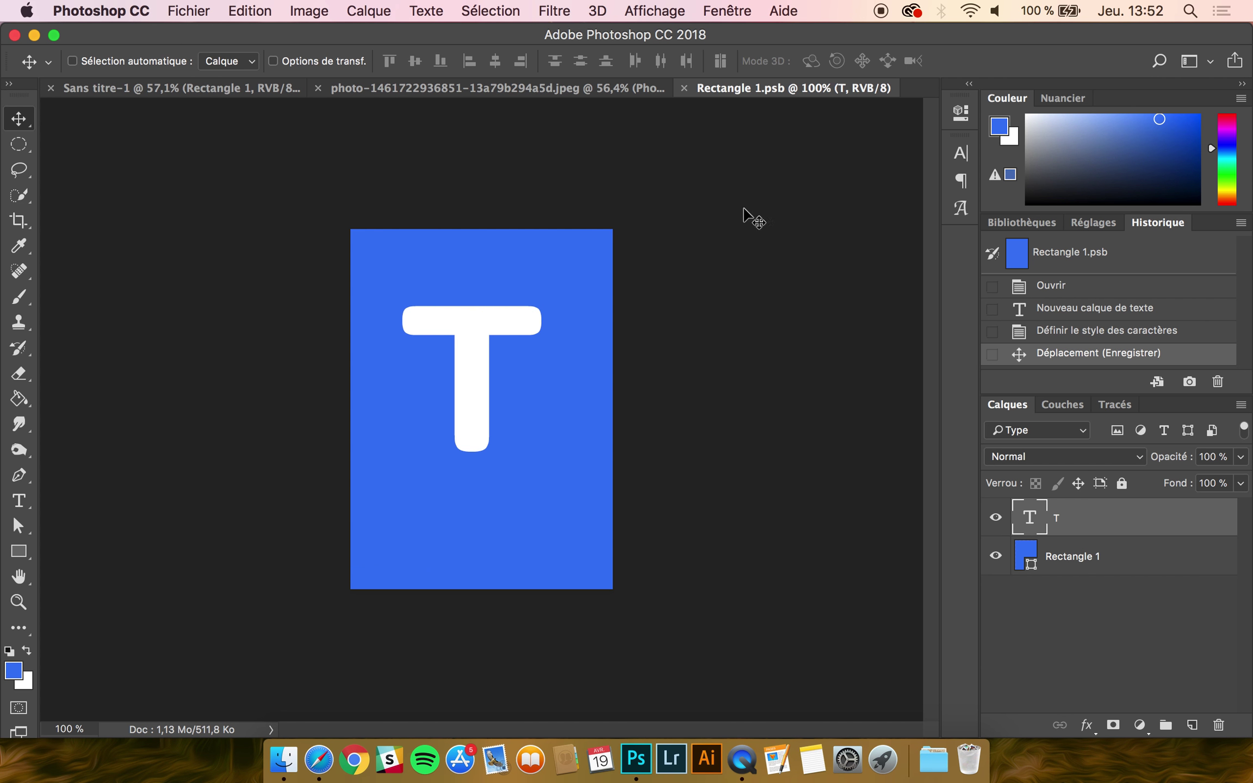
click(685, 87)
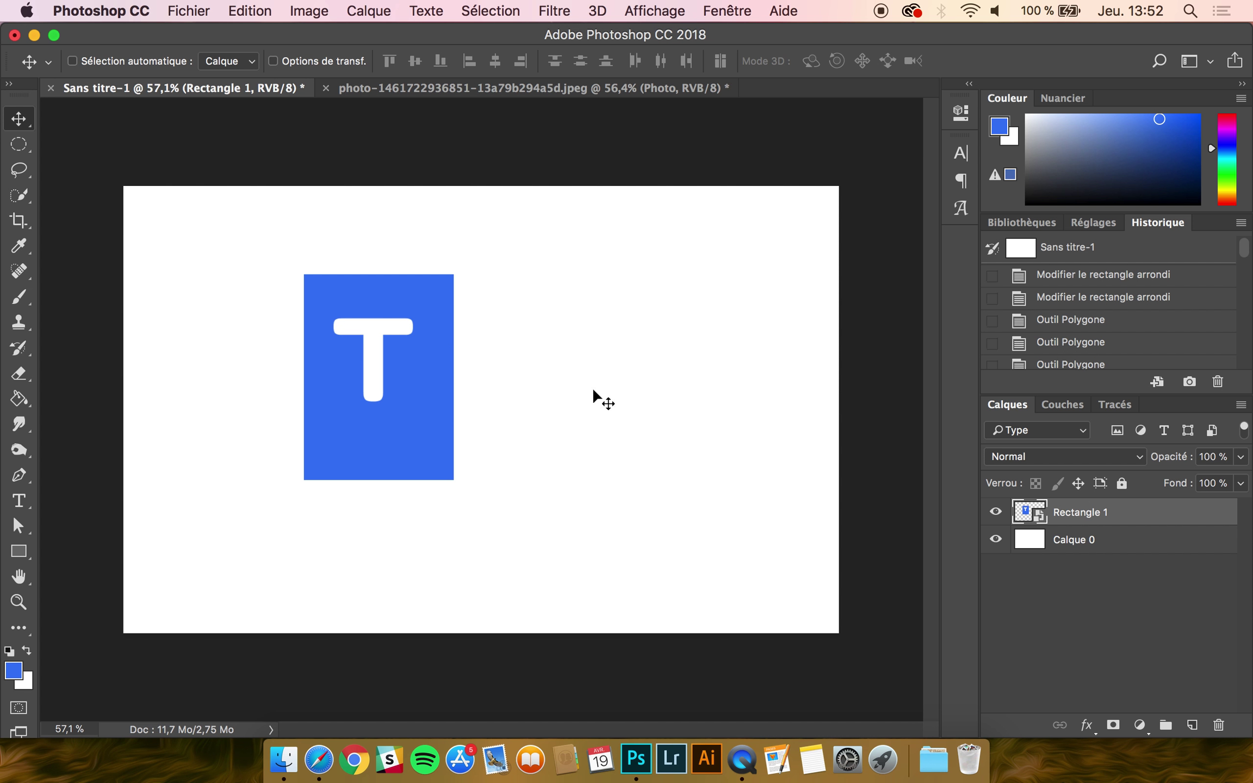
drag(408, 393, 324, 383)
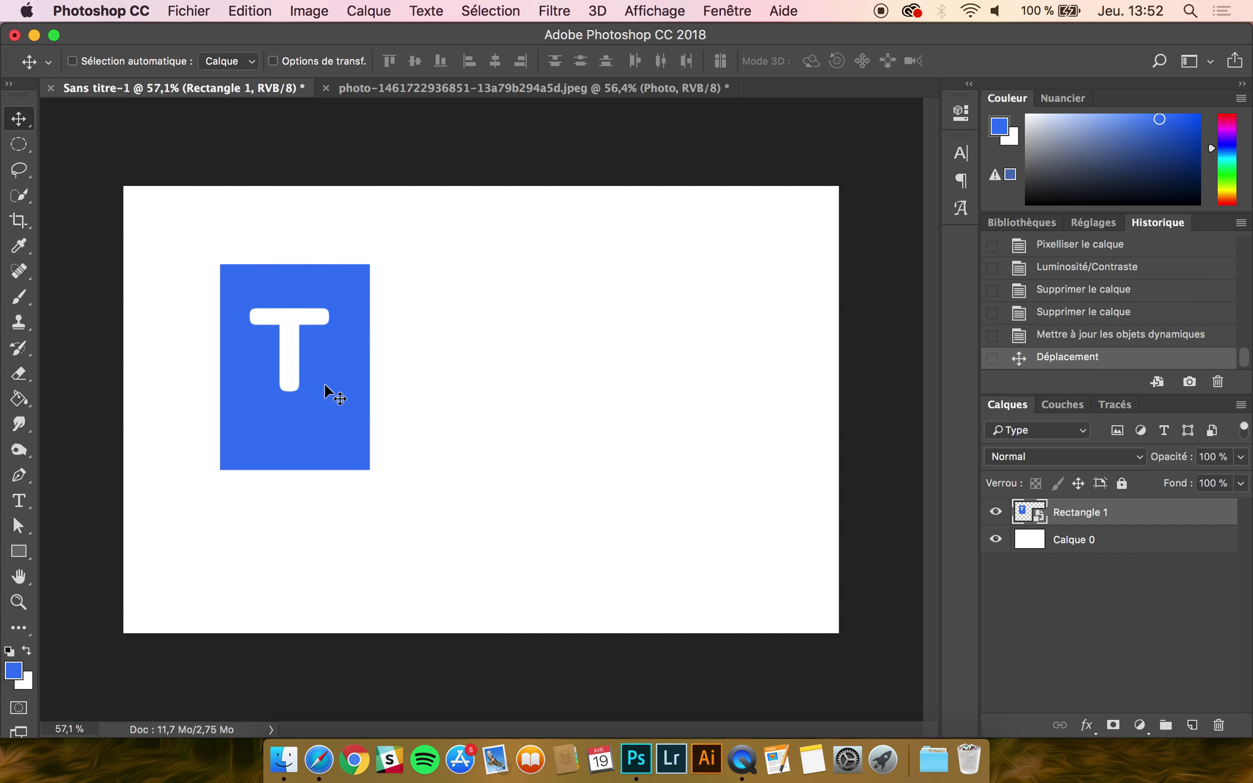
- Reopen the Rectangle 1 smart object's contents, hide and show the T layer, and close the file with its changes saved
double_click(1029, 513)
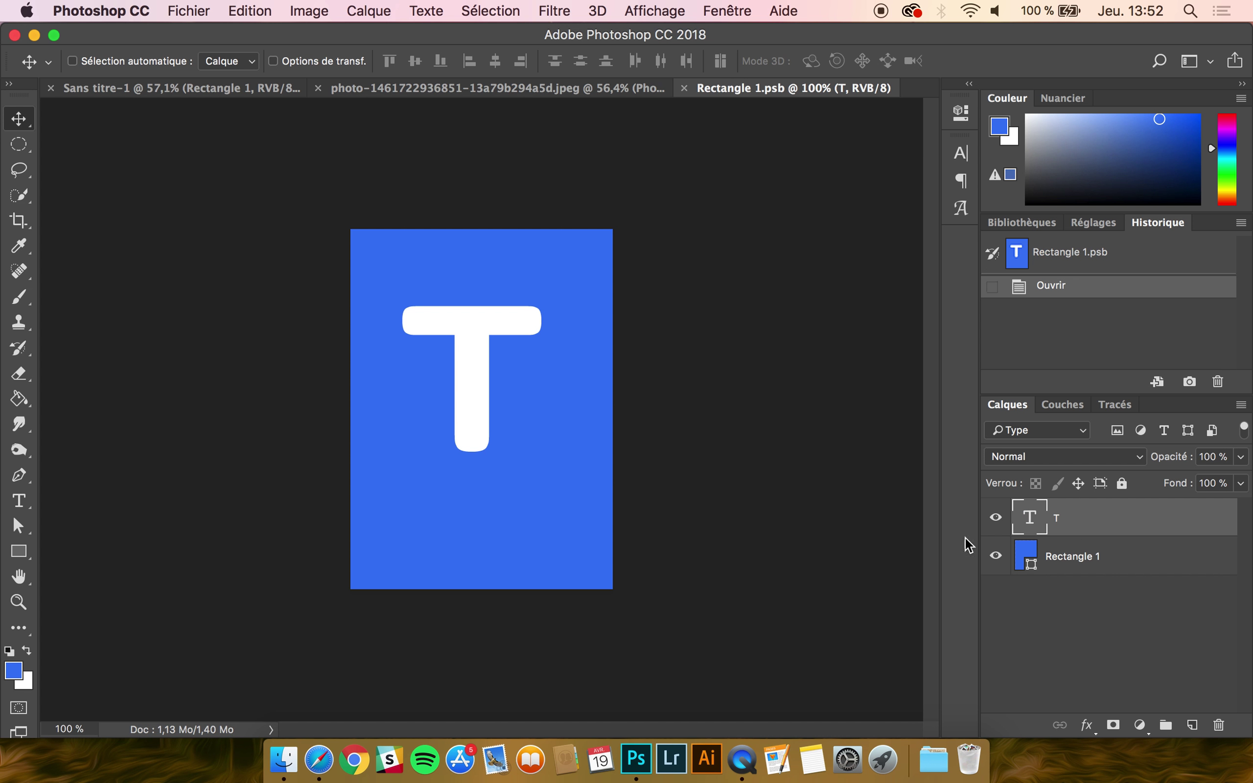
click(995, 517)
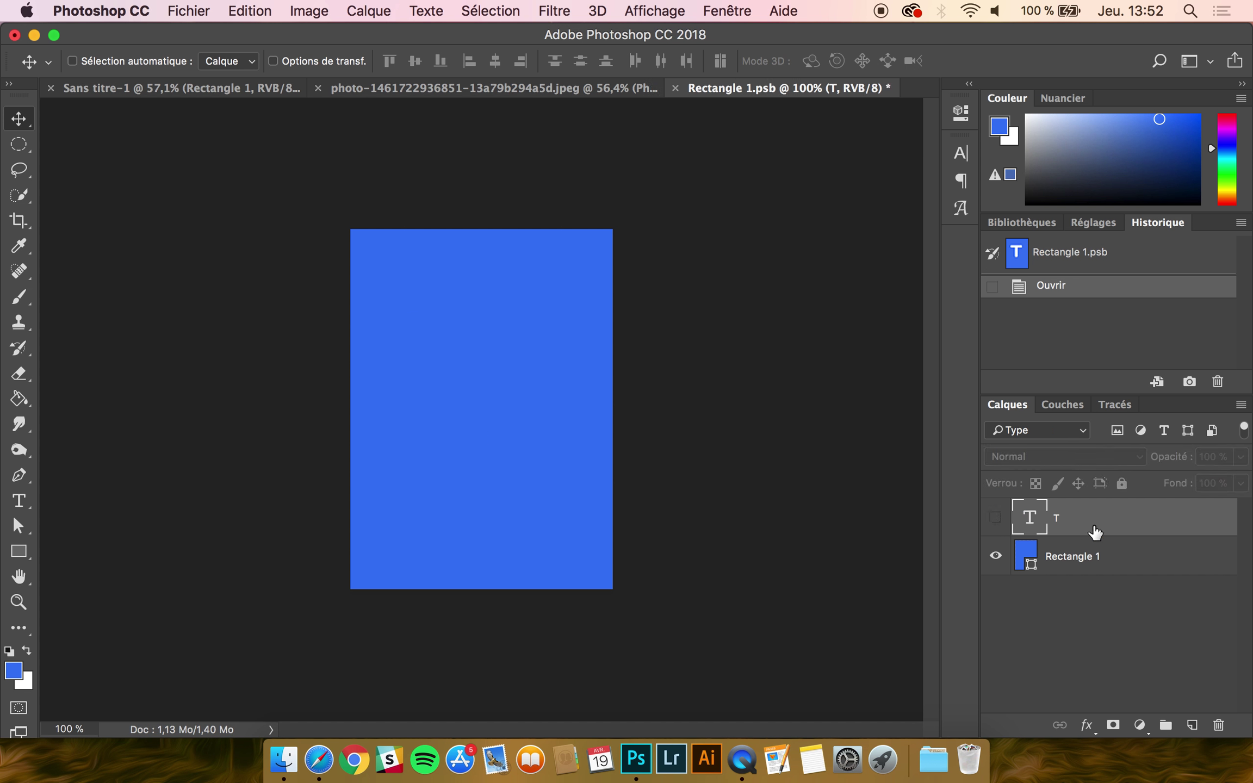
click(995, 517)
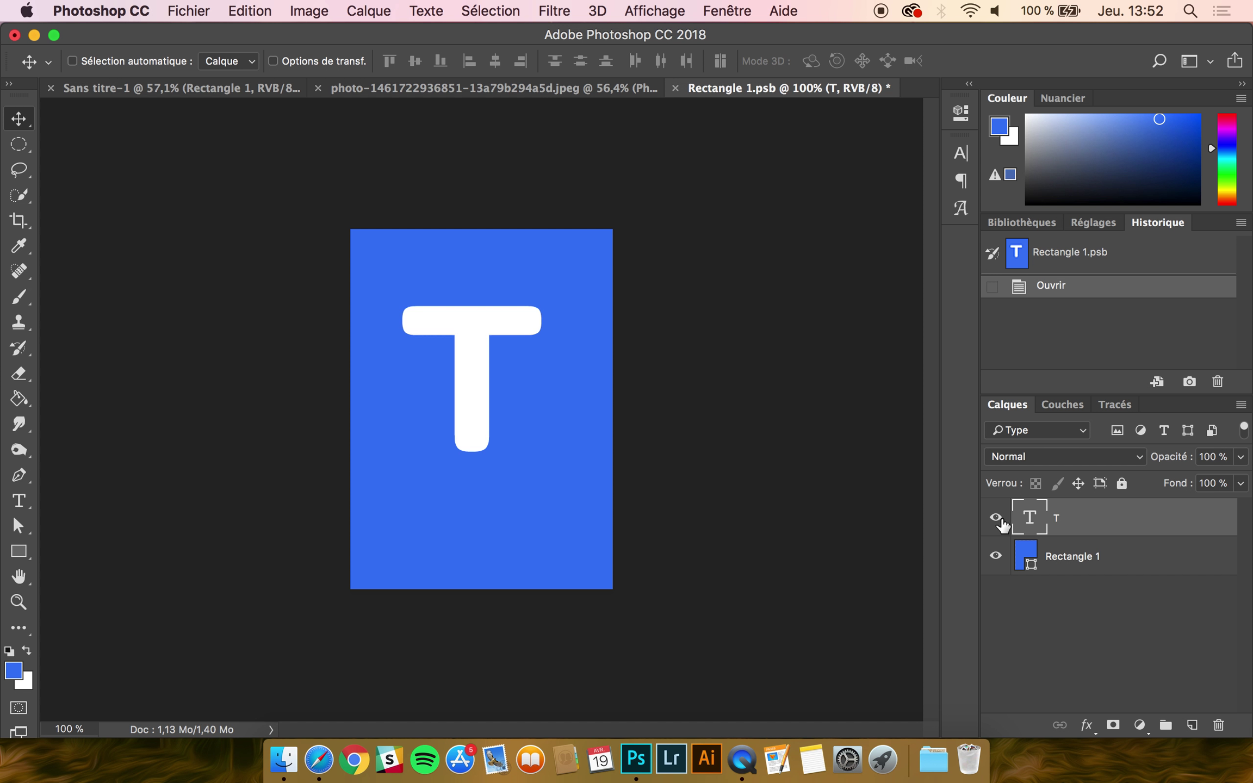
click(675, 88)
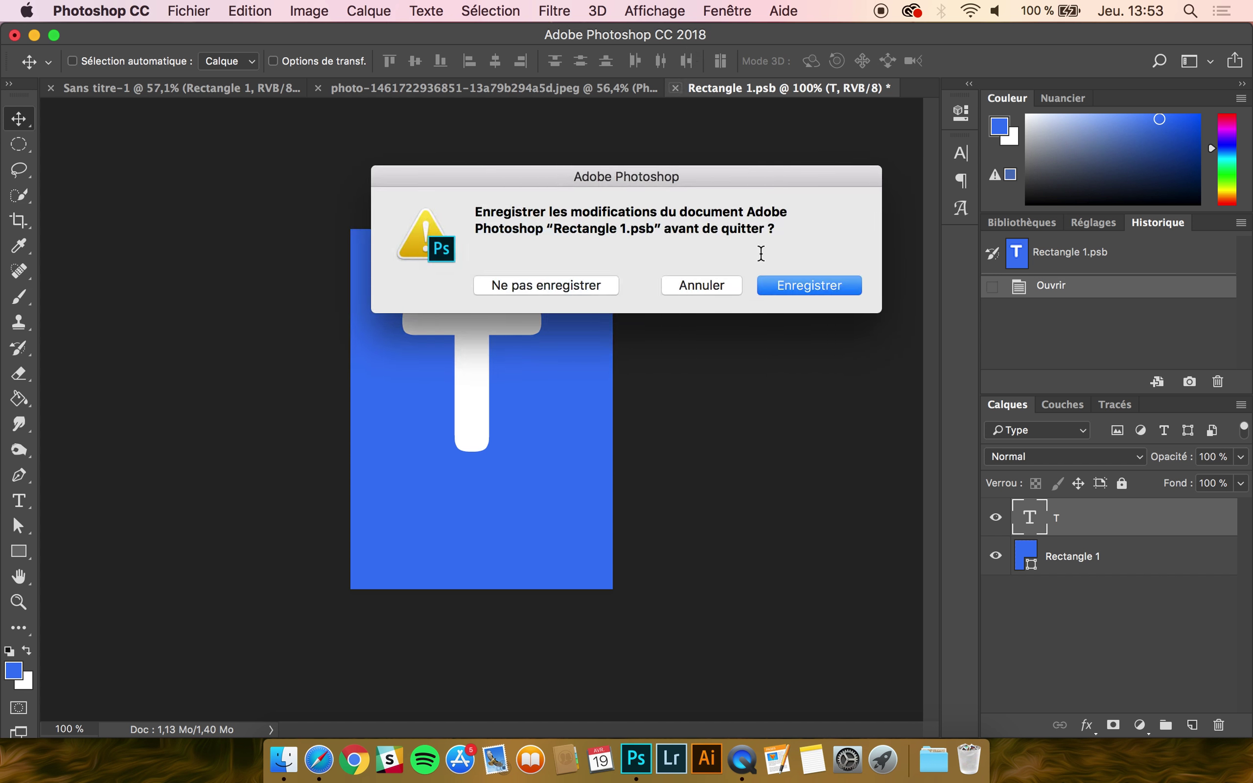
click(810, 285)
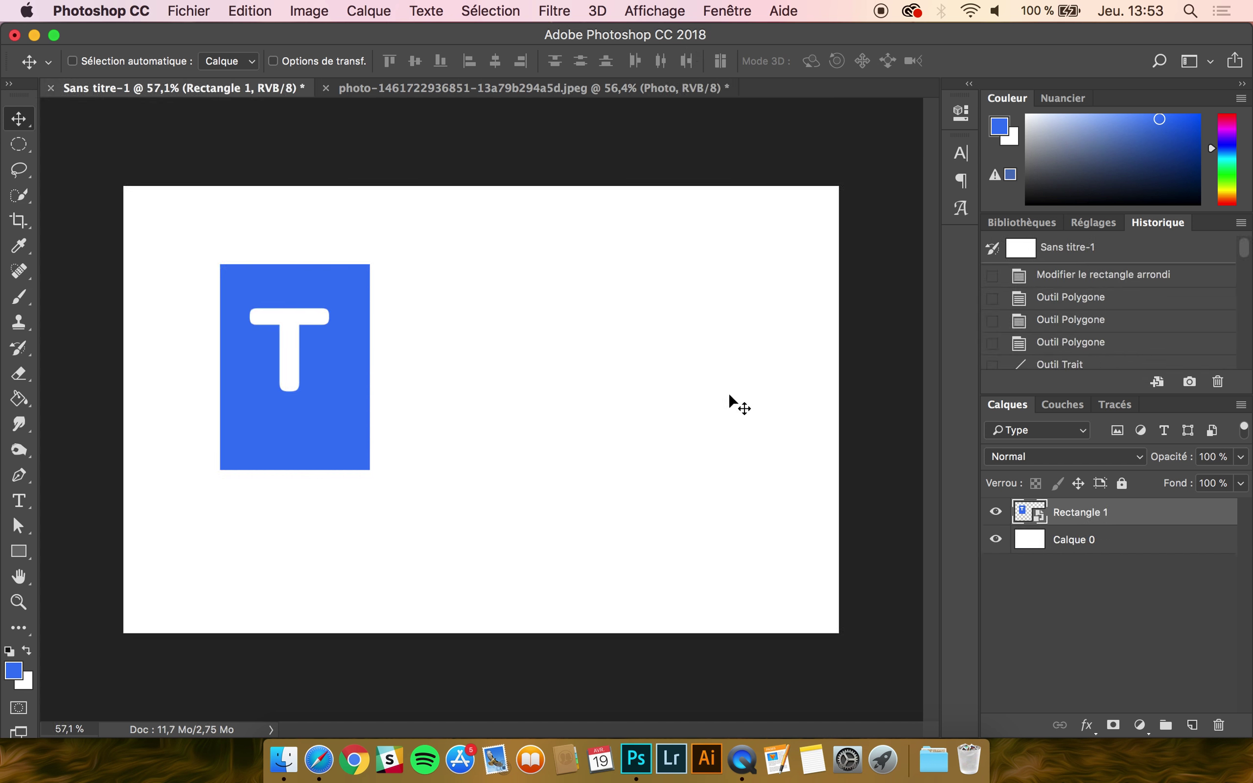